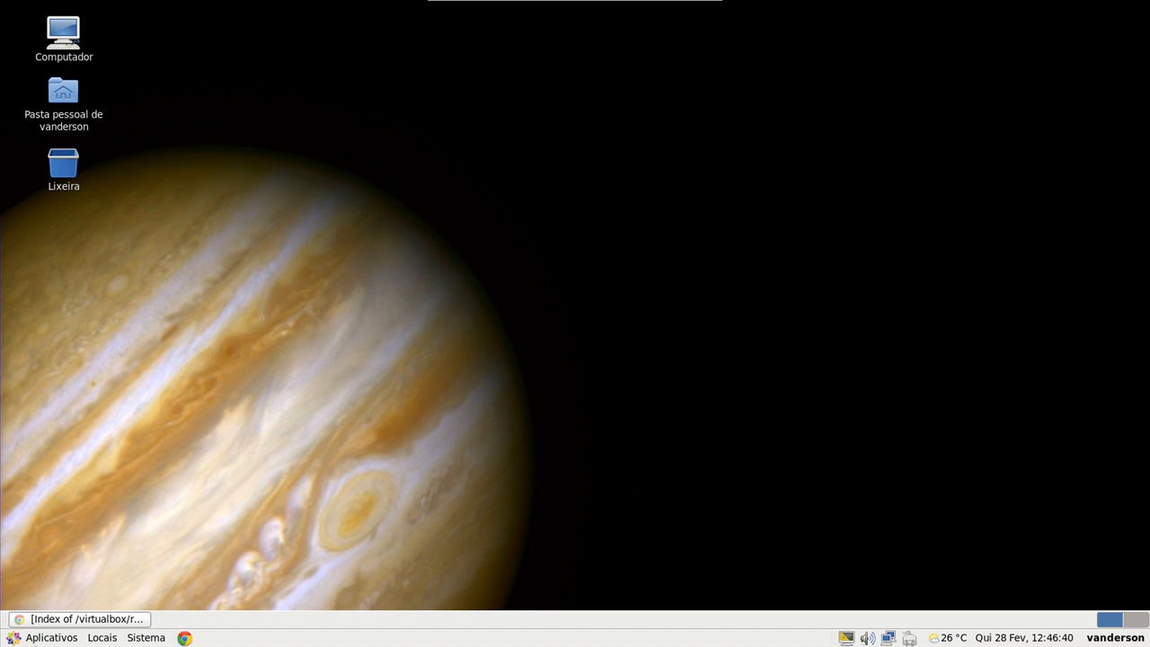
Open a maximised console and gain root access with su, entering the root password.
click(36, 638)
mouse_move(54, 616)
click(162, 634)
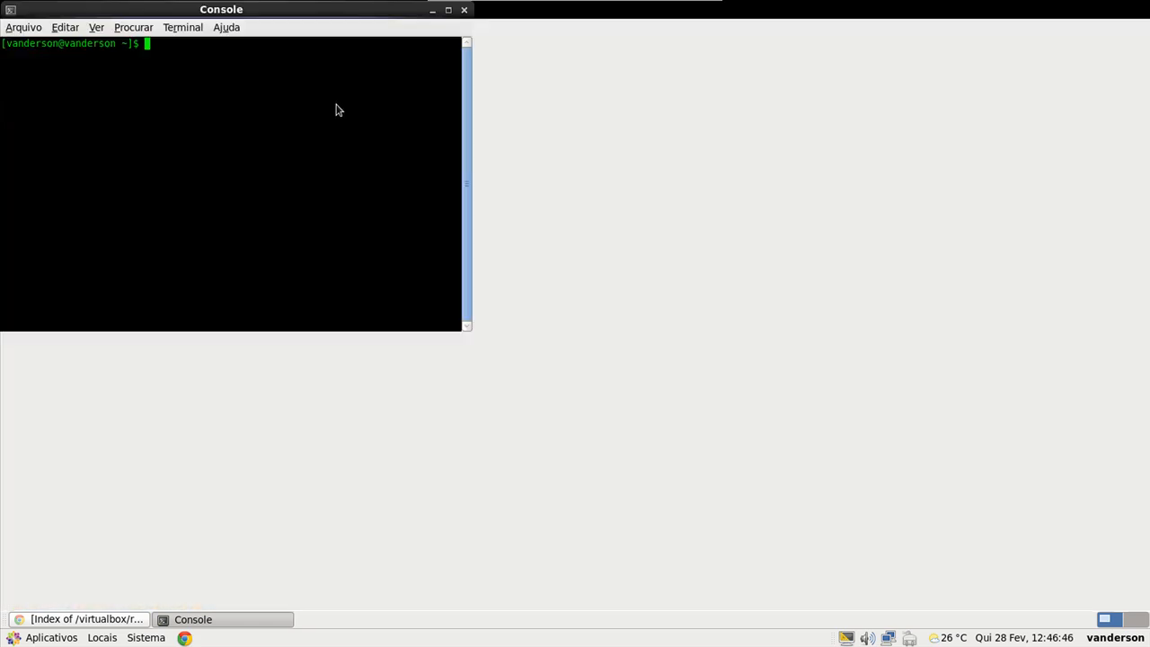
text(su)
key(Return)
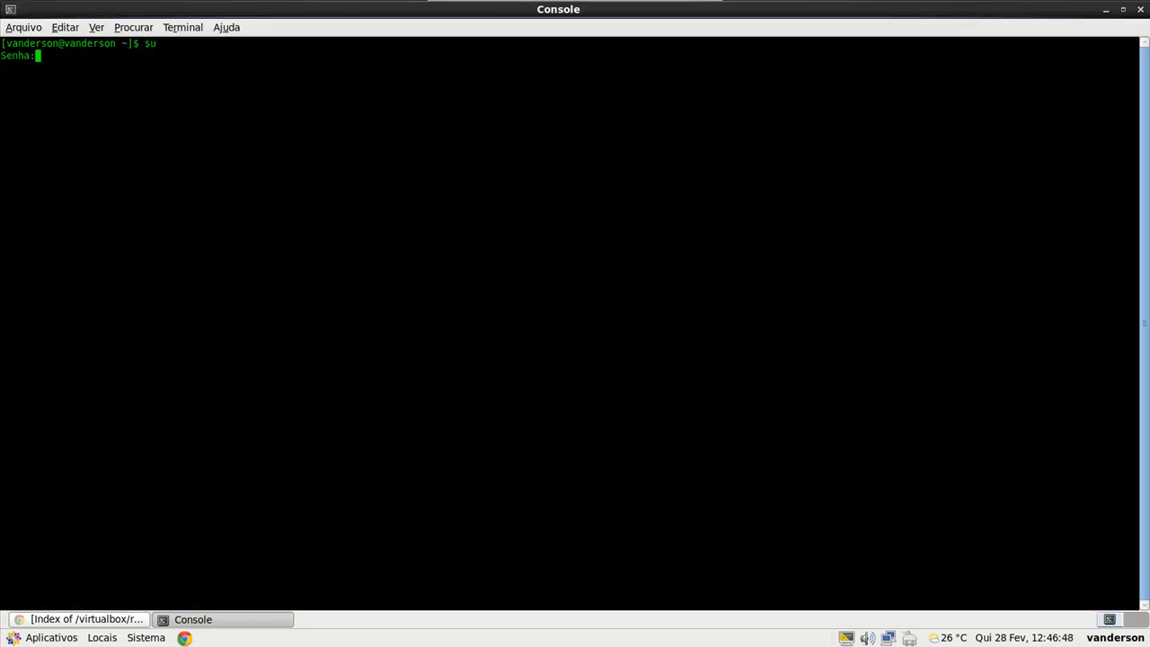
key(Return)
Recall "yum install system-config-services yum* gcc* kernel* gedit" from the command history and highlight the yum*, gcc* and kernel* packages in it.
text(exit)
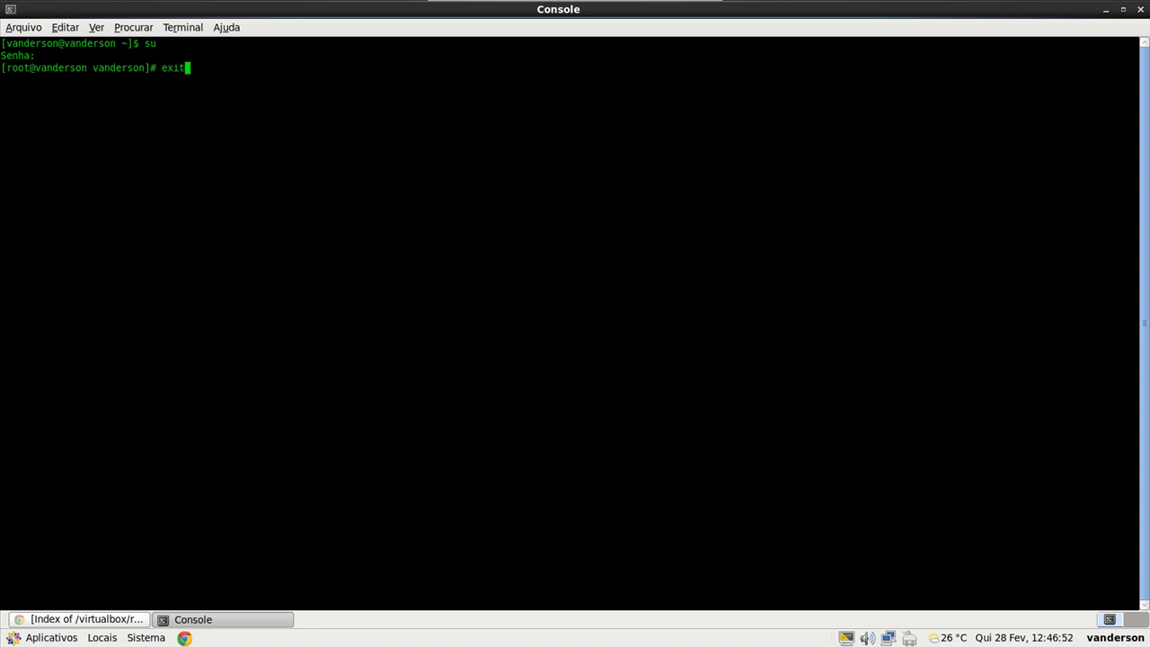
key(Up)
key(Up)
key(Up)
key(Up)
key(Up)
key(Down)
key(Up)
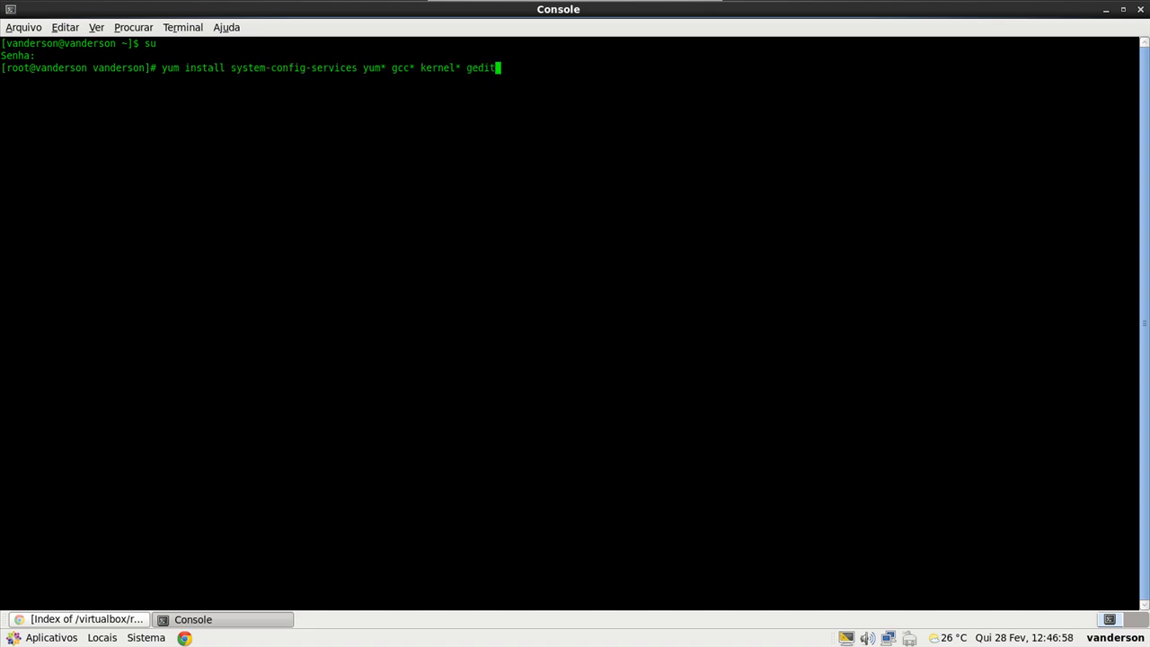
drag(364, 69, 458, 70)
click(405, 71)
click(416, 71)
click(445, 87)
Replace the recalled command with ls and run it to list the home folder's contents.
key(Up)
key(Up)
key(Up)
key(Down)
key(Down)
key(Up)
key(Up)
key(Return)
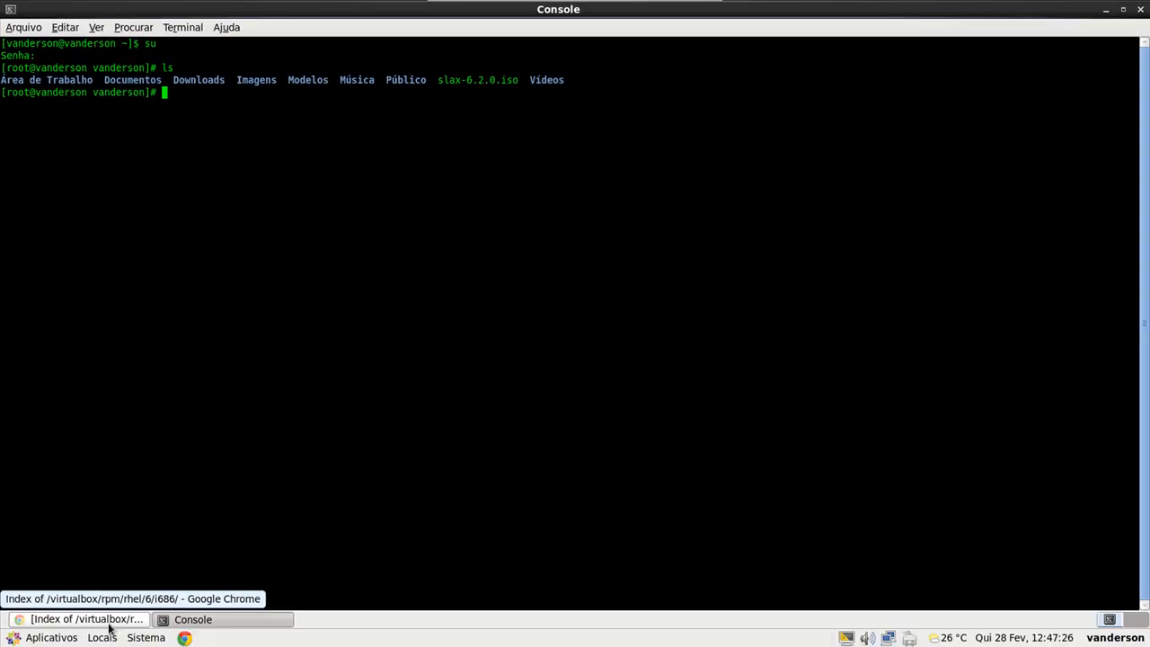
Switch to Chrome and copy the link address of VirtualBox-4.2-4.2.8_83876_el6-1.i686.rpm.
click(111, 622)
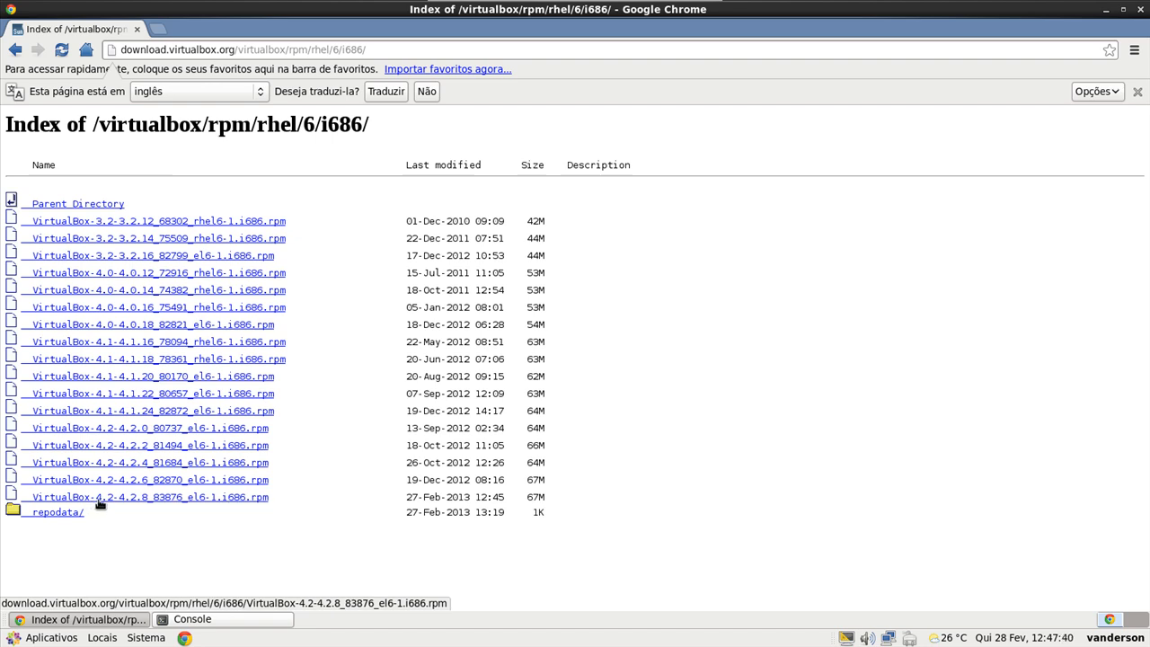
right_click(187, 500)
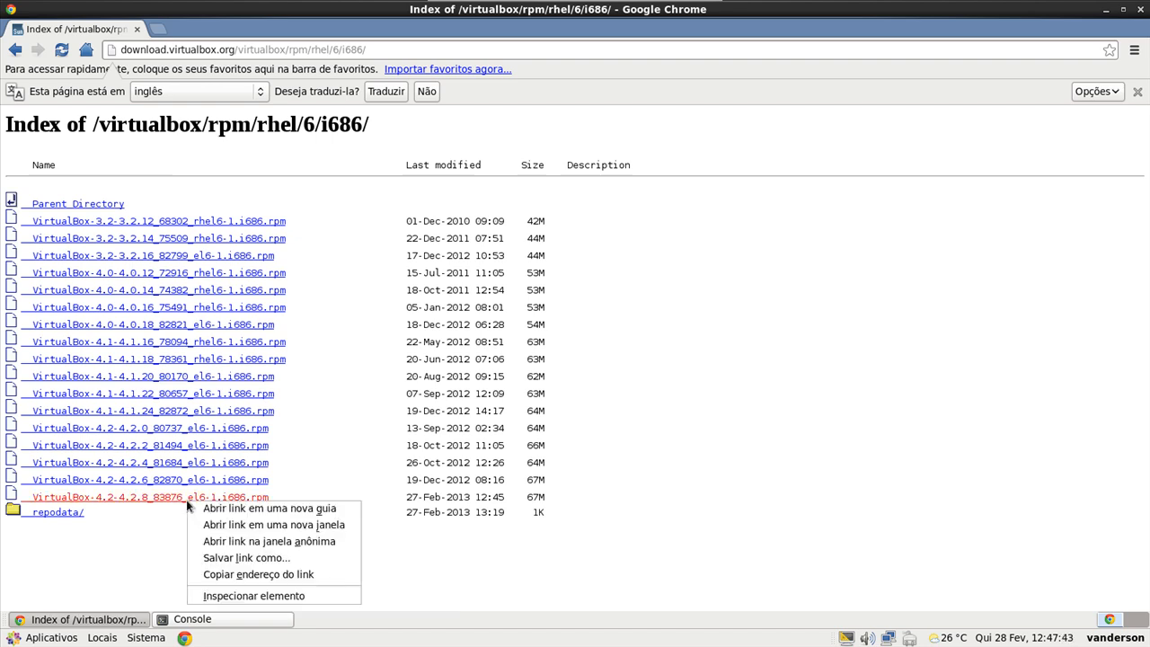
click(224, 576)
Switch back to the console and download the package from the copied link with wget.
click(228, 621)
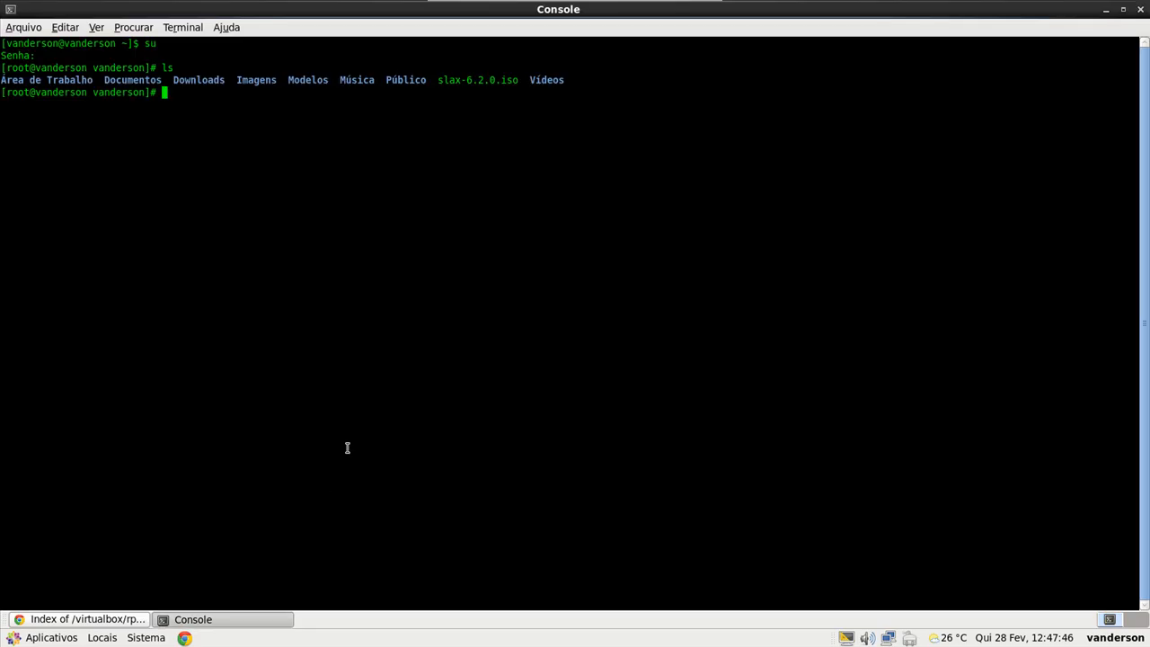
text(wget)
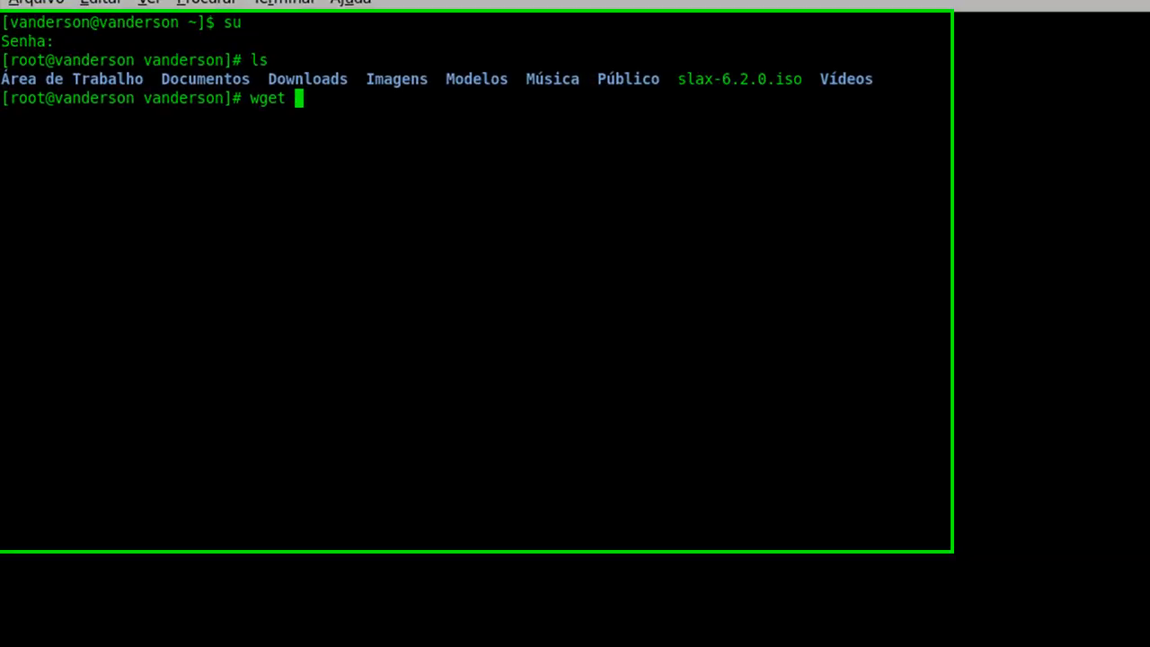
right_click(376, 245)
click(739, 550)
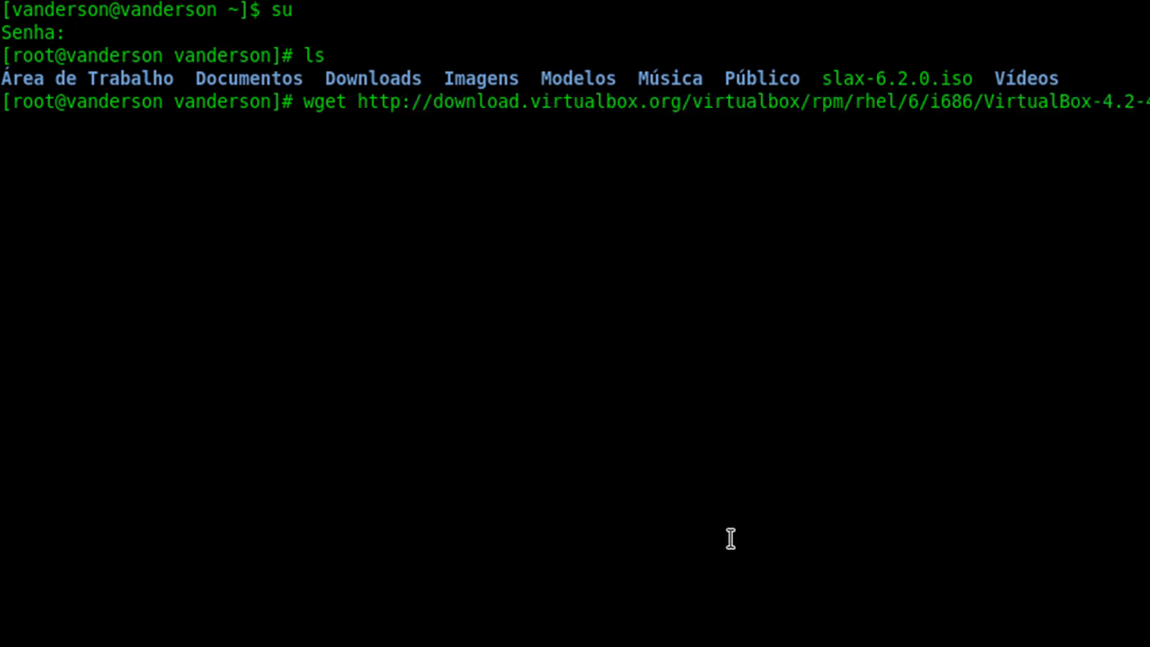
key(Return)
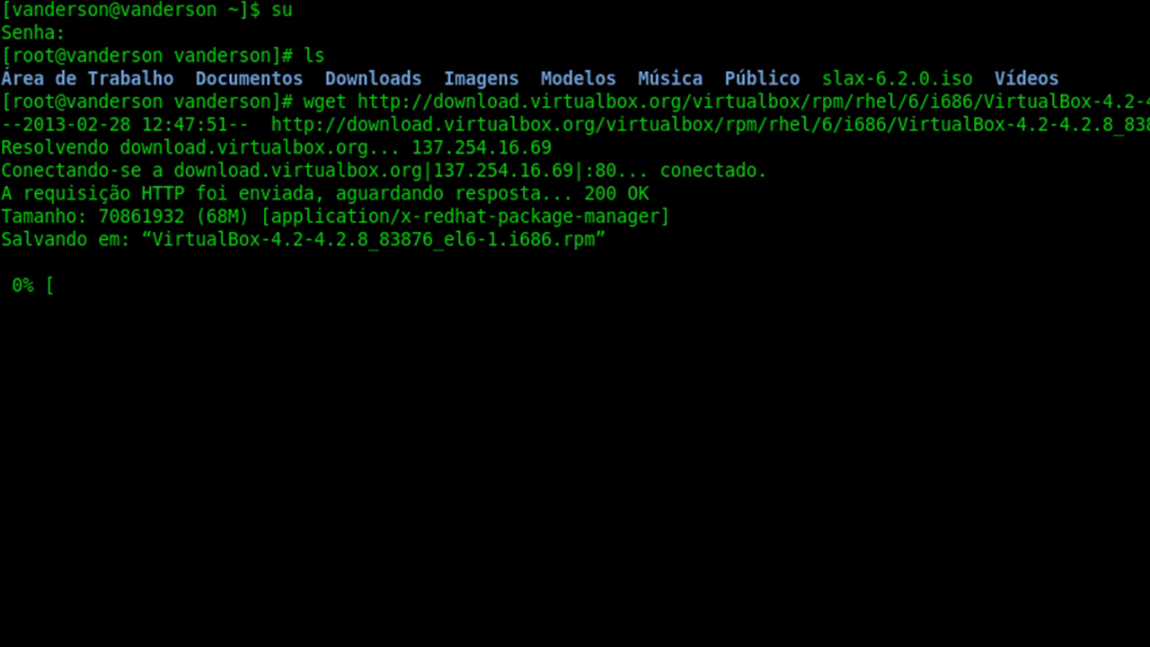
Switch to Chrome and view the x86_64 package listing in the rhel/6 directory.
key(alt+Tab)
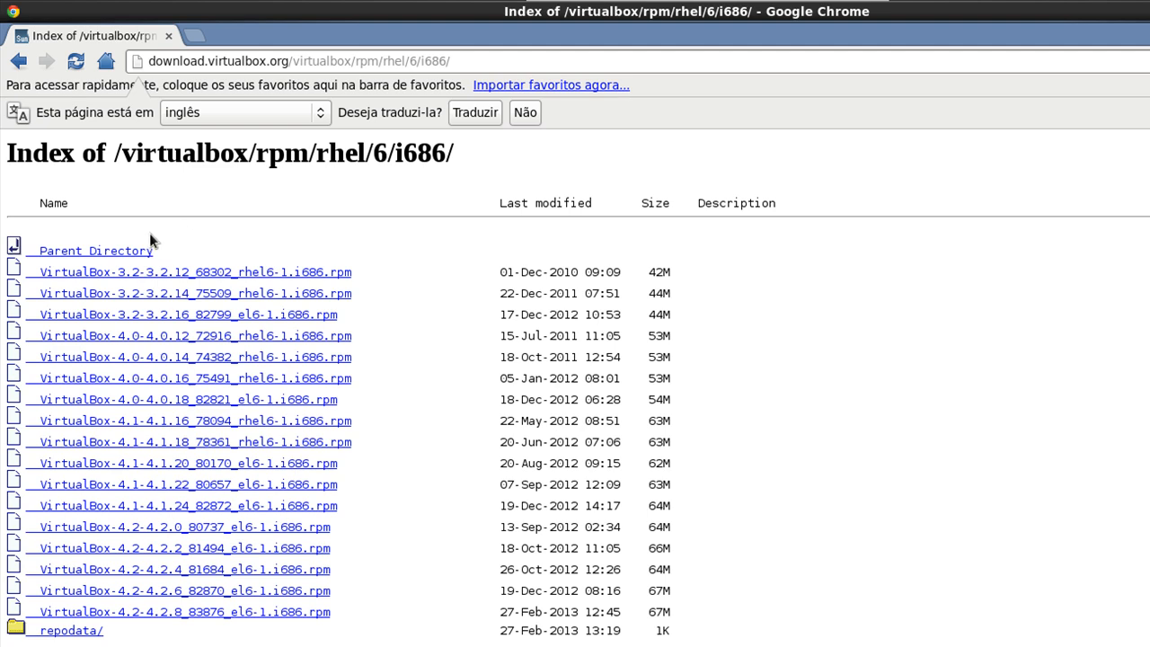
click(126, 253)
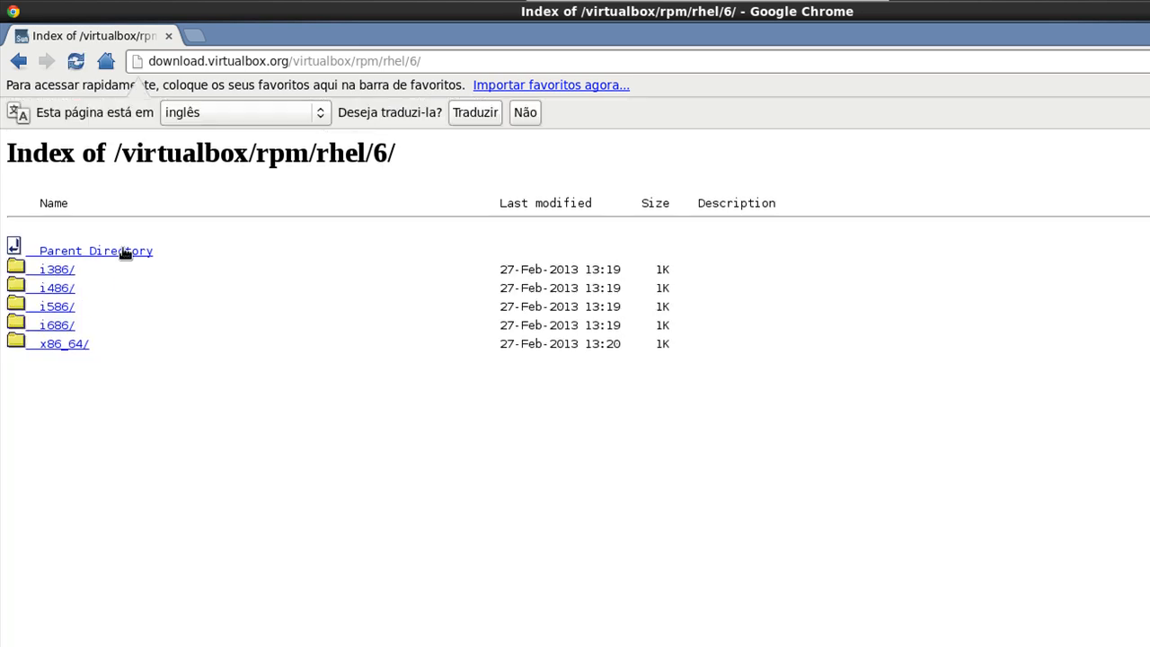
click(56, 344)
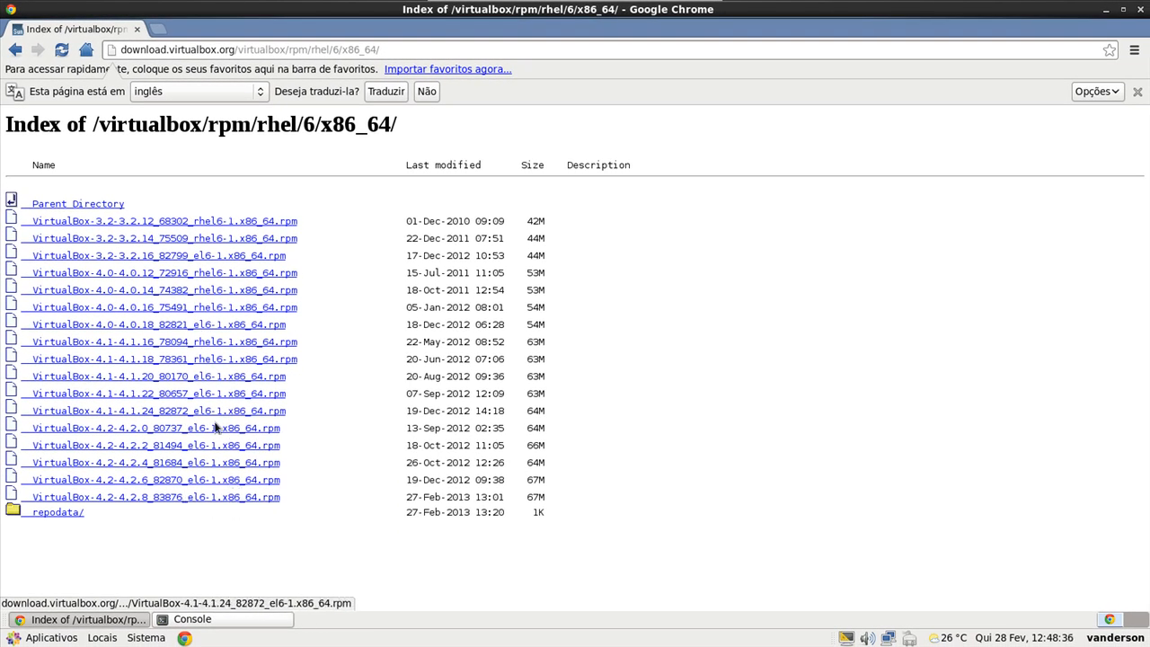
Go up to the rhel directory and view the x86_64 package listing under 6.3.
click(92, 205)
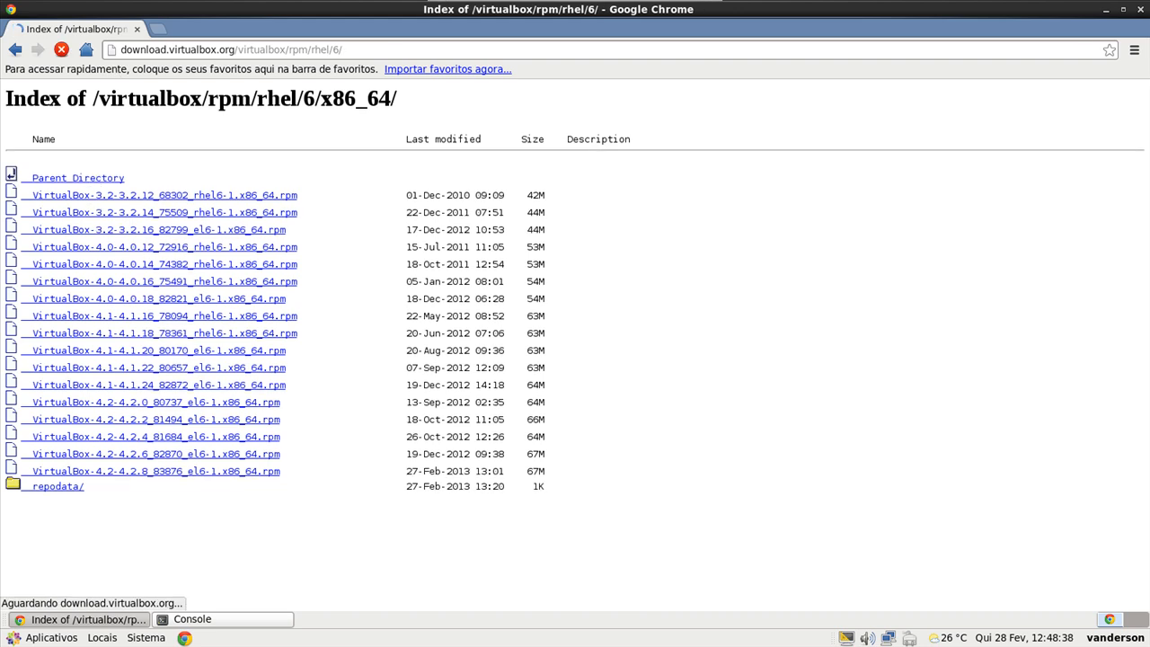
click(92, 205)
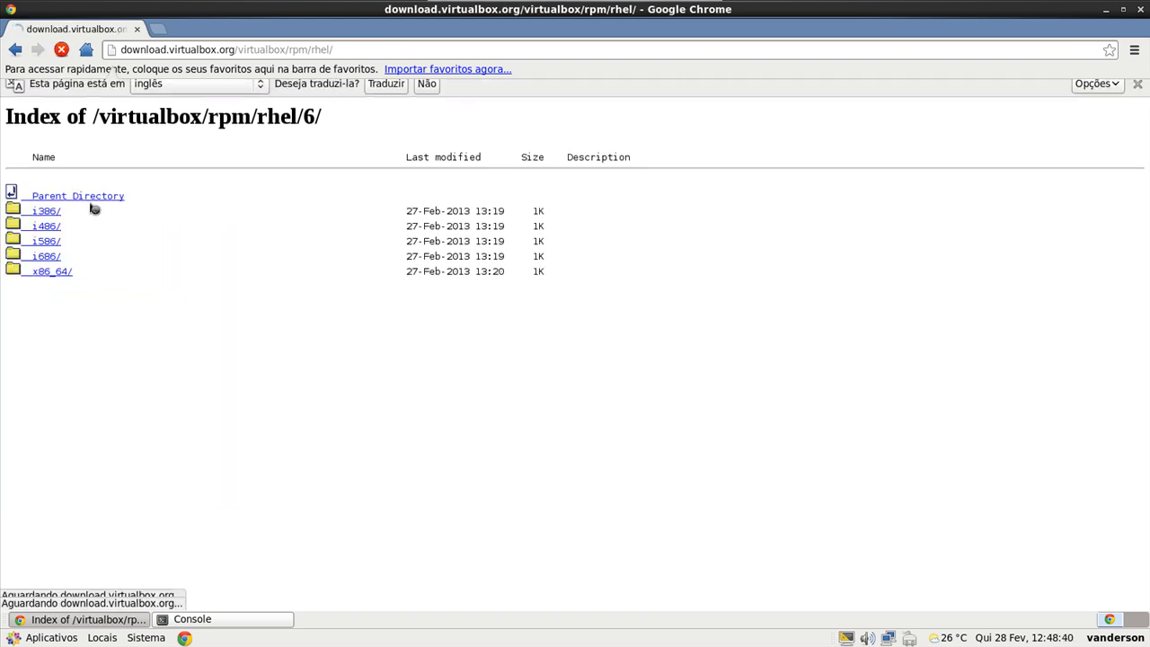
scroll(74, 417, down, 2)
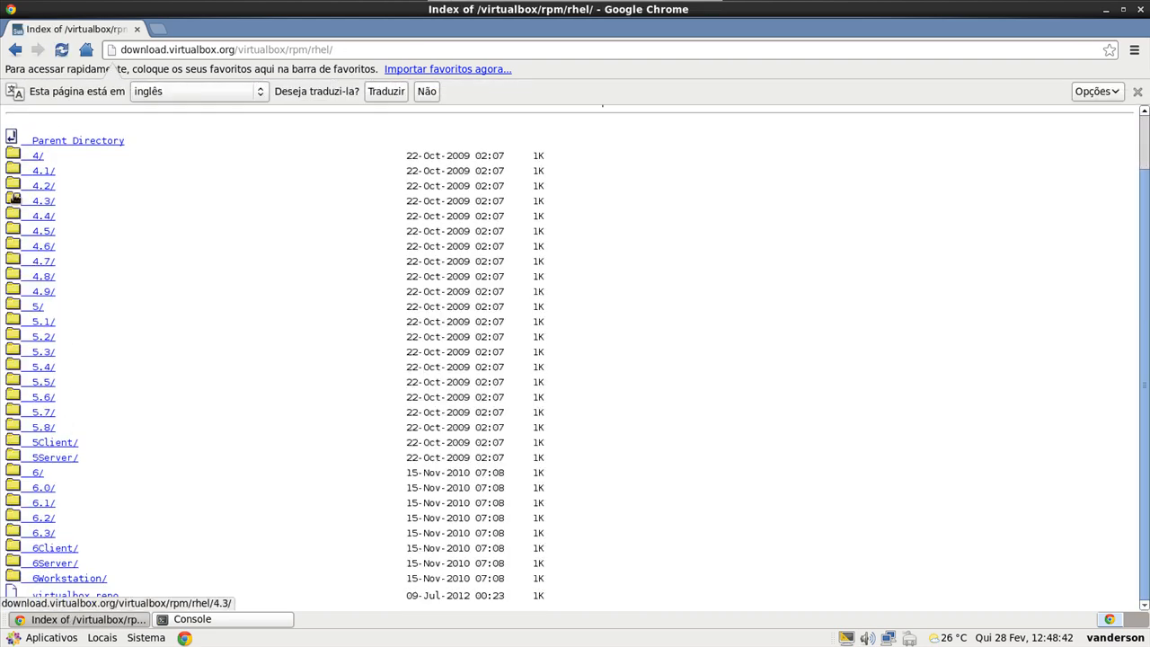
click(42, 536)
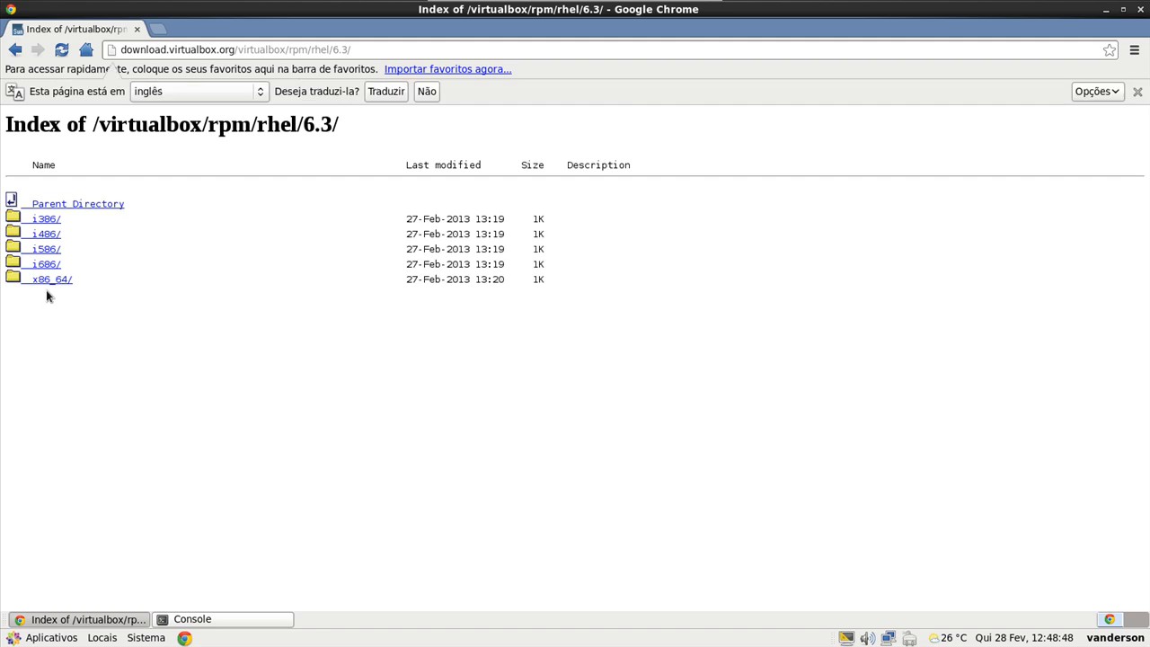
click(56, 286)
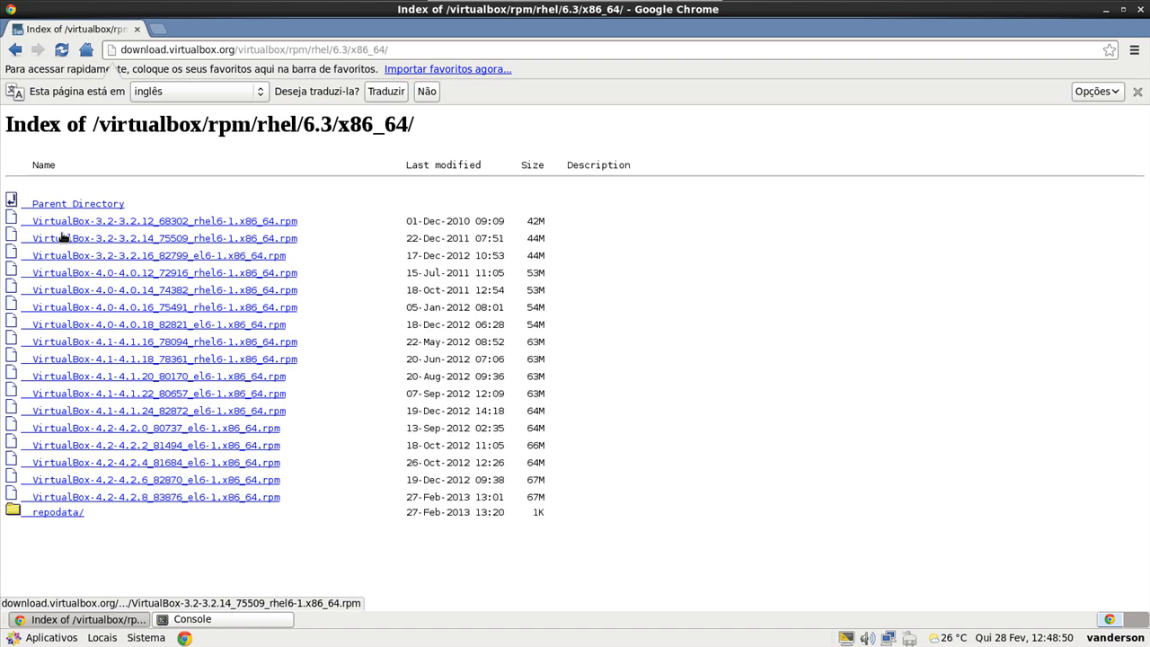
Open the i686 package listing under rhel/6.3 and highlight the directory path in its heading.
click(75, 206)
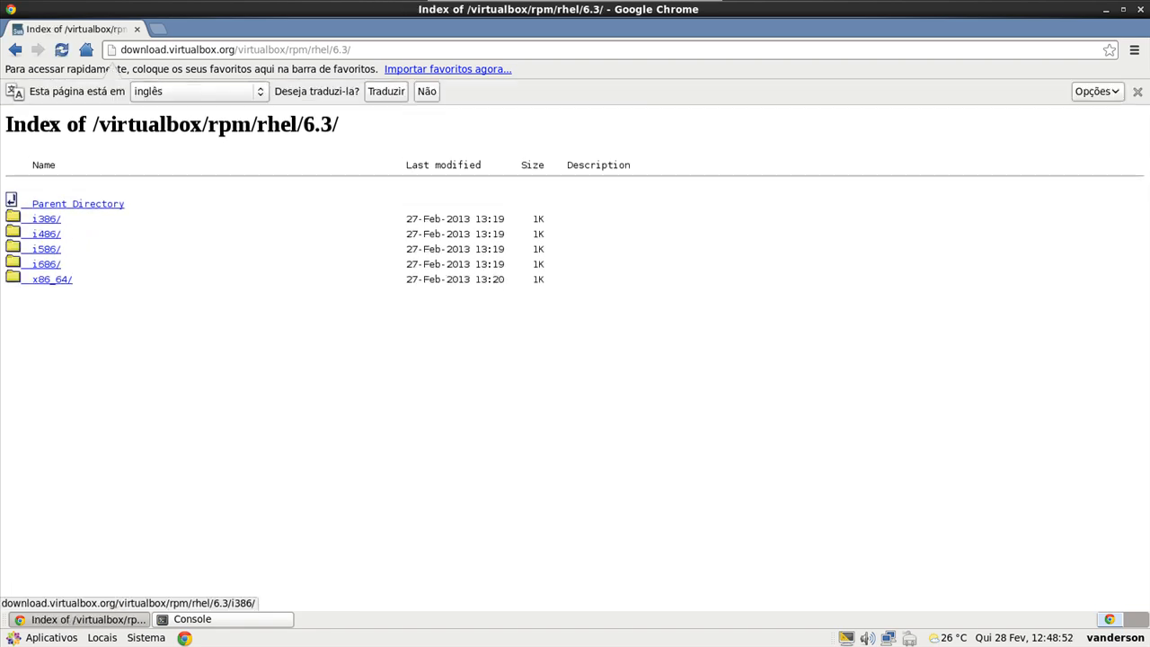
click(47, 268)
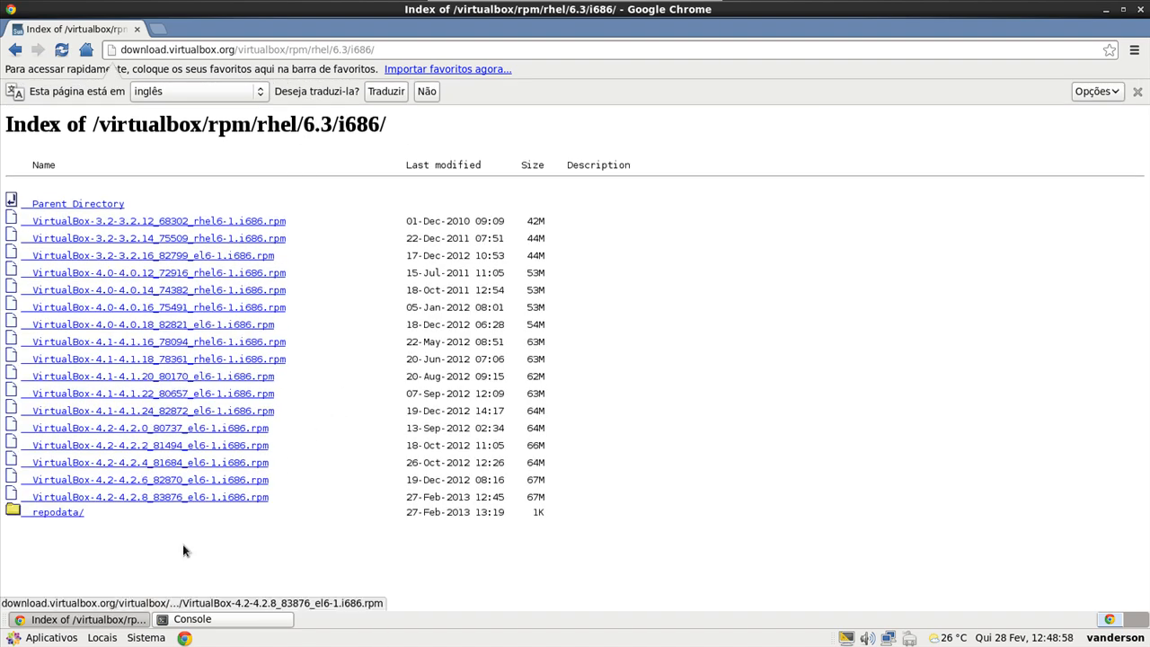
drag(114, 123, 292, 121)
click(293, 122)
Return to the console and, once the download ends, list the home folder with ls.
click(104, 621)
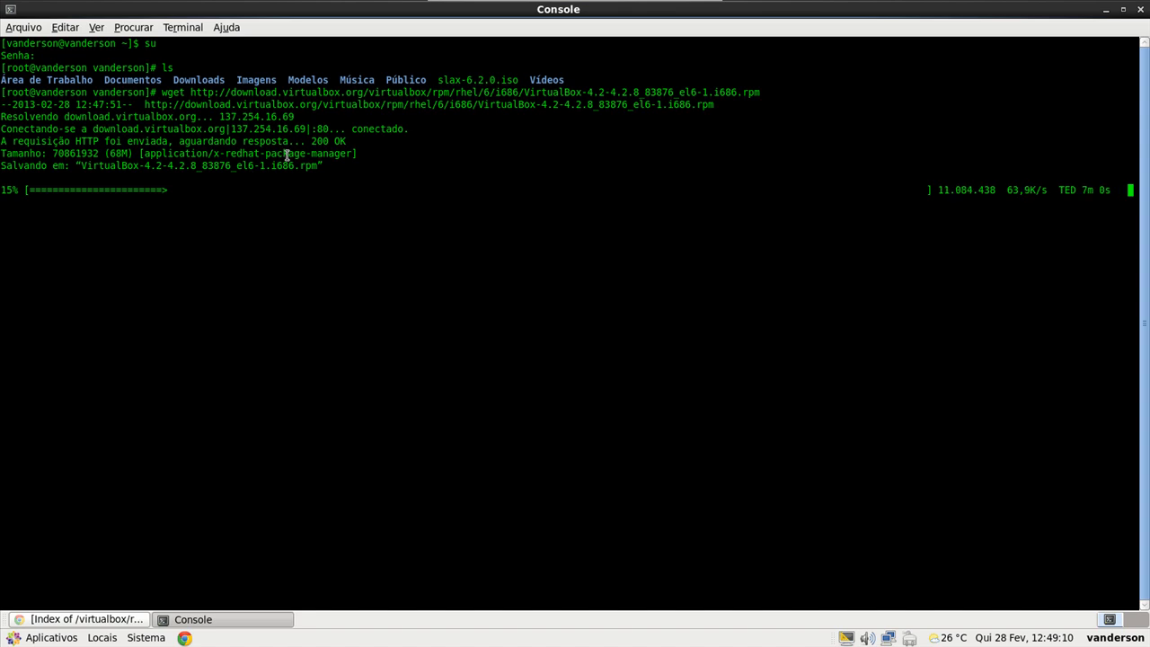
click(120, 620)
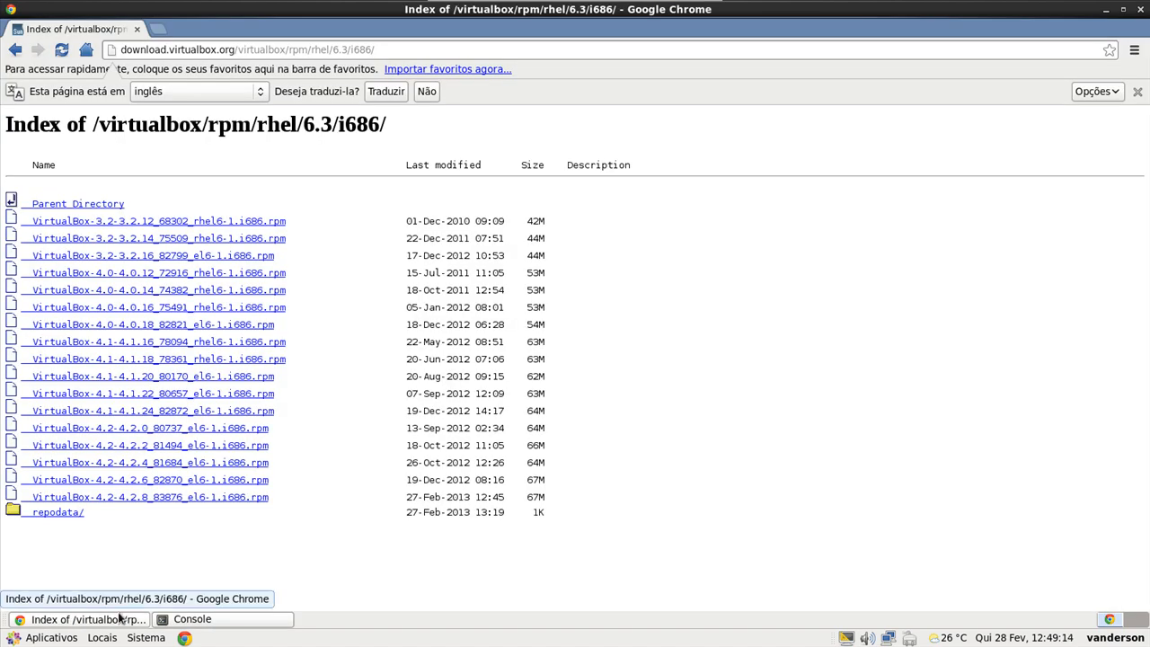
click(193, 619)
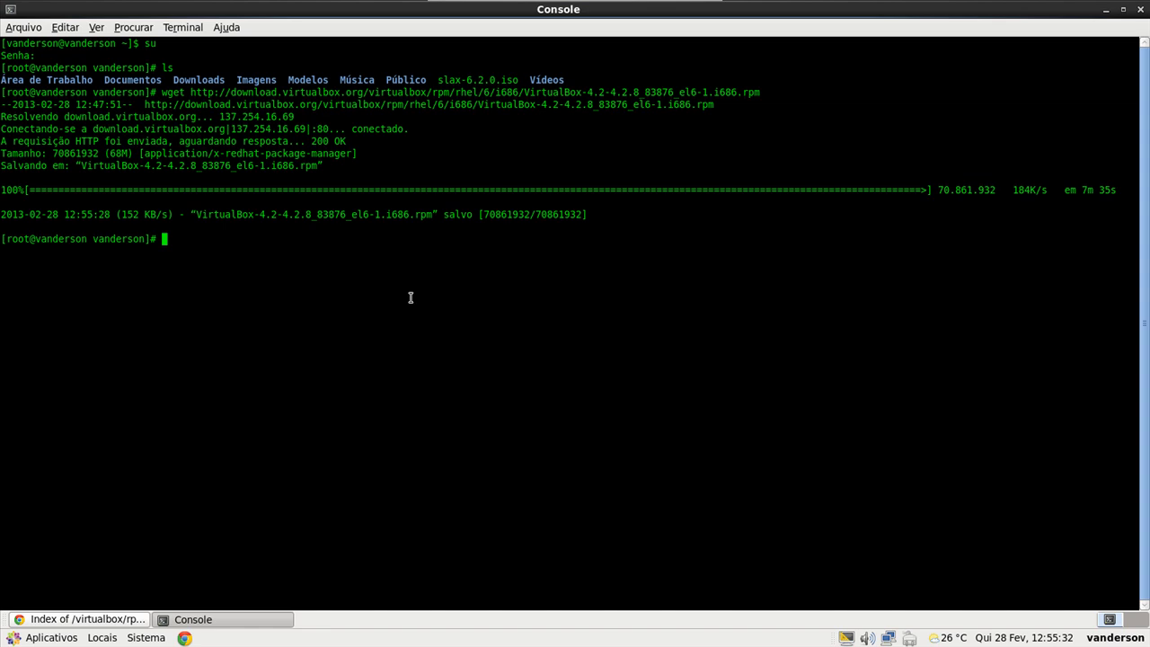
text(ls)
key(Return)
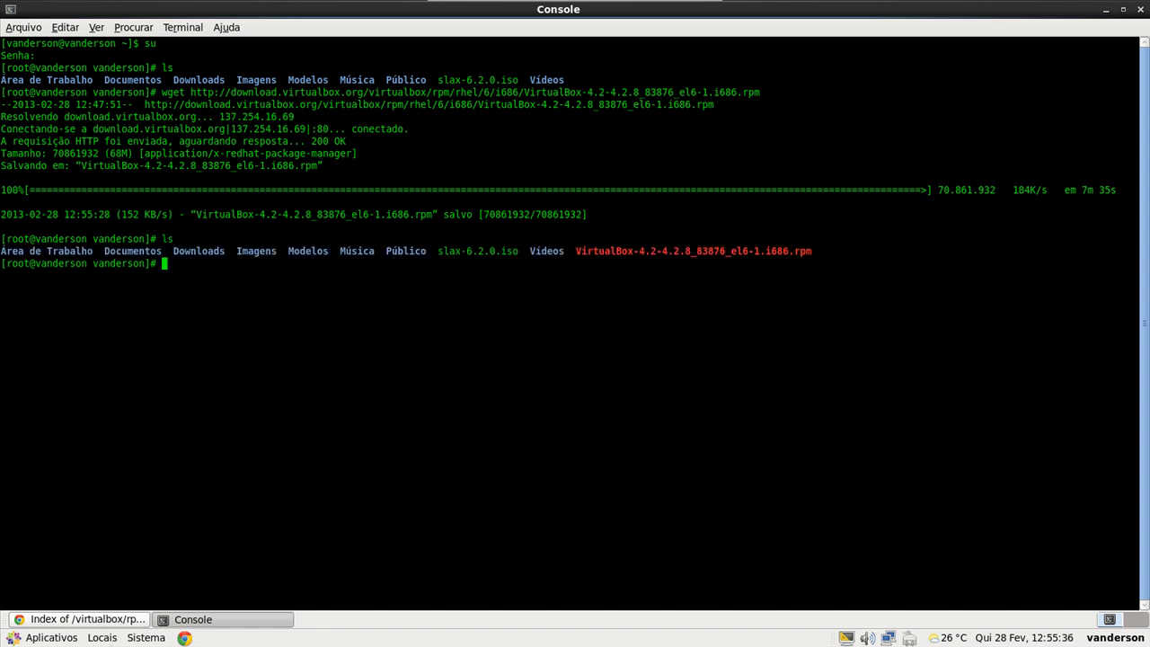
Open the personal folder in an enlarged file browser window and select VirtualBox-4.2-4.2.8_83876_el6-1.i686.rpm.
click(225, 620)
click(90, 619)
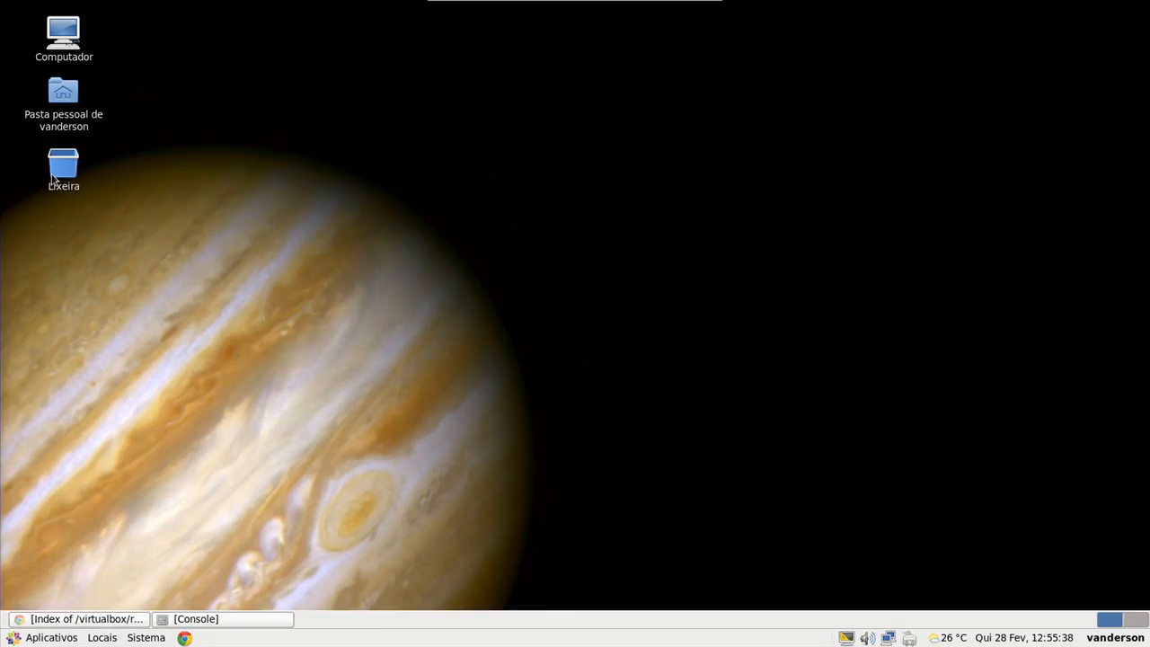
click(64, 100)
double_click(65, 101)
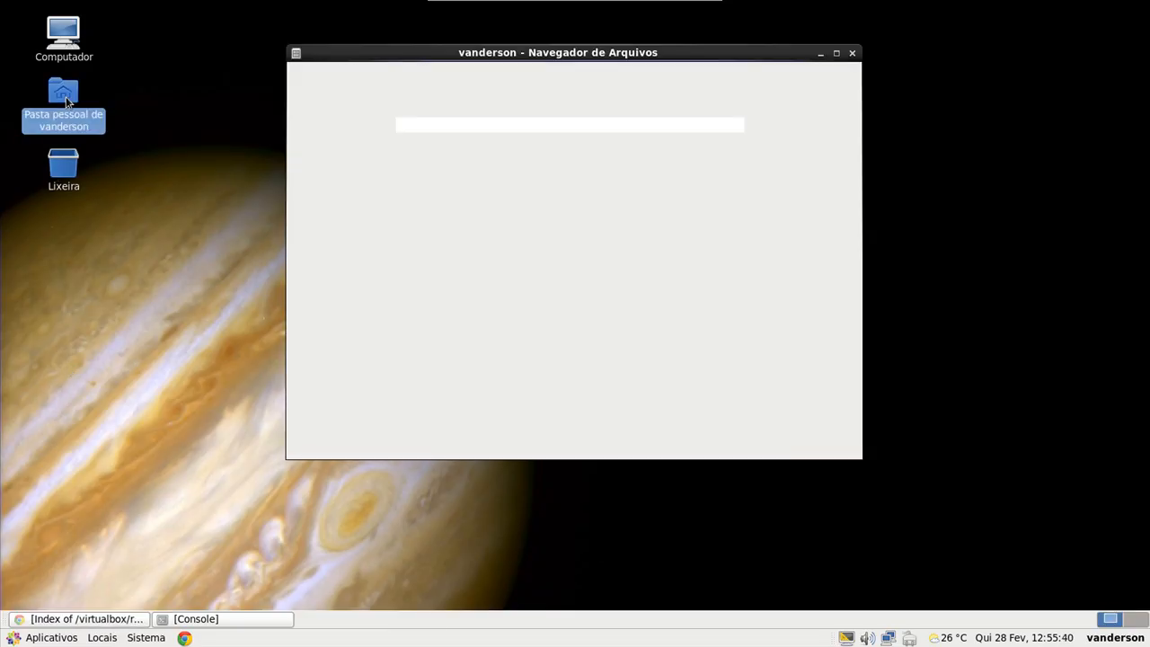
drag(860, 457, 987, 591)
click(456, 451)
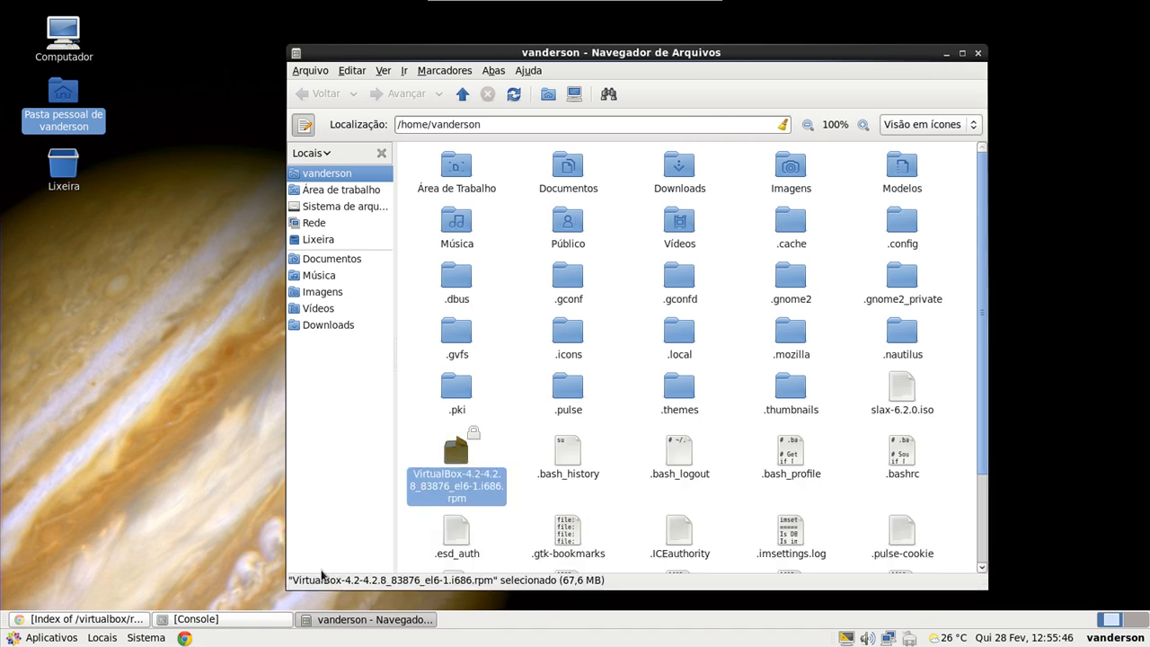
In the console, give VirtualBox-4.2-4.2.8_83876_el6-1.i686.rpm full permissions with chmod 0777.
click(232, 620)
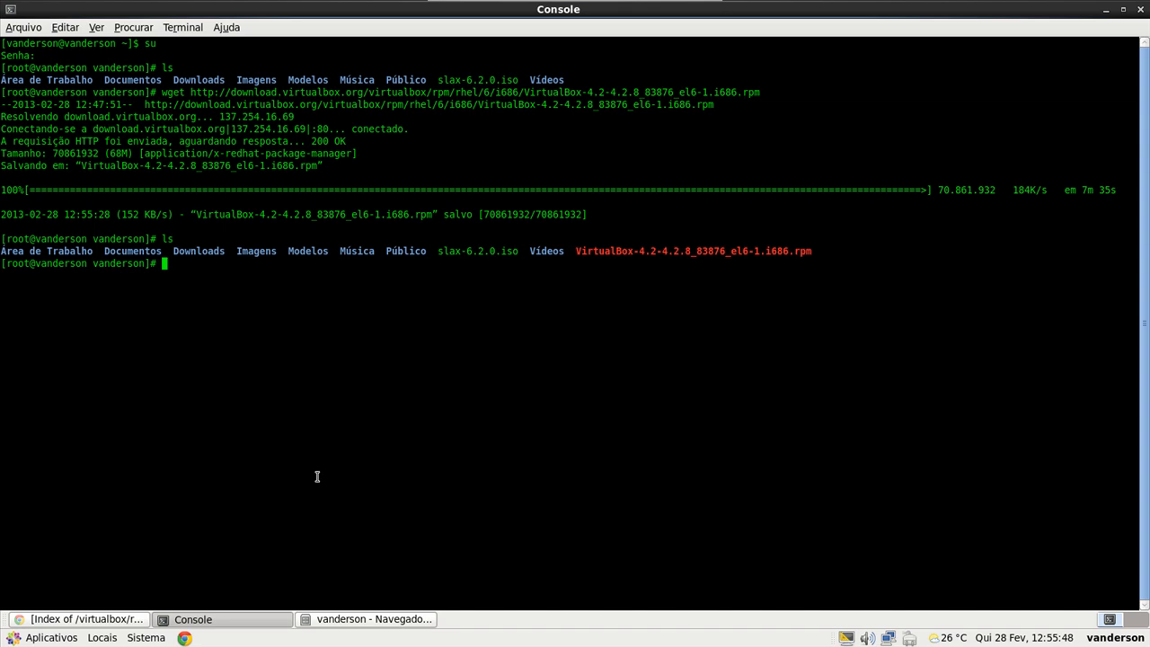
text(chmod 0777 vi)
key(BackSpace)
key(BackSpace)
text(Vi)
key(Tab)
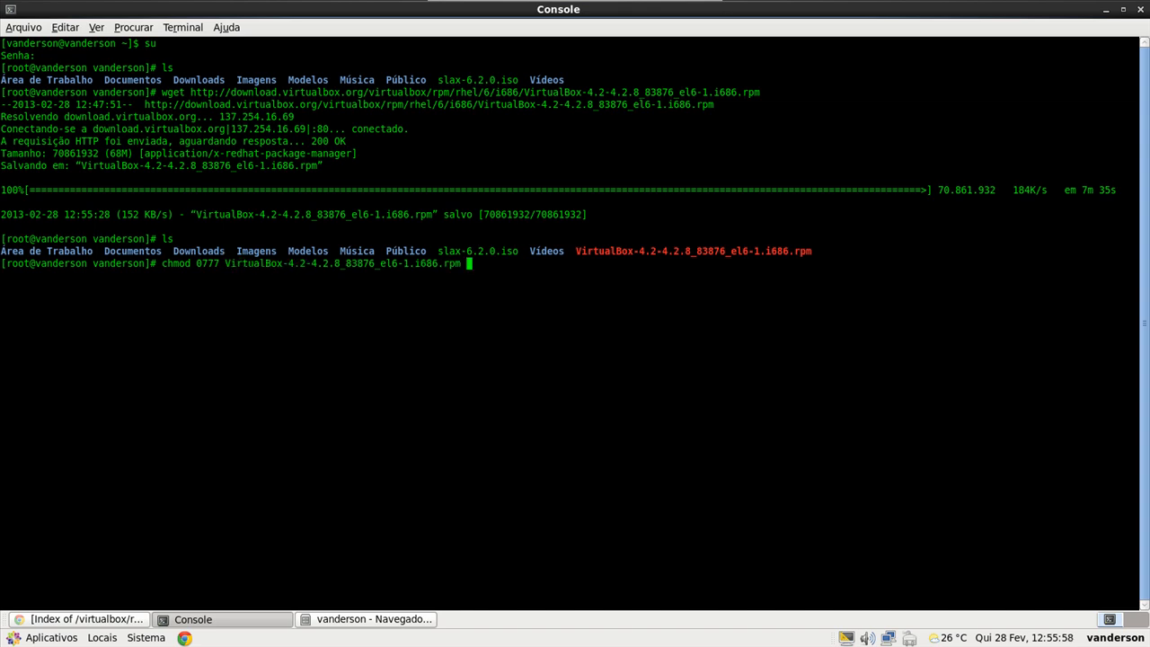
key(Return)
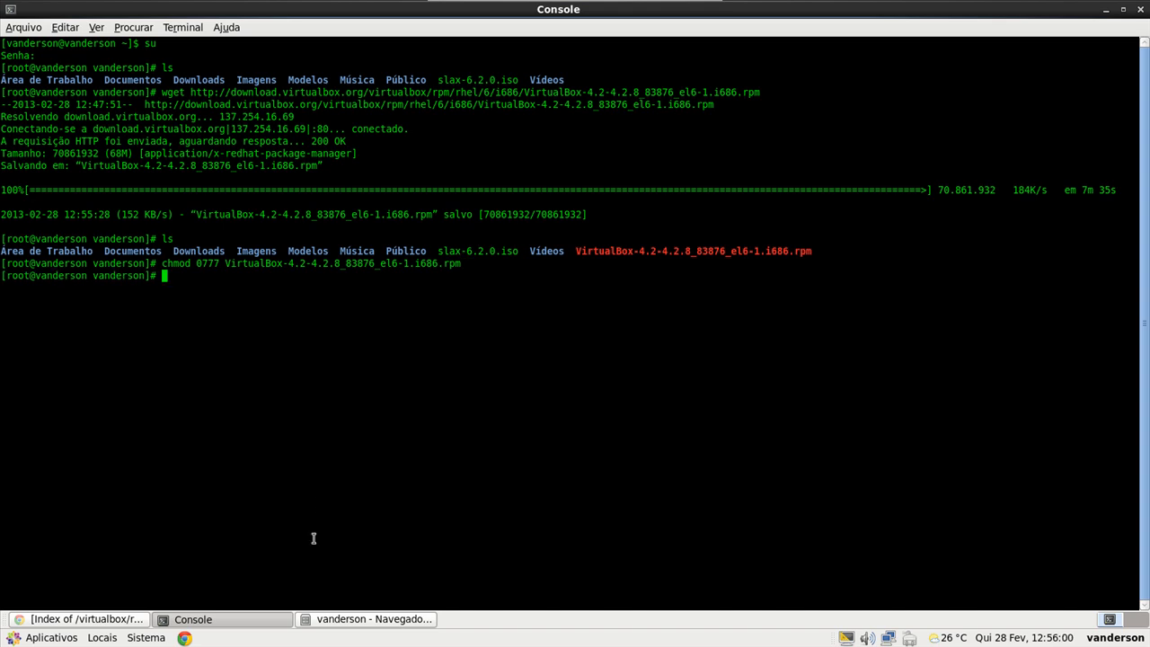
Install VirtualBox-4.2-4.2.8_83876_el6-1.i686.rpm from the file browser together with its additional SDL package, authenticating with the root password.
click(333, 620)
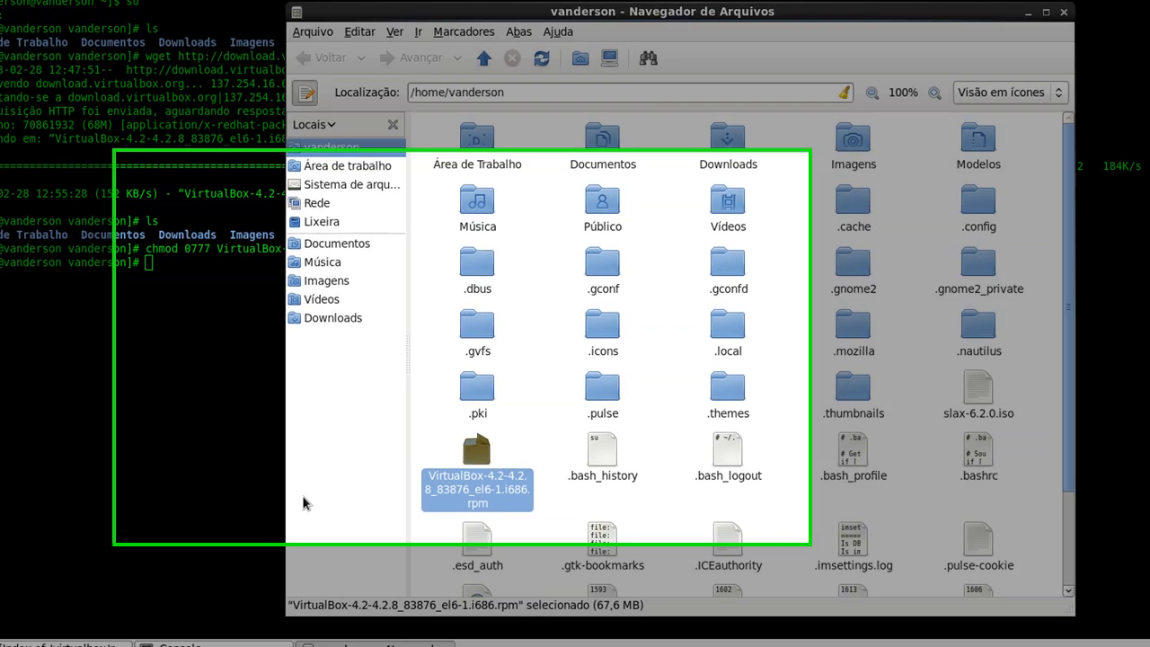
click(238, 488)
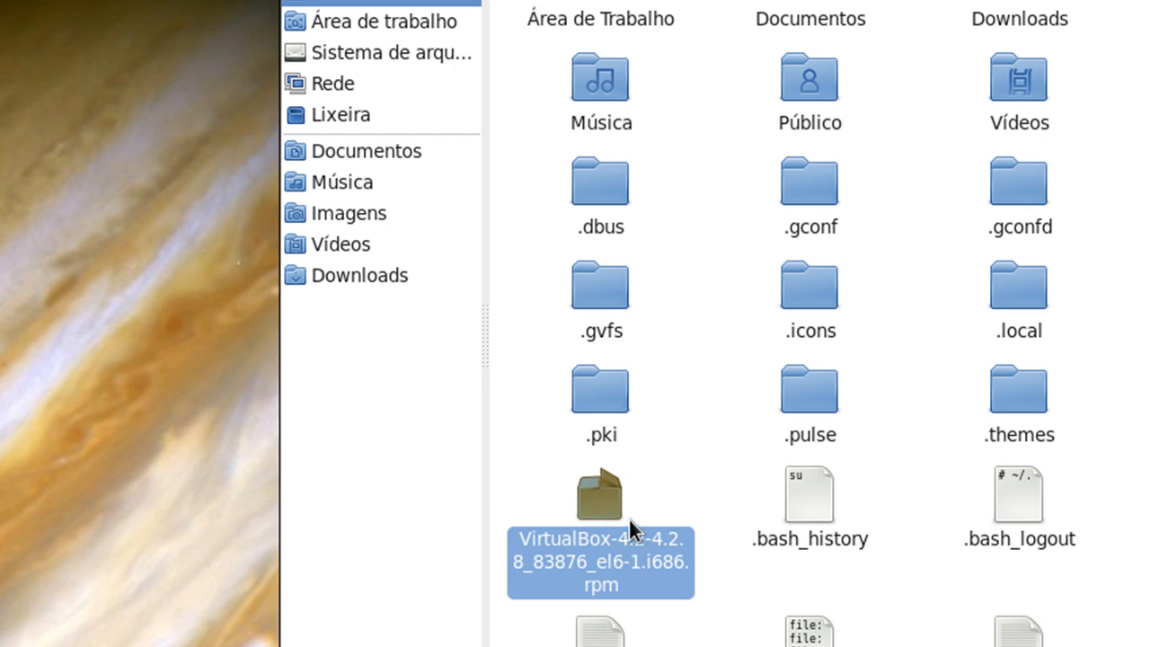
scroll(590, 532, down, 3)
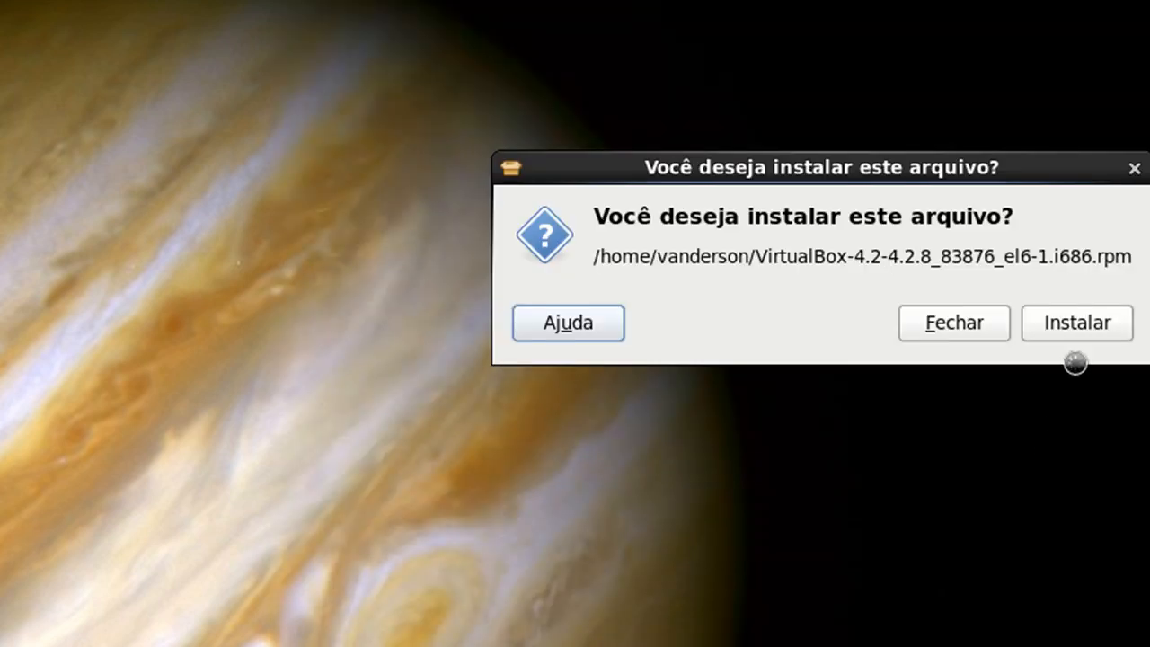
click(1078, 329)
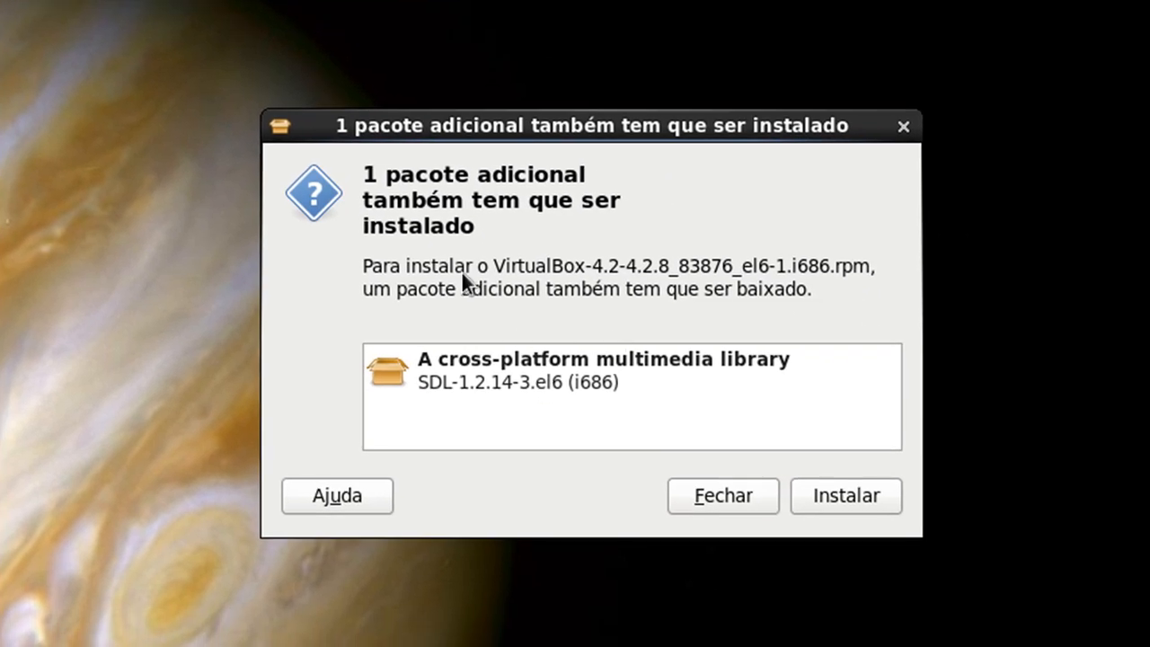
click(835, 498)
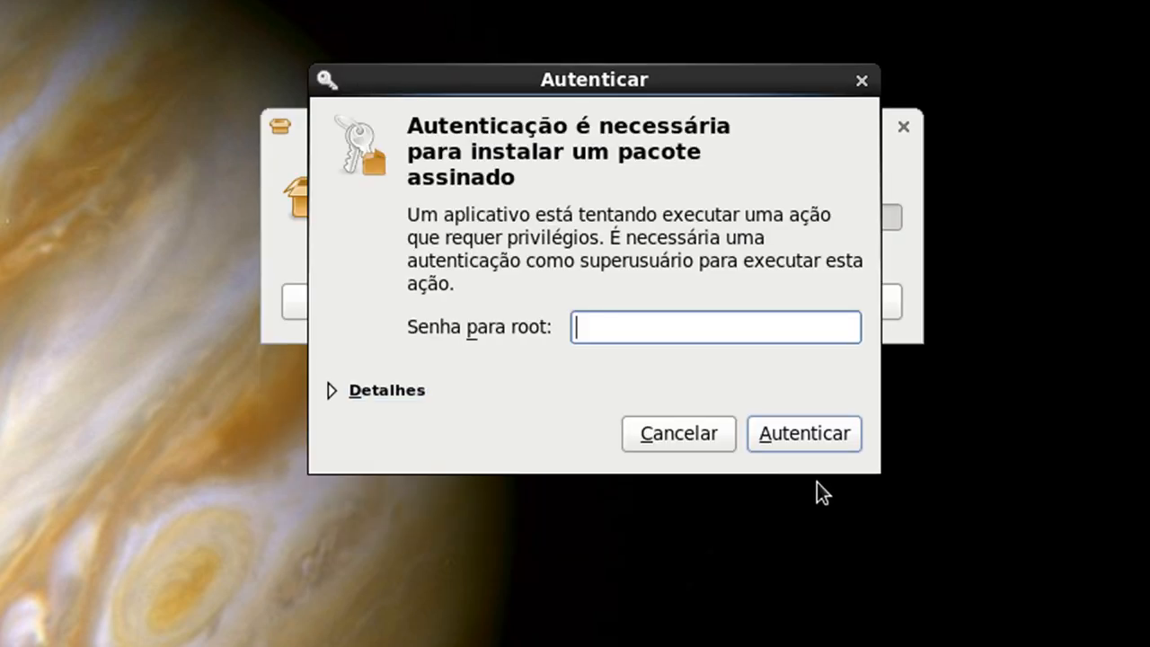
text(********)
key(Return)
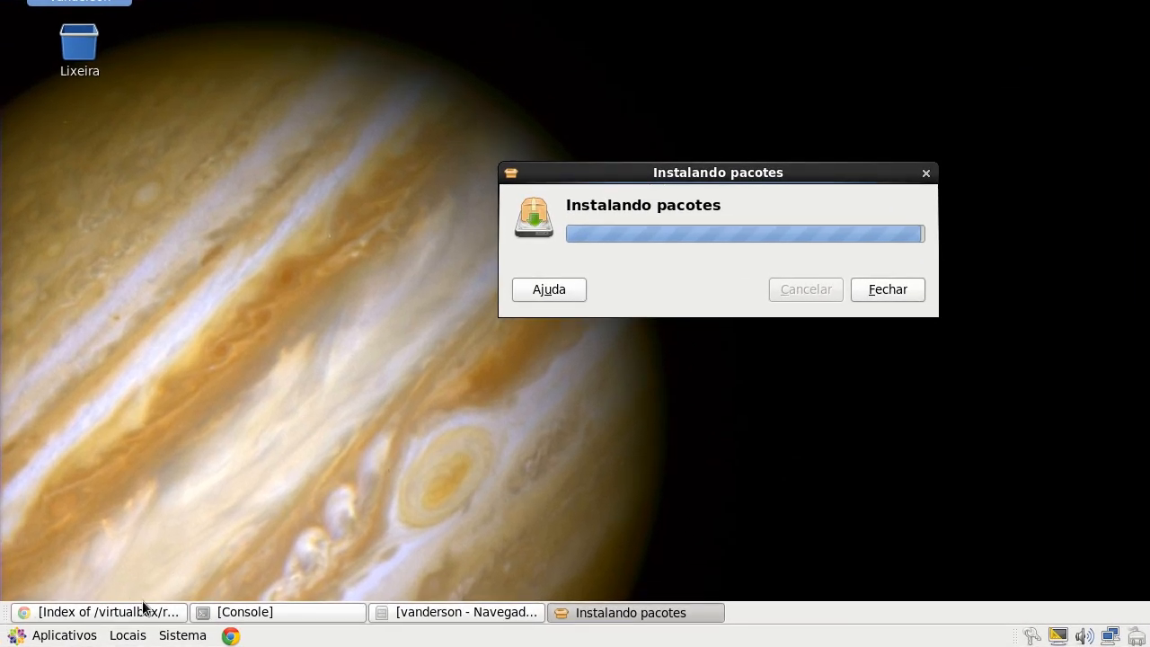
Launch Oracle VM VirtualBox from the system applications and maximize its manager window.
click(71, 633)
mouse_move(74, 617)
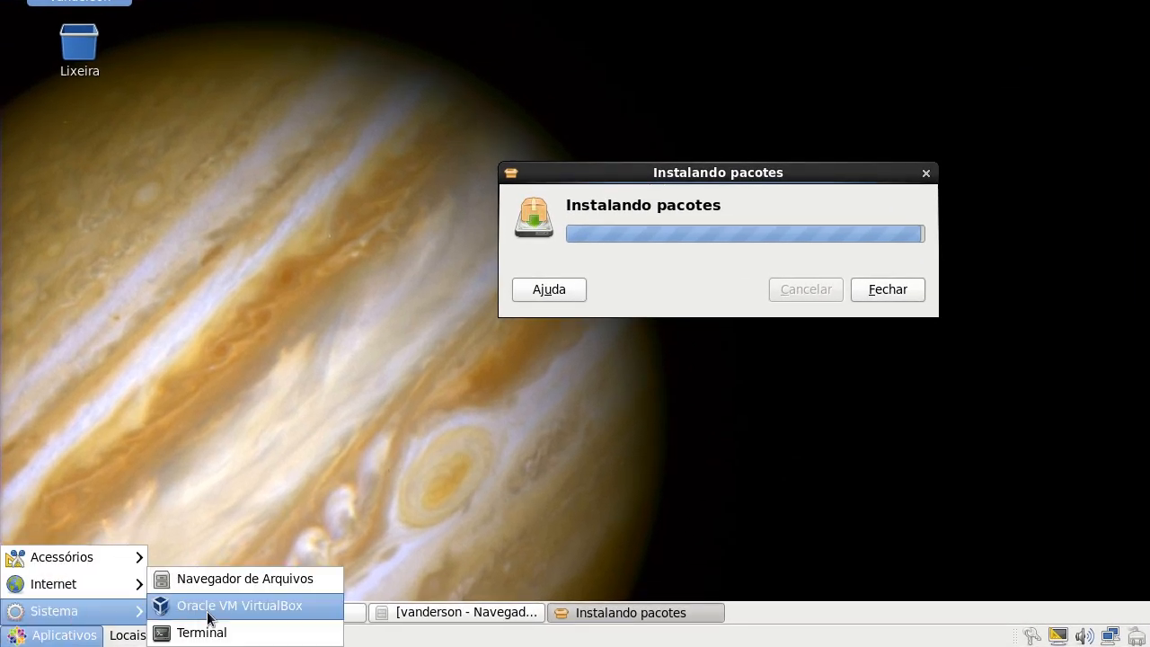
click(259, 613)
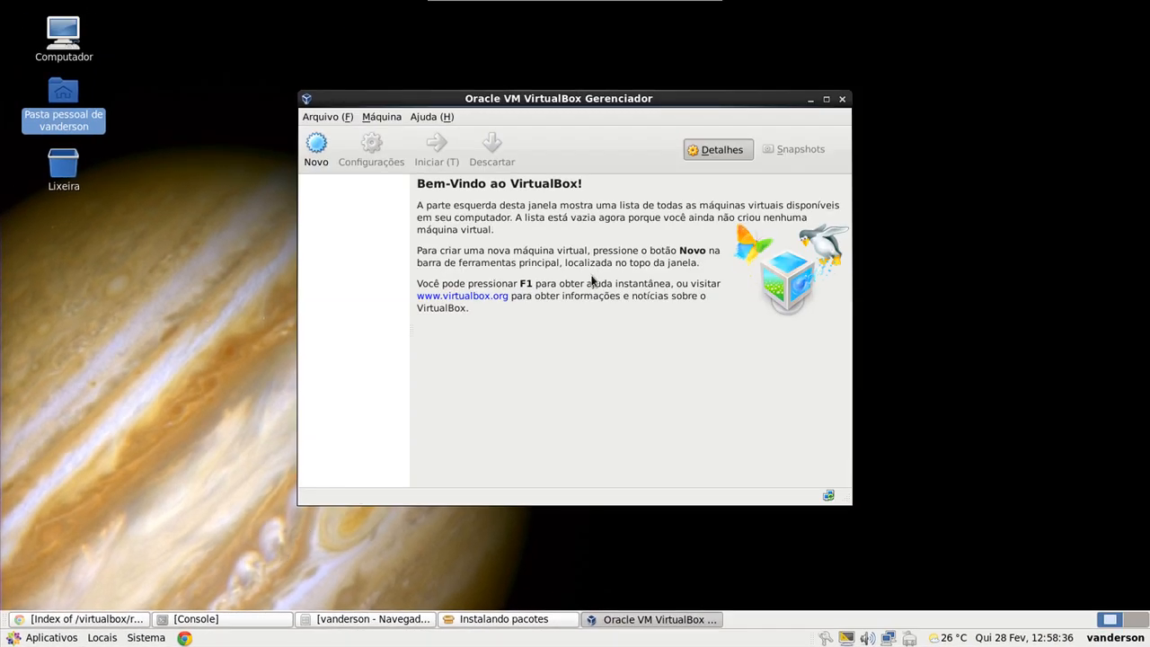
click(826, 99)
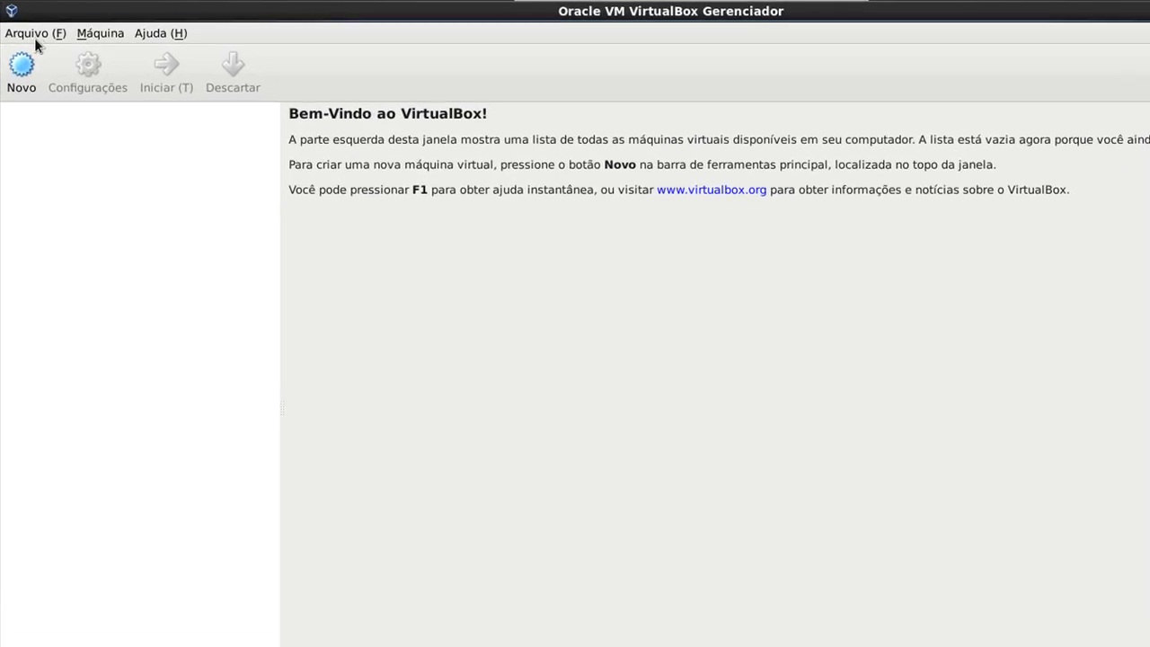
Examine the optical disc and floppy lists in the virtual media manager, and close it.
click(36, 38)
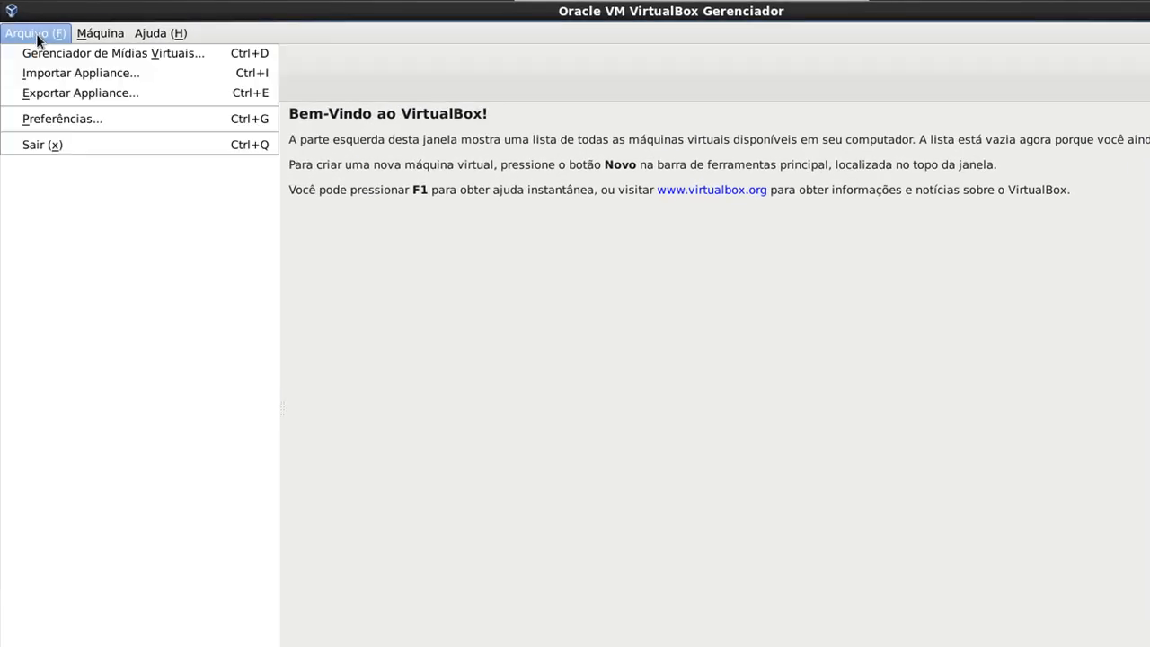
click(39, 52)
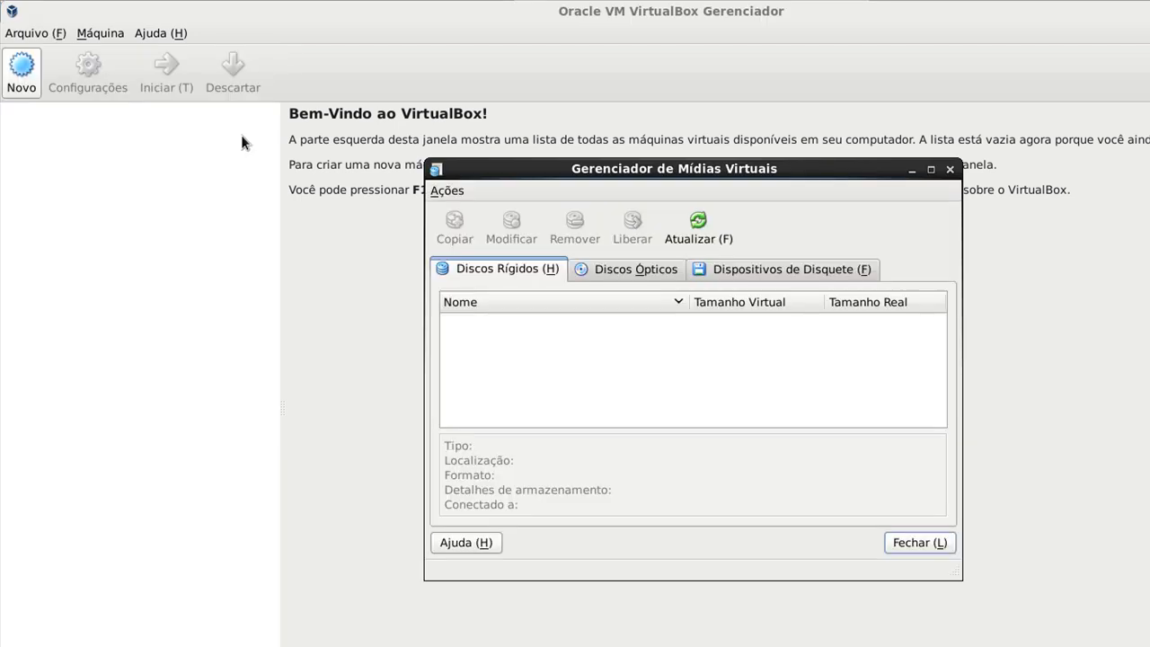
click(637, 272)
click(722, 270)
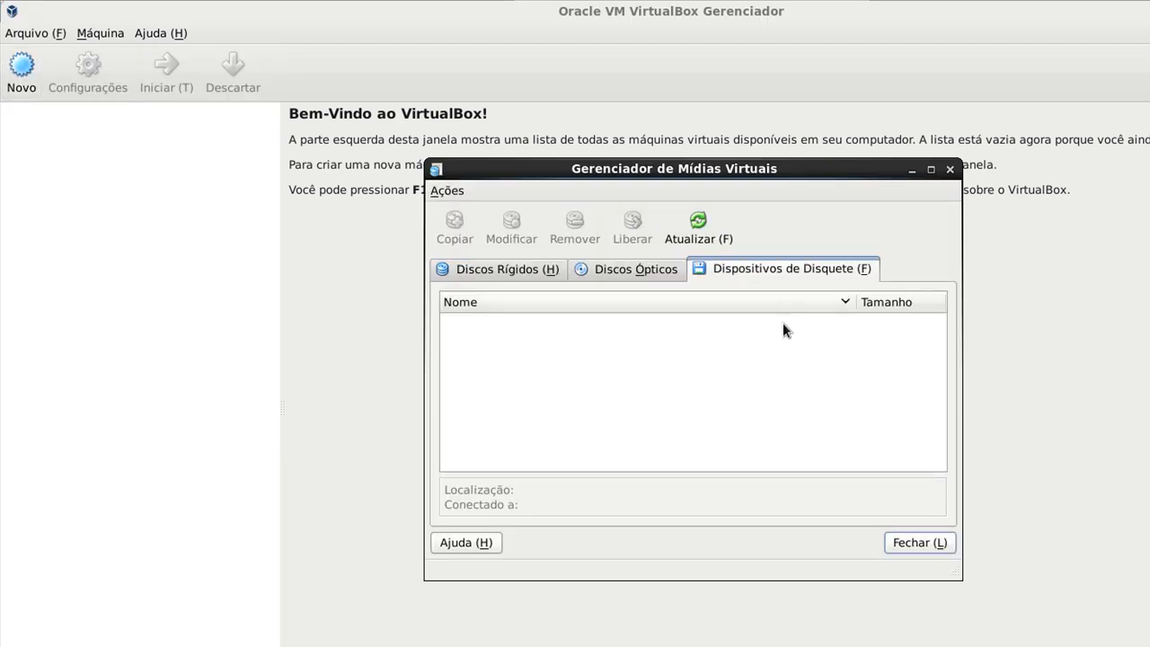
click(950, 169)
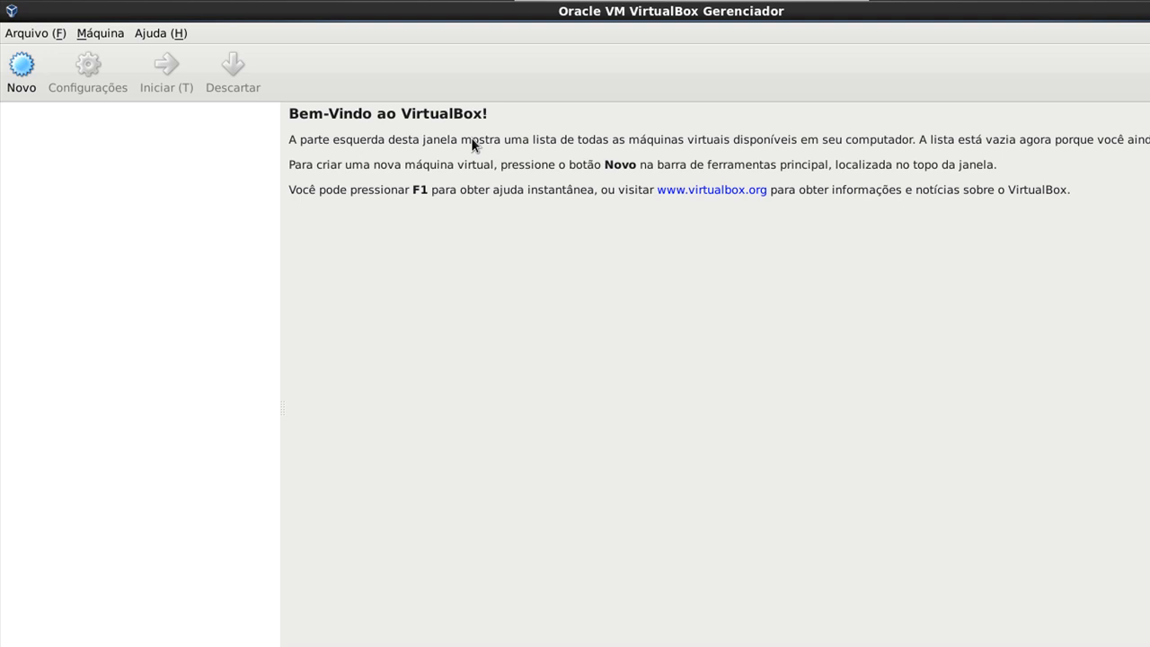
Open the VirtualBox preferences and choose the existing VirtualBox VMs folder in the home directory as the default machine folder.
click(30, 40)
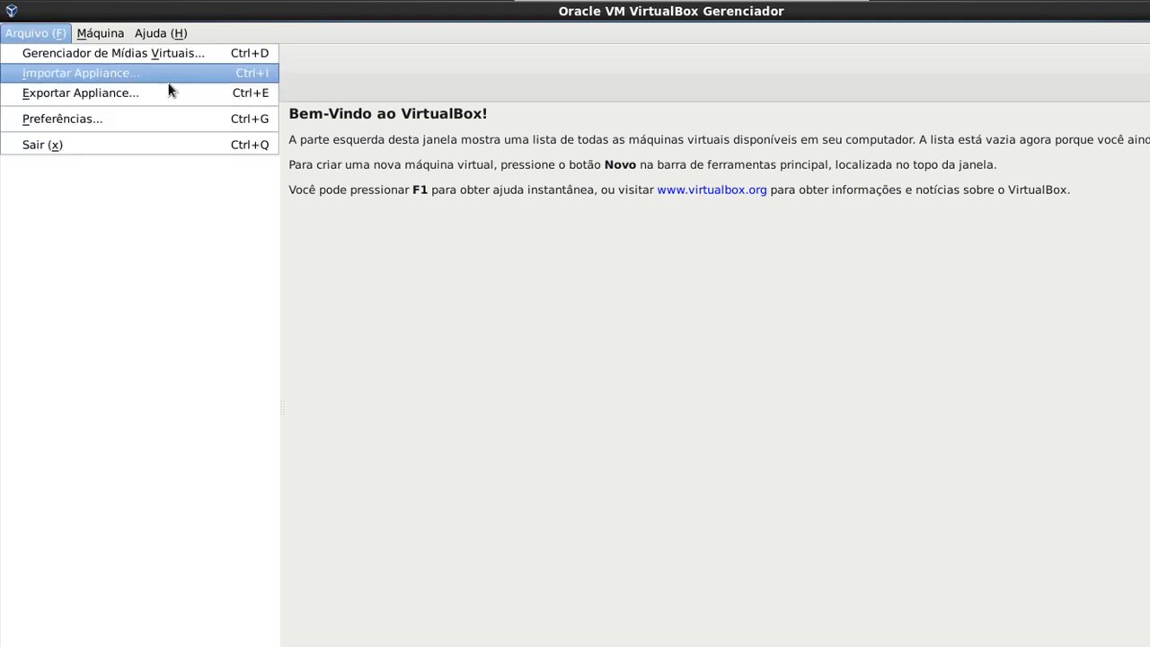
click(122, 118)
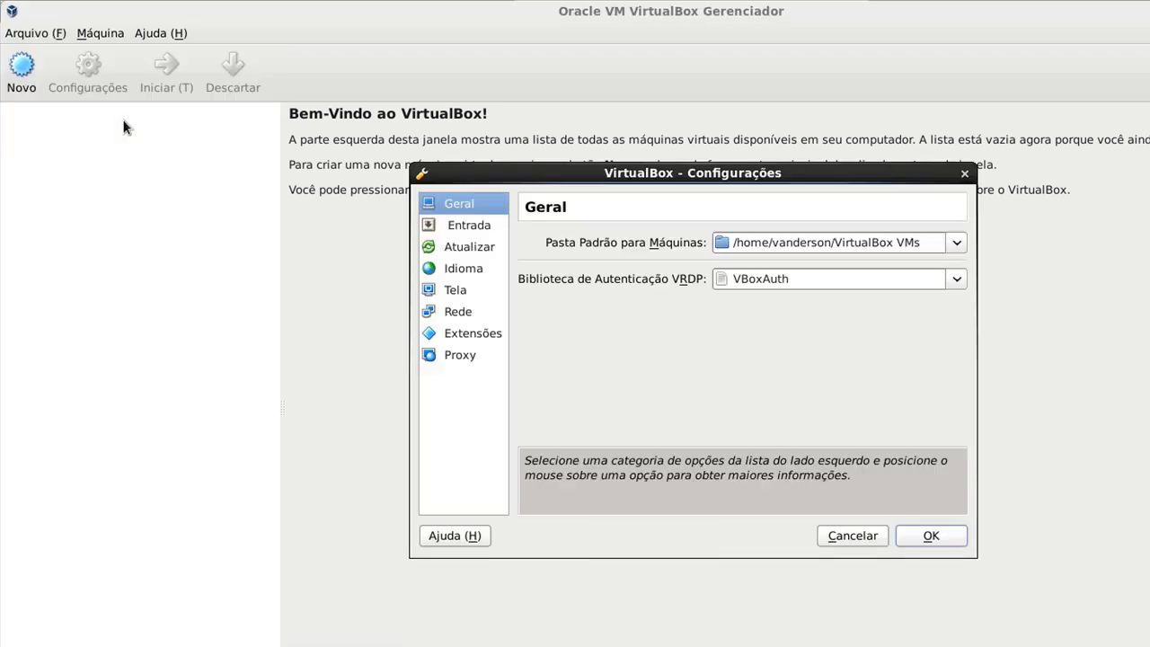
mouse_move(899, 277)
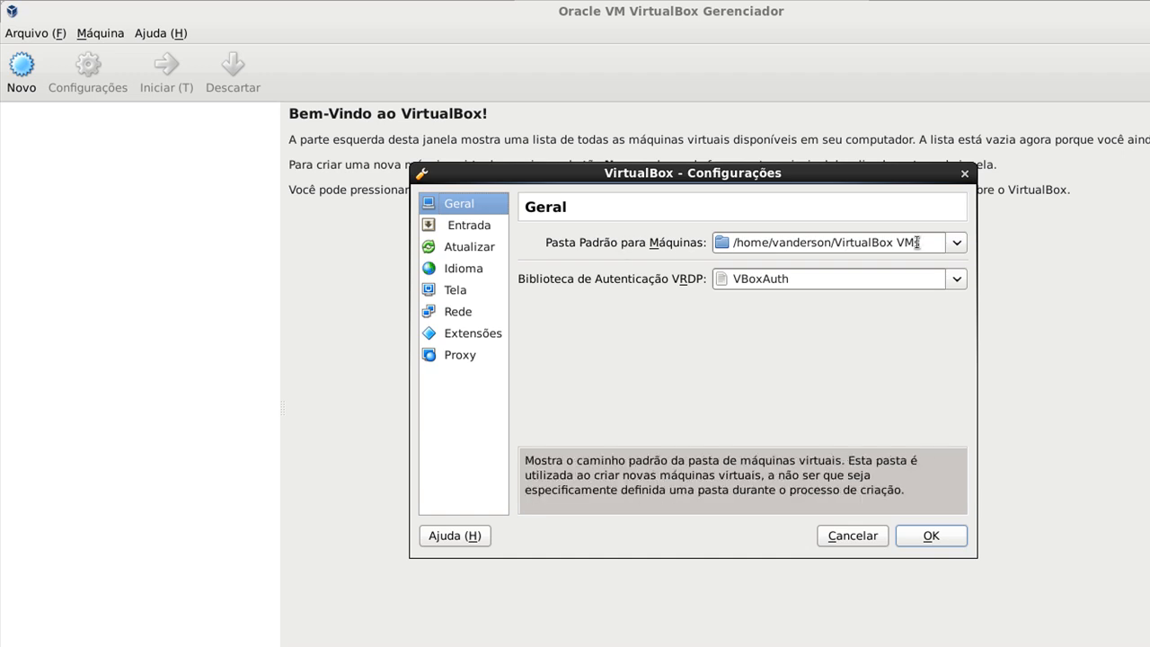
click(956, 242)
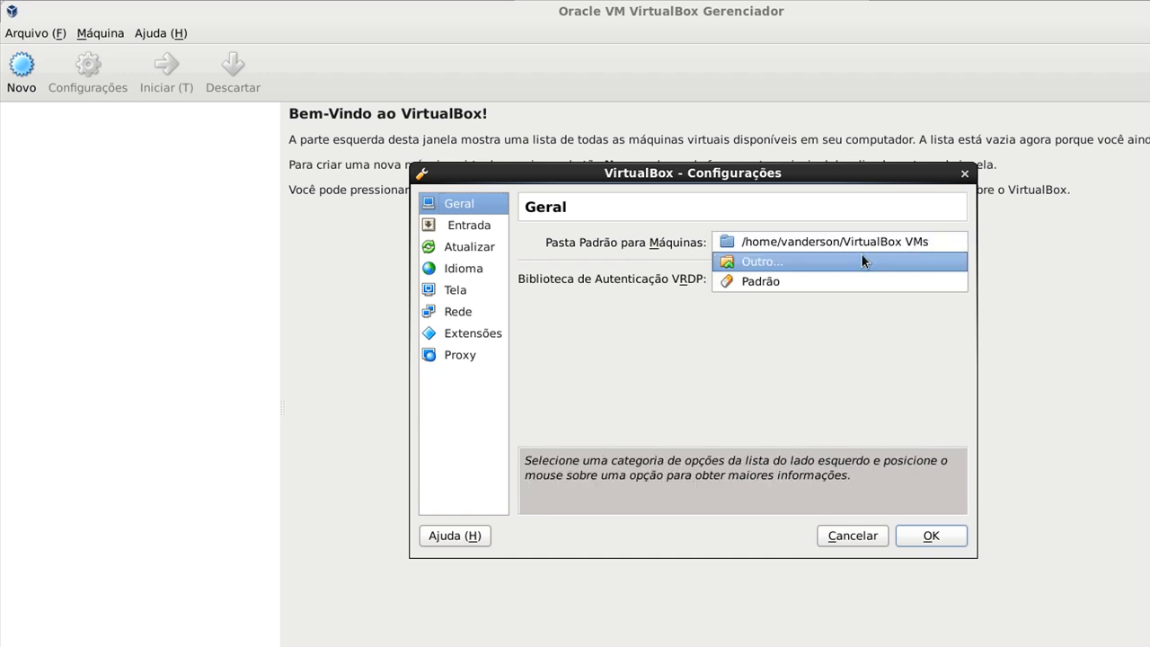
click(908, 239)
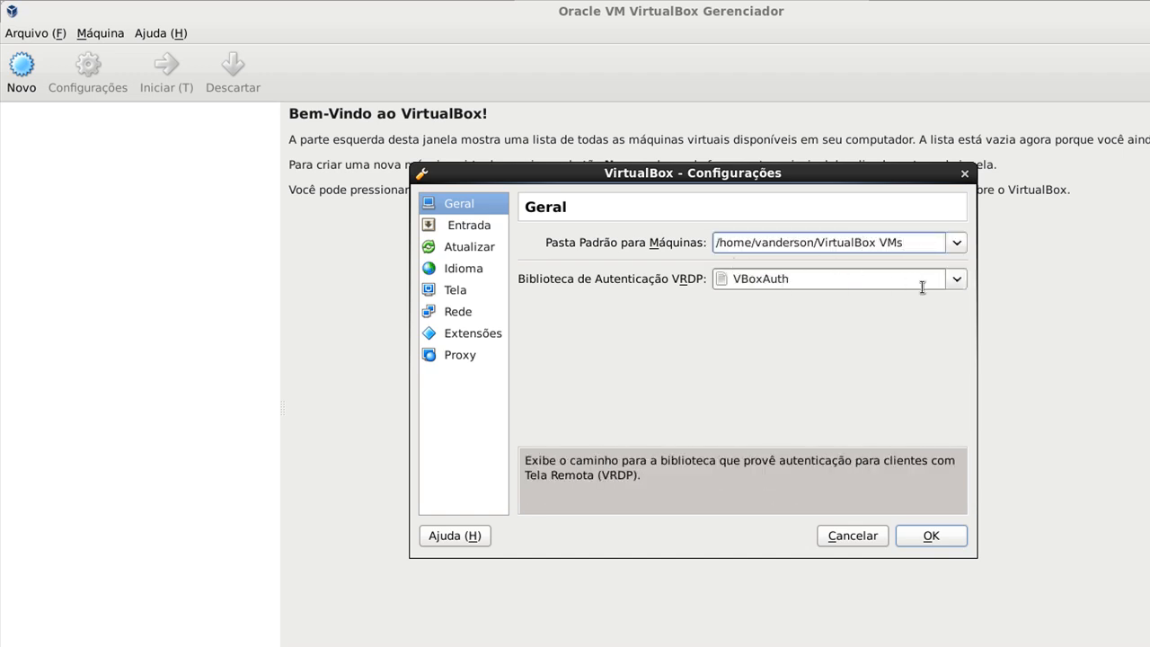
Set the host key to F12 and make the update check cover all updates (Todas as atualizações).
click(460, 223)
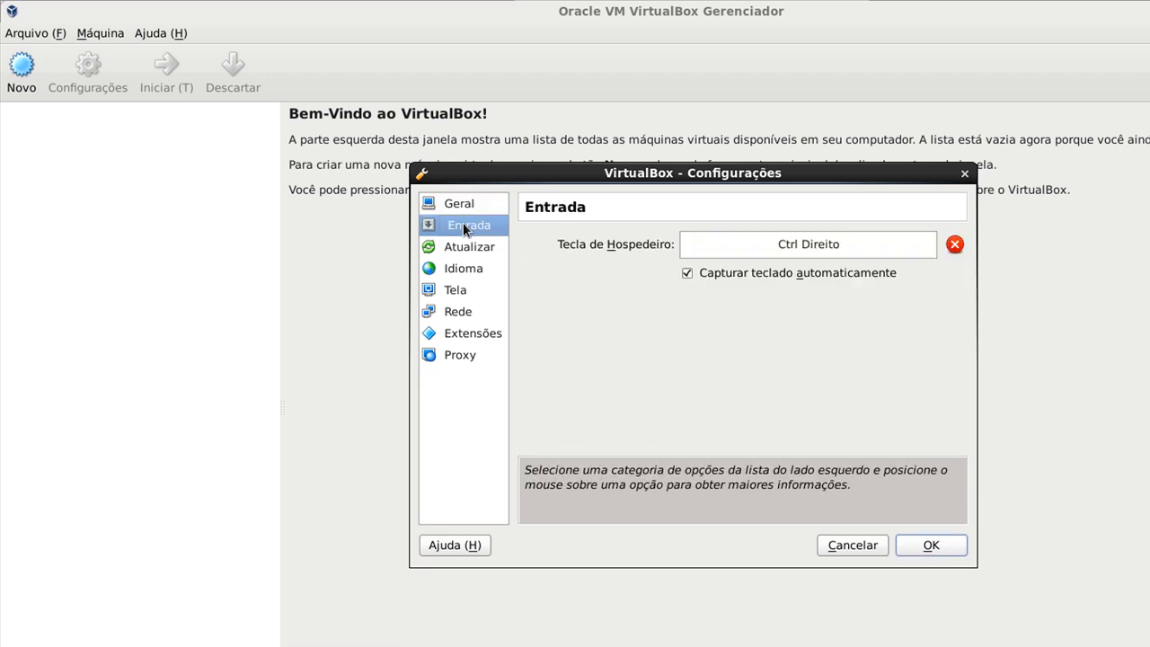
click(808, 252)
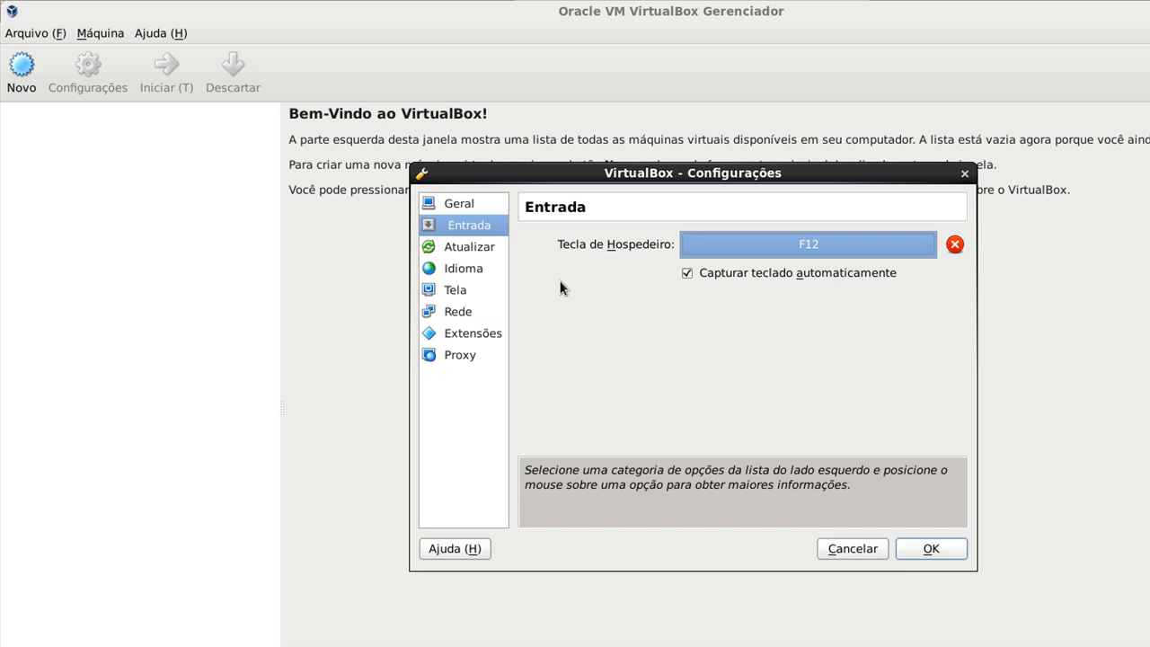
click(482, 250)
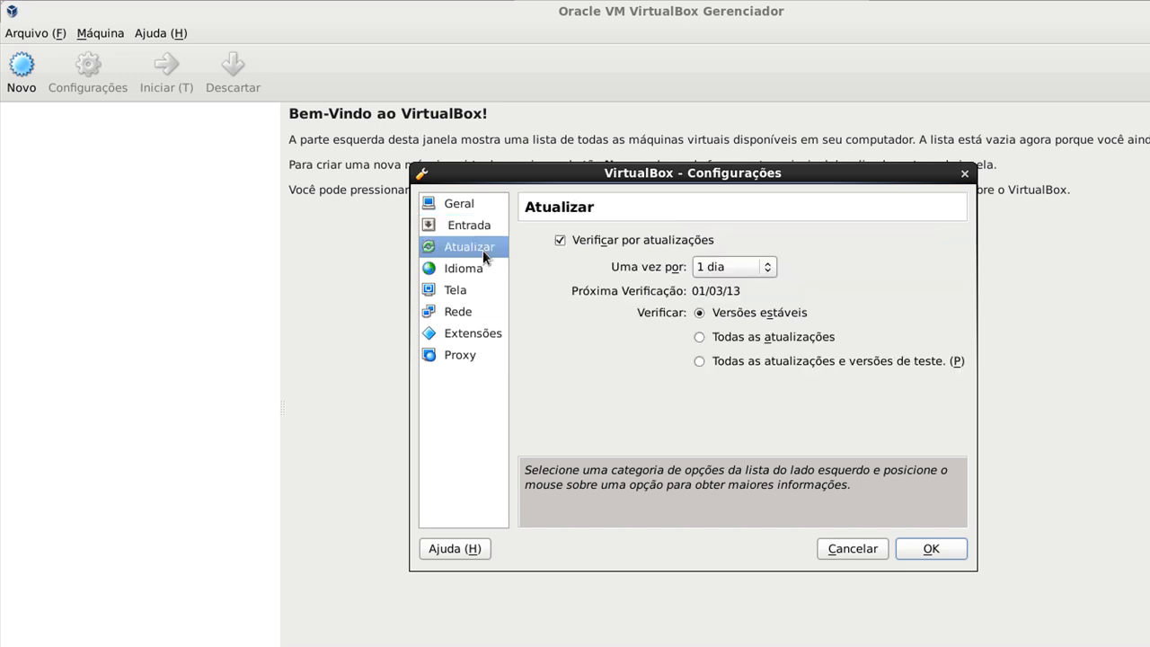
click(734, 268)
click(733, 265)
click(729, 340)
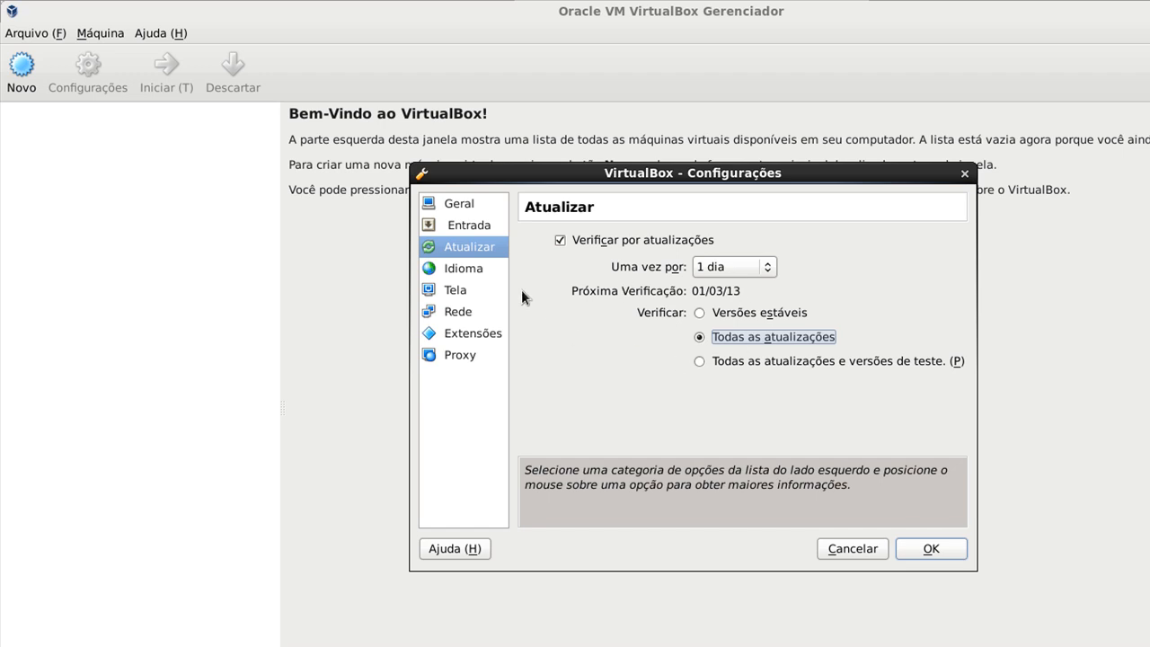
Review the language, display, network, extensions and proxy preferences, and save the VirtualBox settings.
click(484, 276)
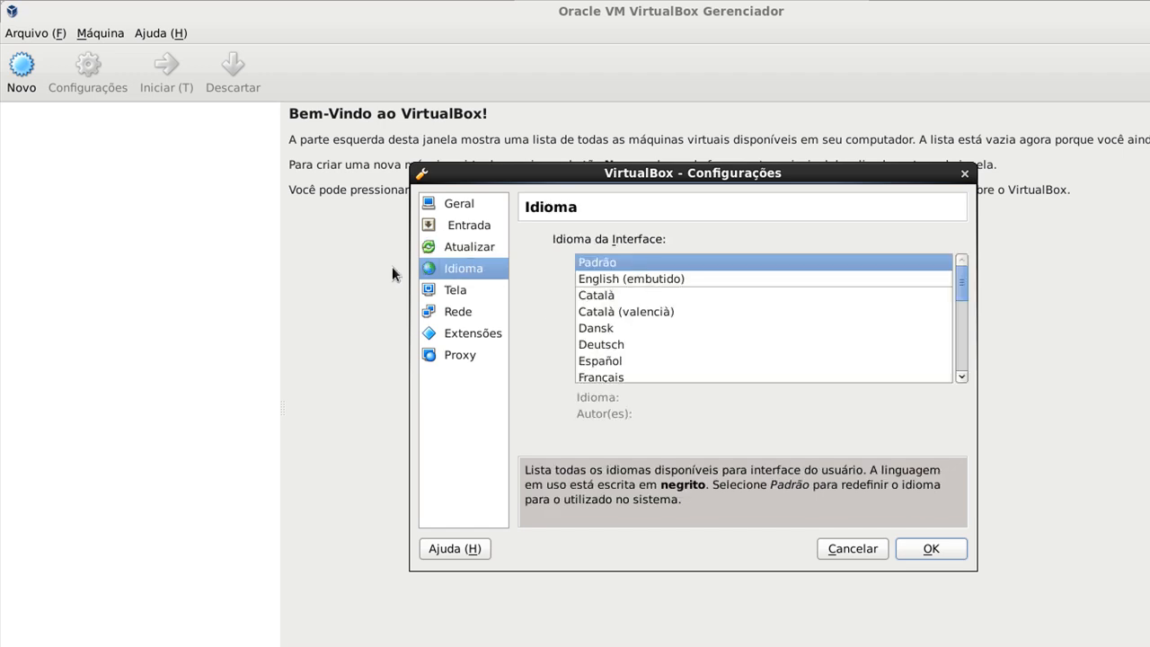
click(463, 289)
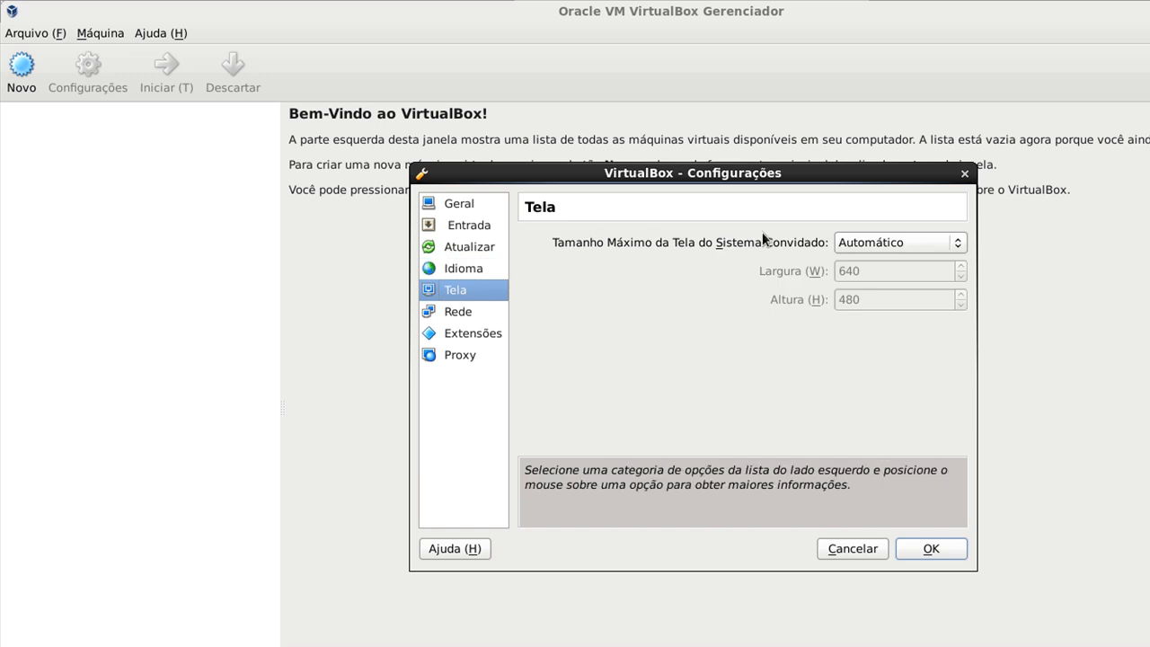
click(485, 312)
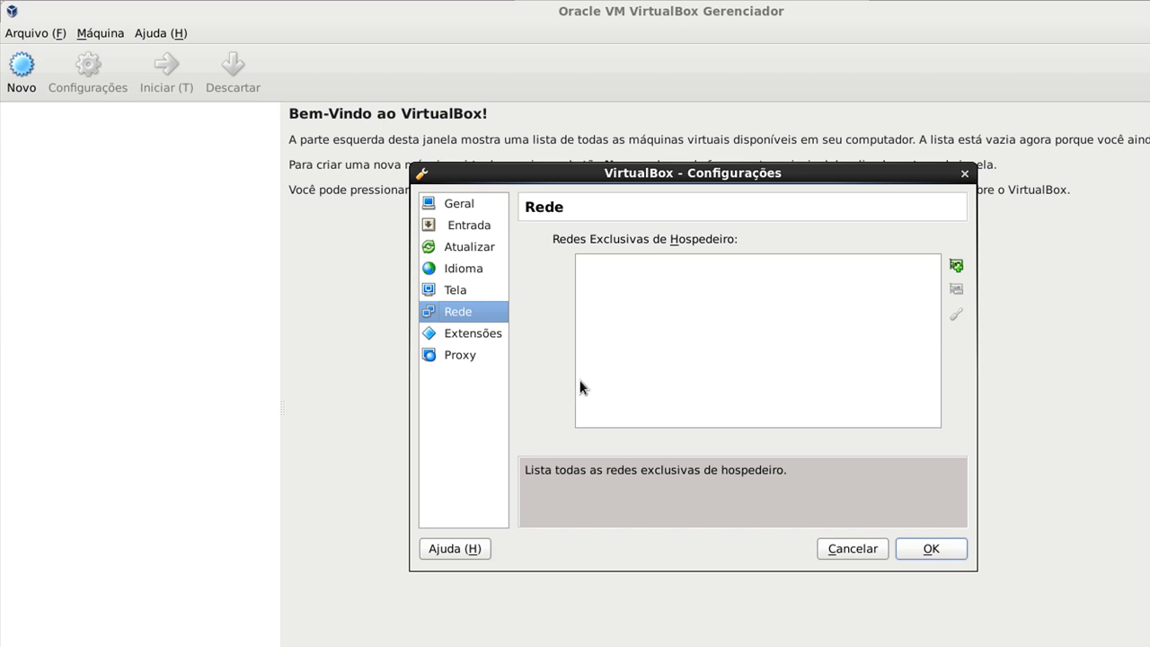
click(474, 334)
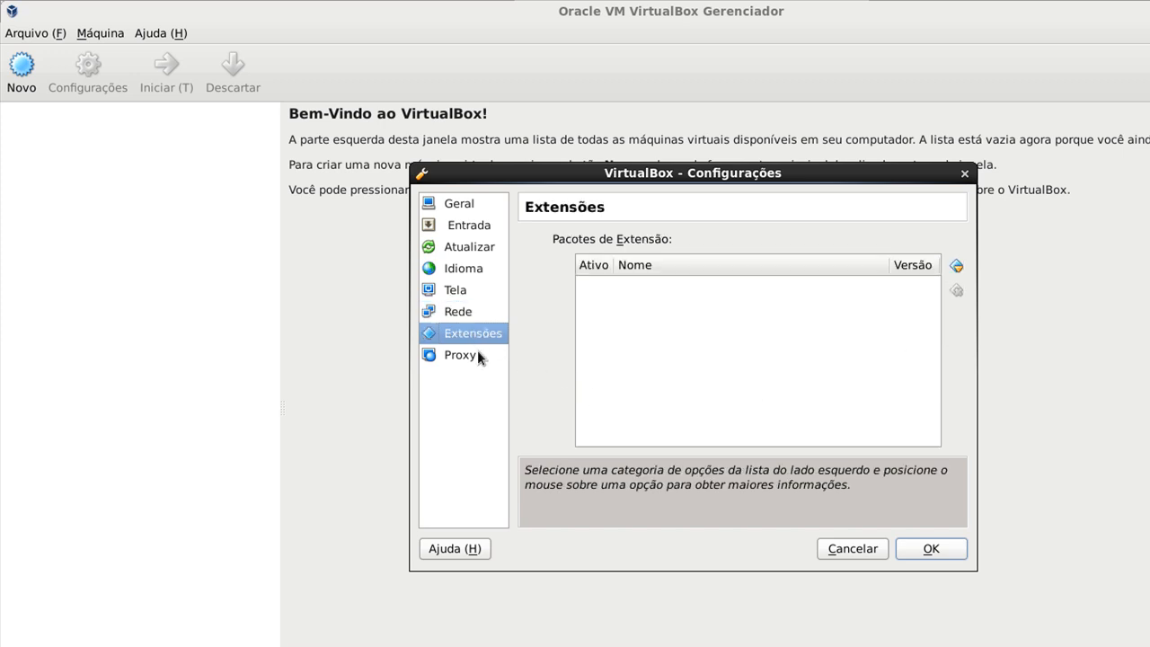
click(465, 311)
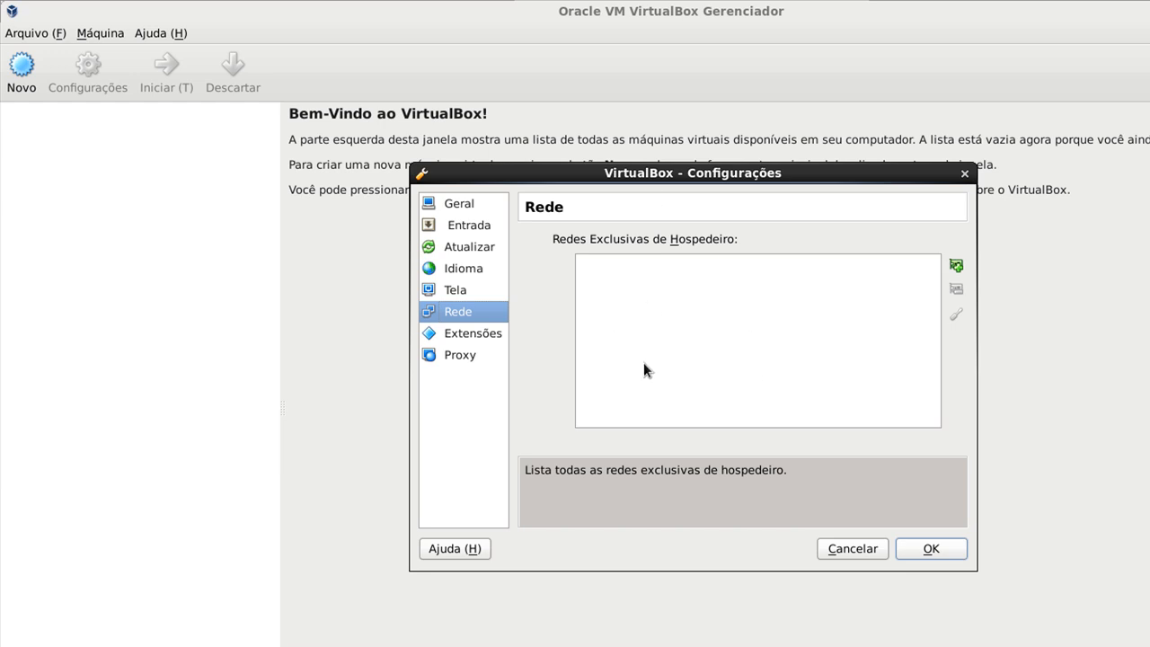
click(480, 333)
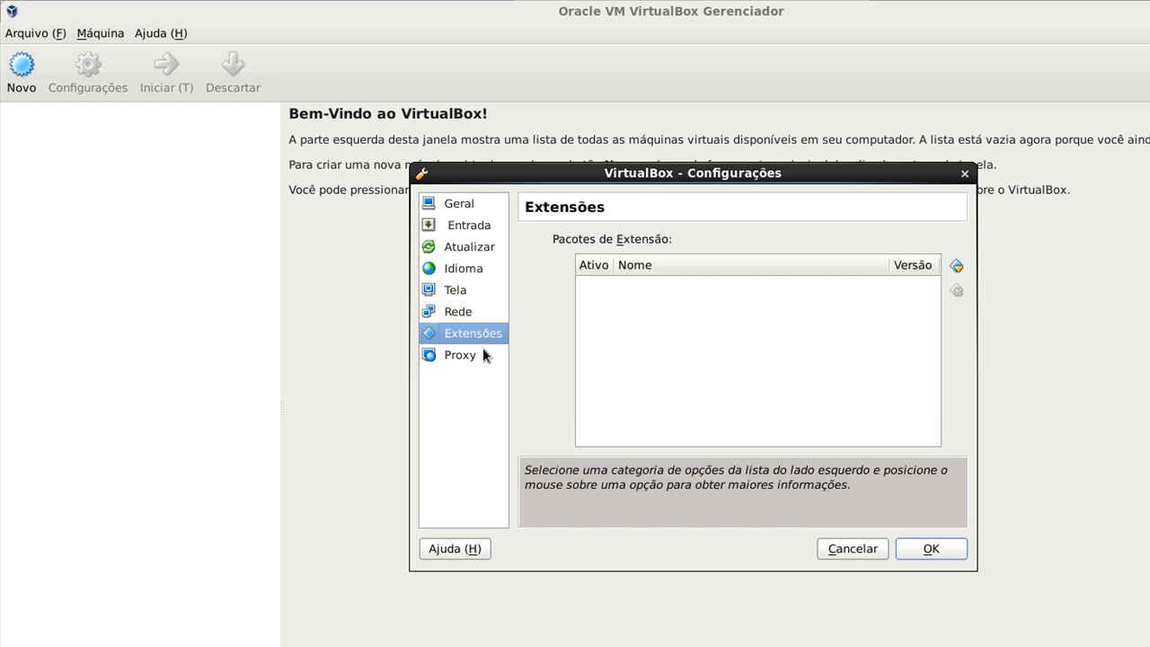
click(481, 356)
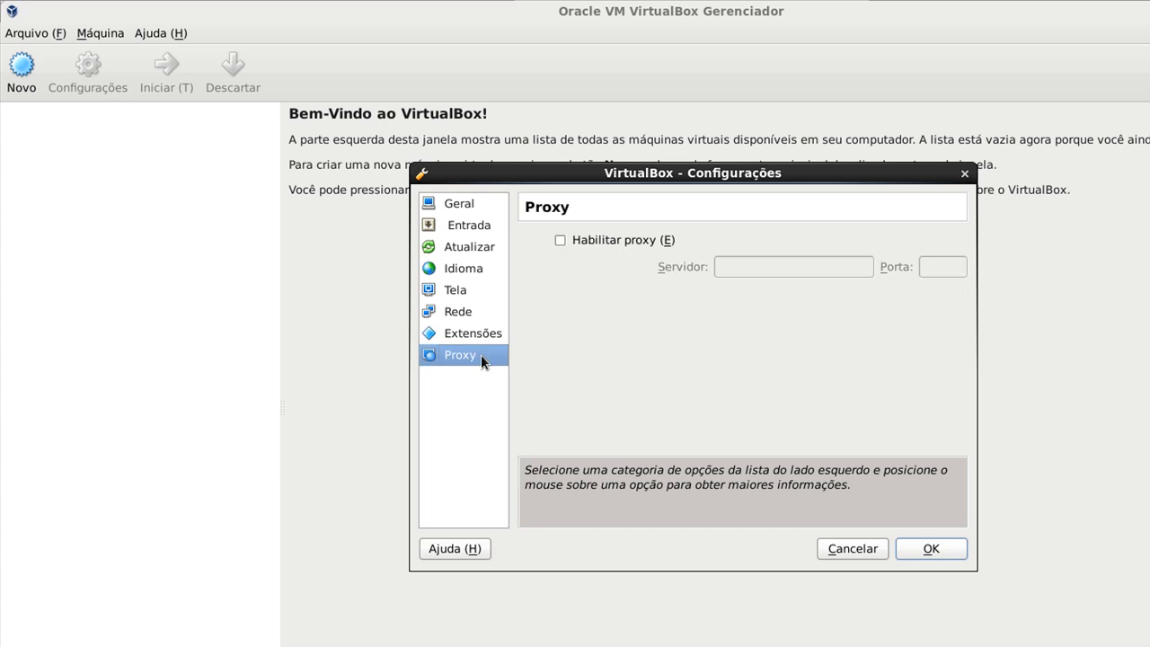
click(922, 548)
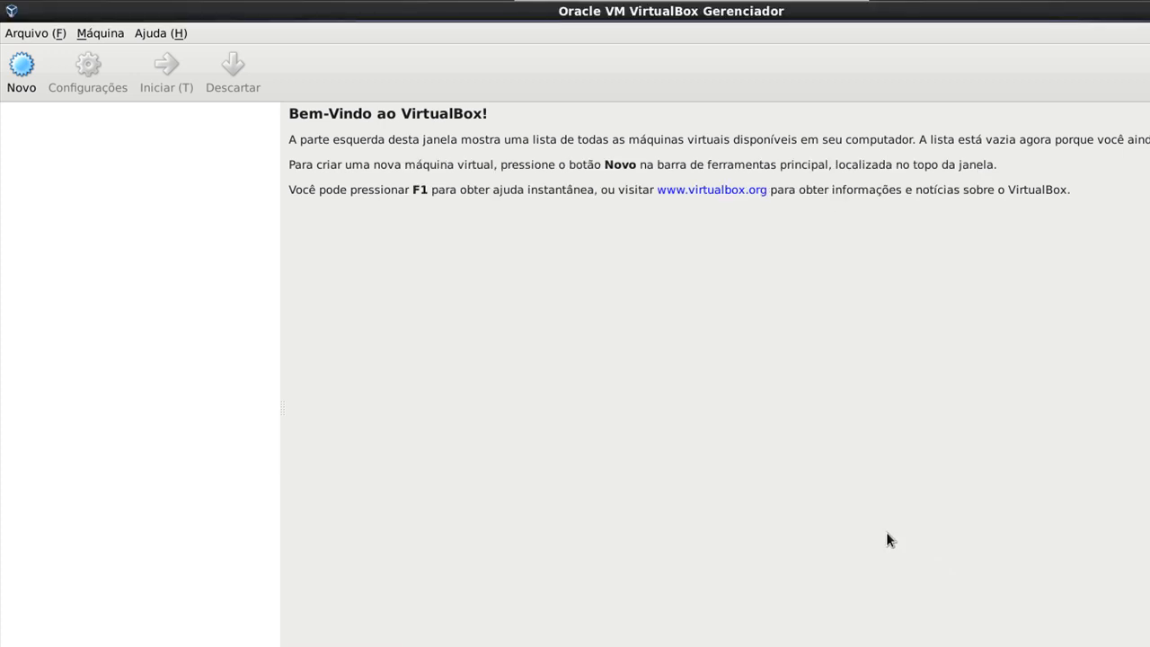
Start creating a new virtual machine, look at the wizard's compact layout, and return it to the layout with descriptions.
click(54, 39)
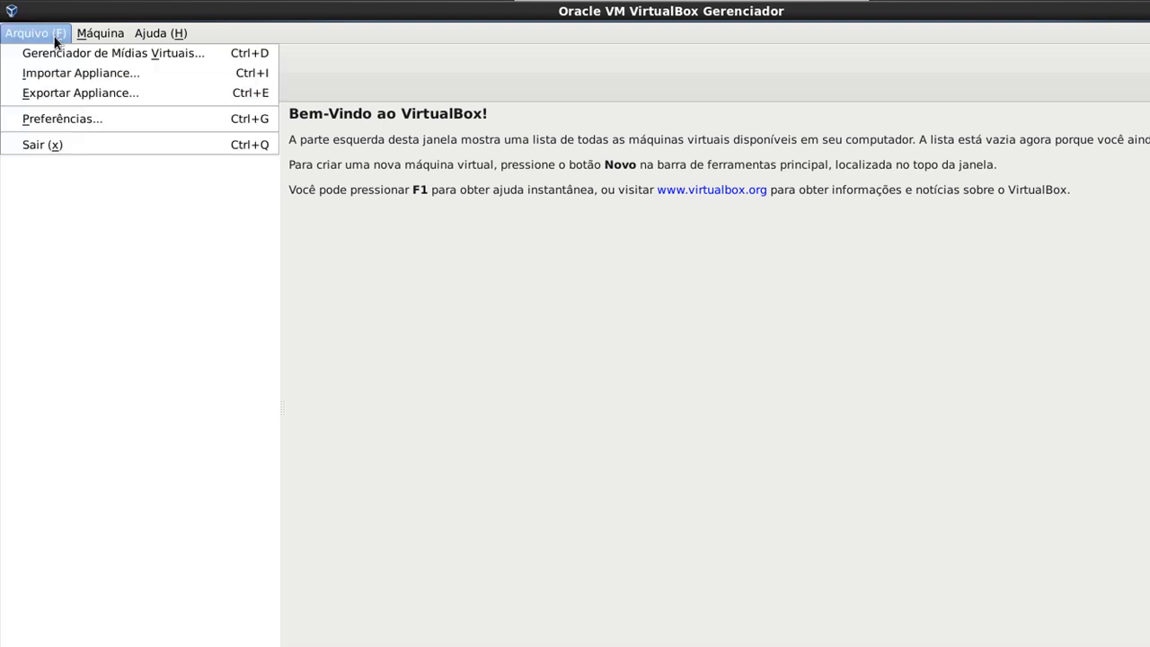
click(107, 33)
click(22, 70)
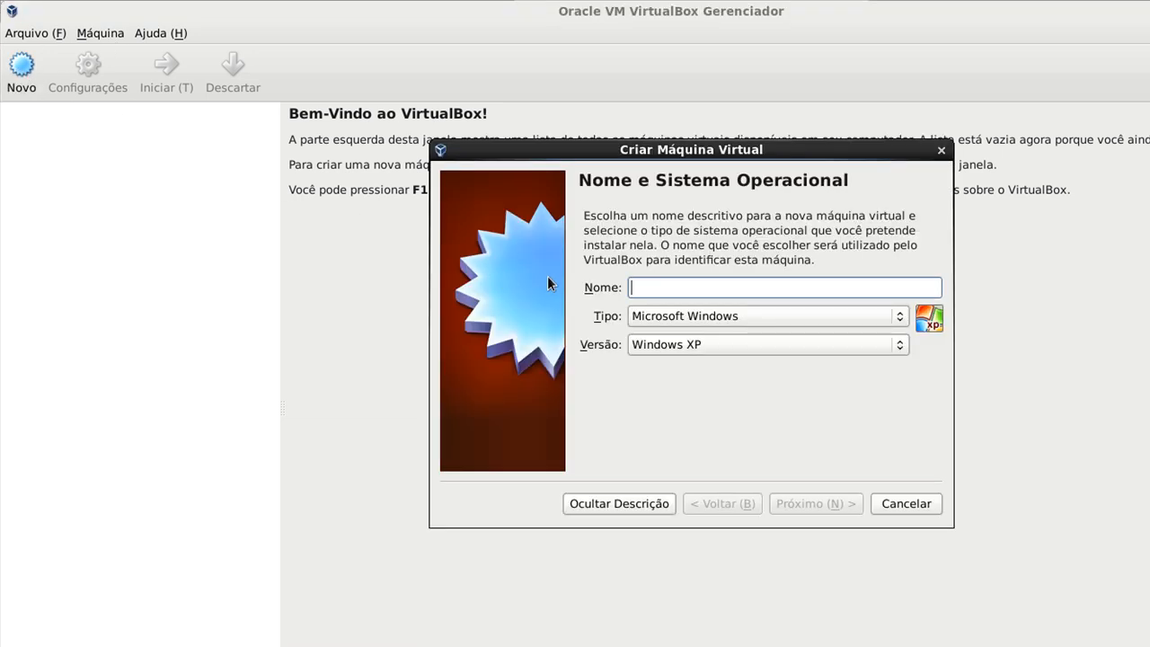
click(613, 507)
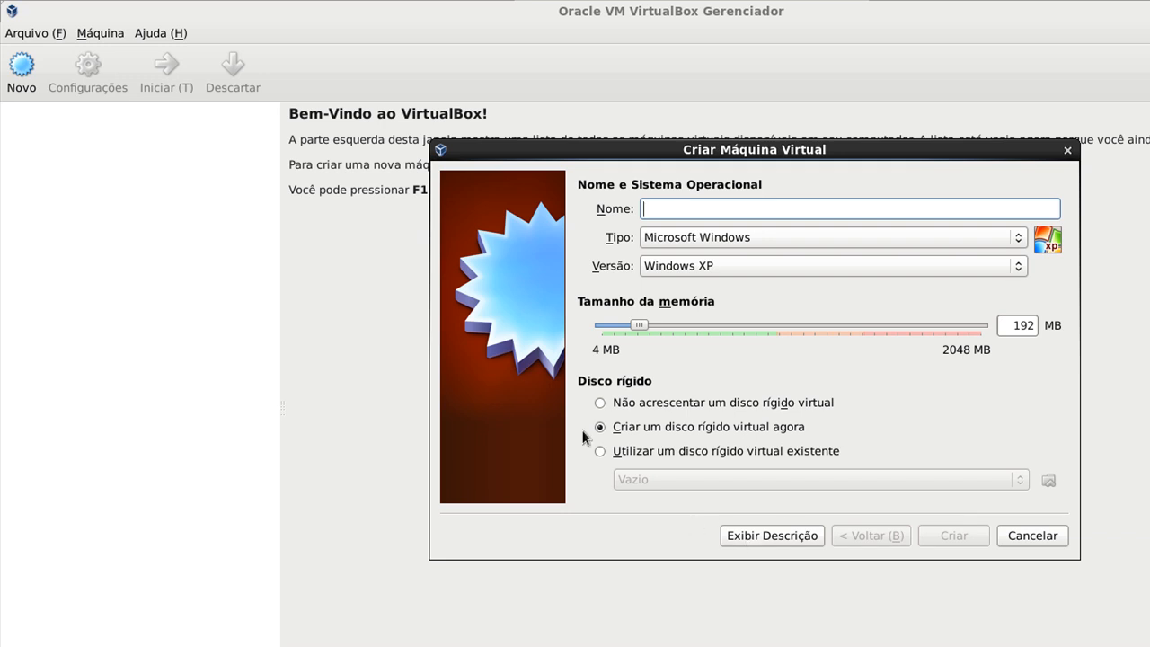
click(745, 539)
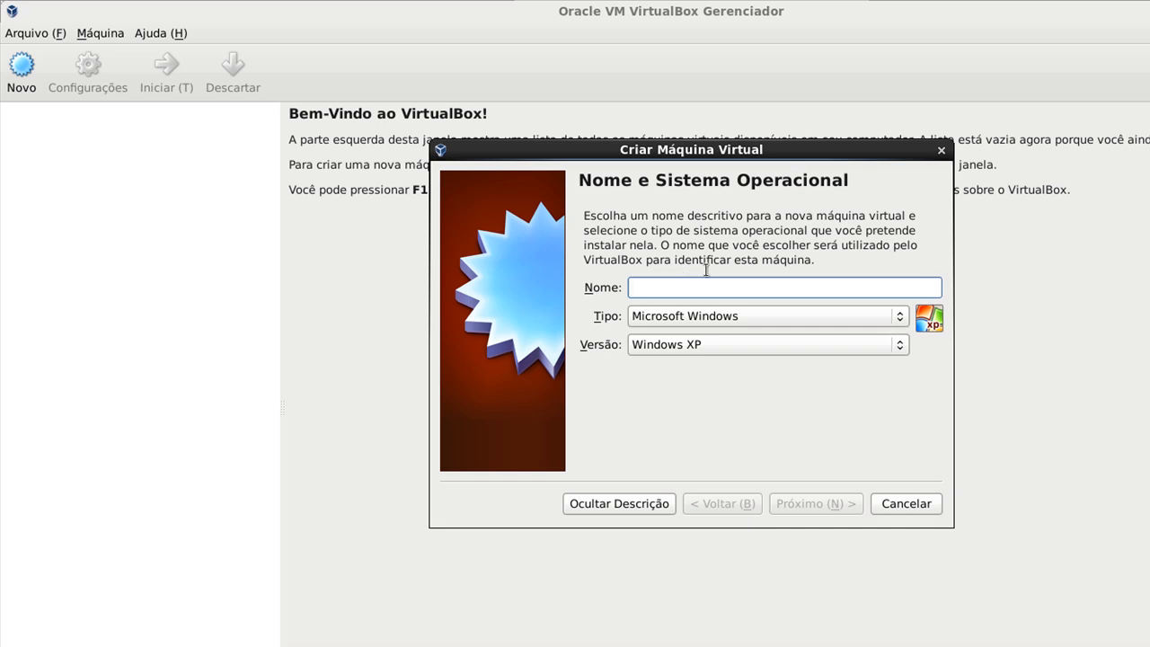
Examine the available operating system types and the Windows versions offered for the new virtual machine.
click(728, 321)
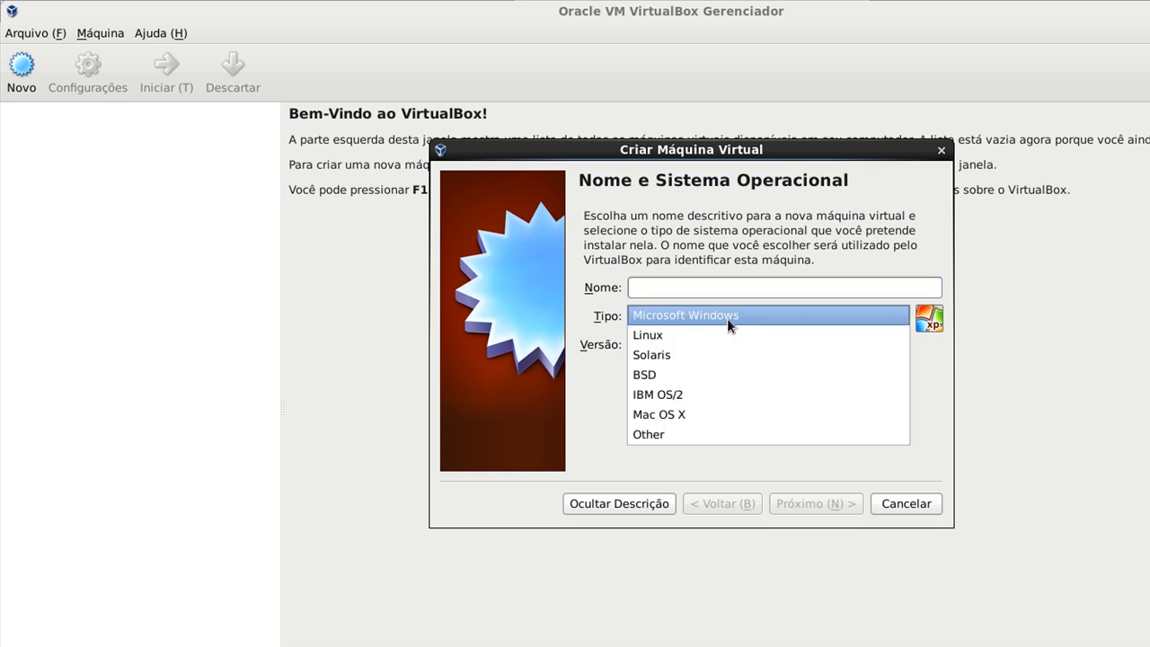
click(727, 319)
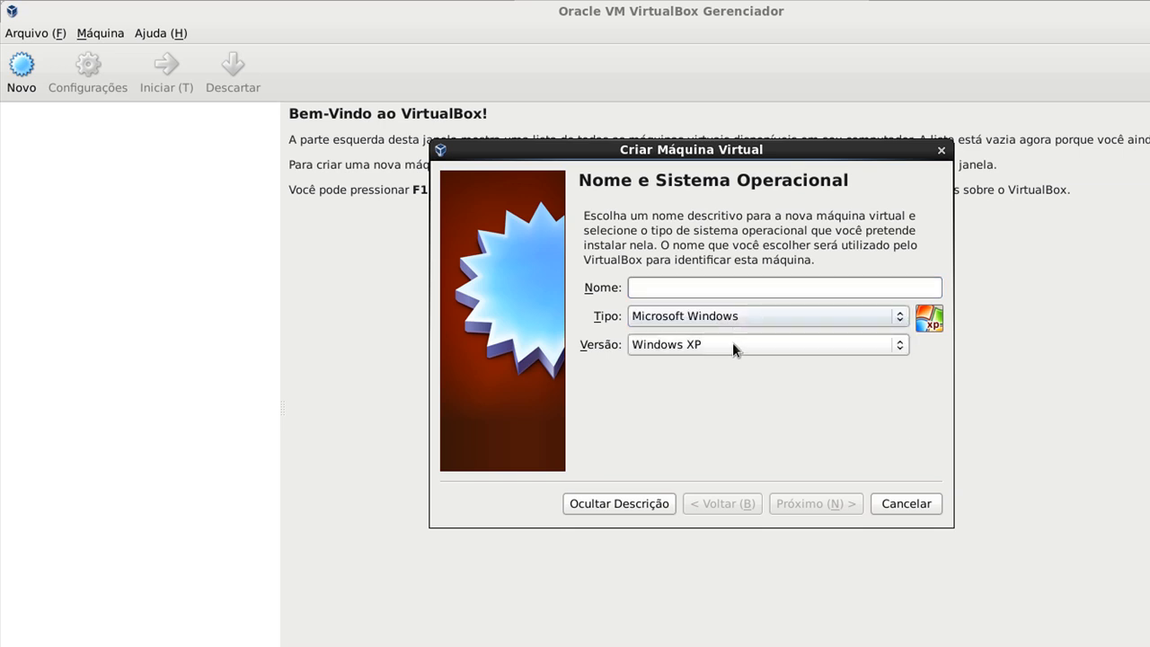
click(703, 314)
click(694, 321)
click(734, 343)
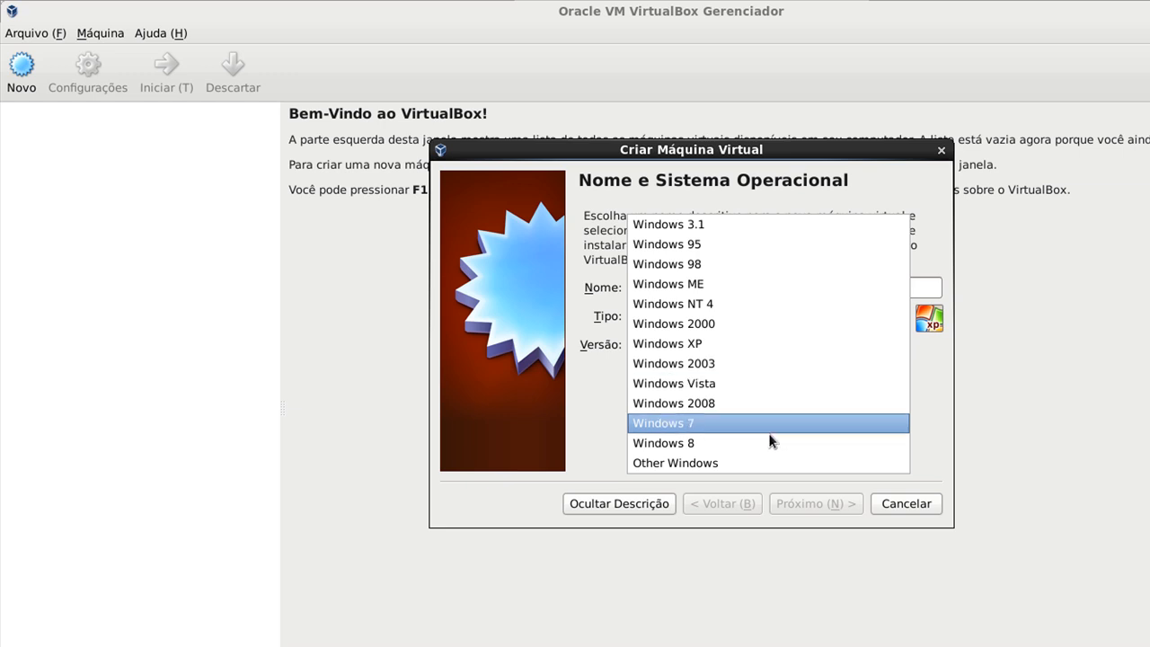
click(948, 412)
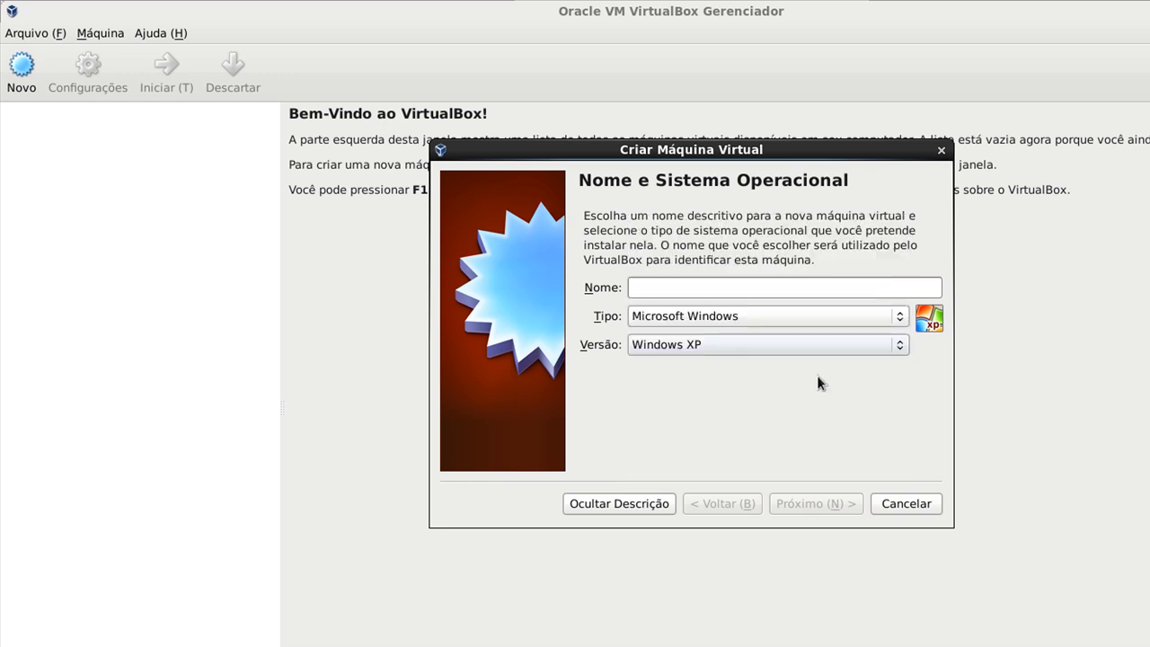
Set the operating system type to Linux and review the Linux versions offered for it.
click(709, 320)
click(710, 334)
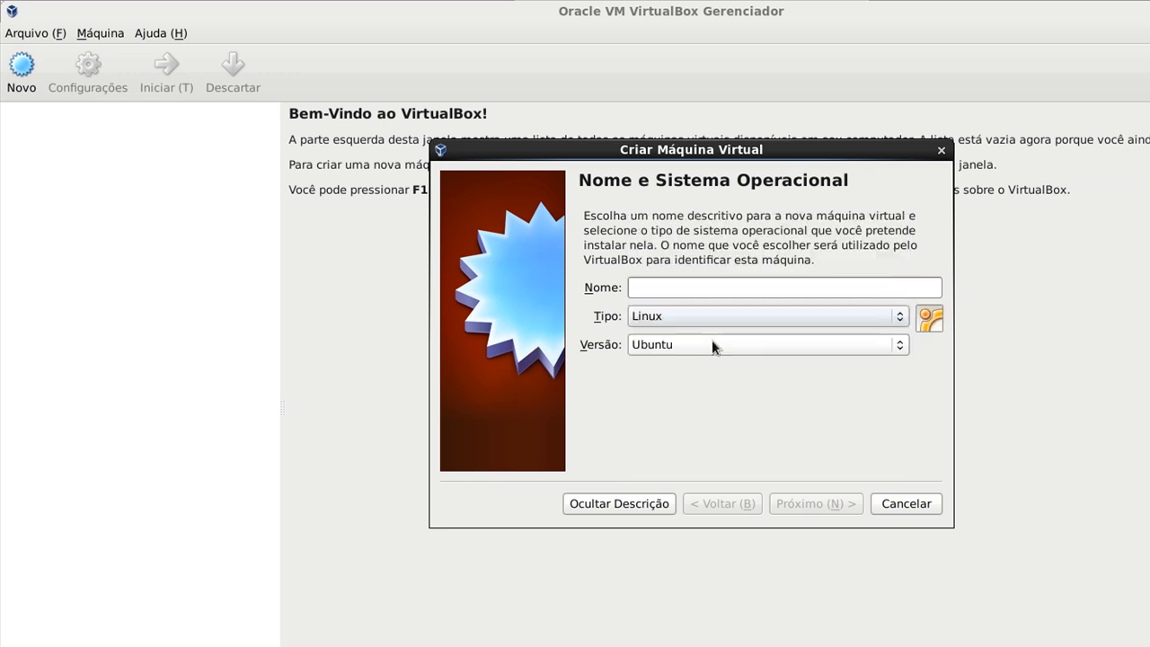
click(711, 342)
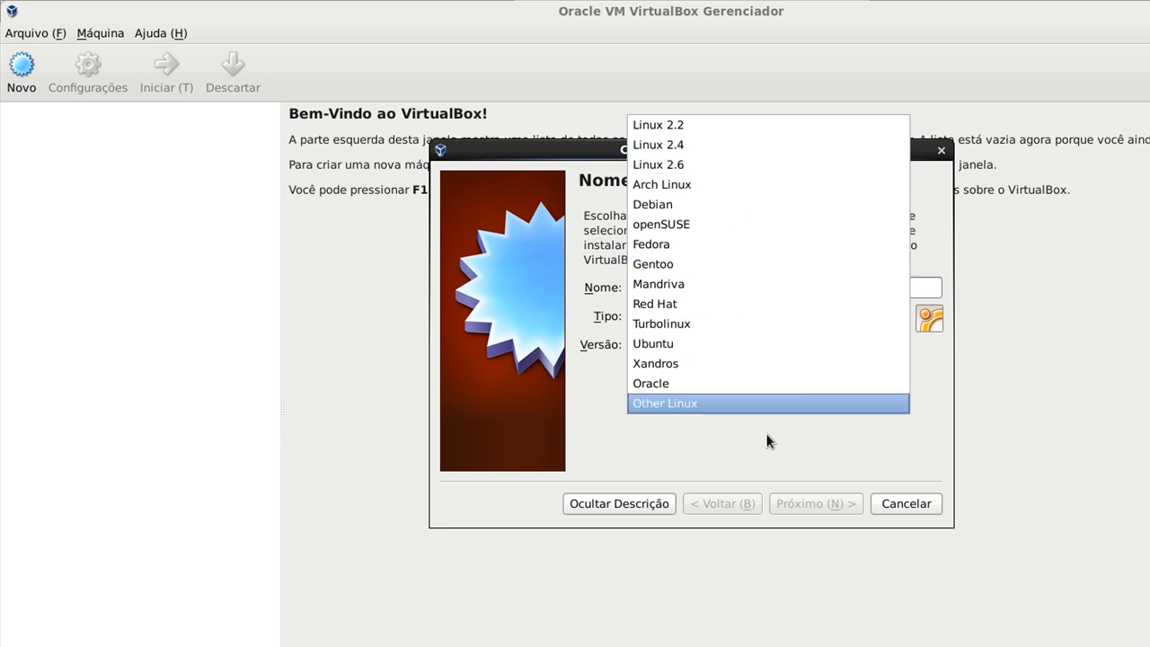
click(768, 428)
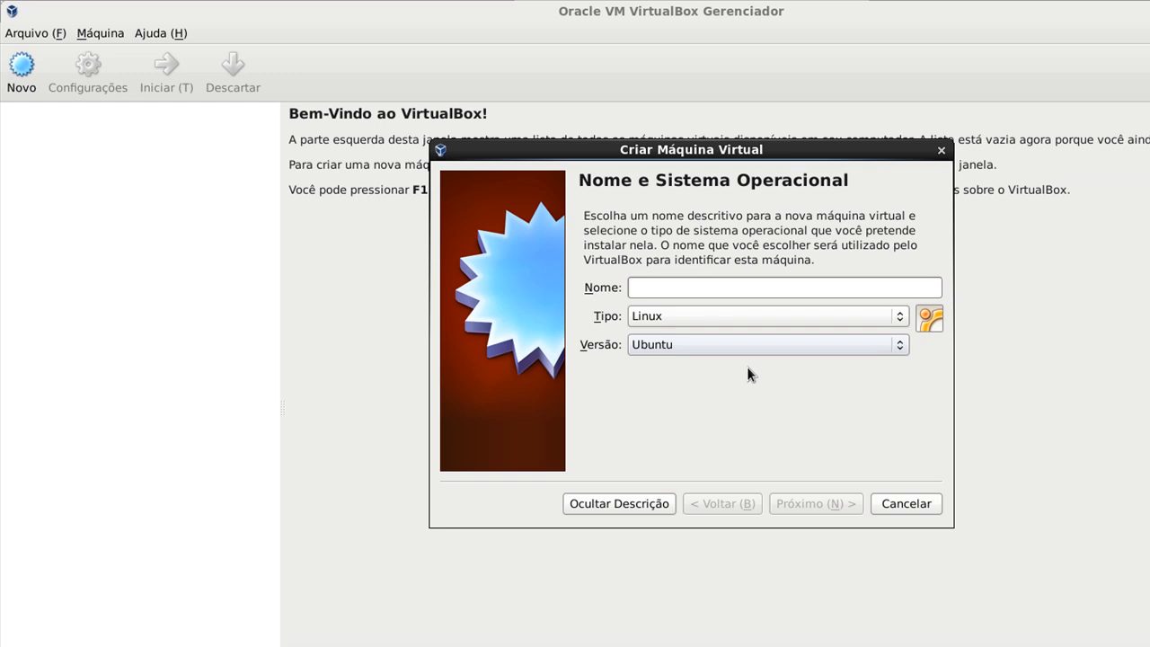
click(725, 350)
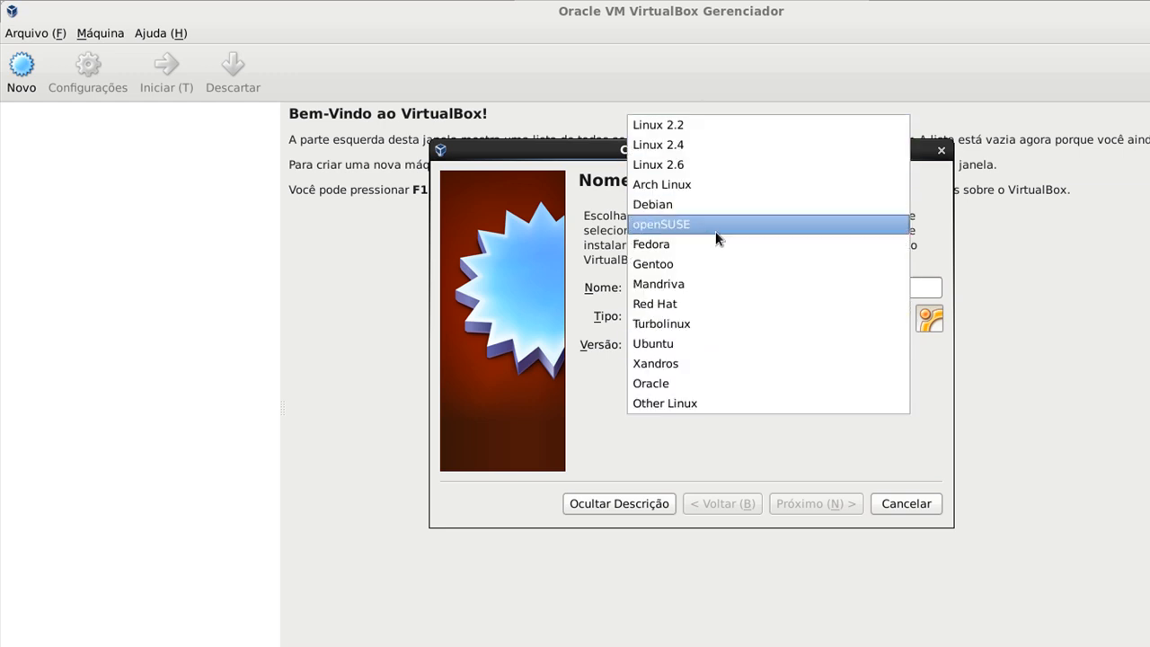
click(781, 435)
click(692, 320)
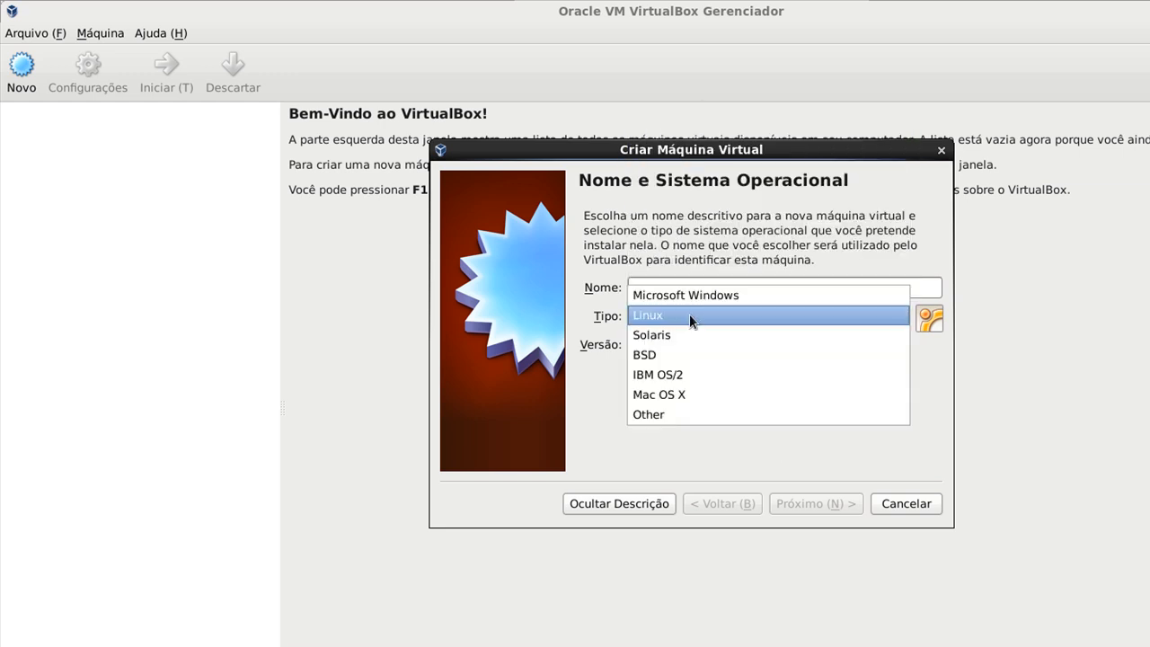
click(689, 316)
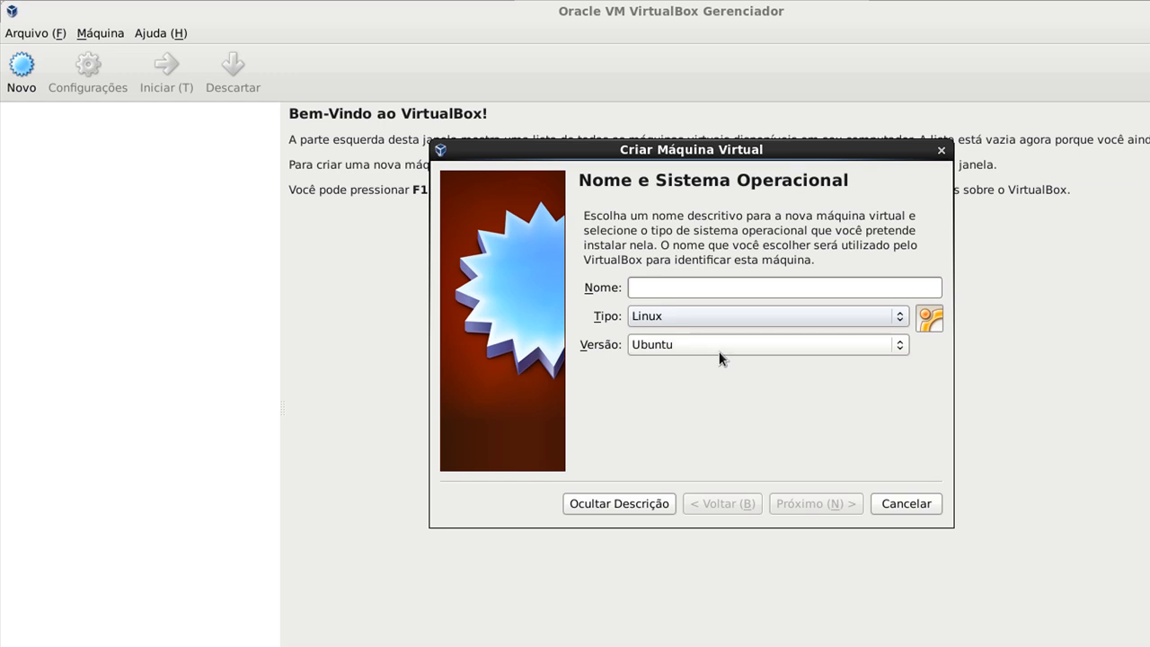
Set the version to Linux 2.6 and name the virtual machine Slax.
click(720, 352)
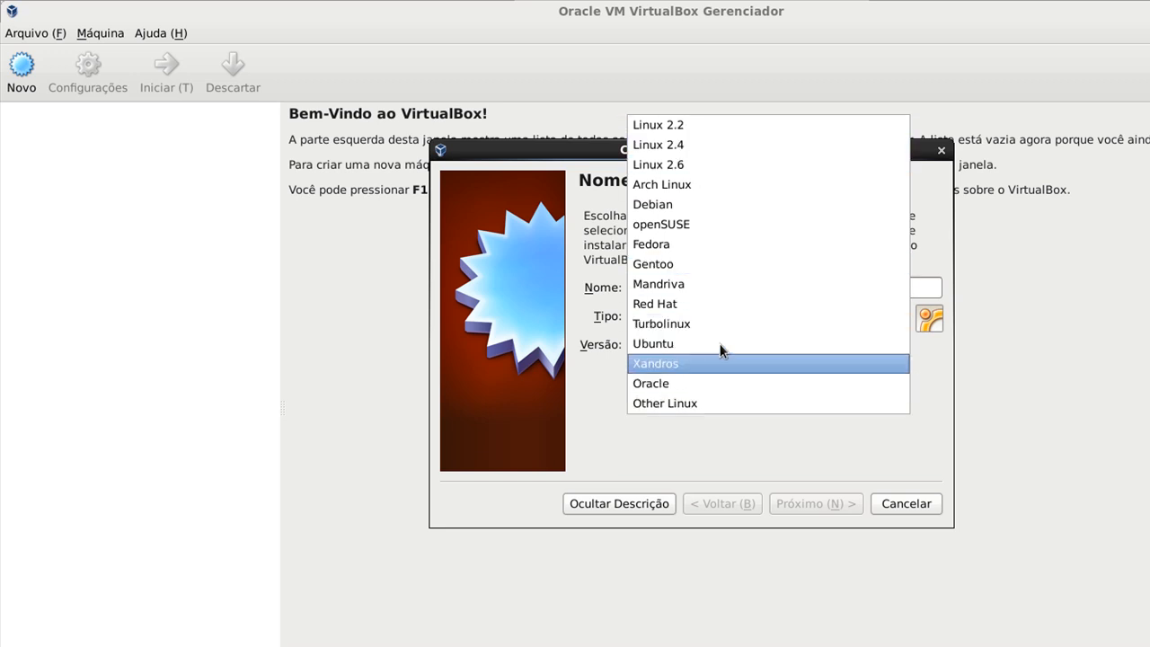
click(713, 163)
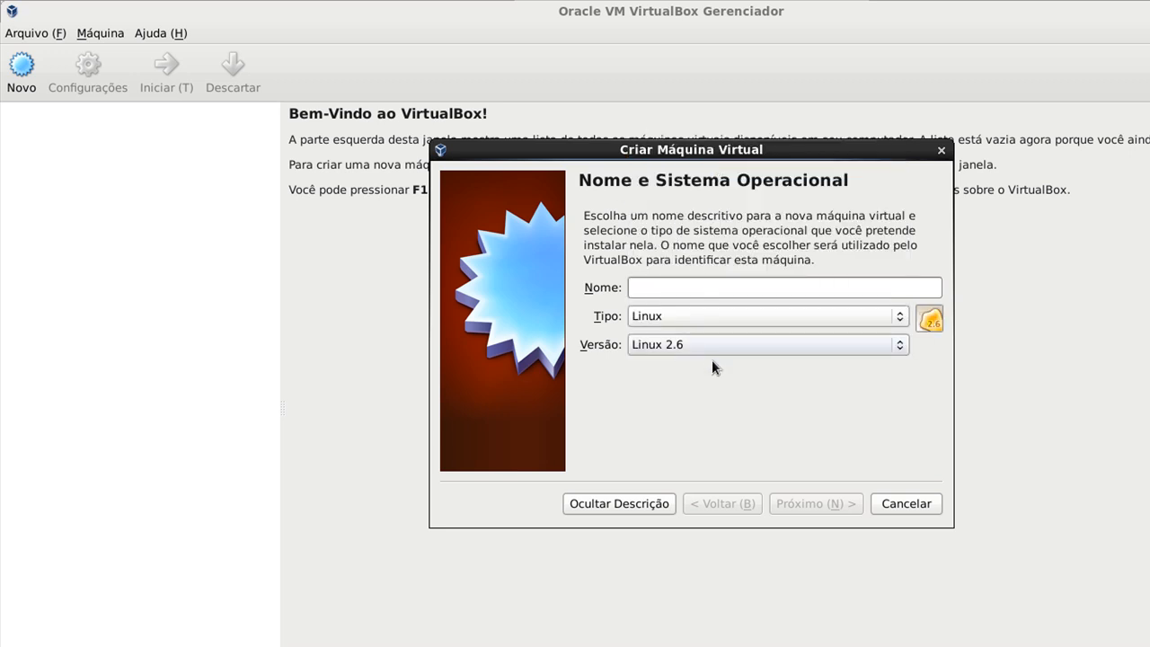
click(697, 287)
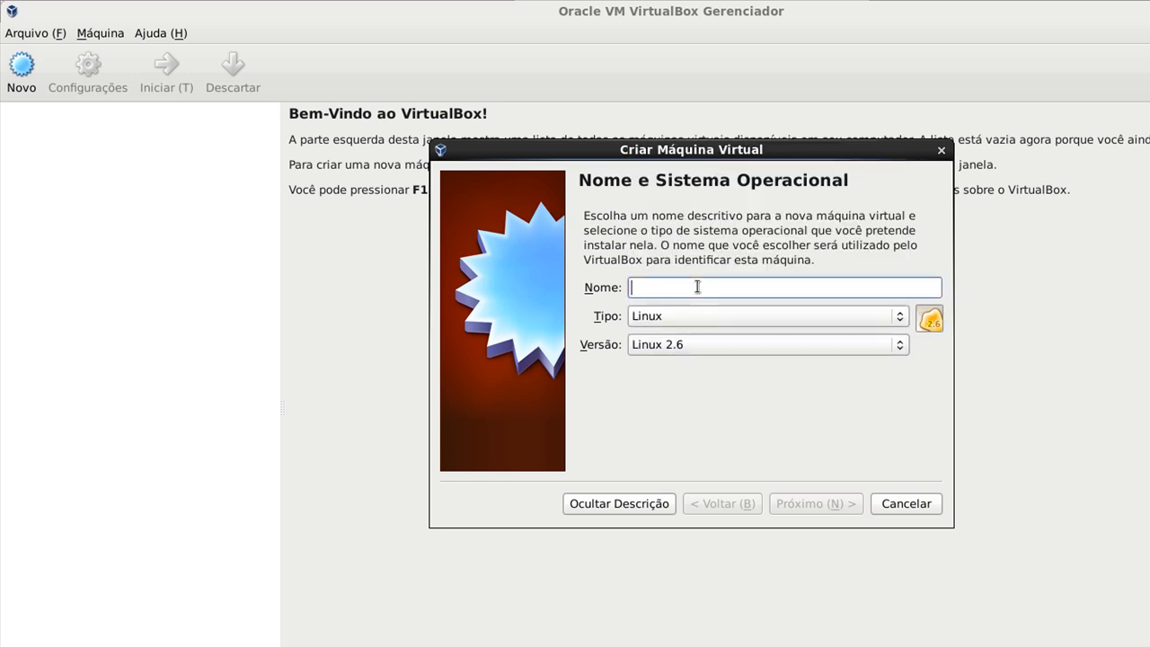
text(Slax)
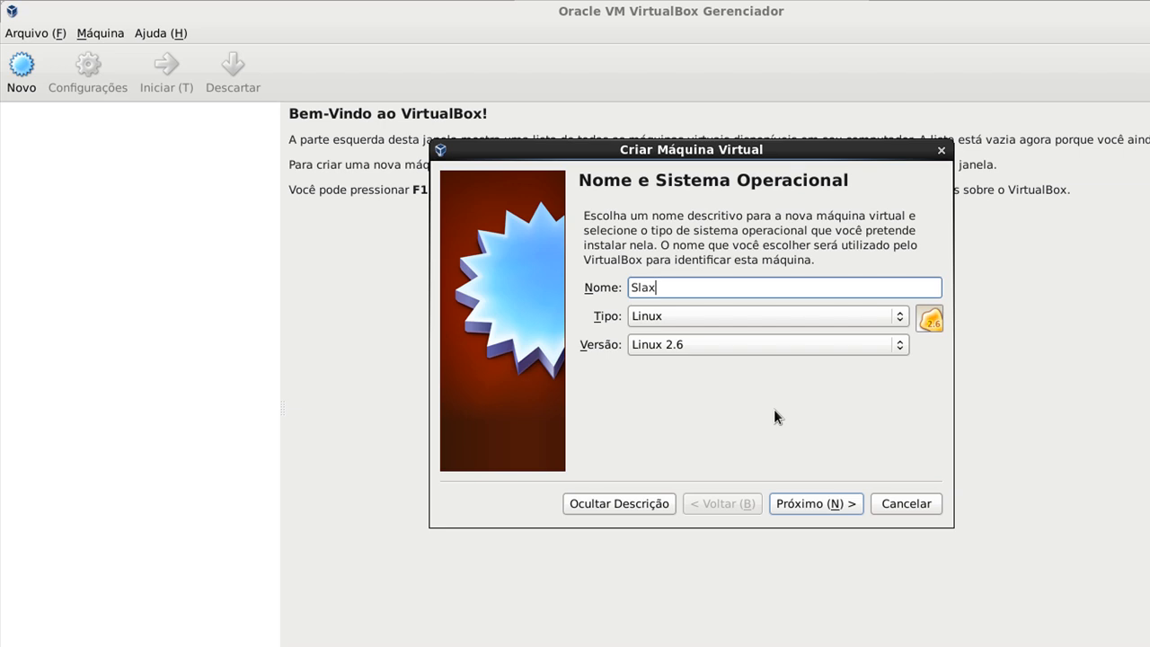
Check the Linux version list for the Slax machine, keeping Linux 2.6 selected.
click(681, 350)
click(682, 350)
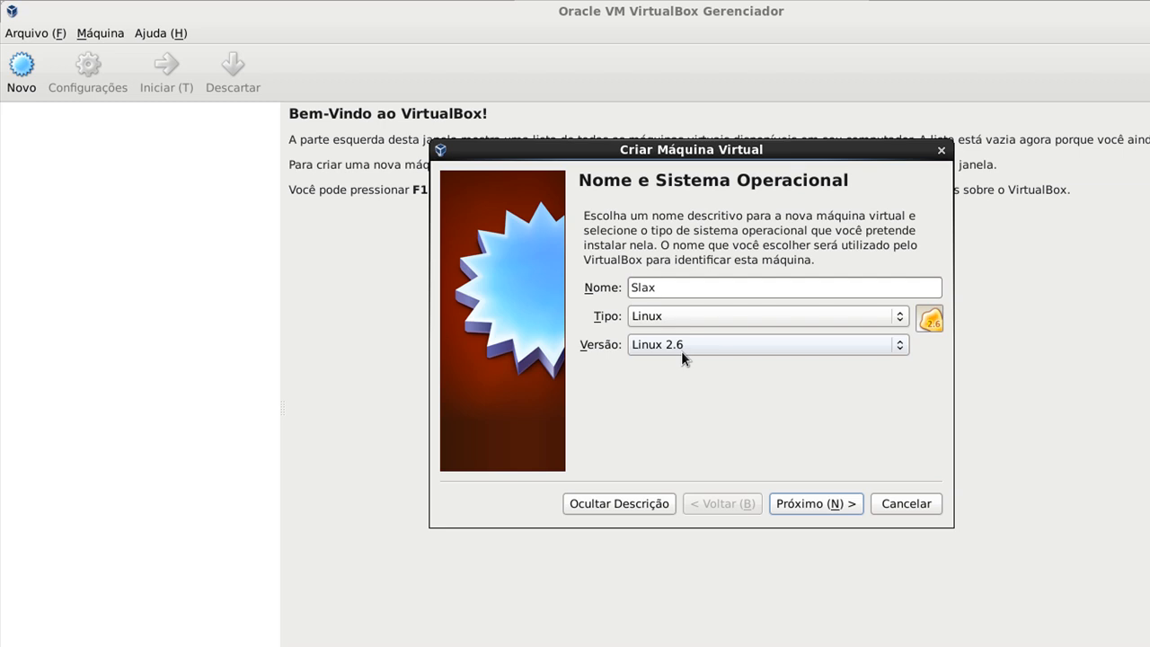
click(681, 351)
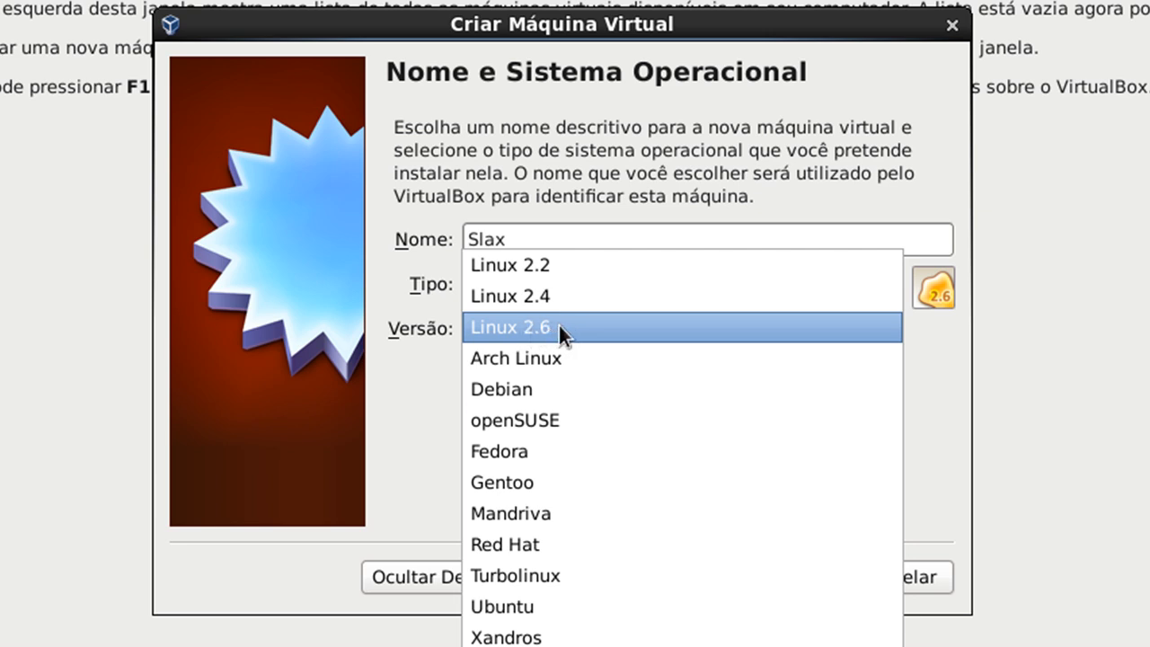
click(559, 325)
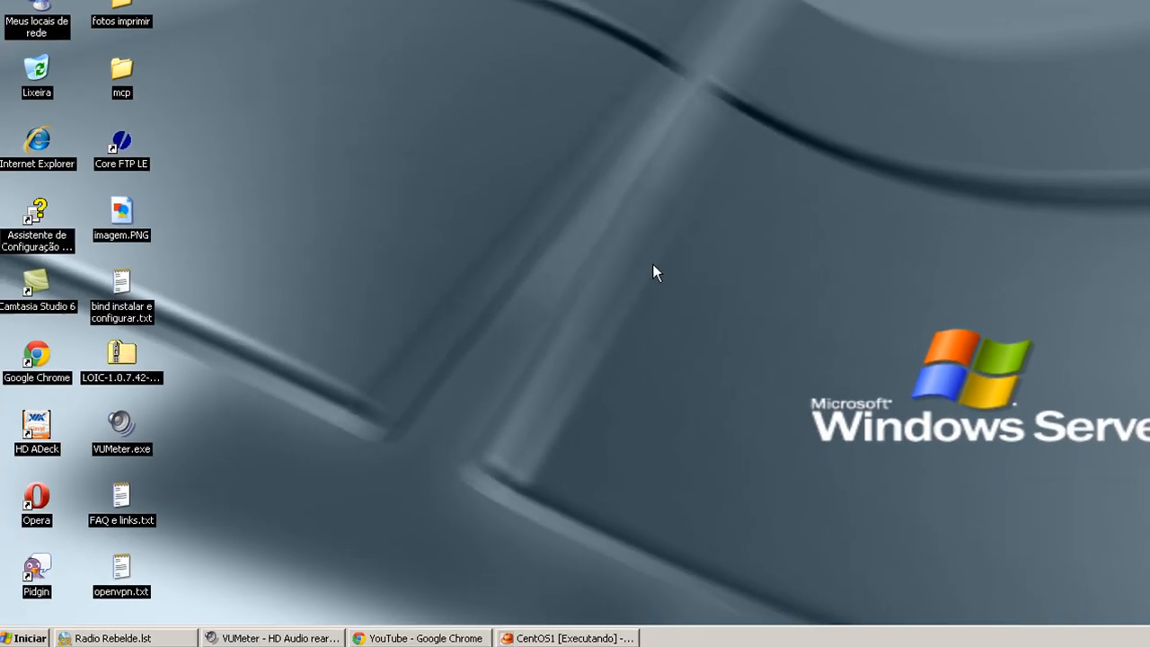
Switch to VirtualBox on the Windows Server host, start a new virtual machine and examine the Windows versions, including 64-bit ones.
click(28, 637)
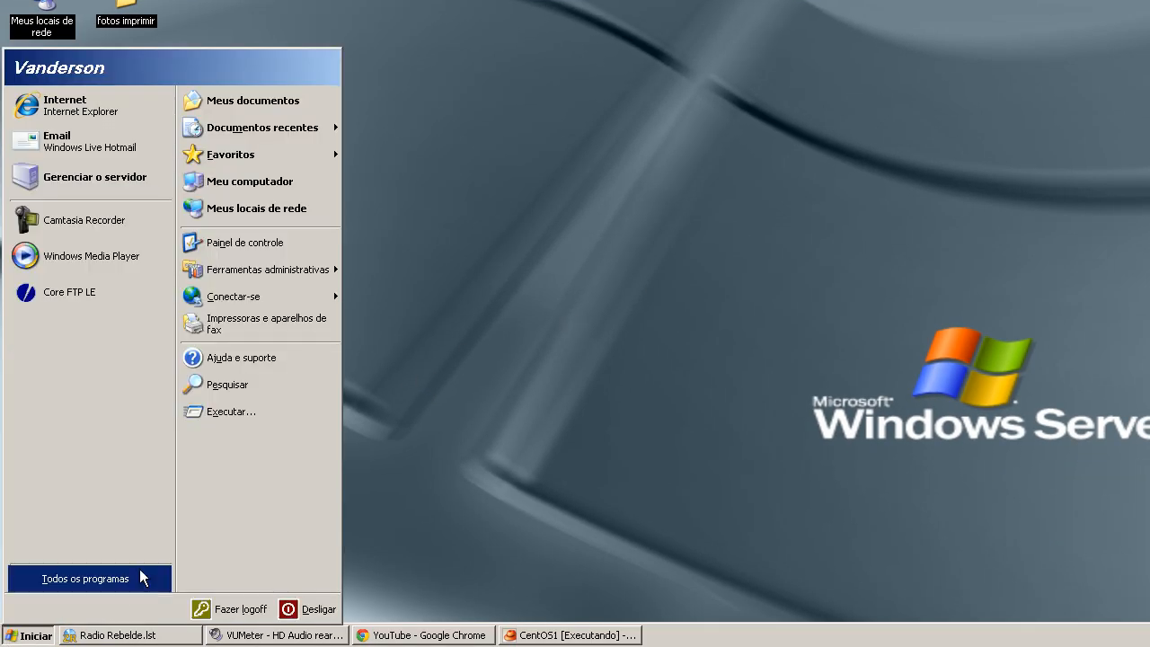
mouse_move(139, 577)
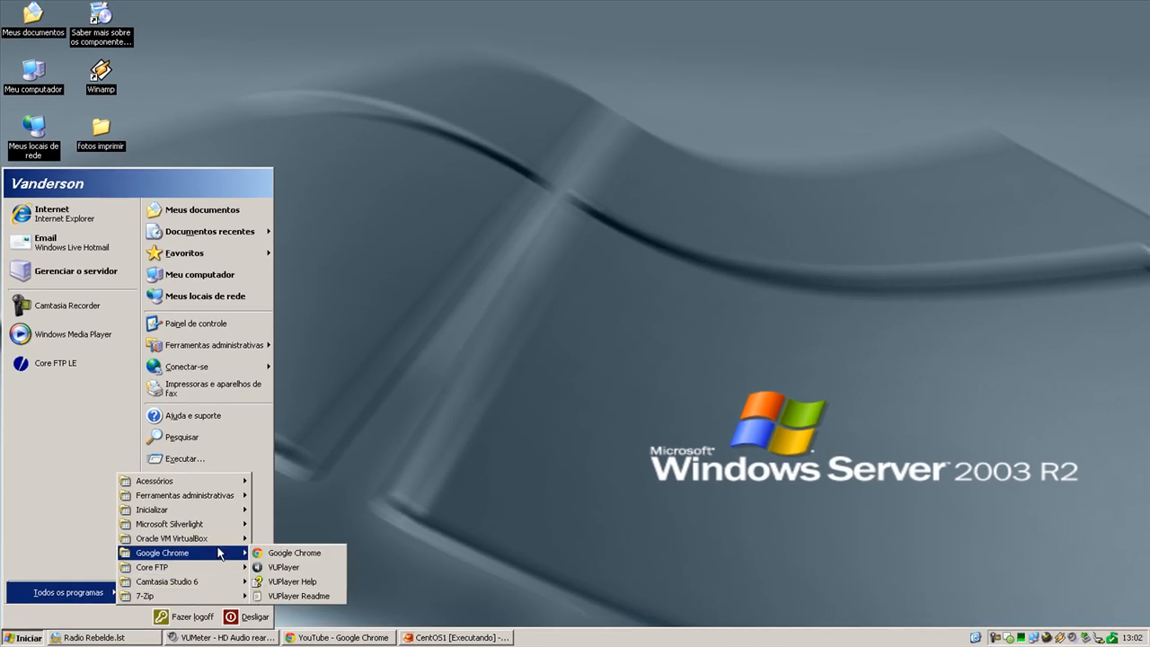
mouse_move(220, 539)
click(299, 552)
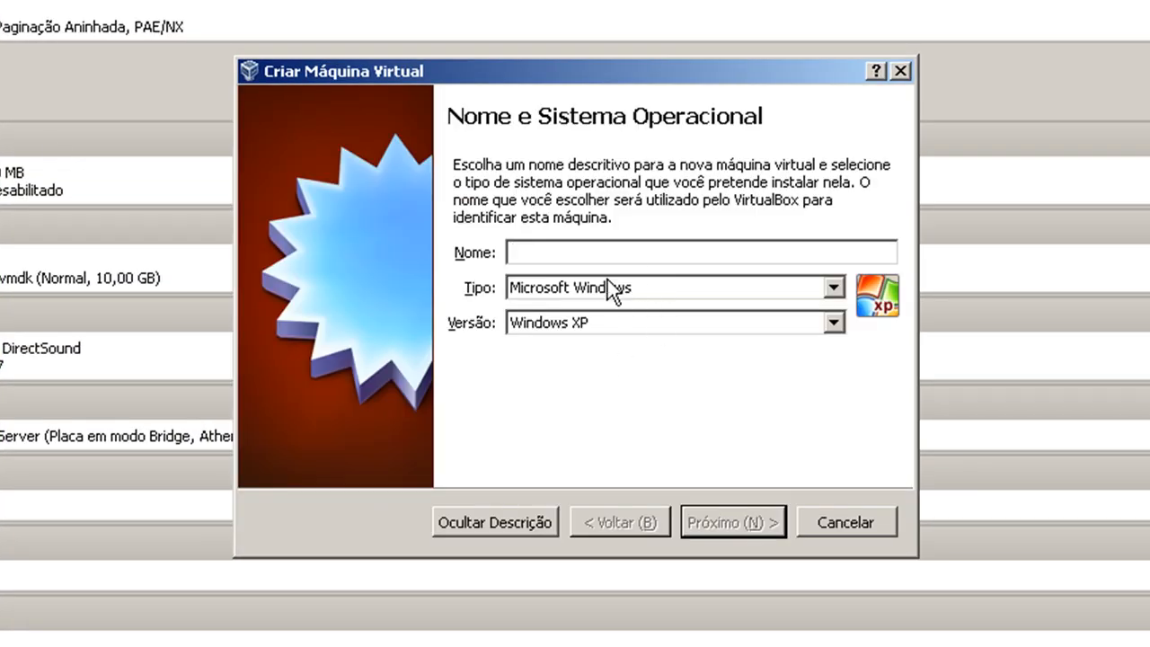
click(614, 289)
click(611, 306)
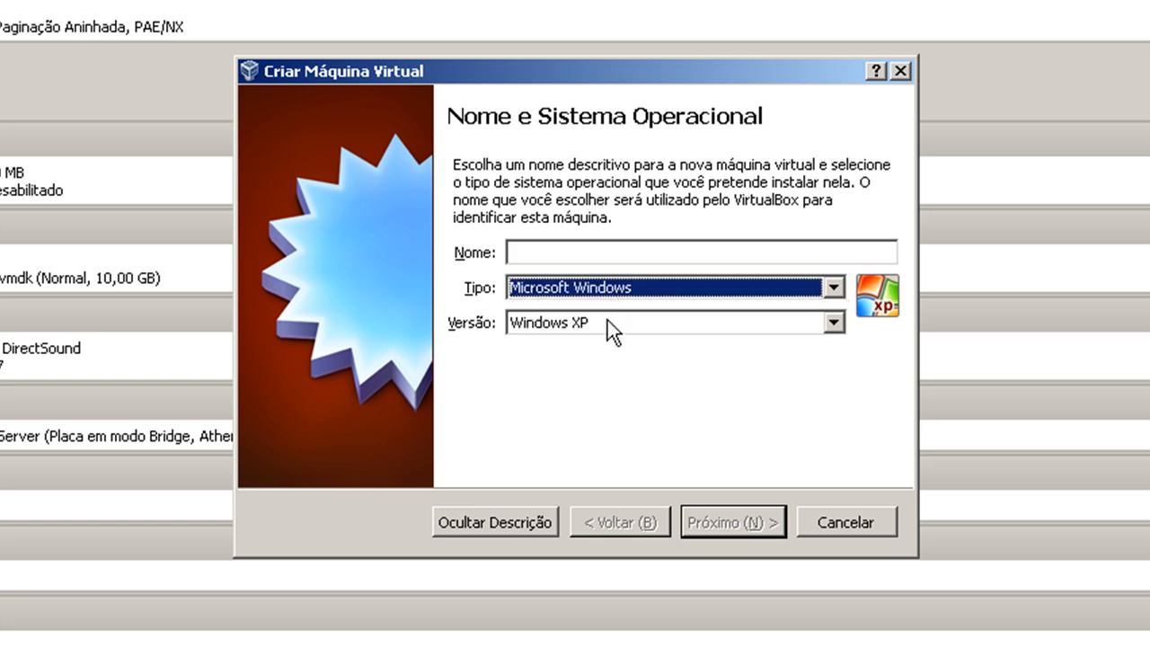
click(609, 323)
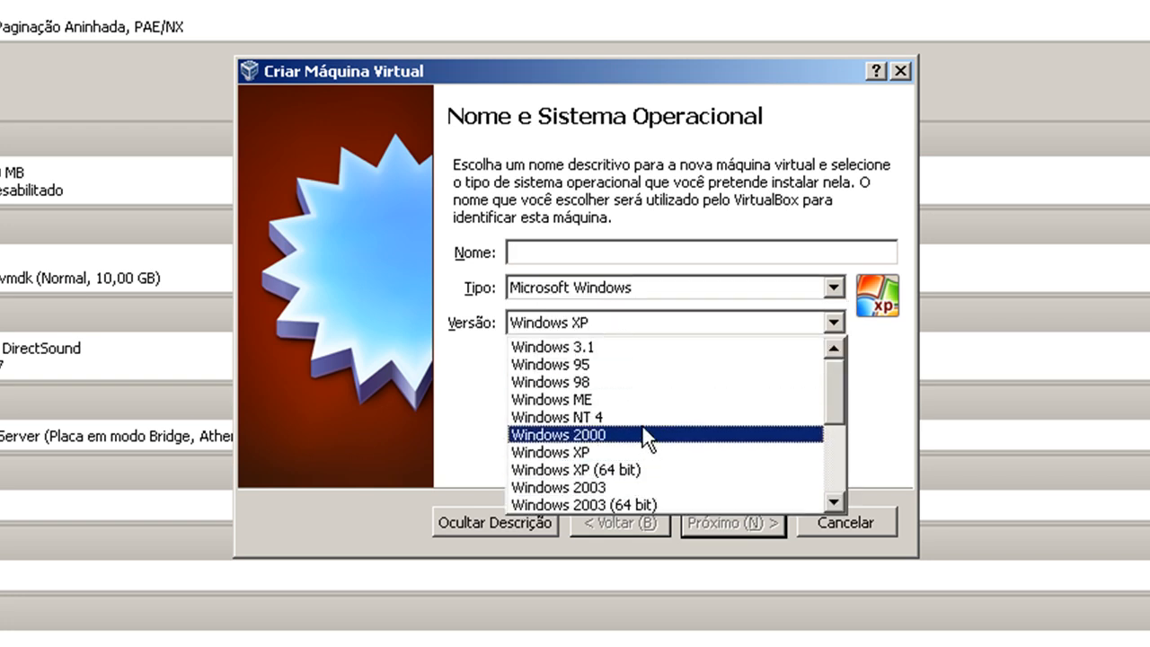
scroll(645, 423, down, 1)
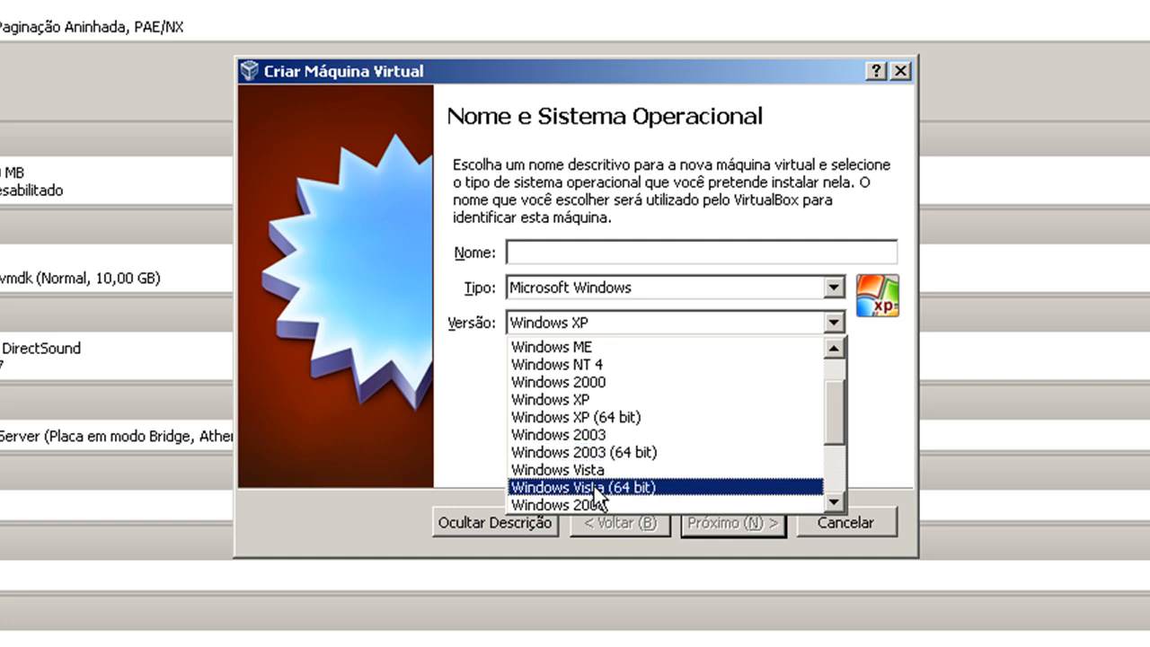
scroll(694, 489, down, 3)
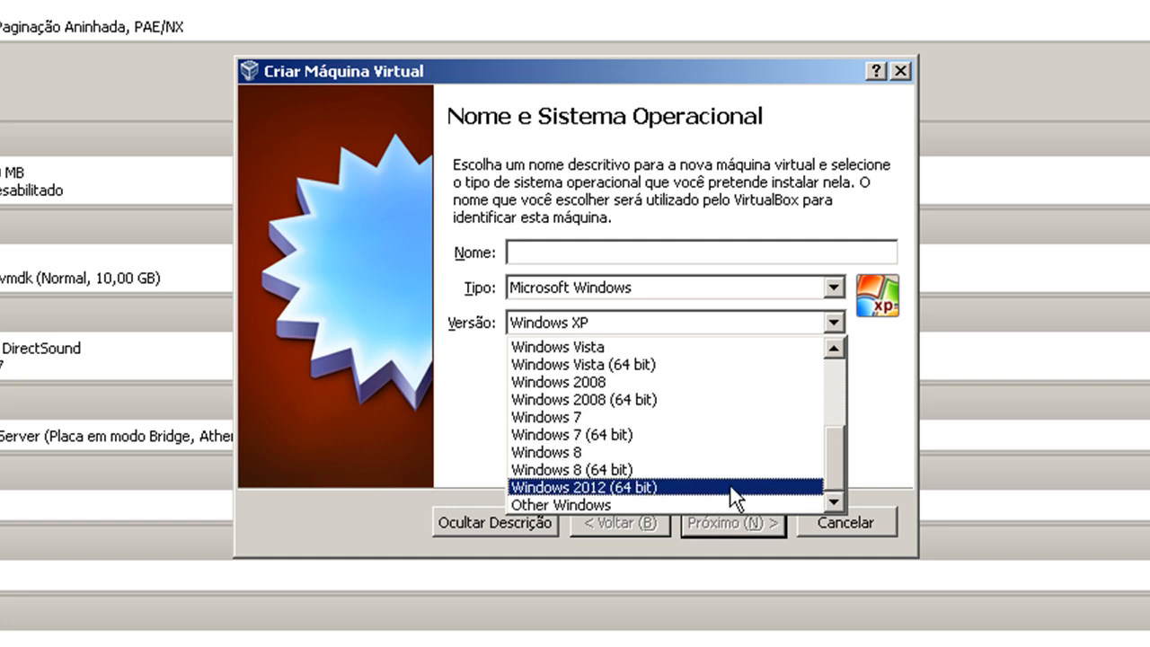
click(613, 321)
In the host's wizard, choose Linux with version Linux 2.6 (64 bit), and close it without creating a machine.
click(652, 288)
click(622, 329)
click(591, 325)
scroll(609, 364, up, 4)
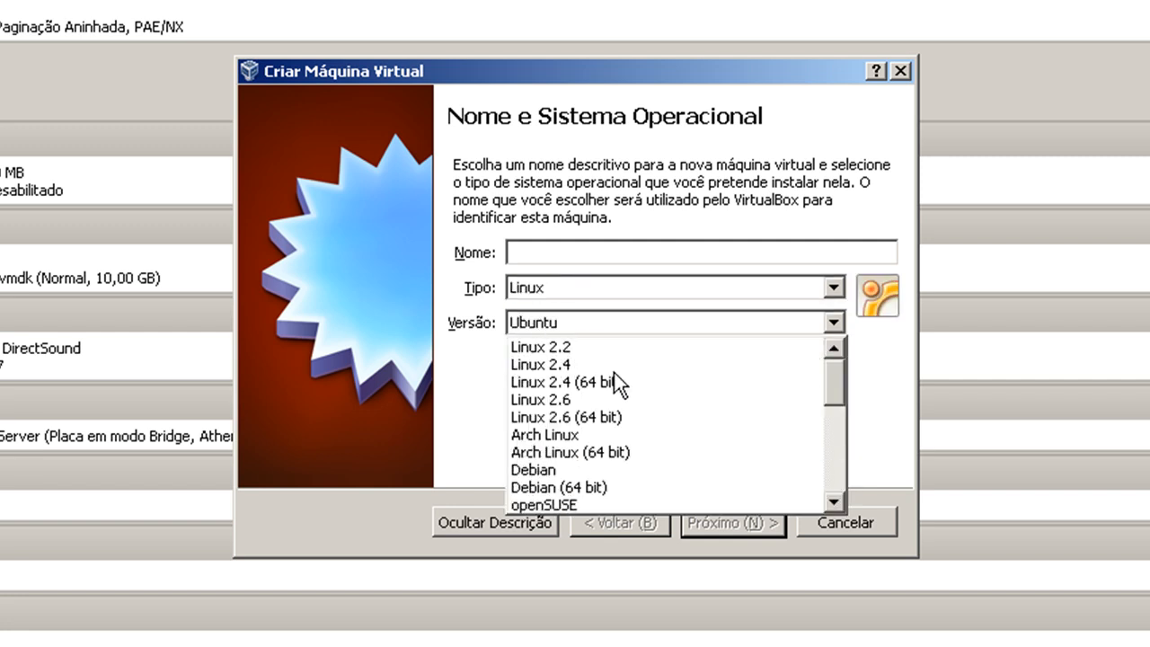
click(607, 417)
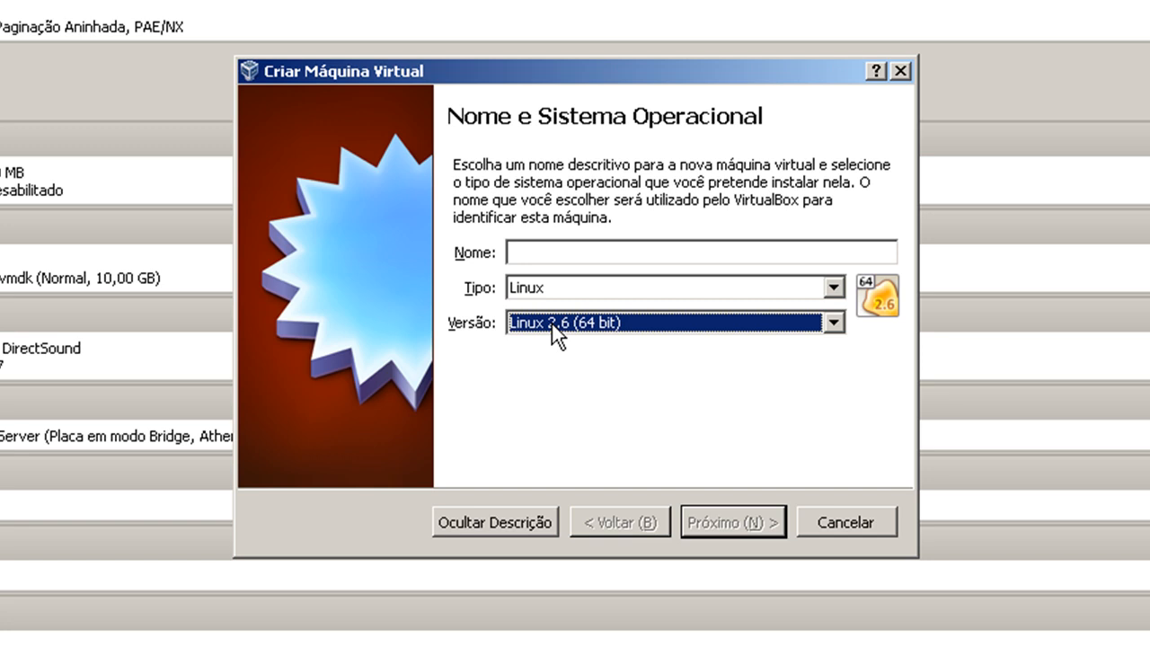
click(631, 322)
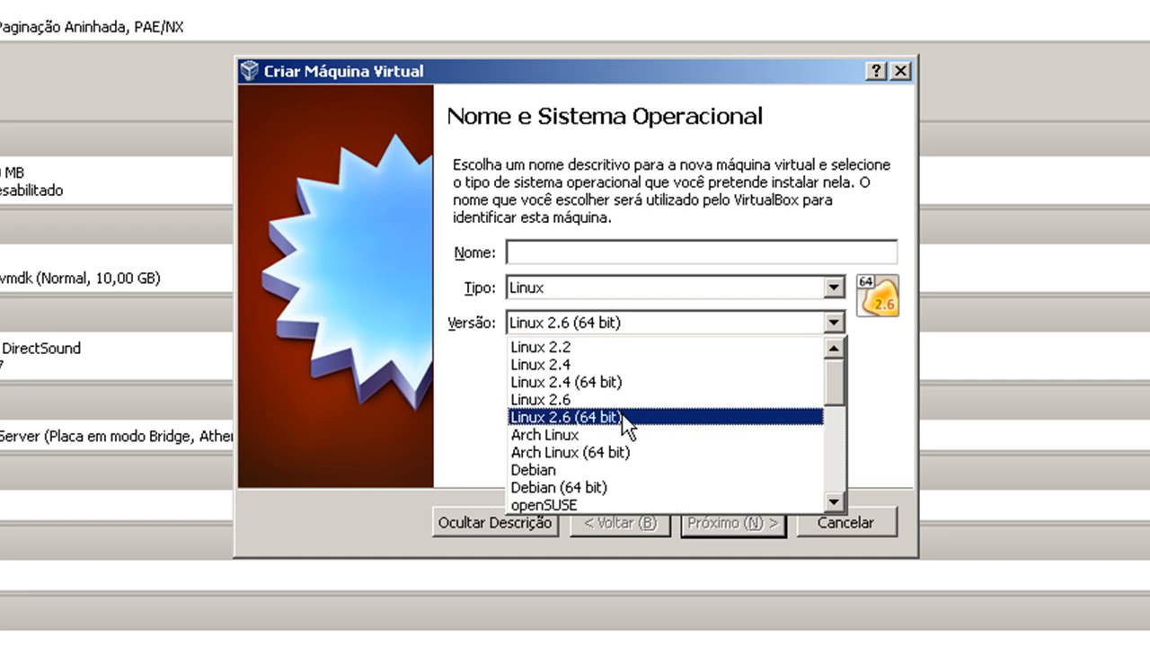
click(600, 417)
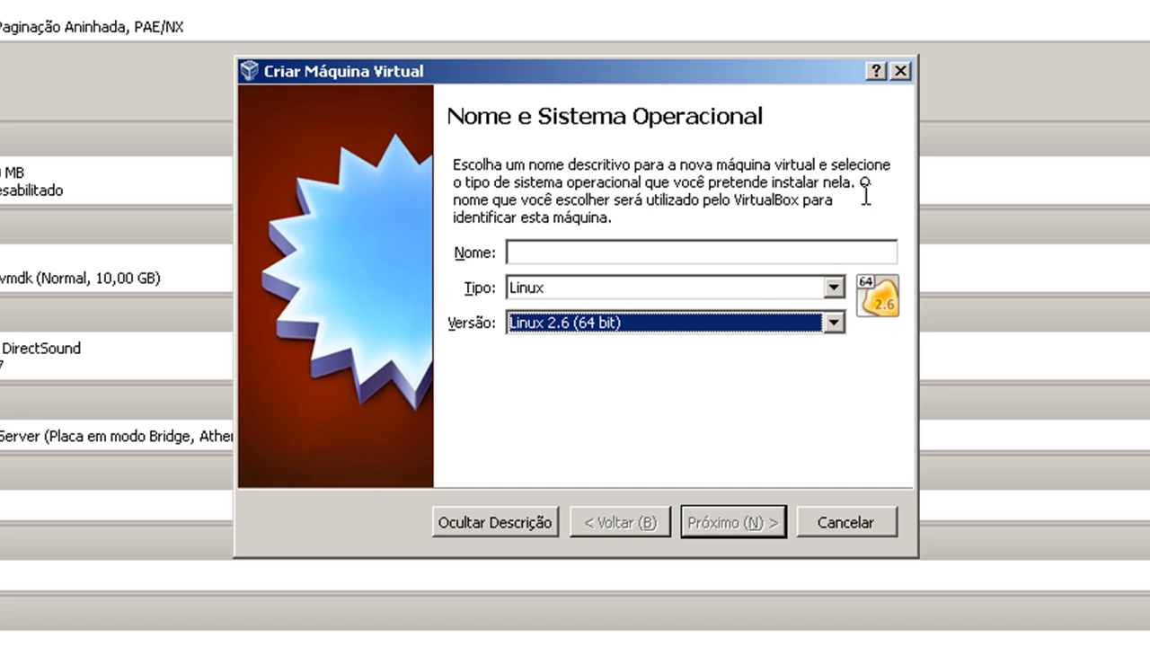
click(901, 68)
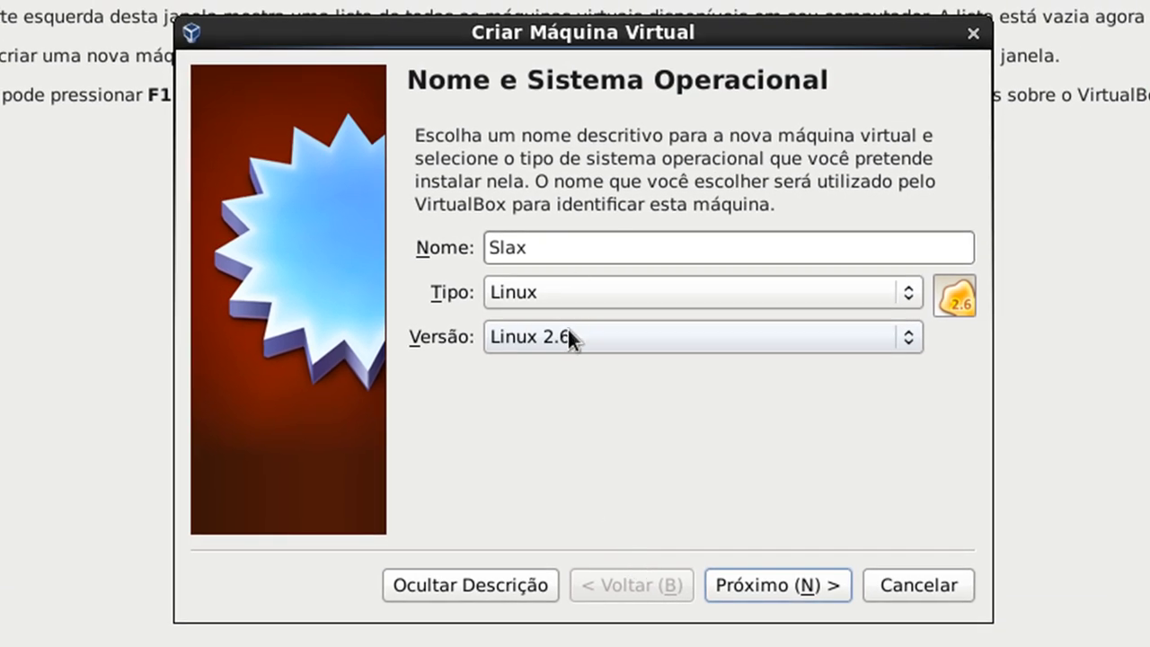
Return to the Slax wizard in the CentOS guest and compare its version list, keeping Linux 2.6.
click(572, 328)
click(573, 330)
click(639, 334)
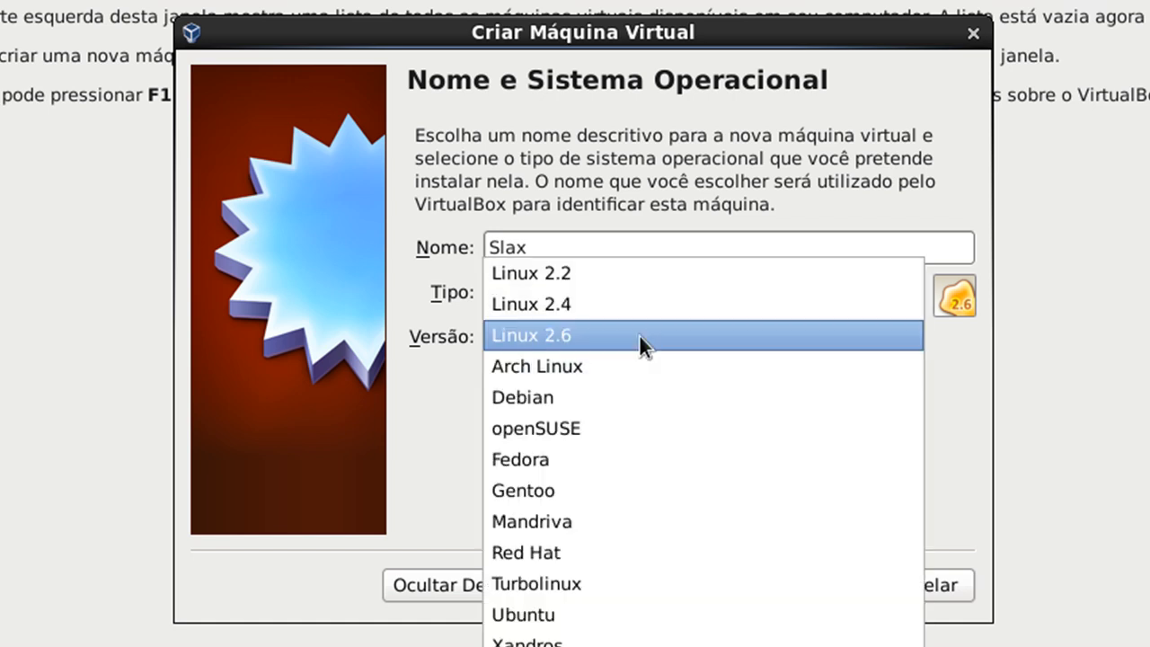
click(640, 336)
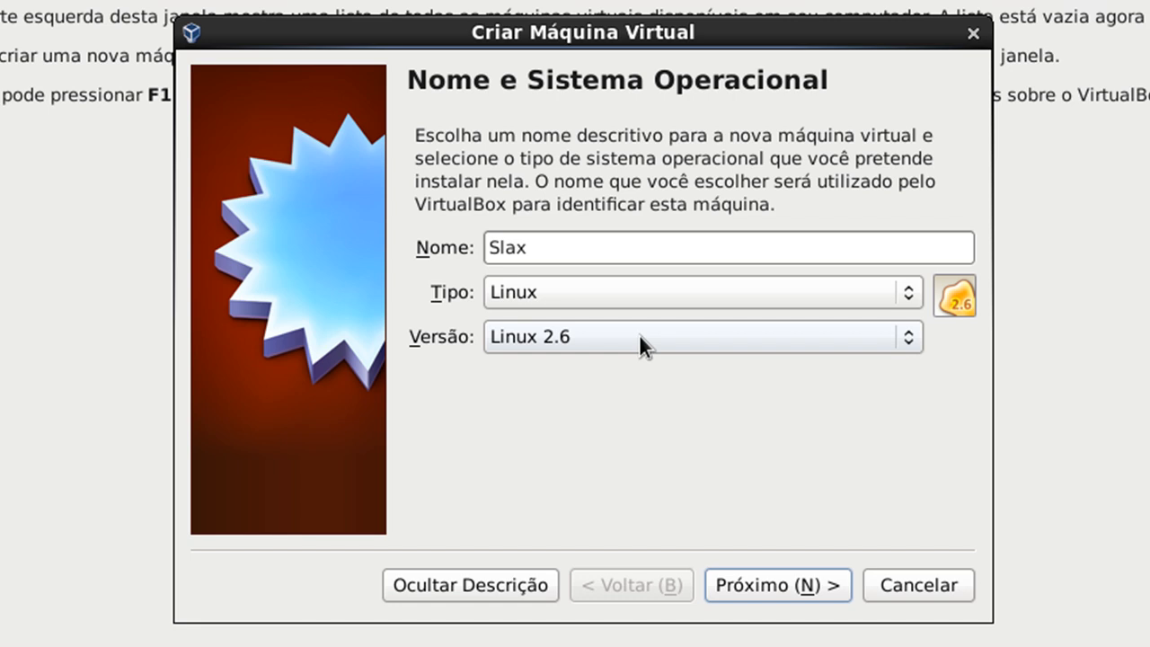
Allocate 512 MB of memory to the Slax virtual machine and continue to the hard disk options.
click(764, 584)
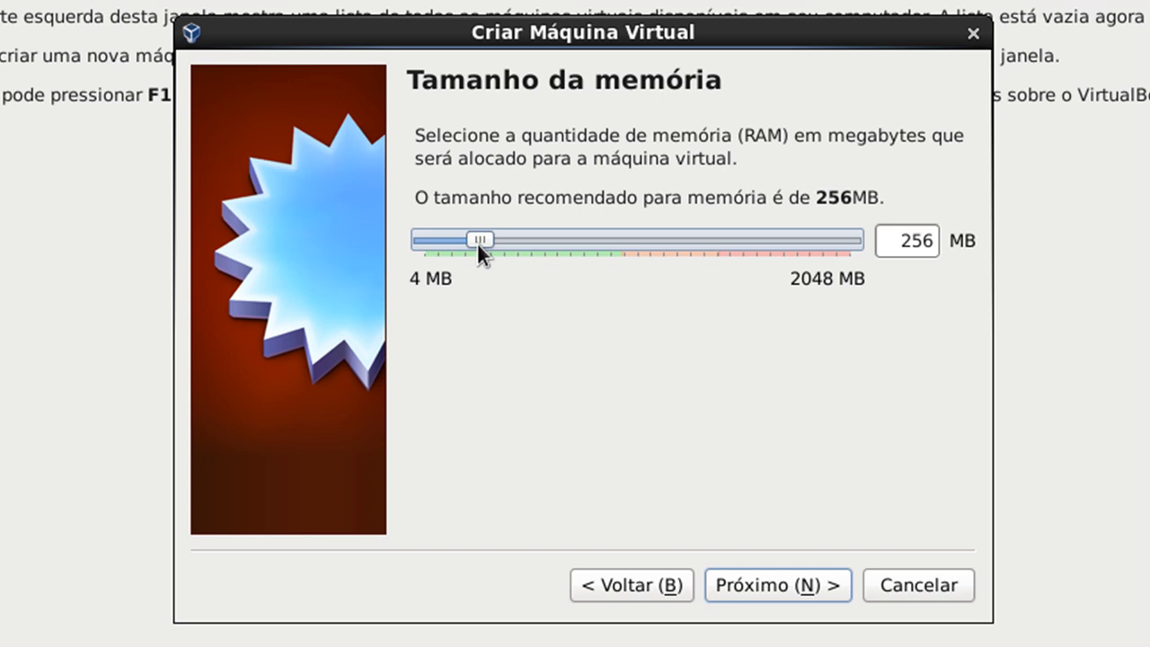
drag(485, 237, 528, 237)
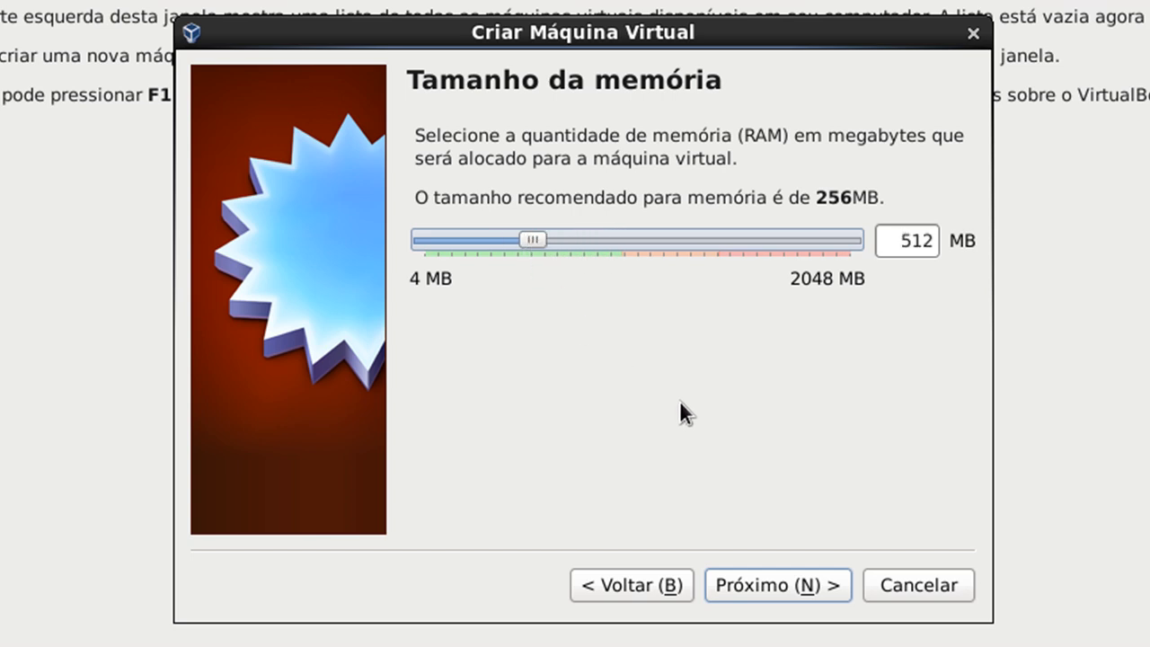
mouse_move(430, 199)
mouse_down()
mouse_move(894, 198)
mouse_move(437, 196)
mouse_up()
click(444, 195)
click(780, 586)
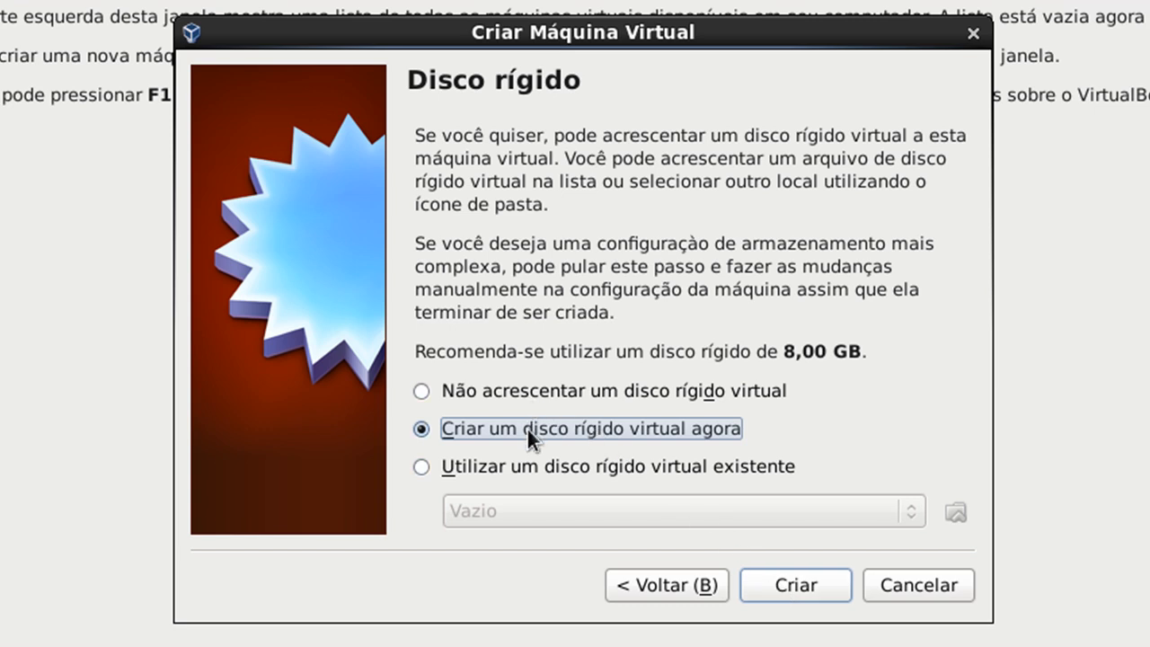
Compare the hard disk options, choose not to add a virtual hard disk, and create the Slax machine.
click(523, 393)
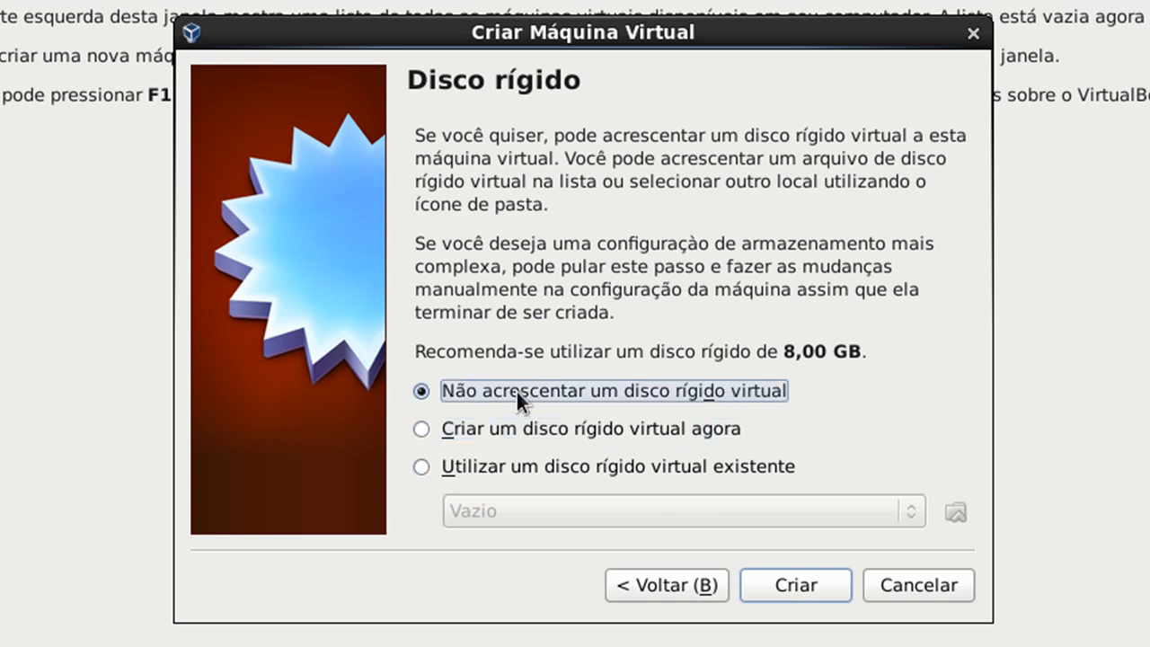
click(568, 466)
click(661, 508)
click(662, 508)
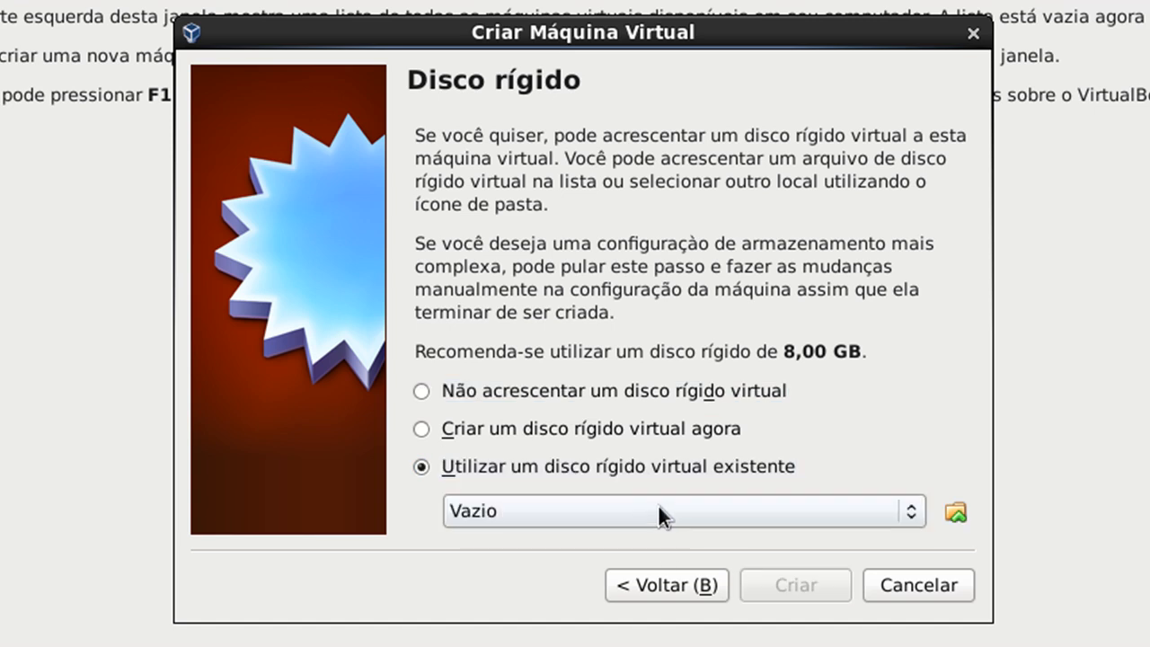
click(476, 393)
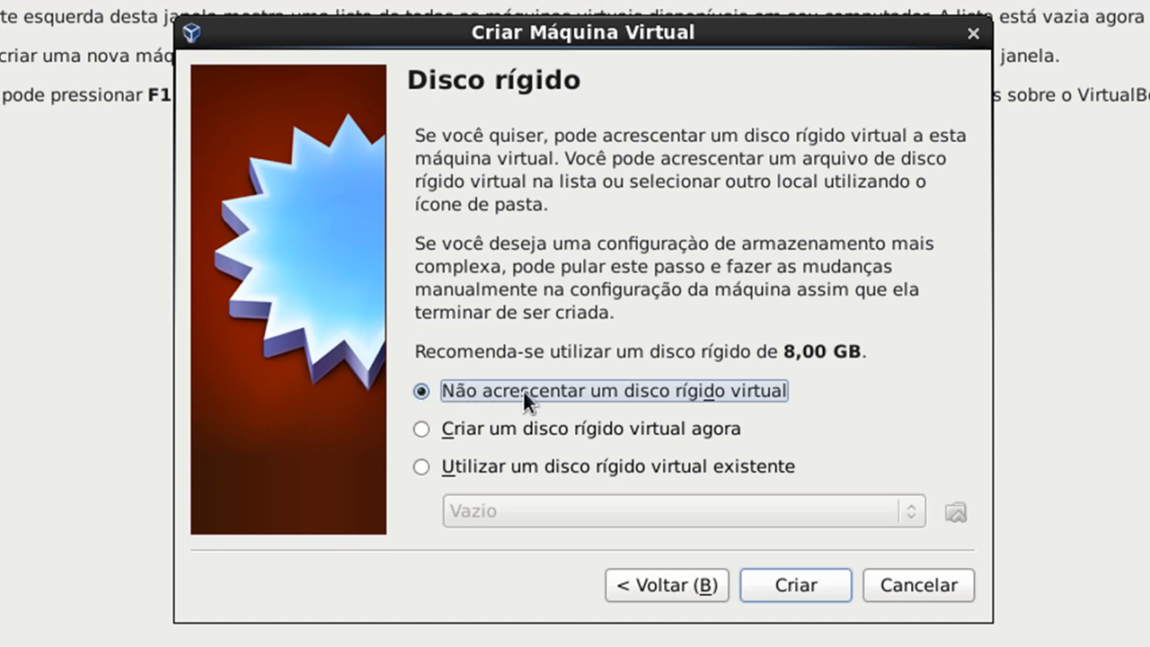
click(788, 583)
click(629, 436)
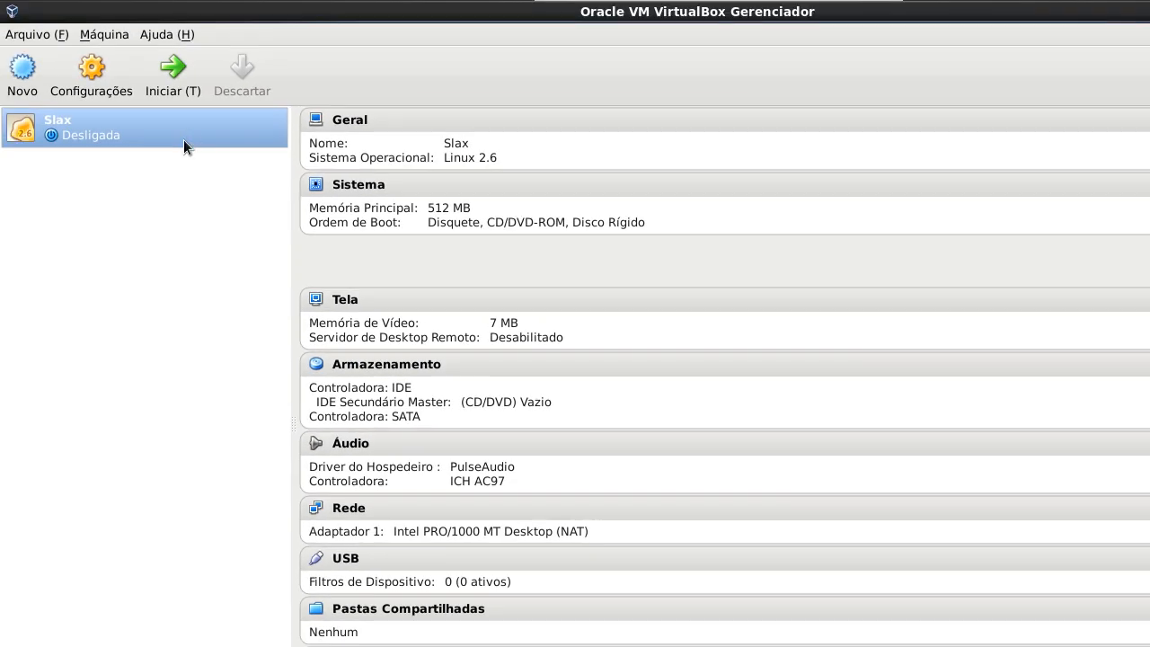
Open the configuration of the Slax virtual machine and dismiss the USB subsystem warning.
right_click(123, 137)
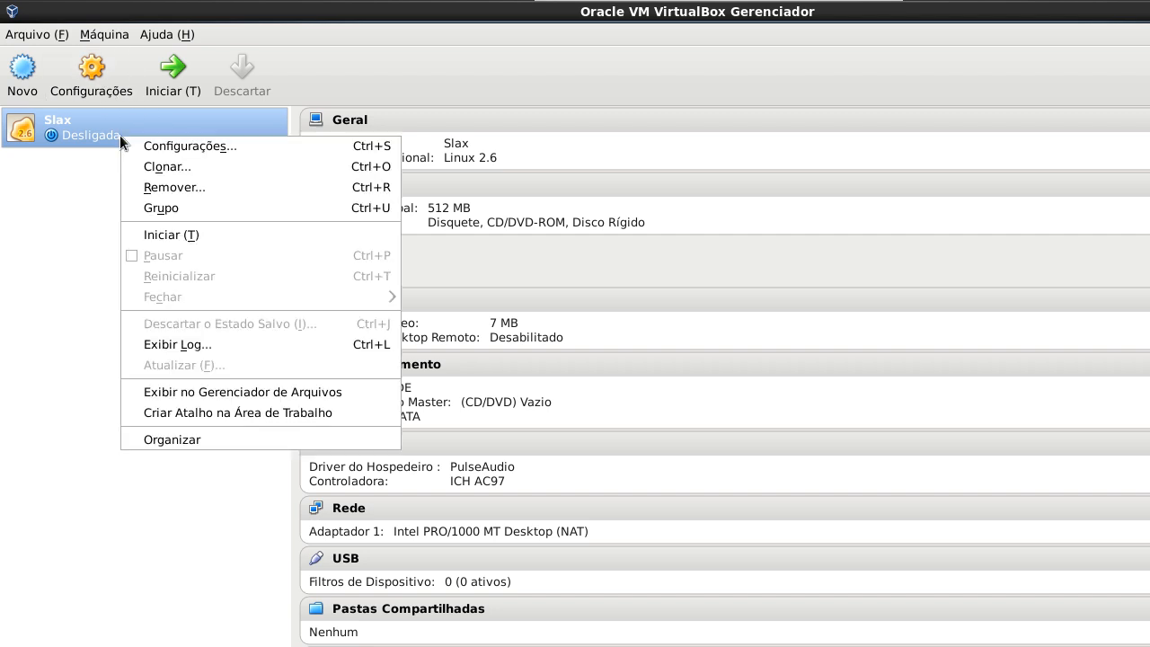
click(75, 138)
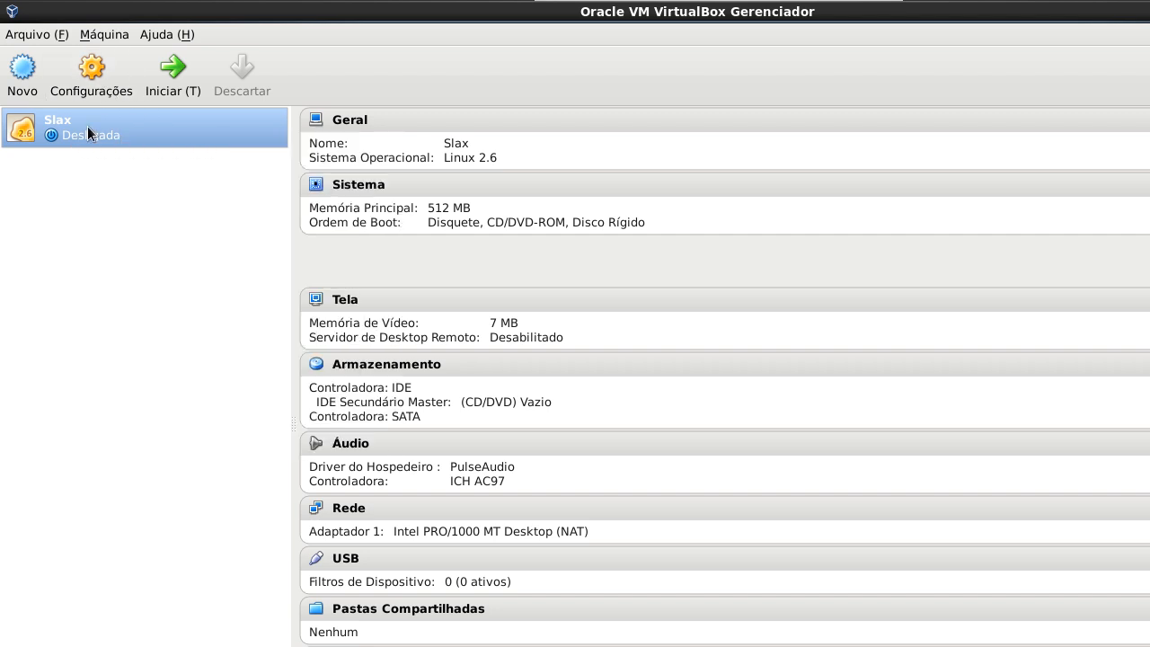
click(98, 85)
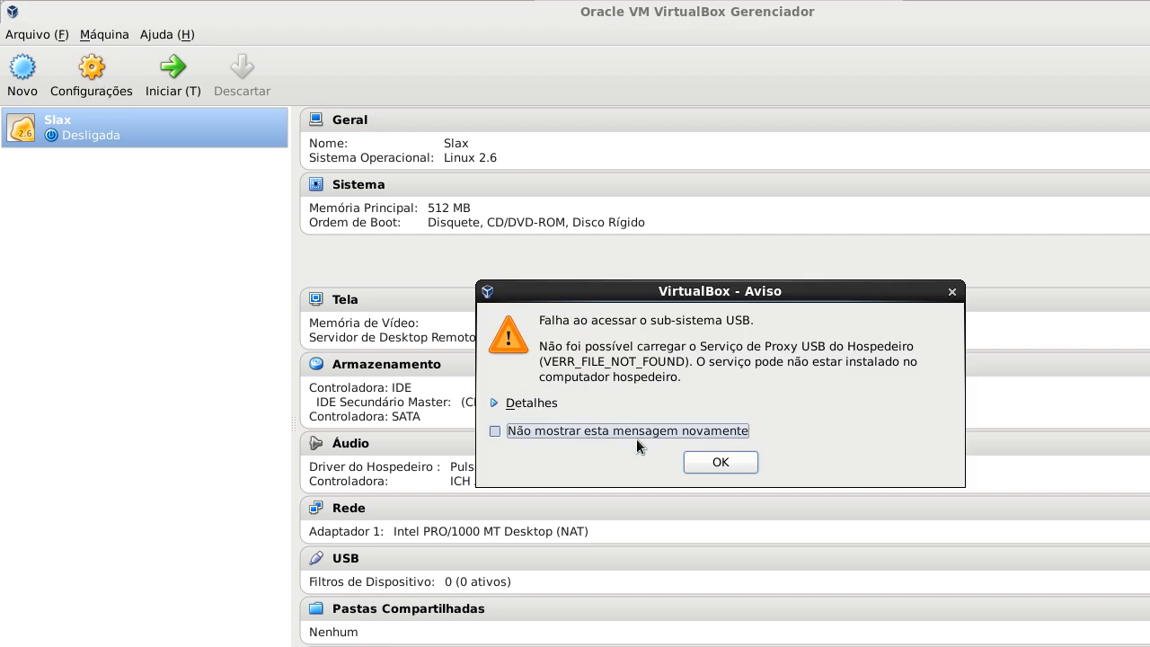
click(721, 464)
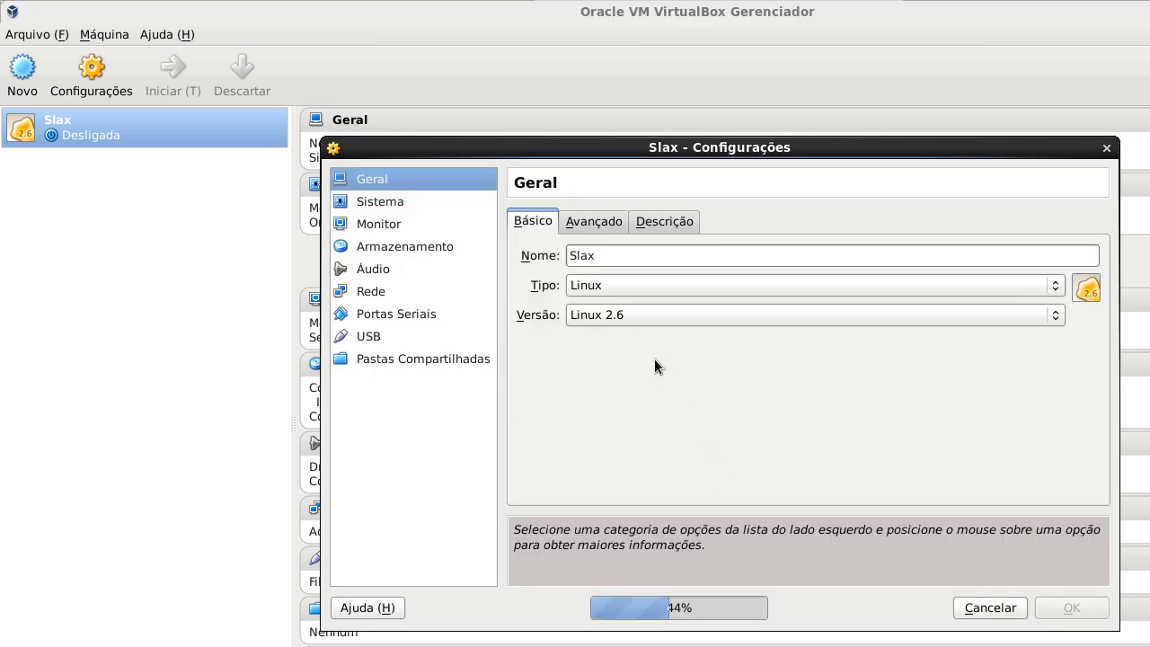
In Slax's advanced general settings, set the shared clipboard to Bi-direcional.
click(590, 223)
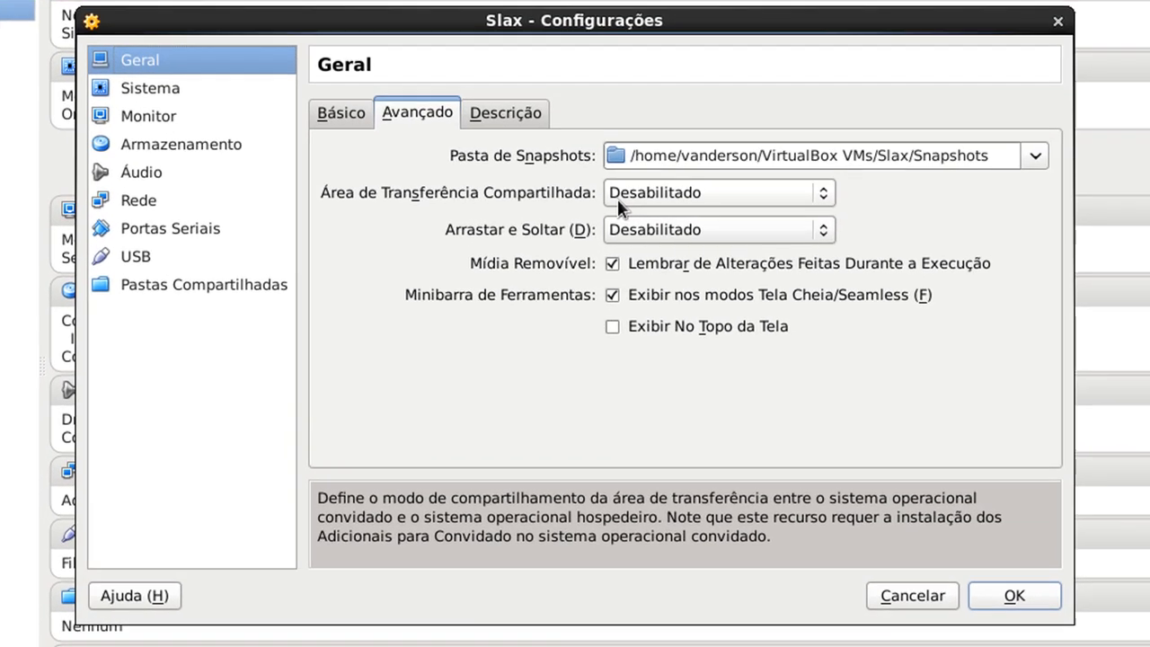
click(754, 290)
click(633, 269)
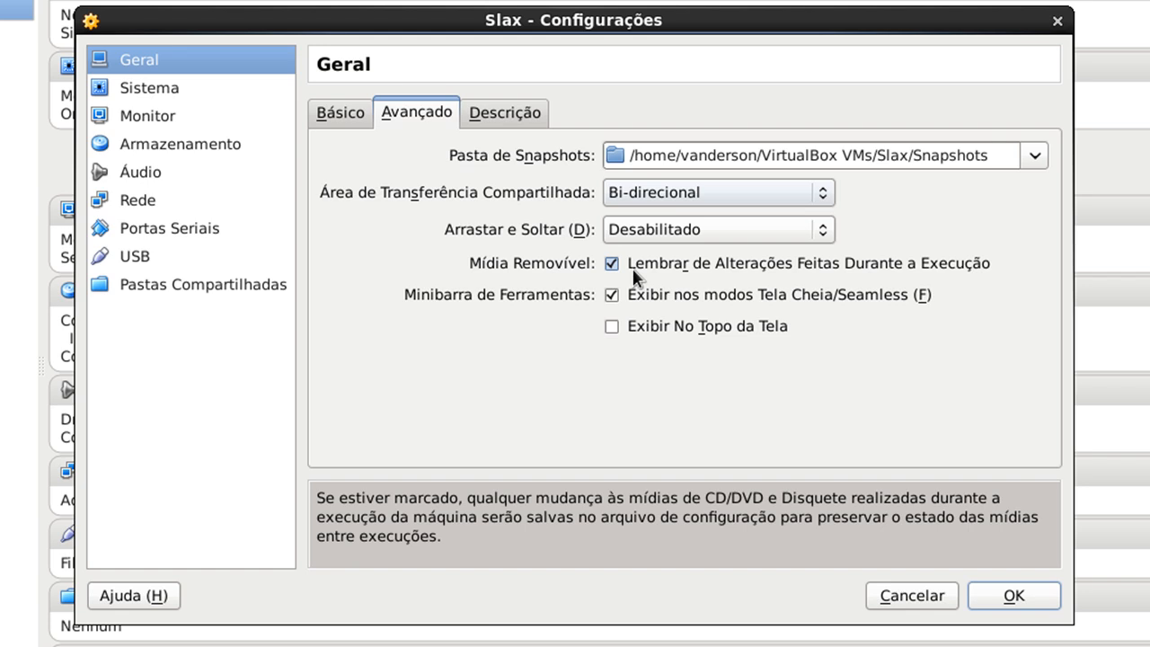
Try the shared clipboard modes Convidado para Hospedeiro, Hospedeiro para Convidado and Desabilitado, and return to Bi-direcional.
click(669, 194)
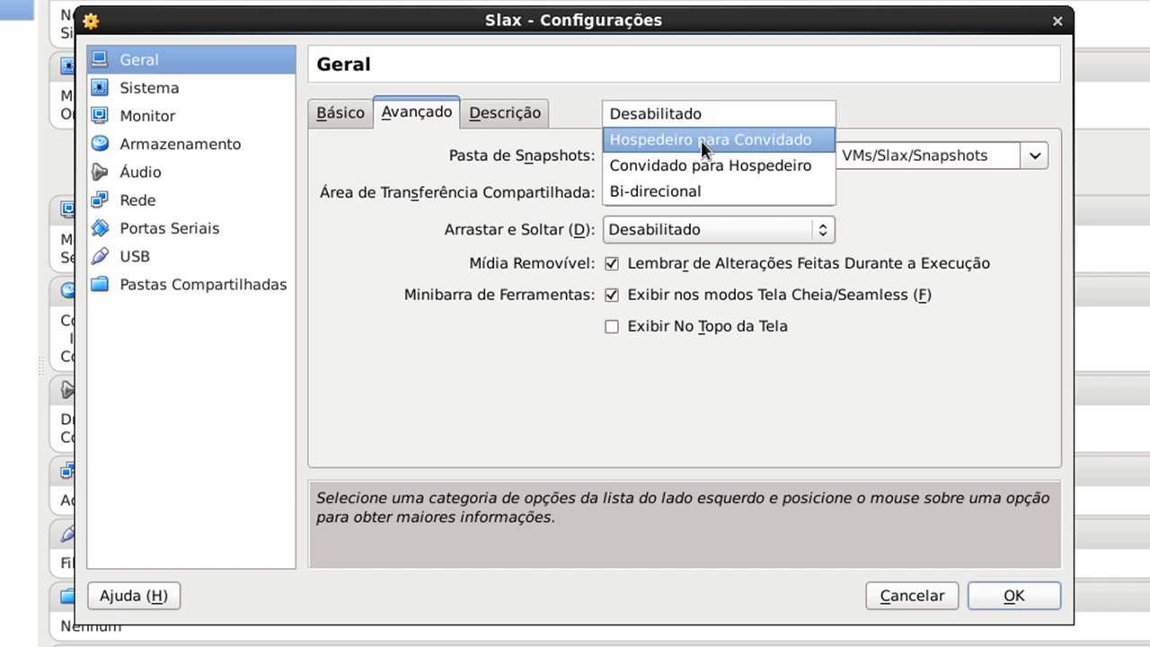
click(706, 162)
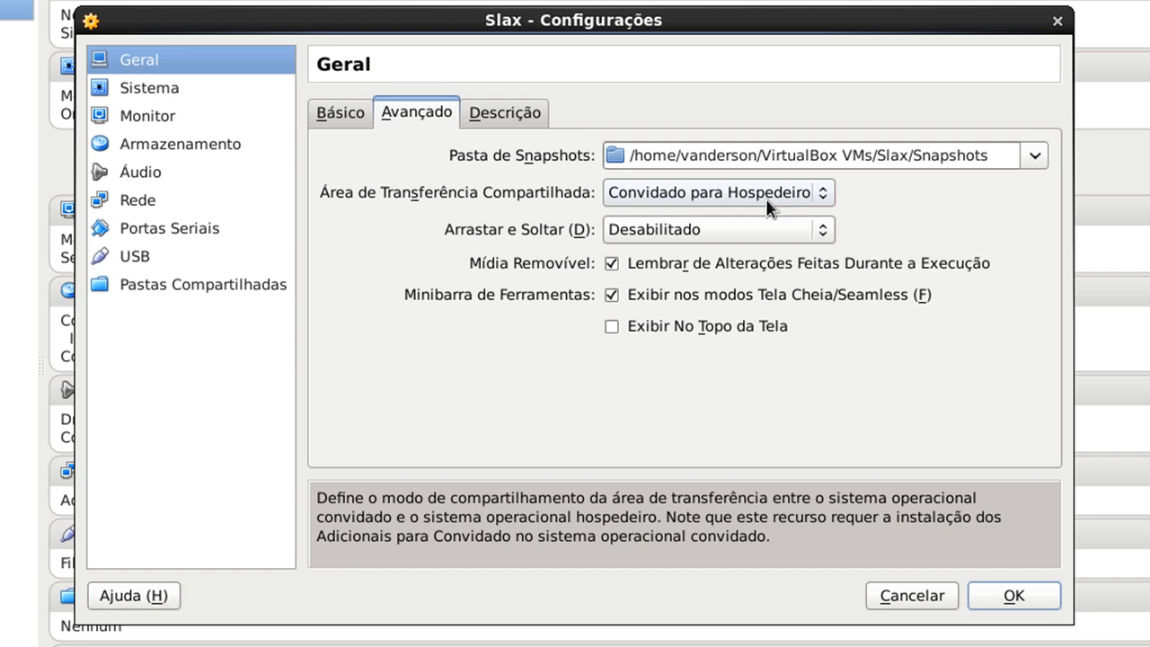
click(720, 189)
click(724, 165)
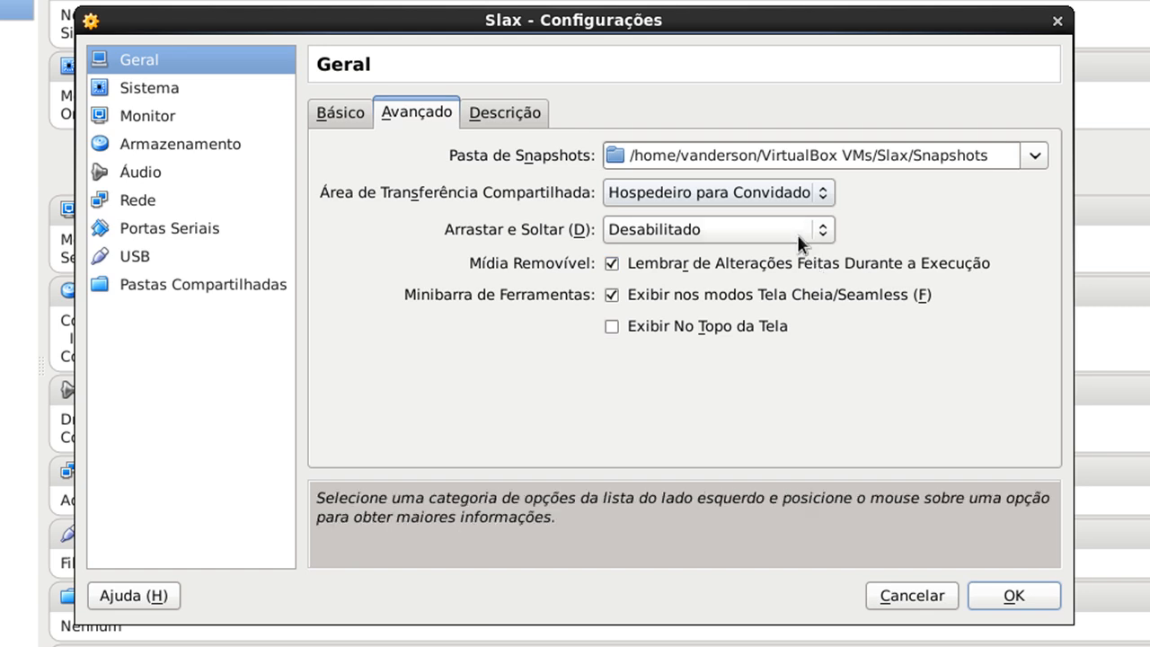
click(782, 194)
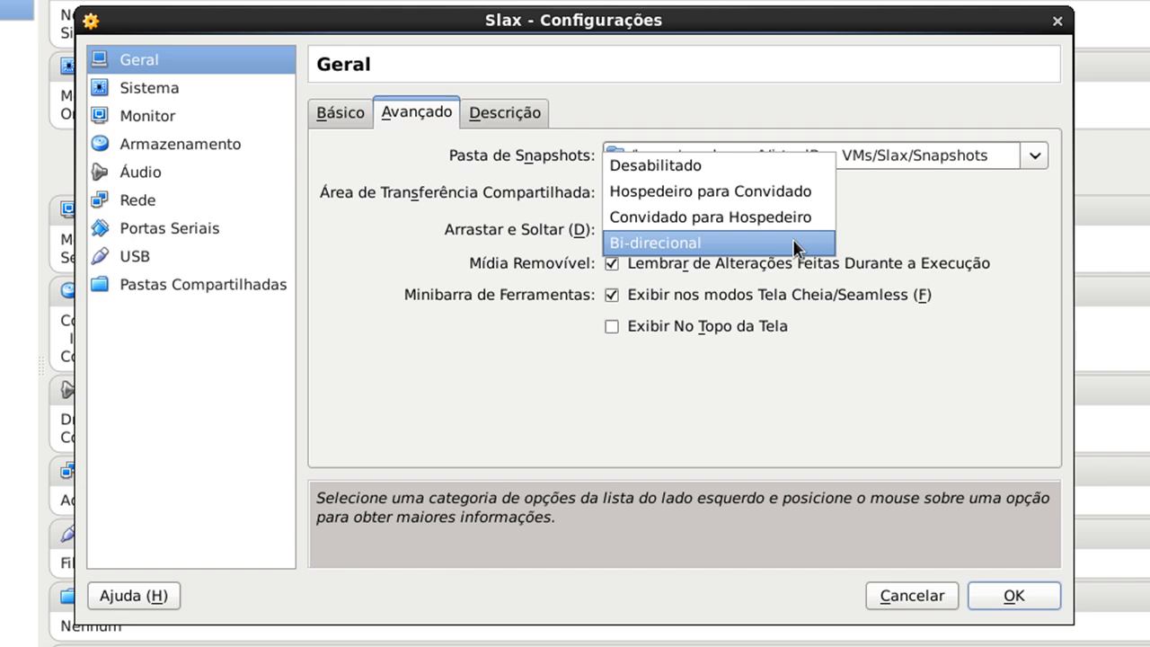
click(761, 167)
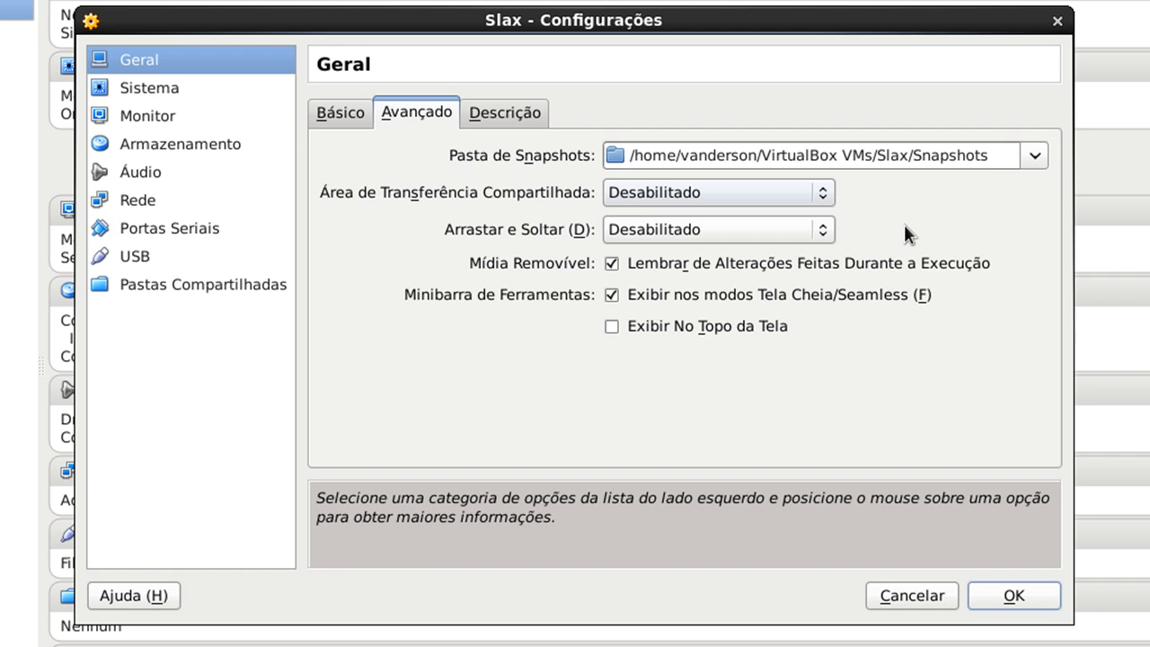
click(733, 187)
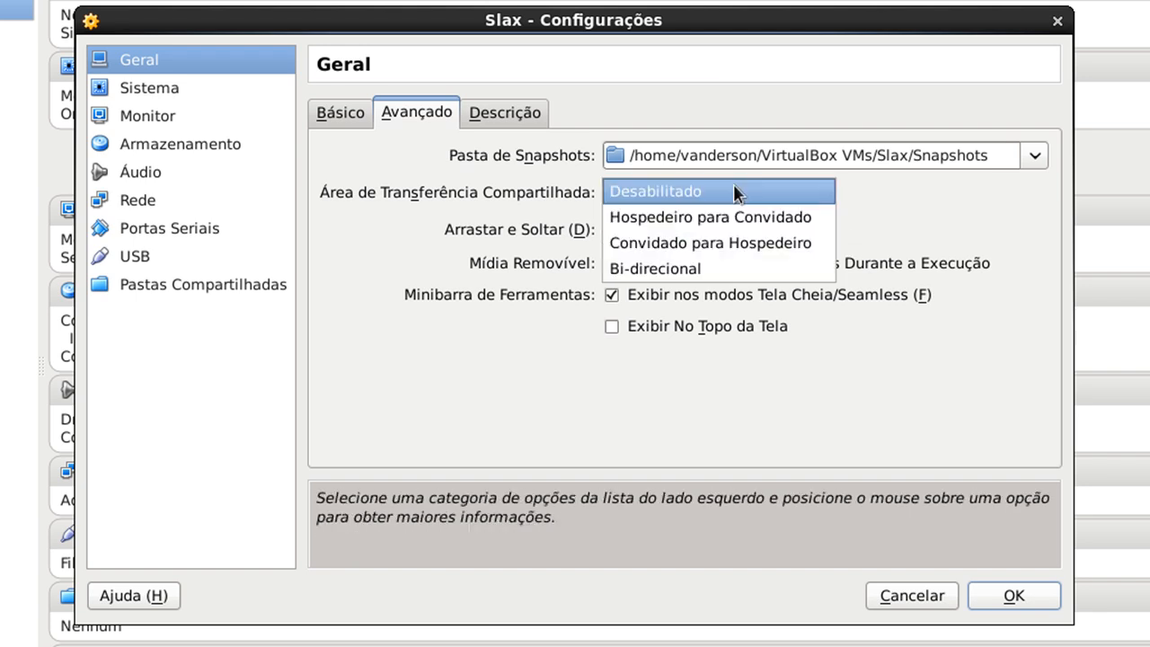
click(735, 261)
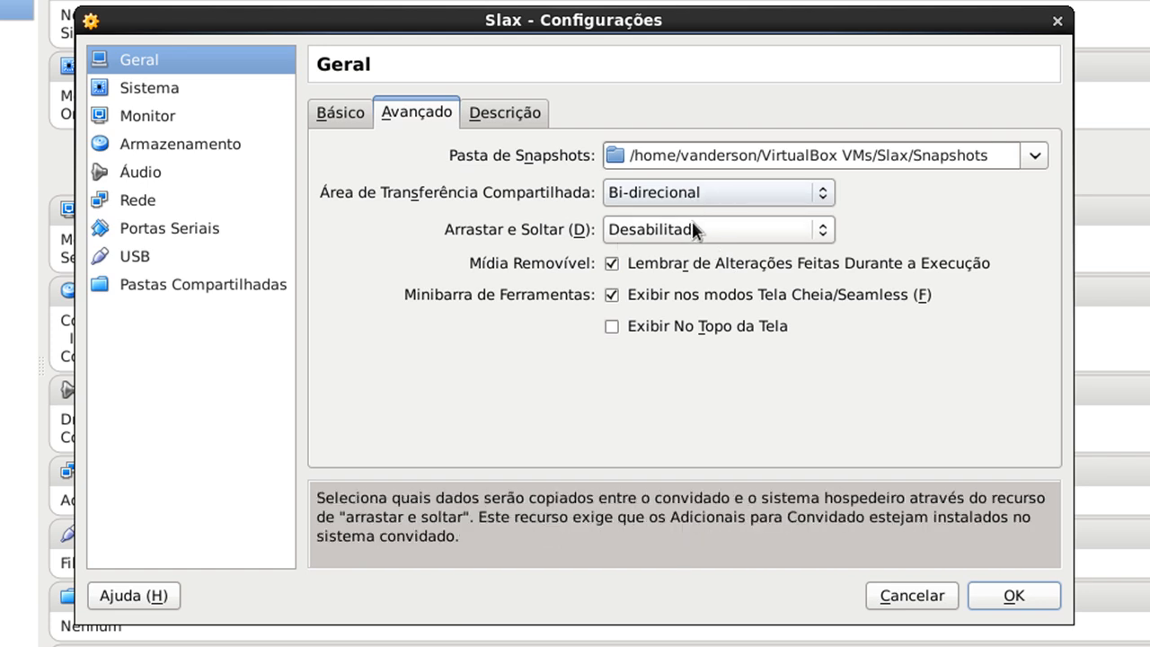
Try Hospedeiro para Convidado and Convidado para Hospedeiro for drag and drop, and settle on Bi-direcional.
click(735, 233)
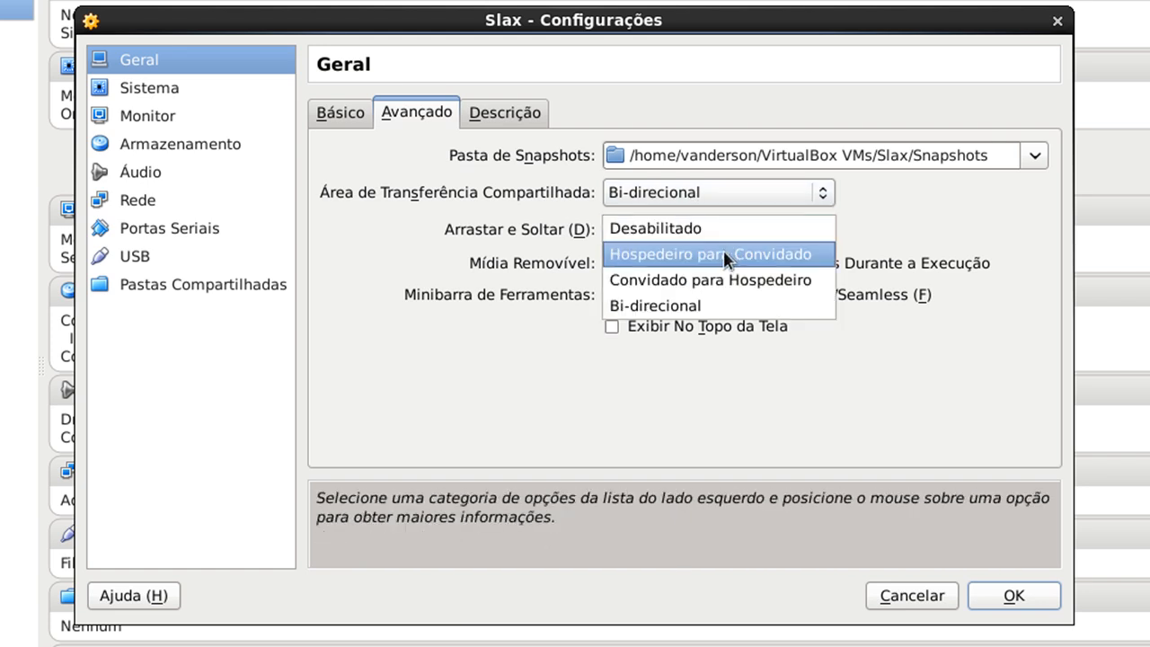
click(723, 251)
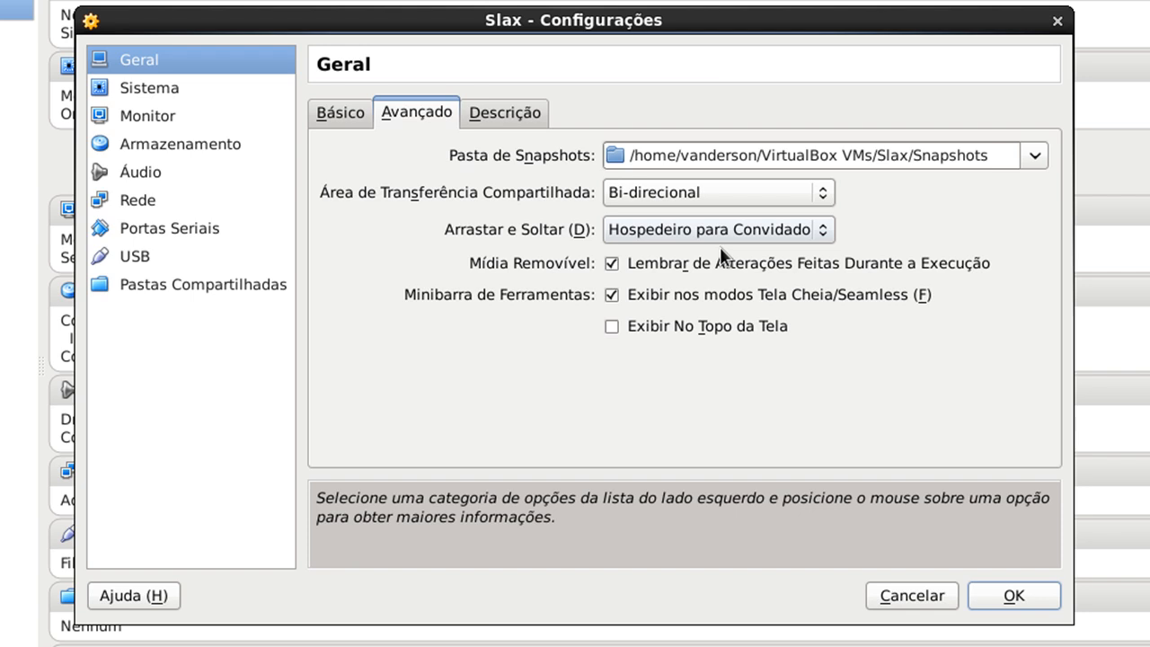
click(728, 231)
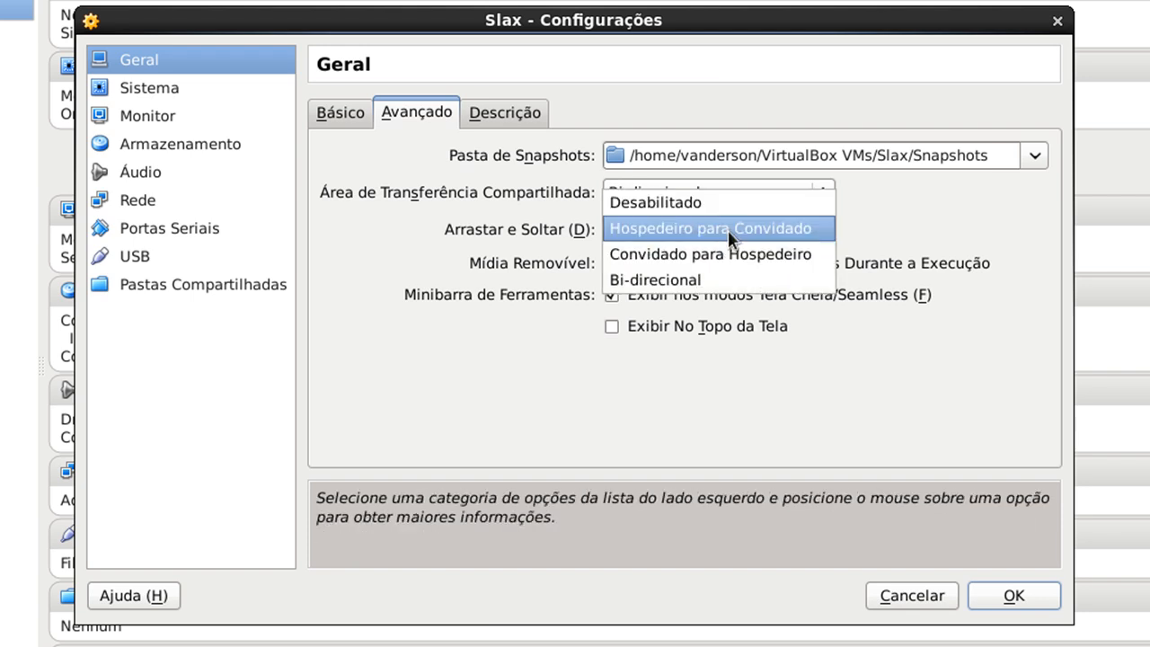
click(730, 254)
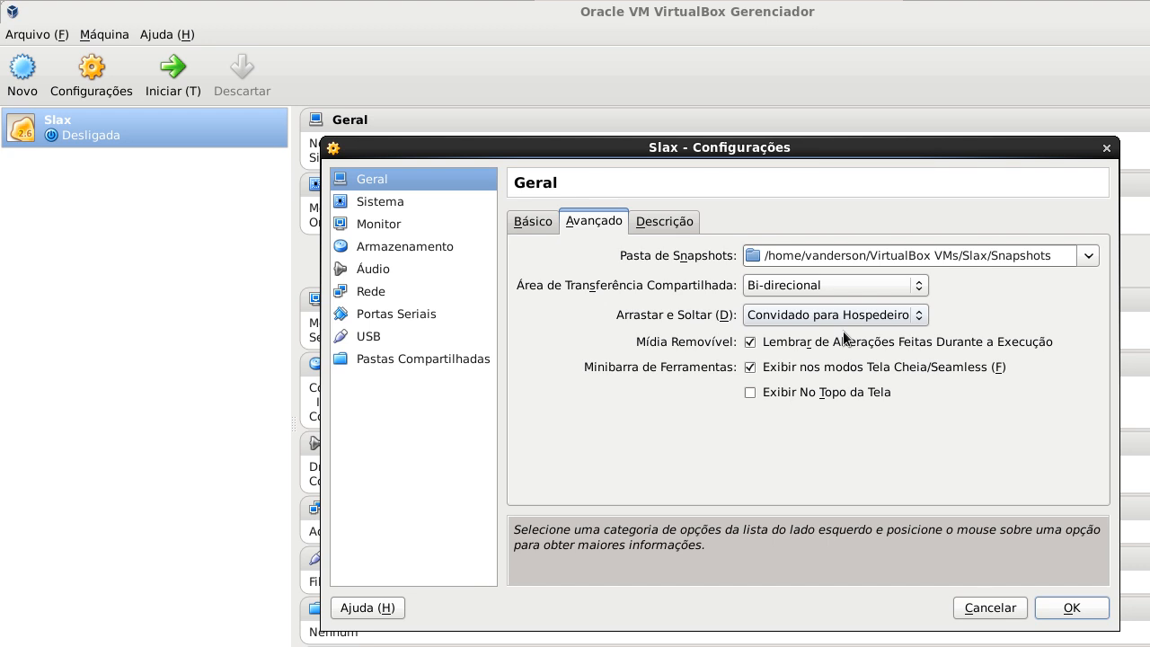
click(840, 315)
click(833, 336)
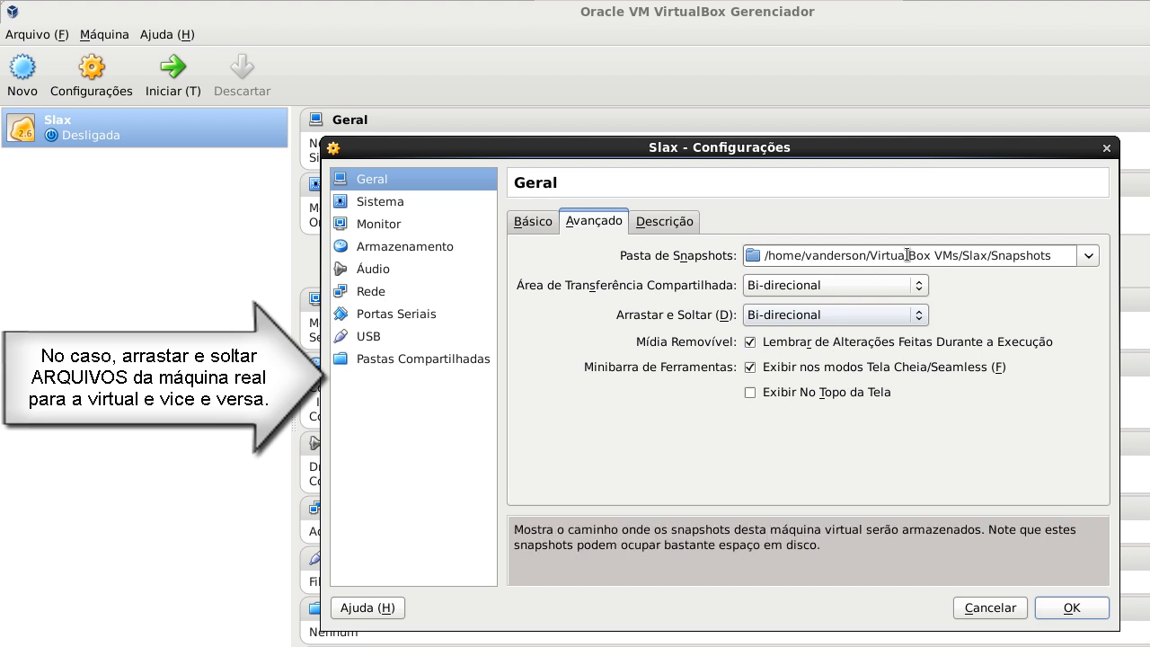
Check the snapshot folder choices without changing them, and enable showing the mini toolbar at the top of the screen.
click(1085, 266)
click(1084, 261)
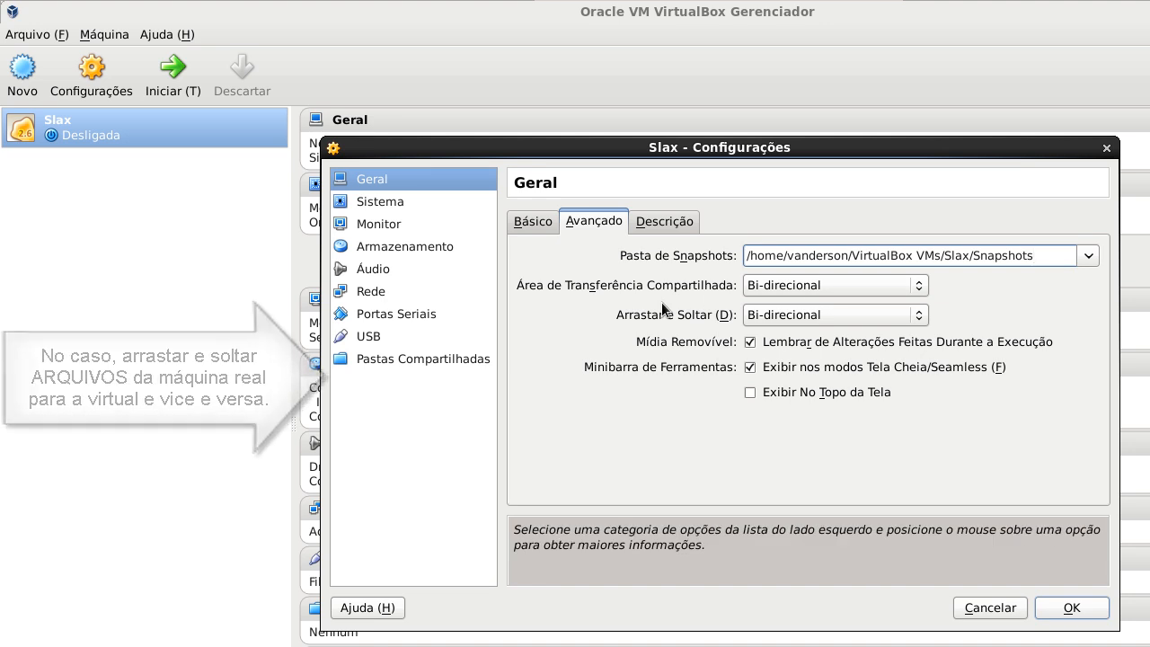
mouse_move(785, 392)
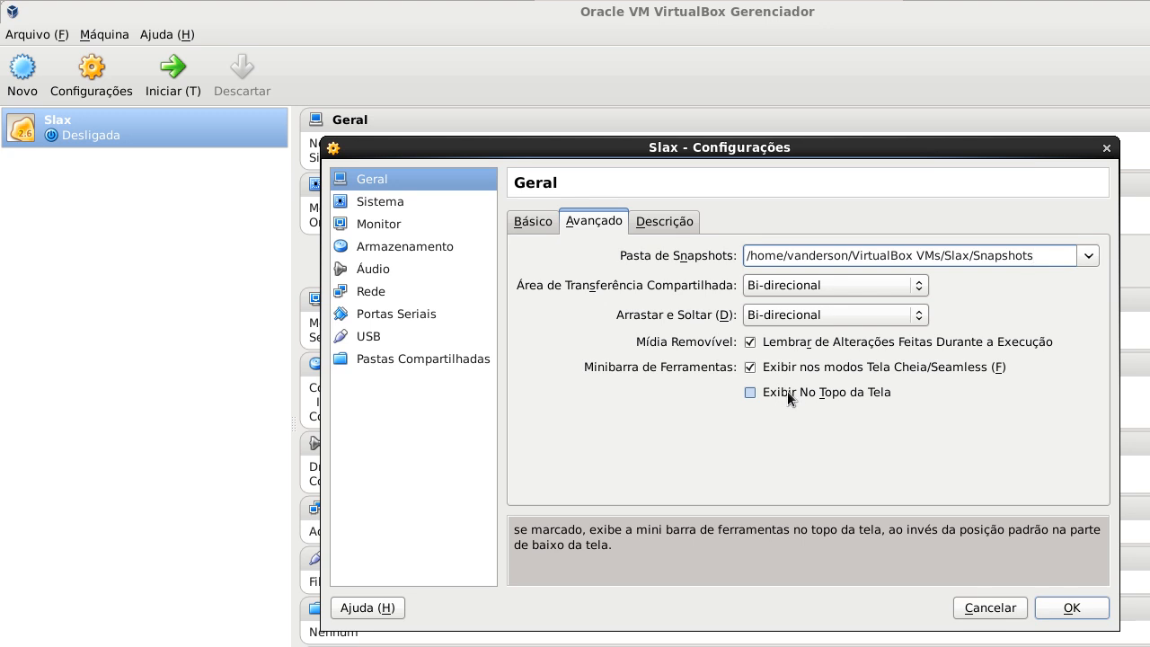
click(787, 391)
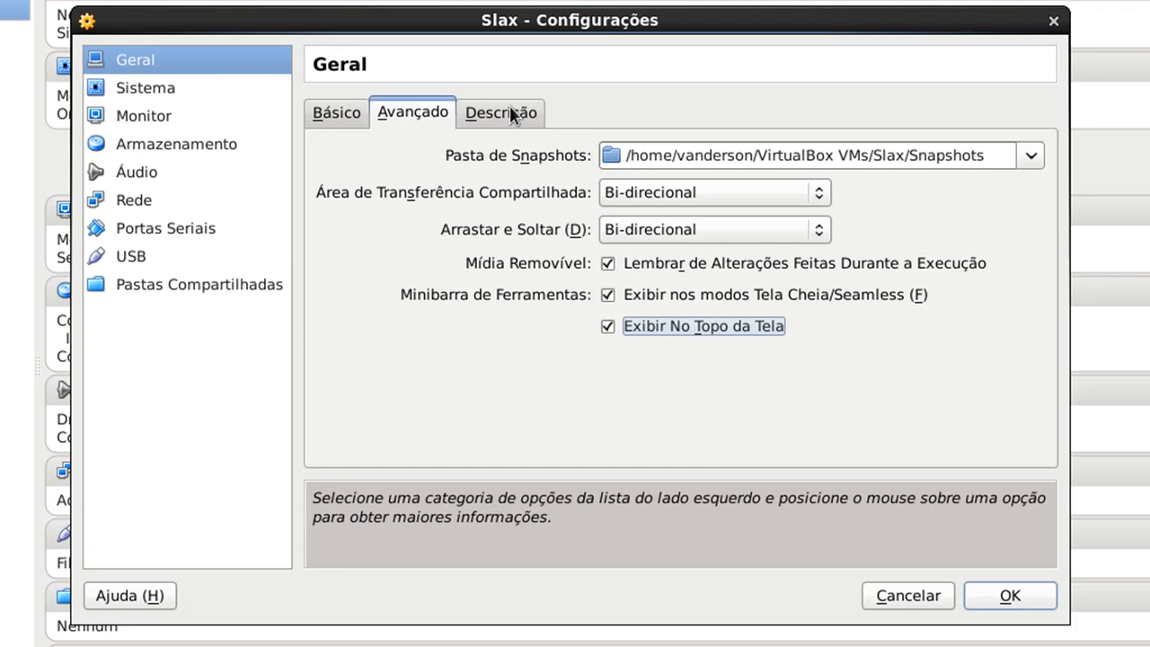
Enter "VM de testes" as the description of the Slax machine.
click(648, 214)
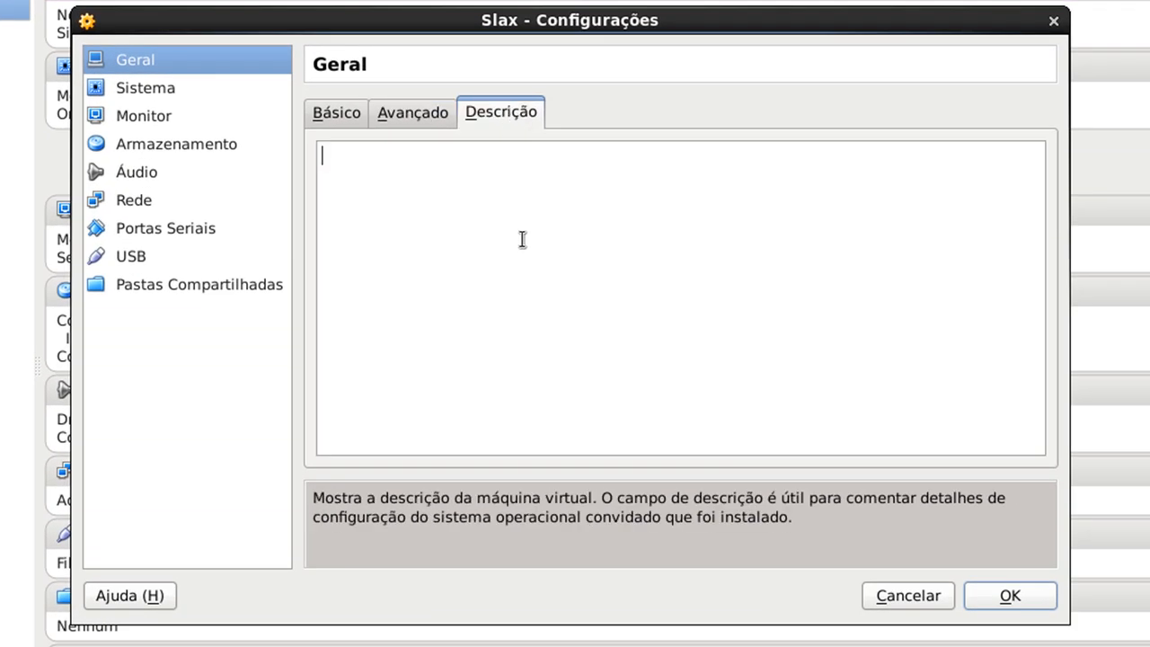
text(VM de testes)
click(231, 88)
click(233, 57)
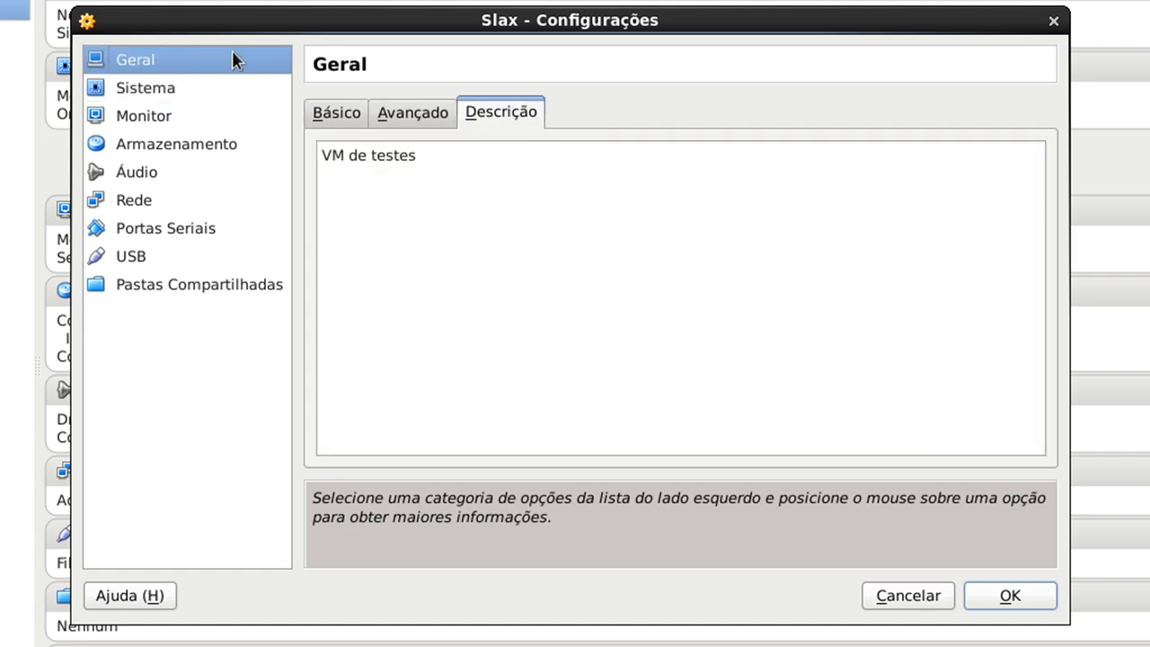
Review Slax's basic general settings and its version list, keeping Linux 2.6.
click(415, 108)
click(339, 105)
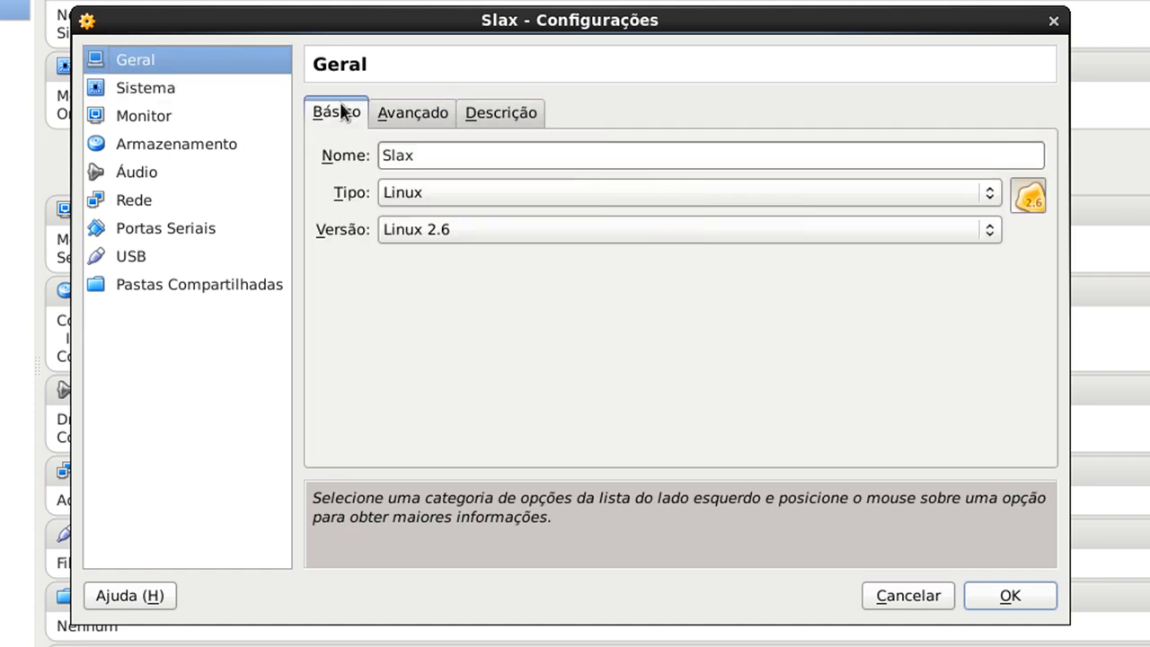
click(469, 231)
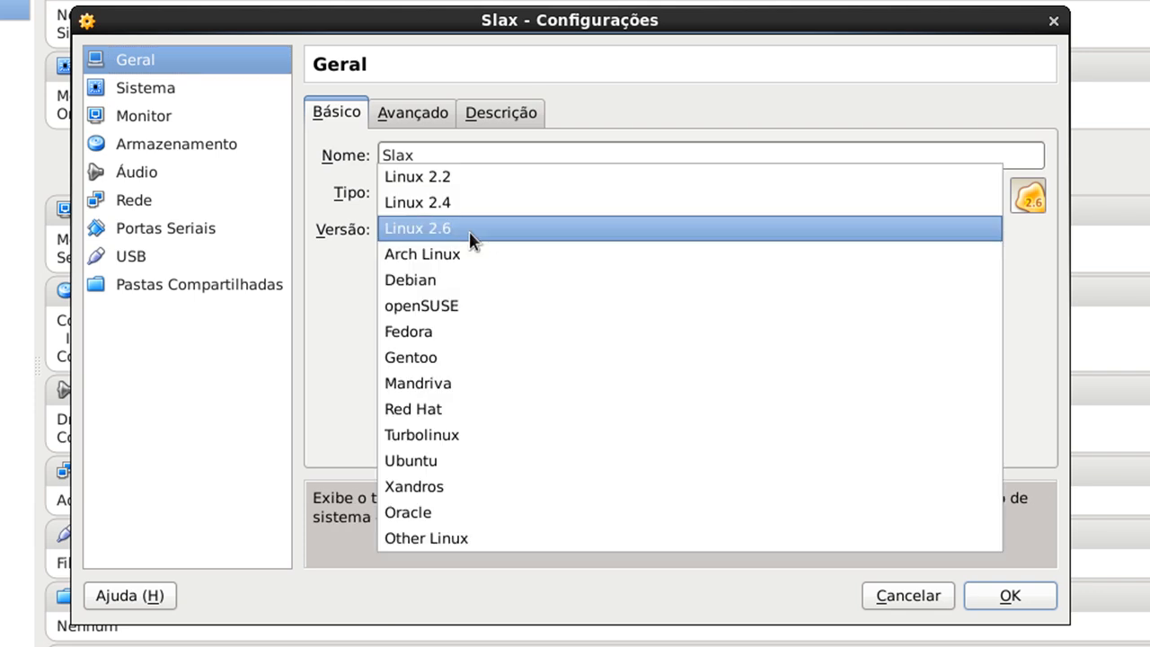
click(469, 231)
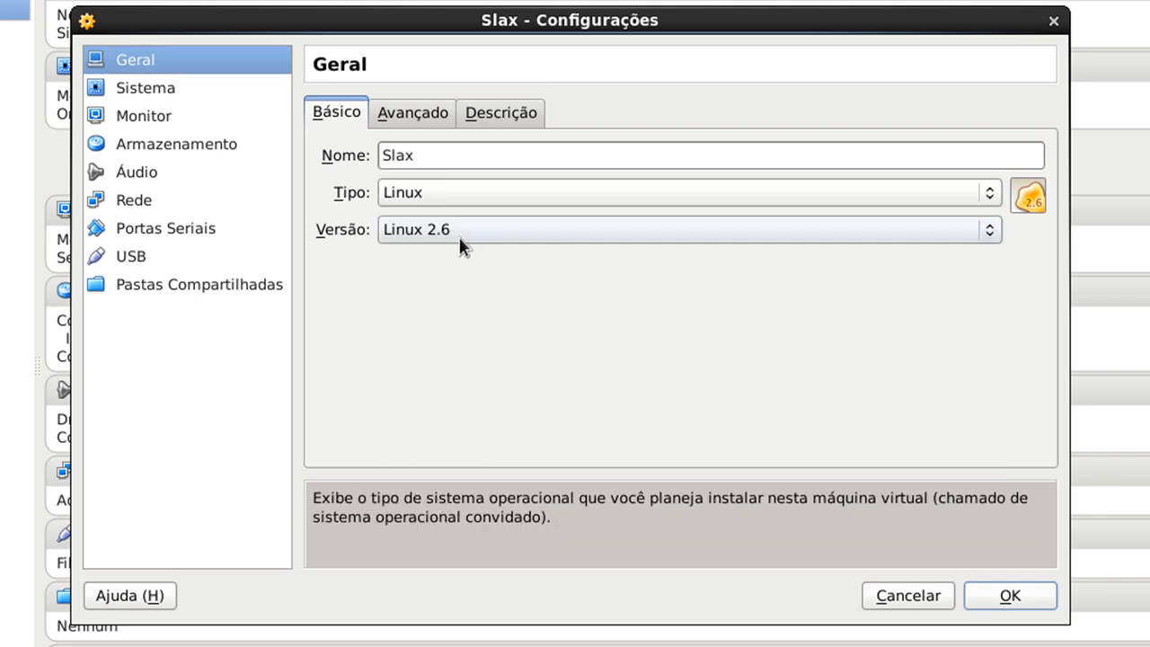
In Slax's motherboard system settings, disable Disquete in the boot order.
click(194, 88)
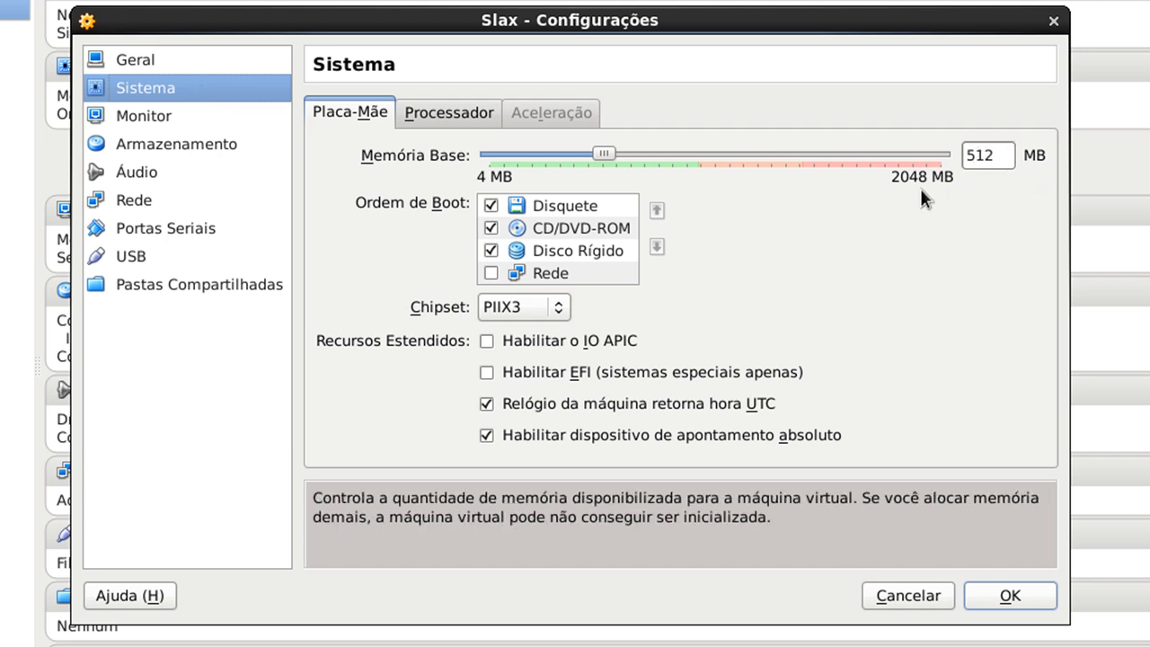
click(491, 206)
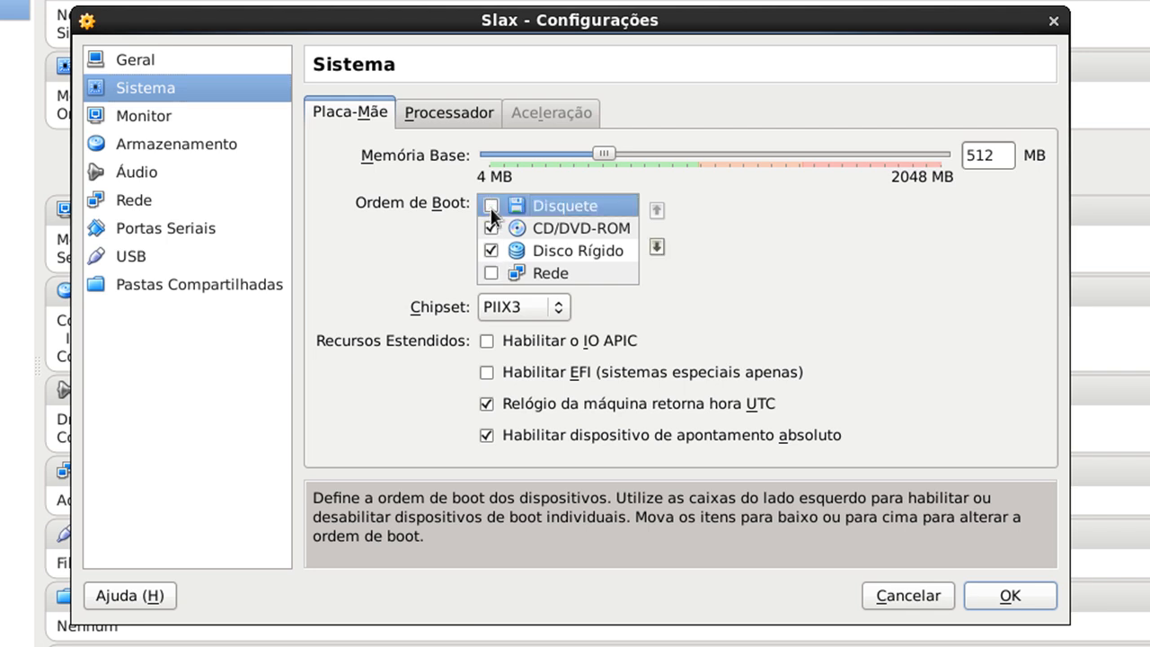
Move Disquete below CD/DVD-ROM and Disco Rígido in Slax's boot order, and look over the other boot devices.
click(658, 248)
click(658, 245)
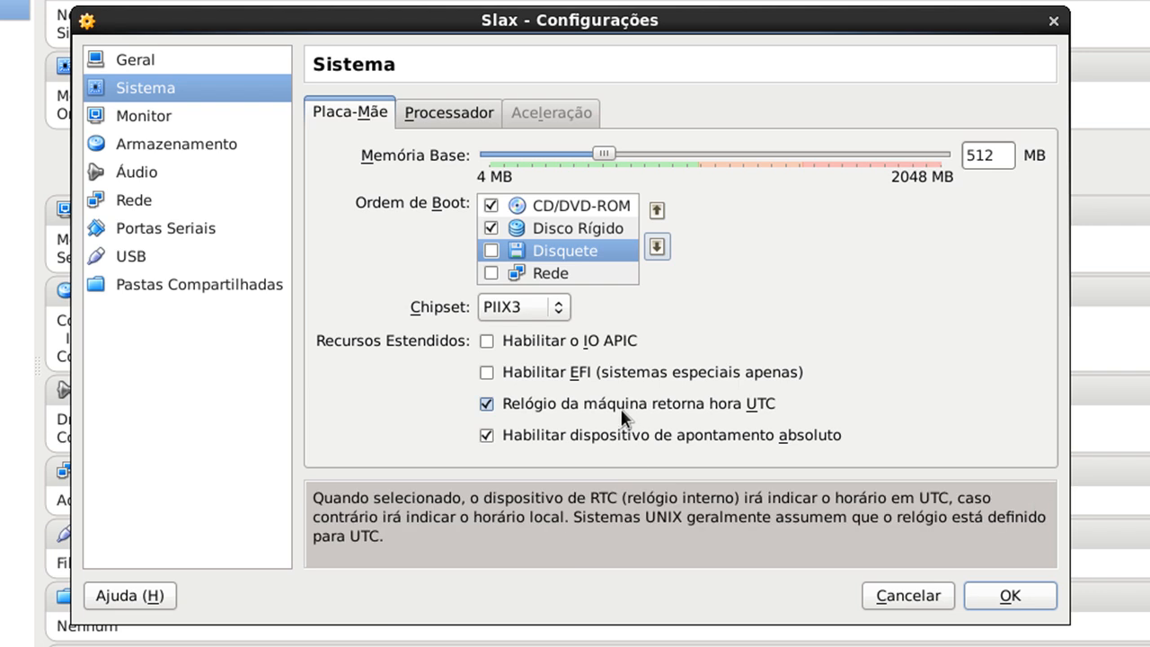
click(579, 275)
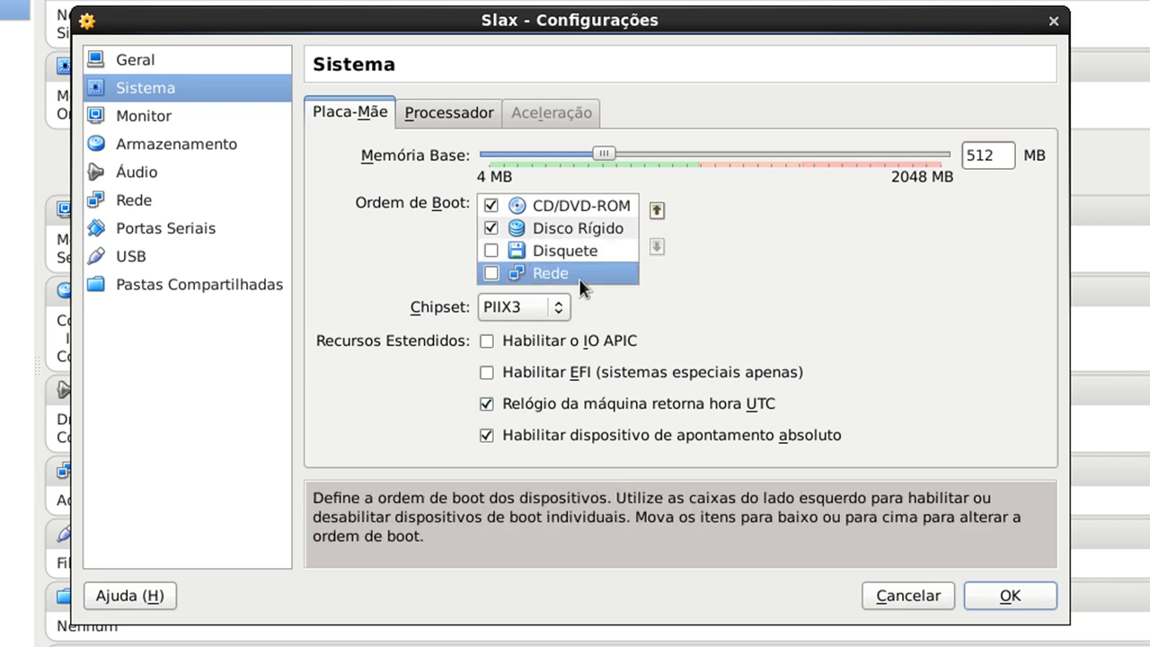
click(537, 230)
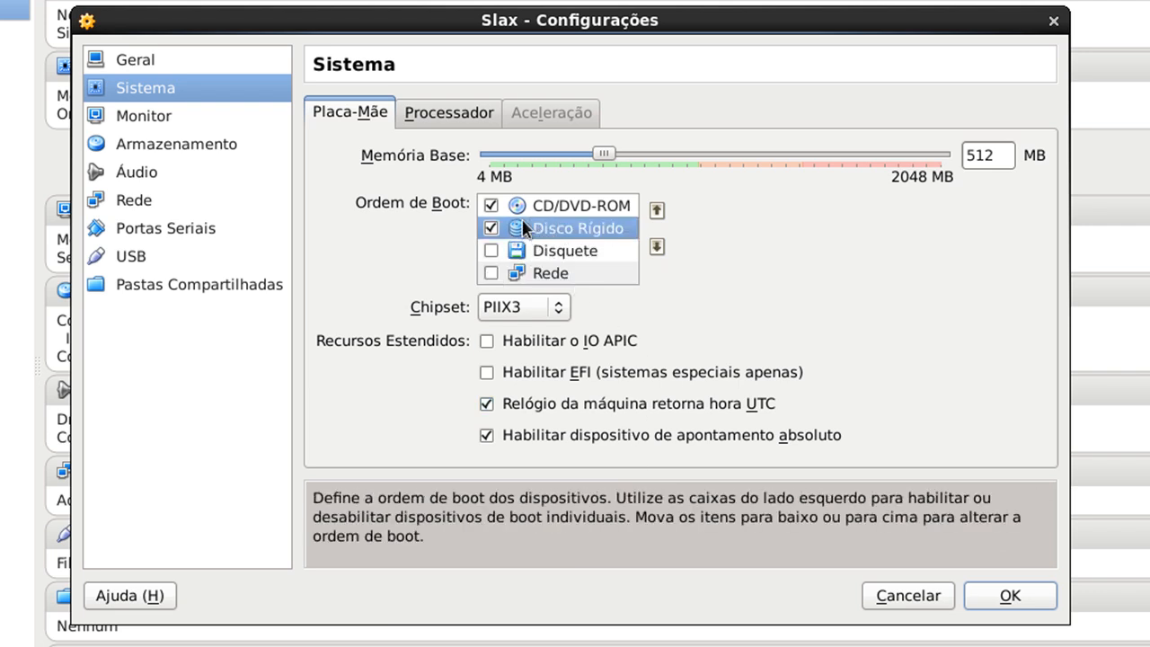
click(536, 205)
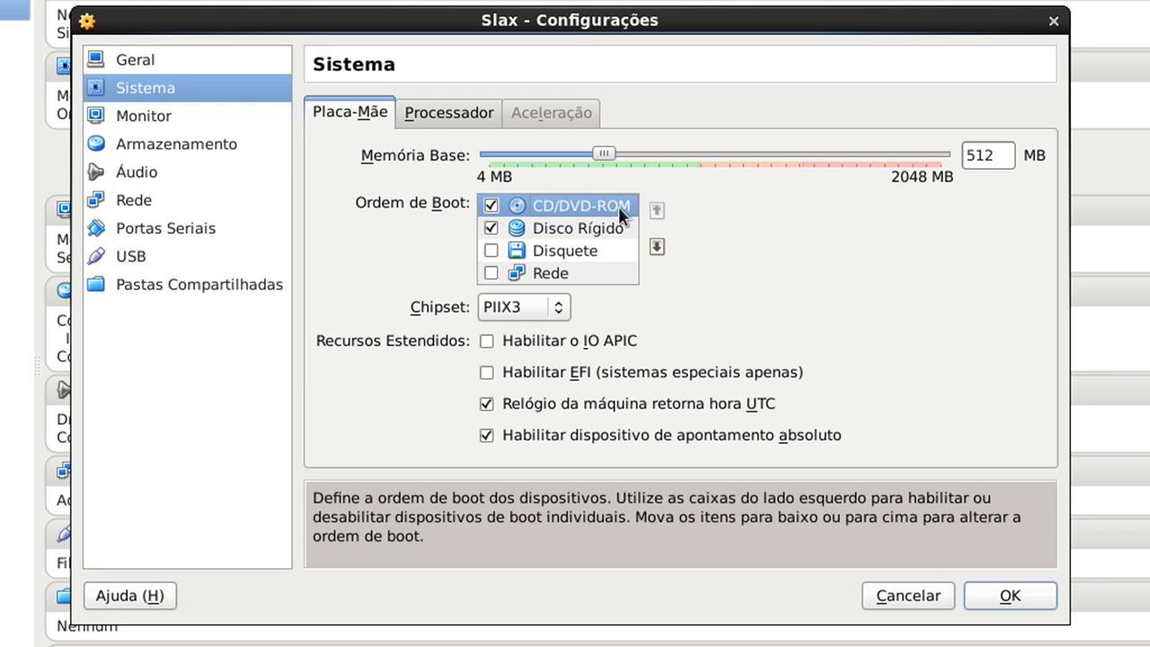
click(564, 229)
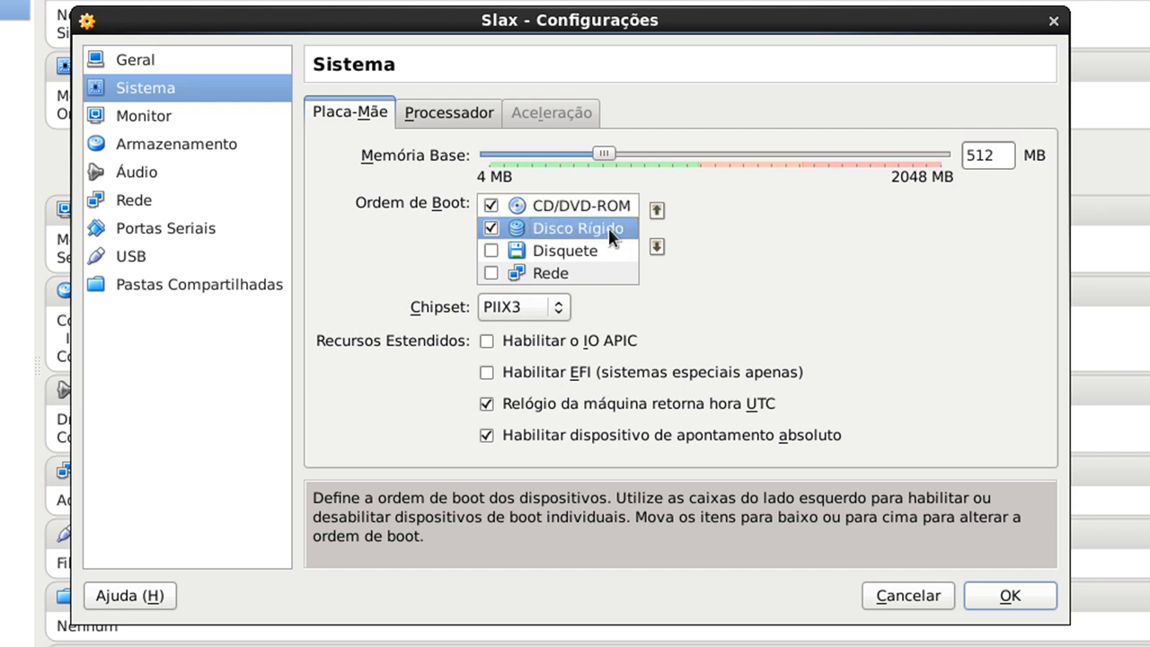
Try disabling CD/DVD-ROM and moving it below Disco Rígido in the boot order, and restore it to first place, enabled.
click(491, 206)
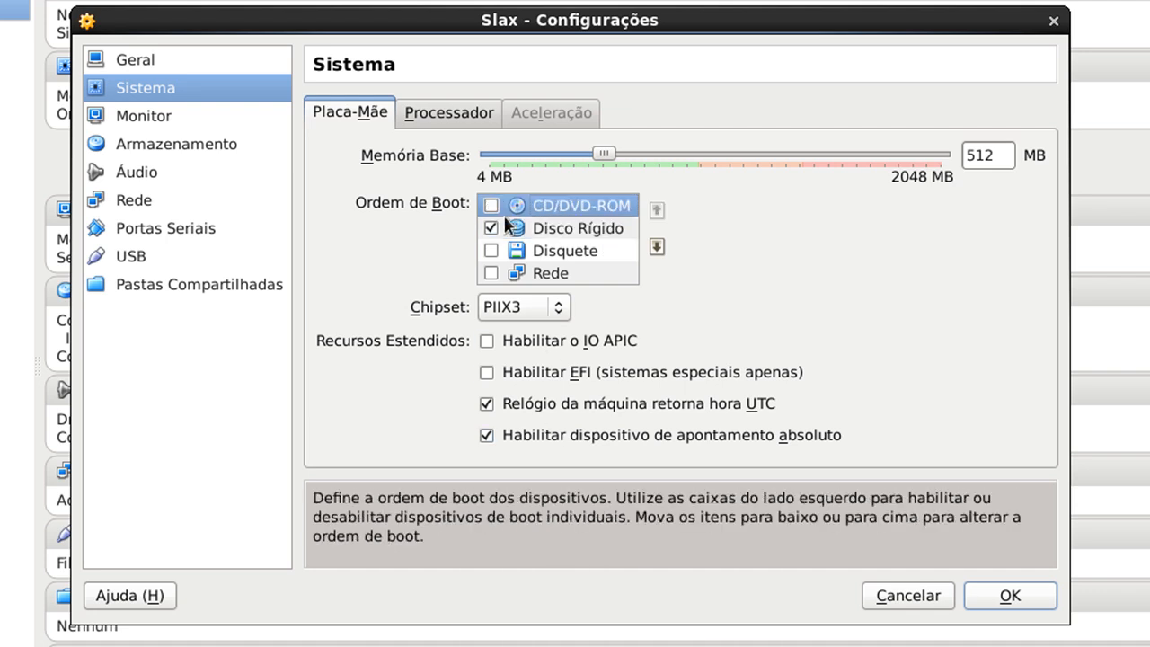
click(657, 247)
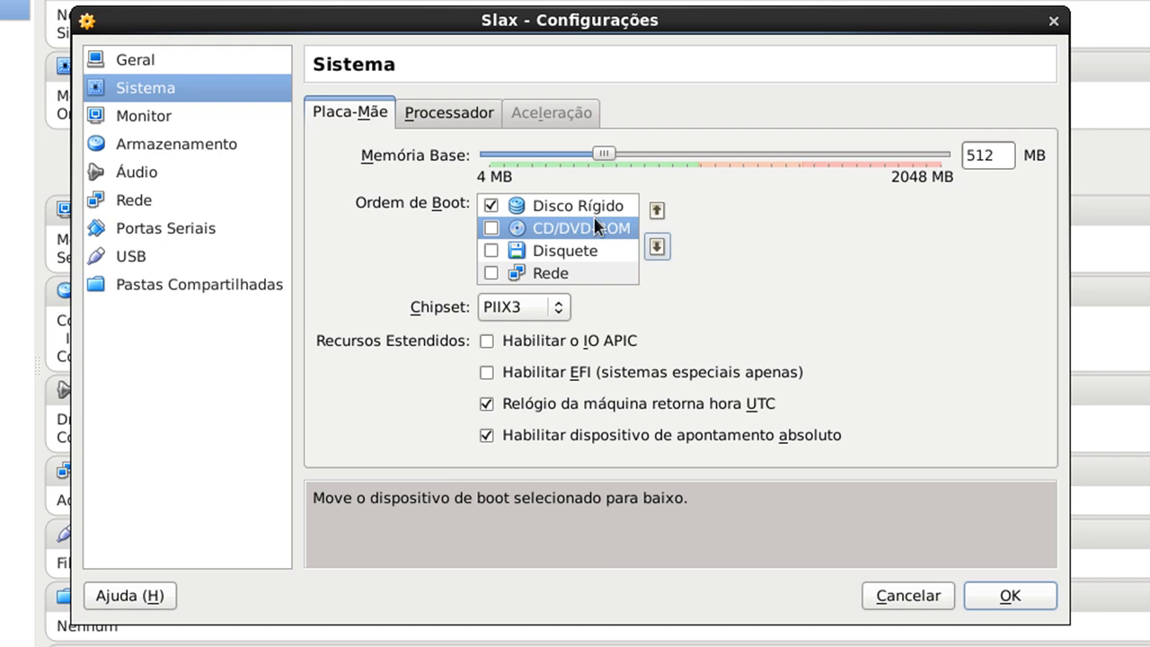
click(672, 207)
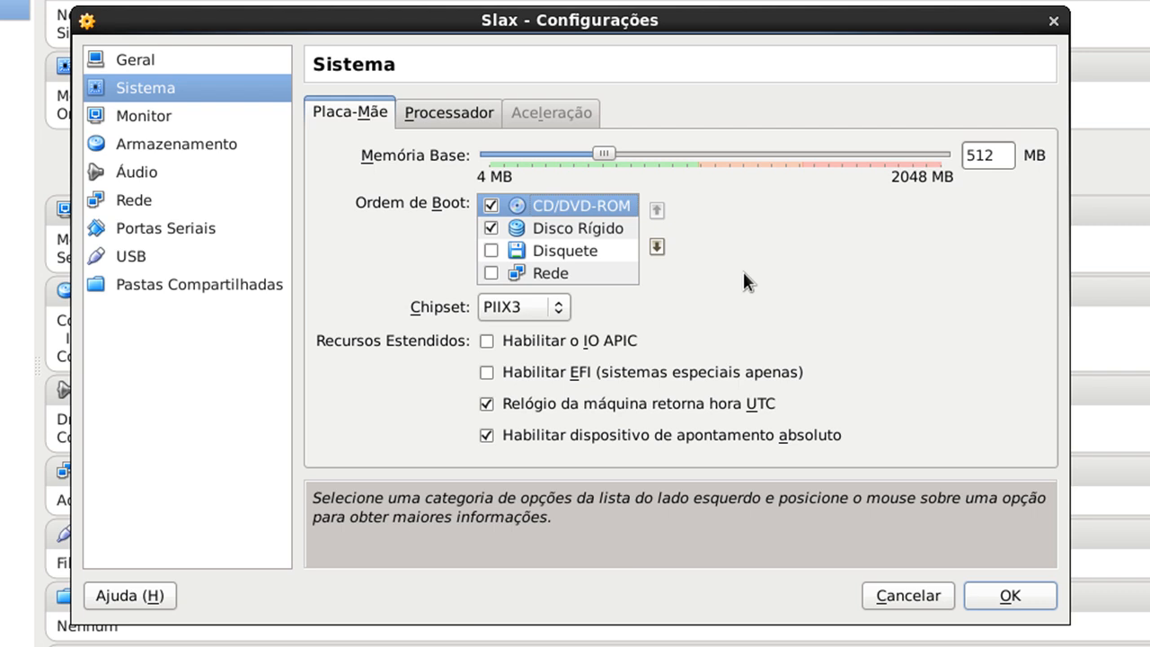
Switch the IO APIC option on and back off, and disable the absolute pointing device for Slax.
click(593, 343)
click(595, 339)
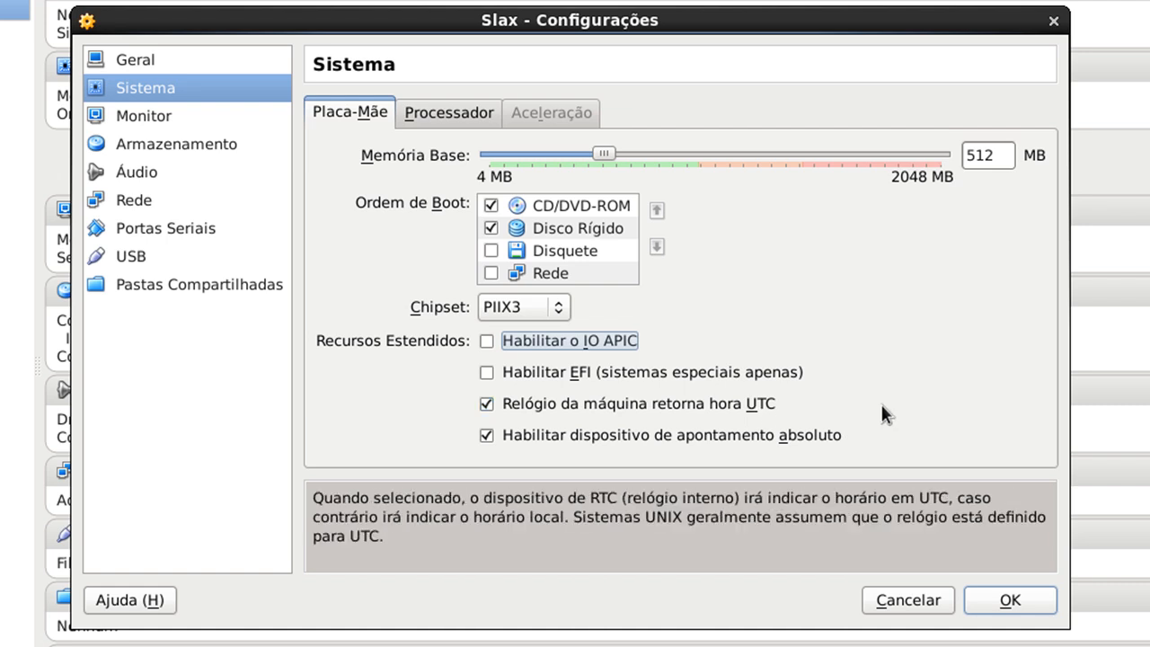
click(628, 439)
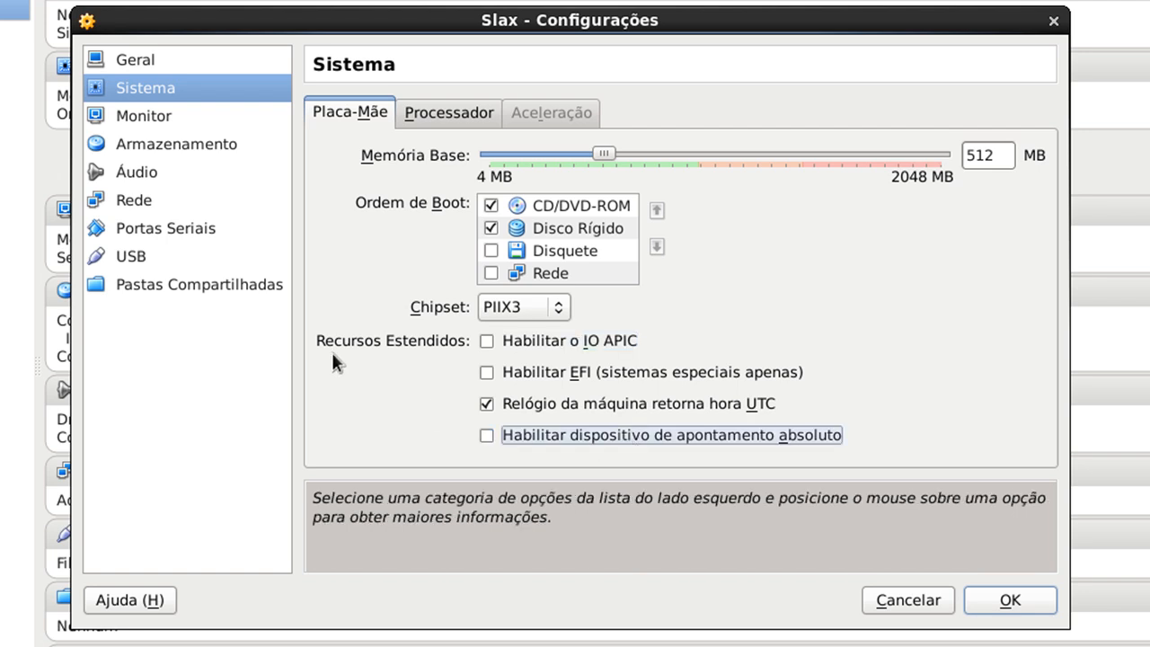
Try a processor execution cap of 50% for Slax and restore it to 100%.
click(421, 117)
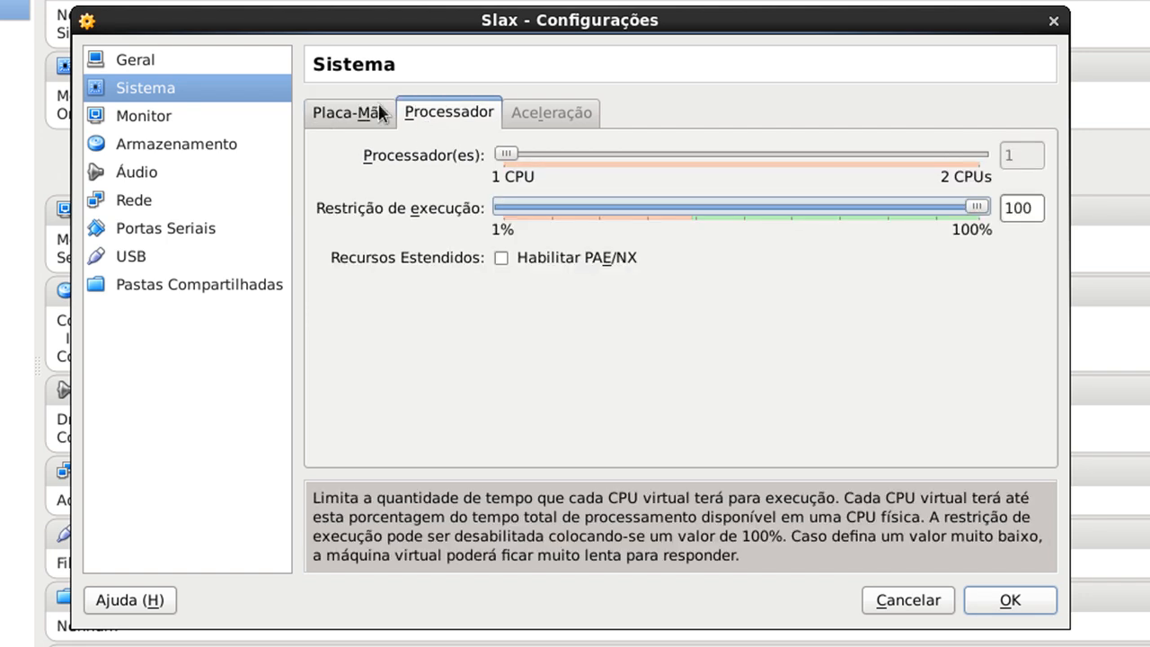
click(377, 114)
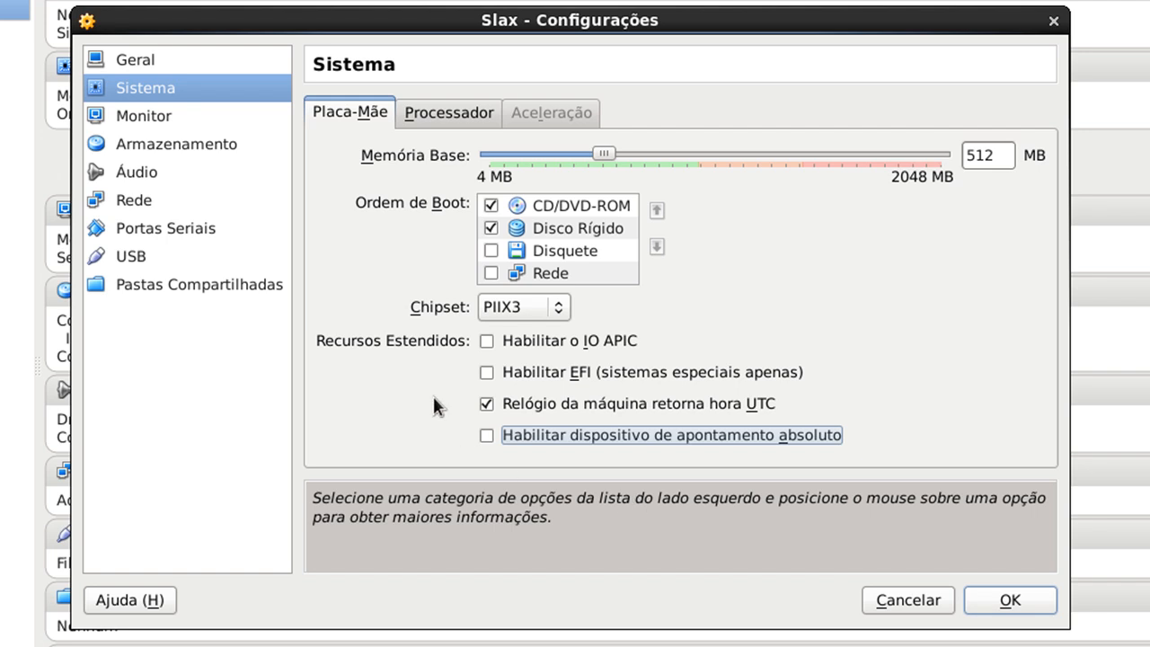
mouse_move(674, 431)
click(440, 114)
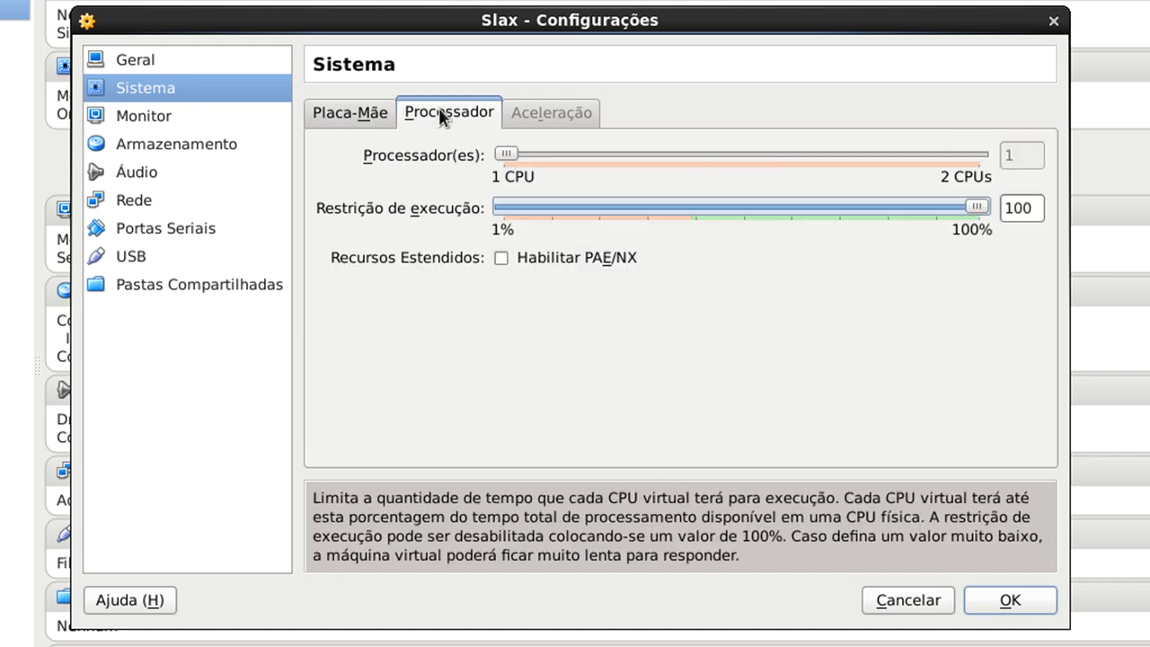
mouse_move(512, 157)
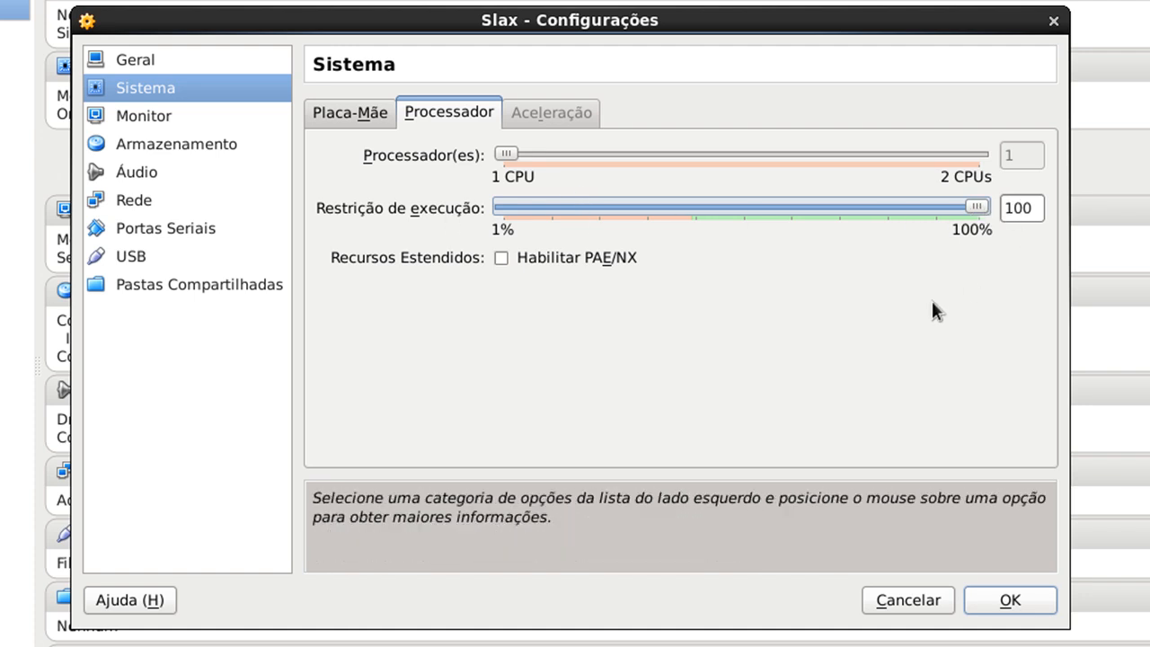
drag(972, 207, 735, 208)
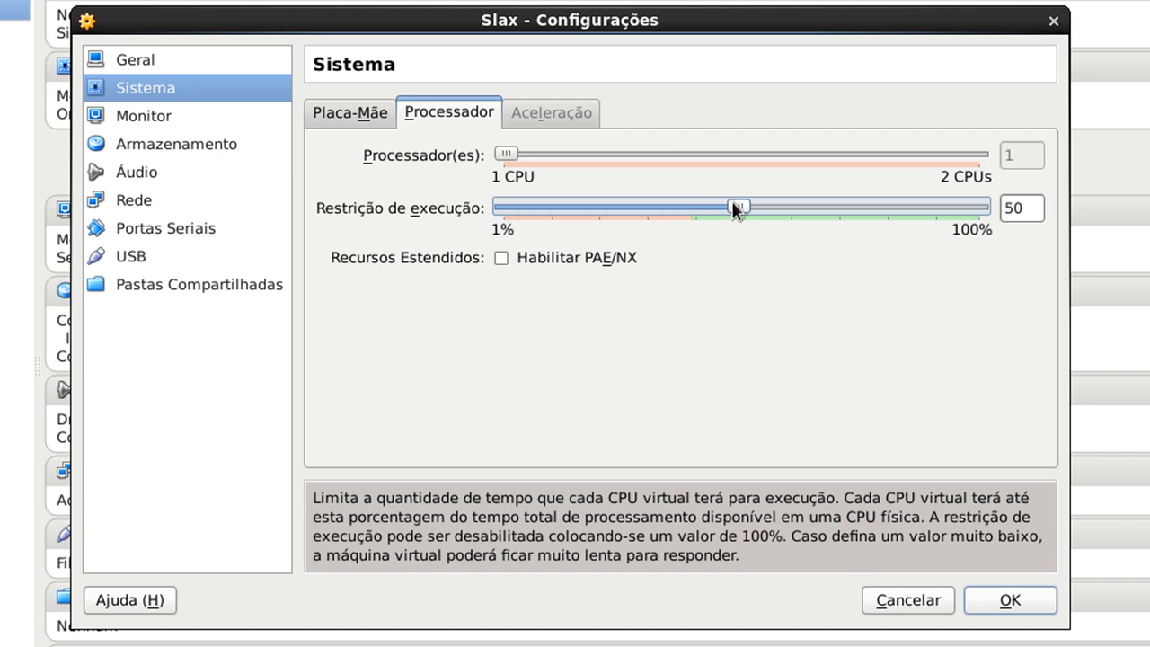
drag(778, 210, 1033, 214)
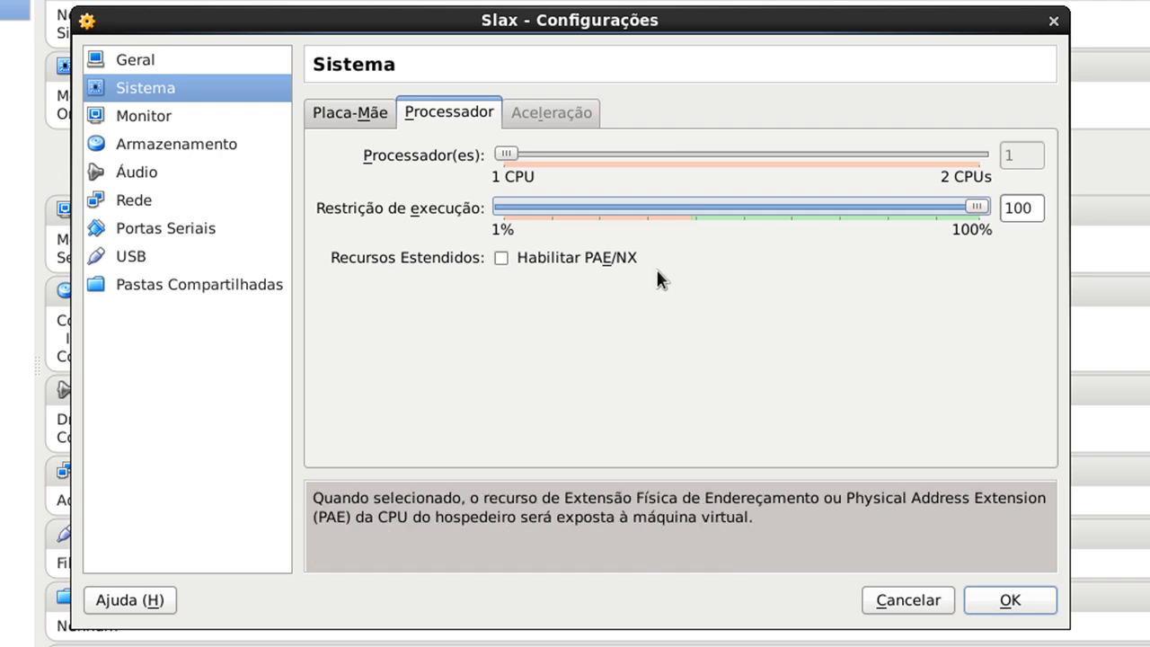
Enable PAE/NX for Slax's processor.
click(559, 258)
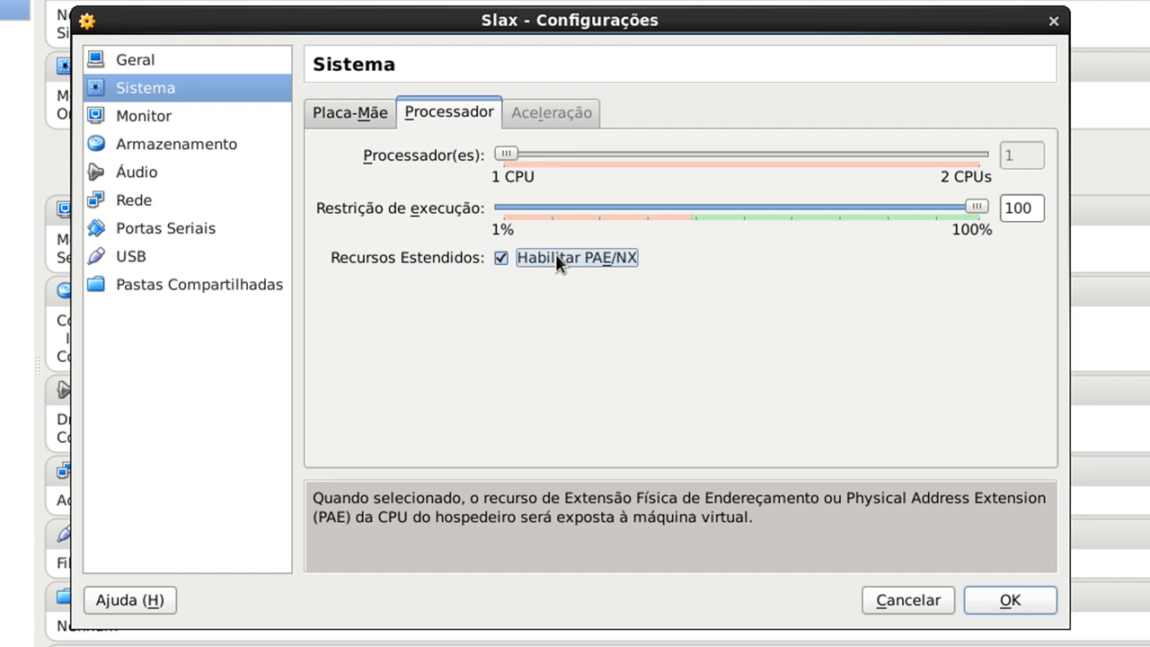
click(556, 257)
click(556, 257)
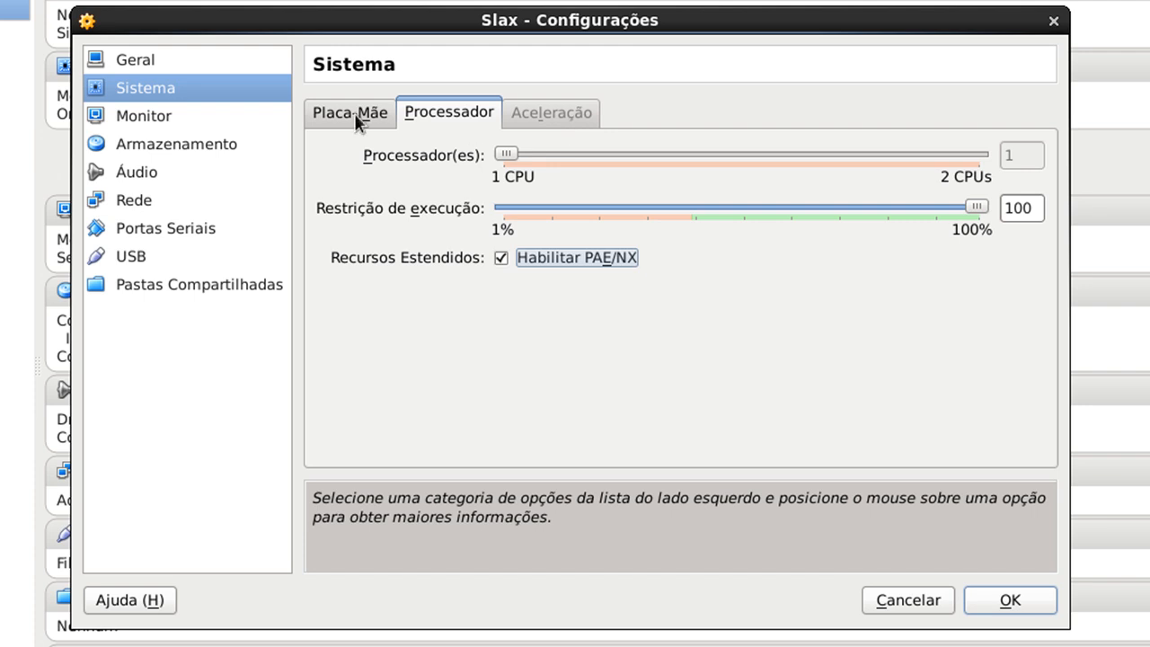
Set Slax's video memory to 10 MB, and switch 2D video acceleration on and back off.
click(262, 116)
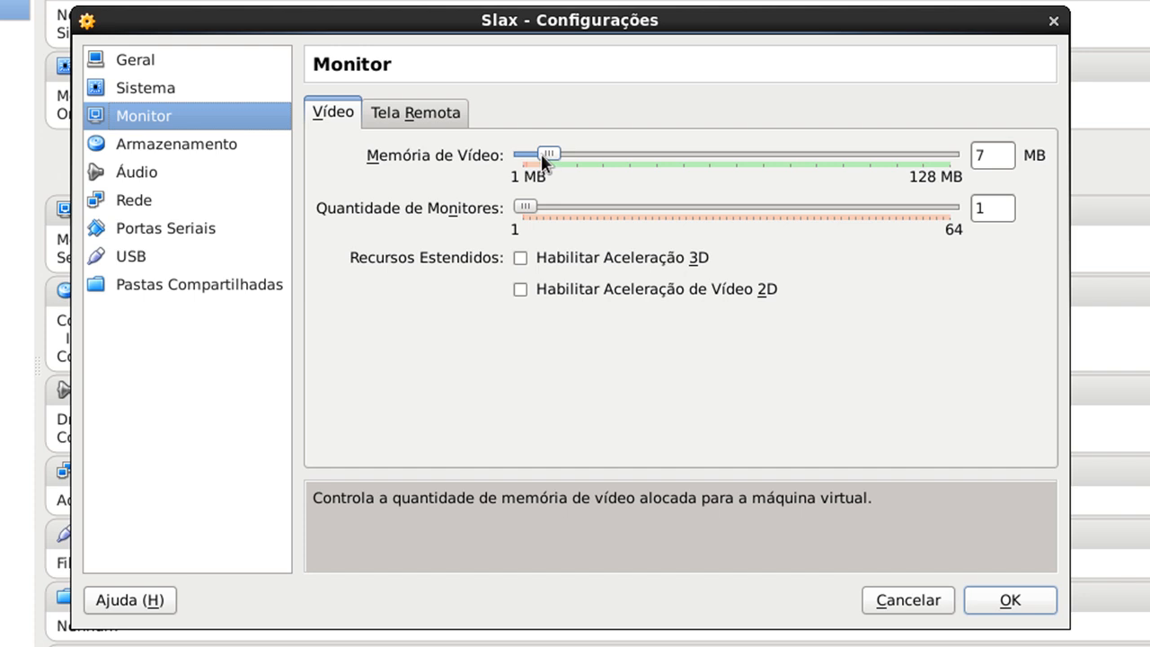
drag(542, 155, 553, 155)
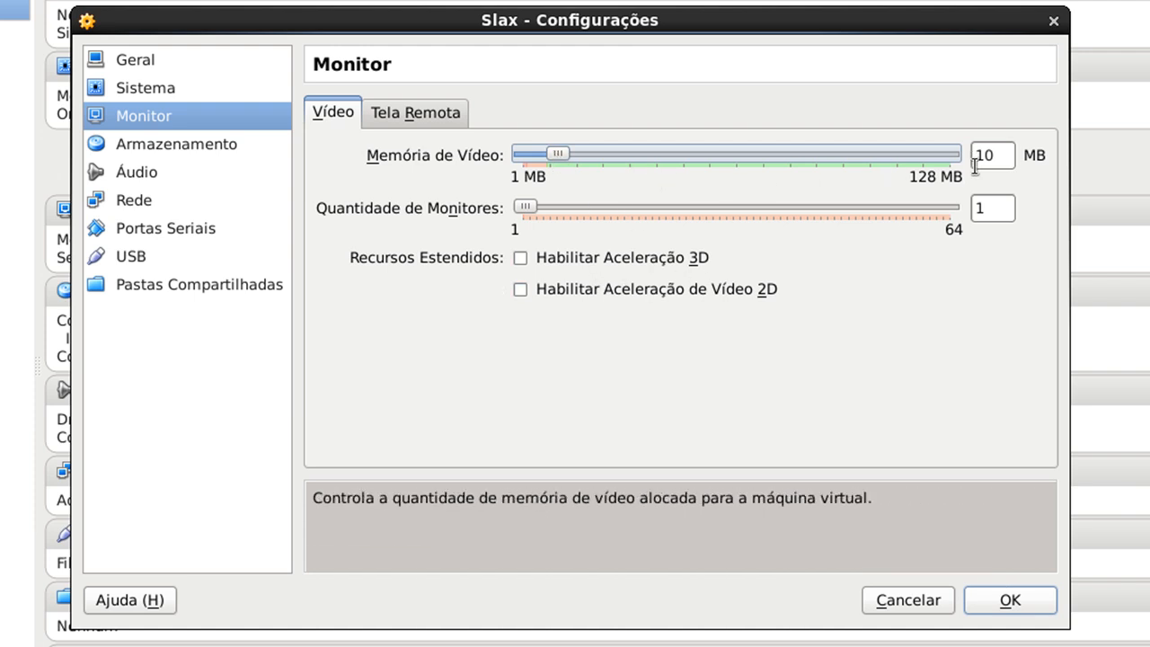
click(604, 295)
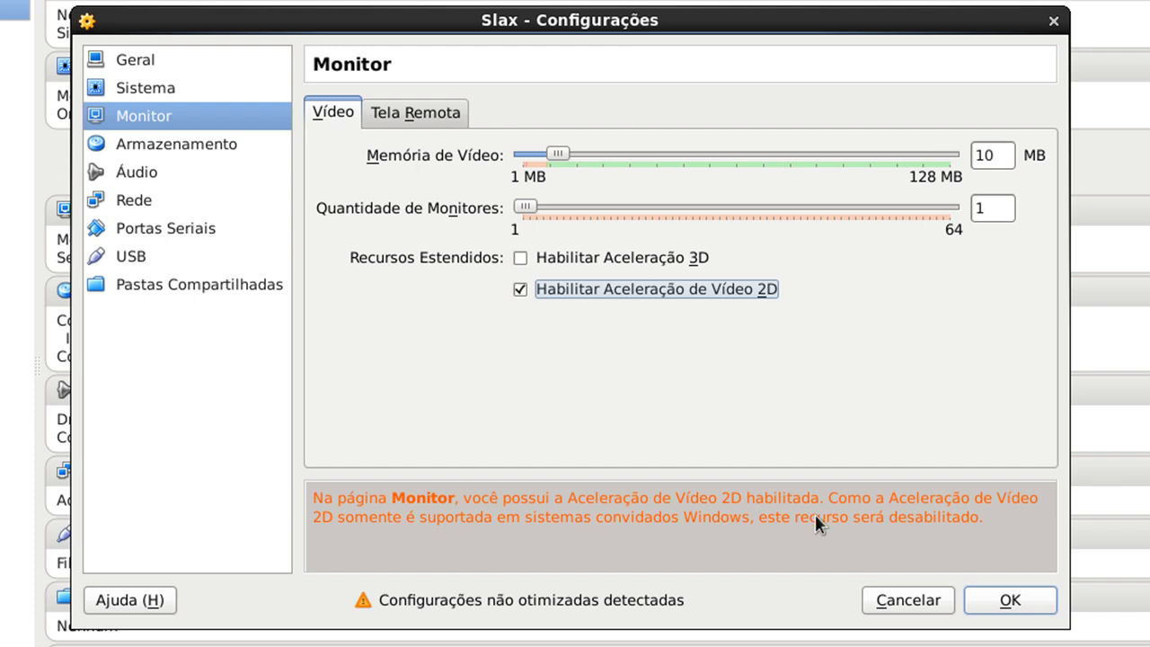
click(641, 295)
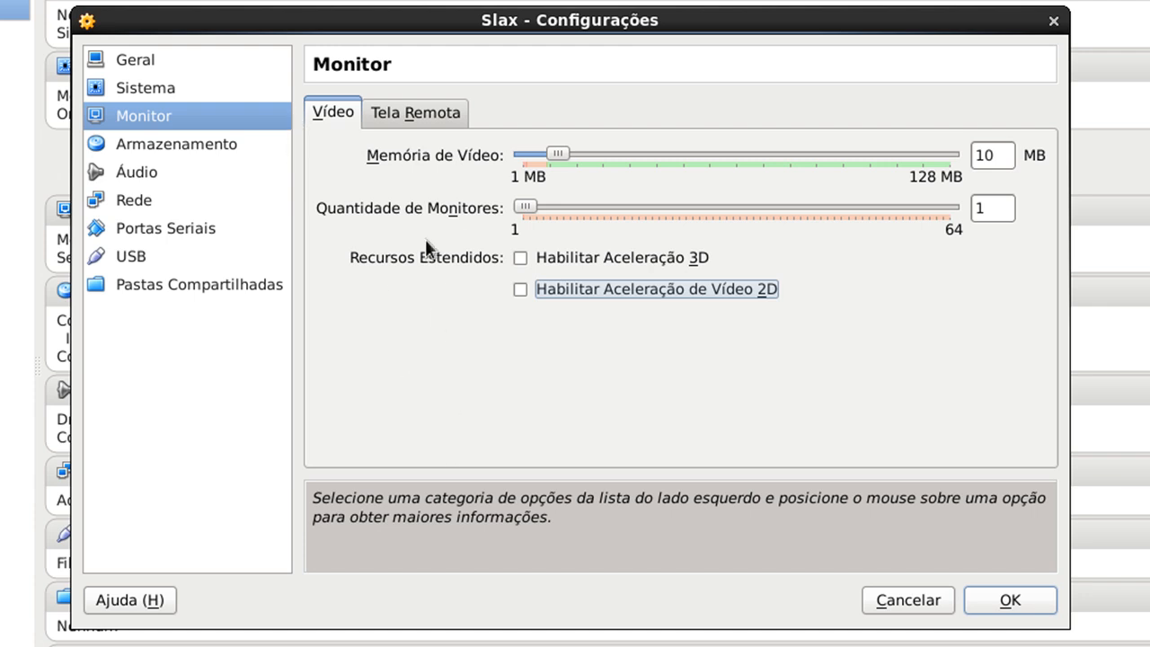
Check Slax's remote display settings without enabling the server, and return to the video settings.
click(428, 118)
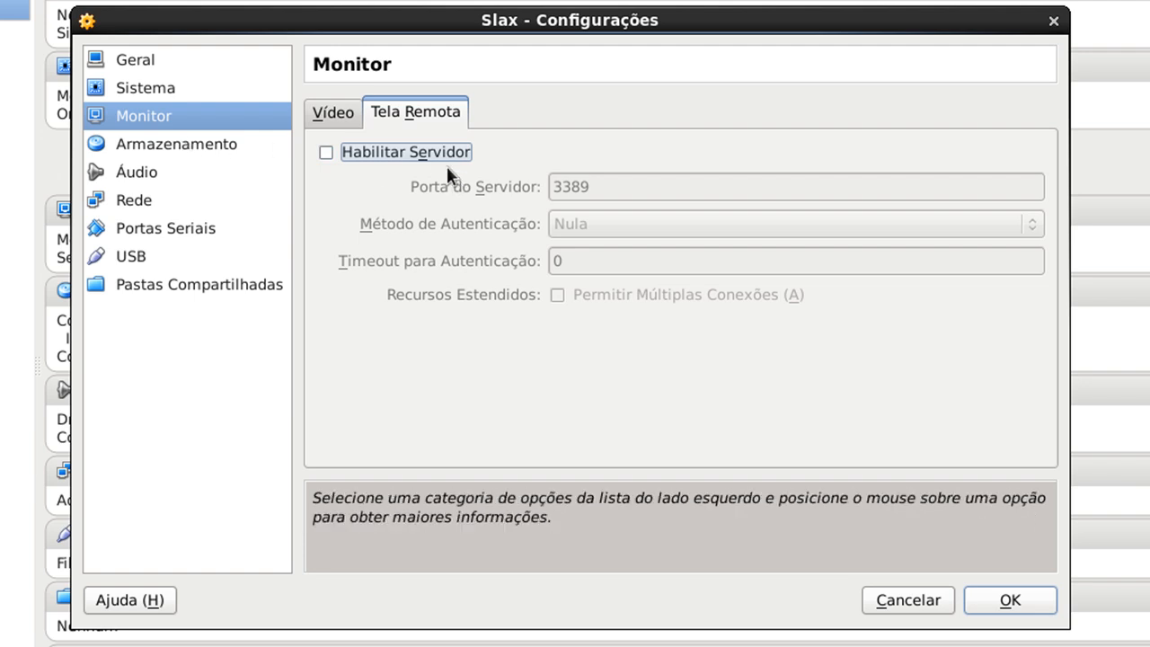
click(248, 149)
click(232, 121)
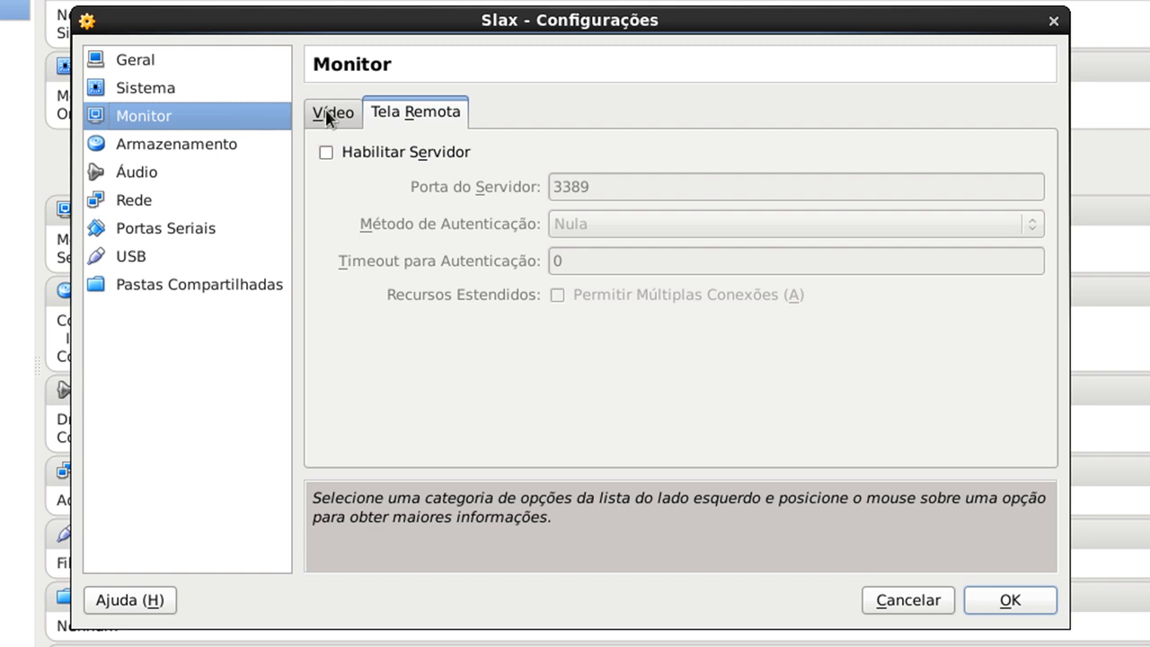
click(329, 115)
Remove Slax's existing SATA and IDE storage controllers, and add a new IDE controller.
click(238, 148)
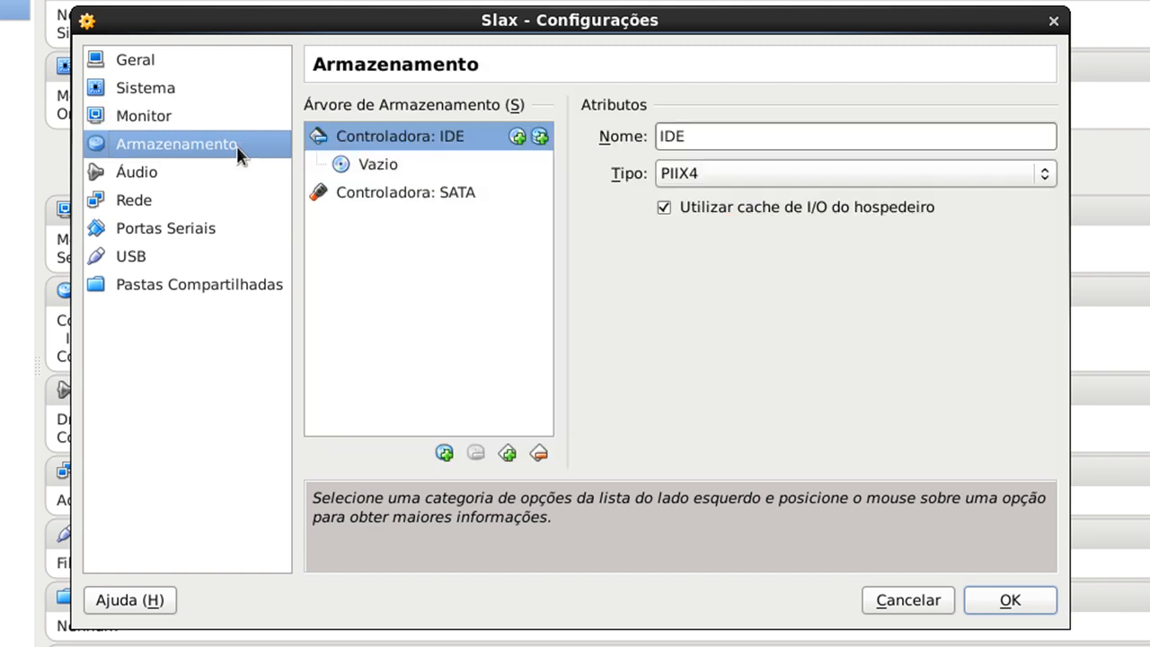
click(426, 194)
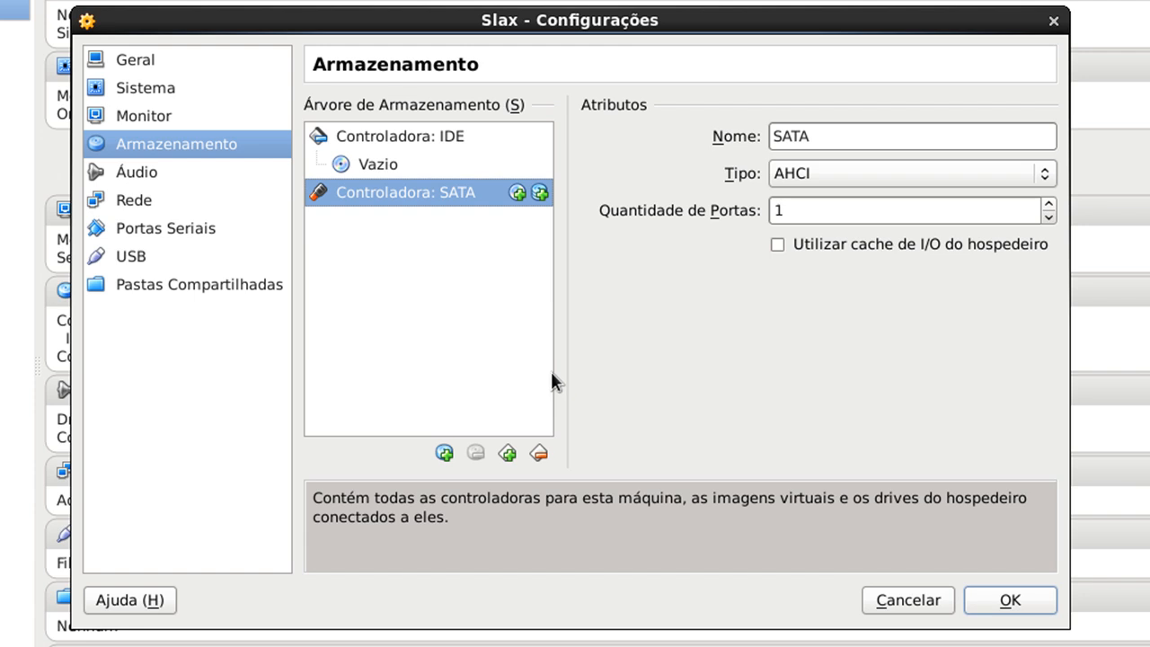
click(546, 460)
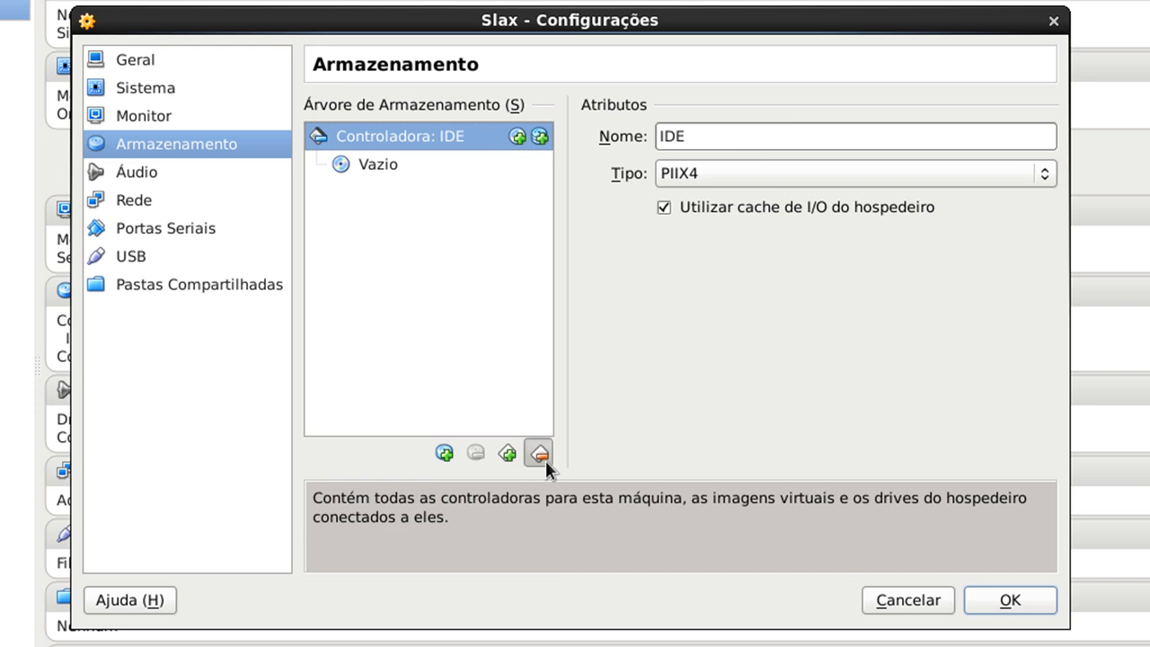
click(545, 460)
click(514, 452)
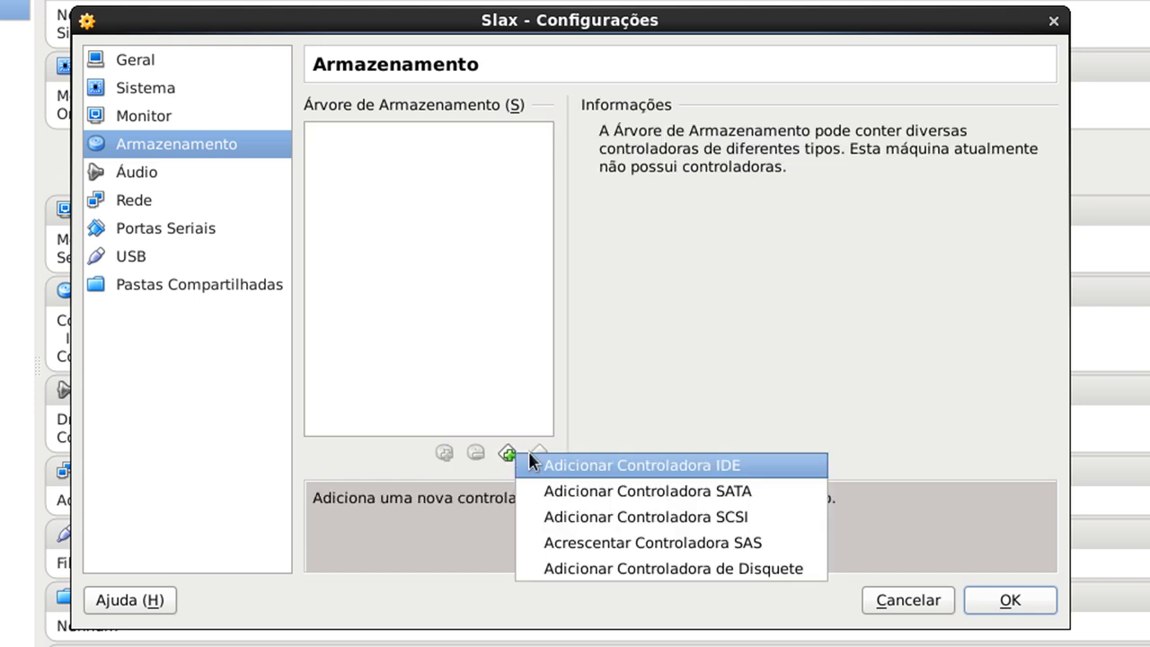
click(539, 462)
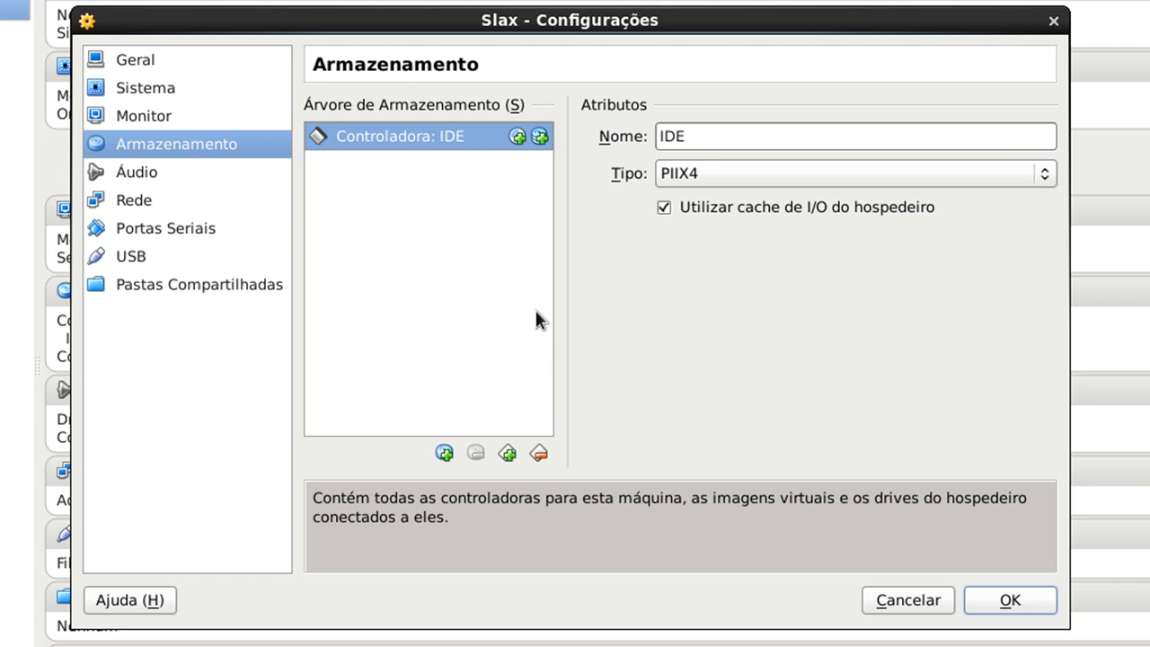
Start creating a new virtual hard disk on Slax's IDE controller.
click(541, 137)
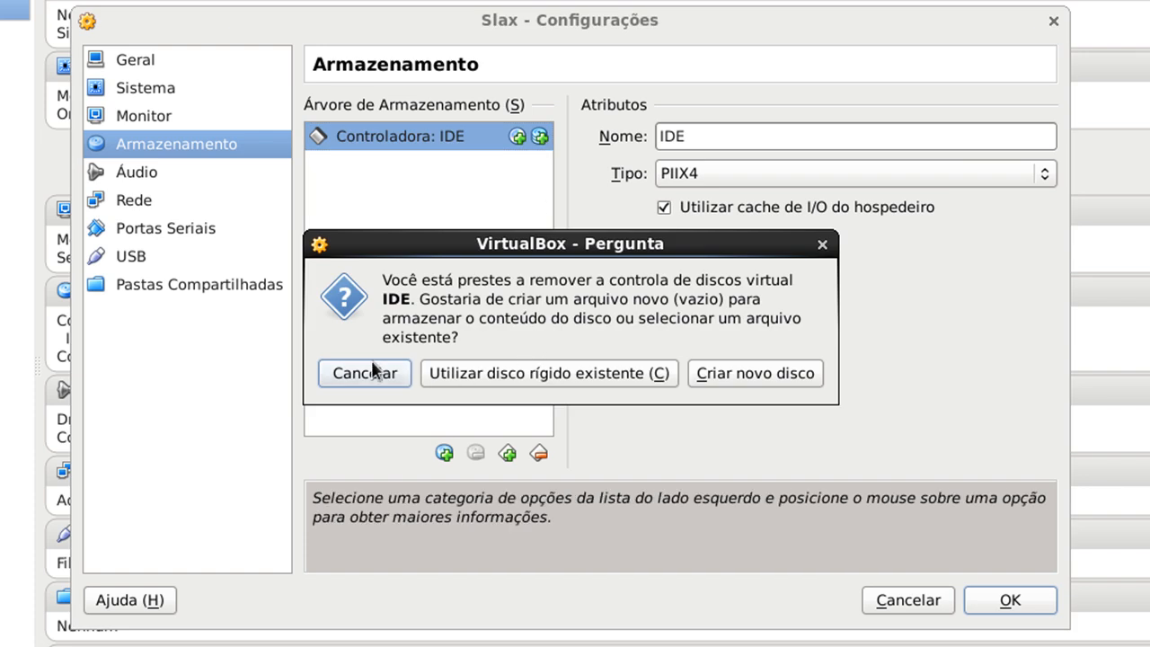
click(723, 375)
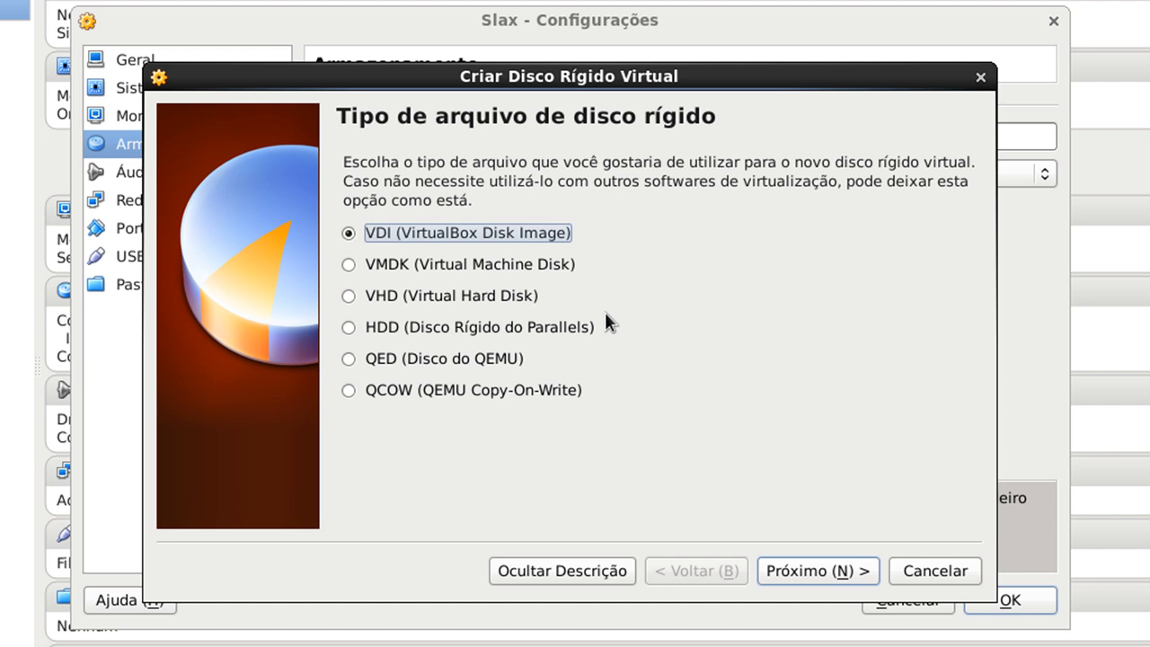
Go through the available disk file types: VDI, VMDK, VHD, HDD, QED and QCOW.
click(483, 263)
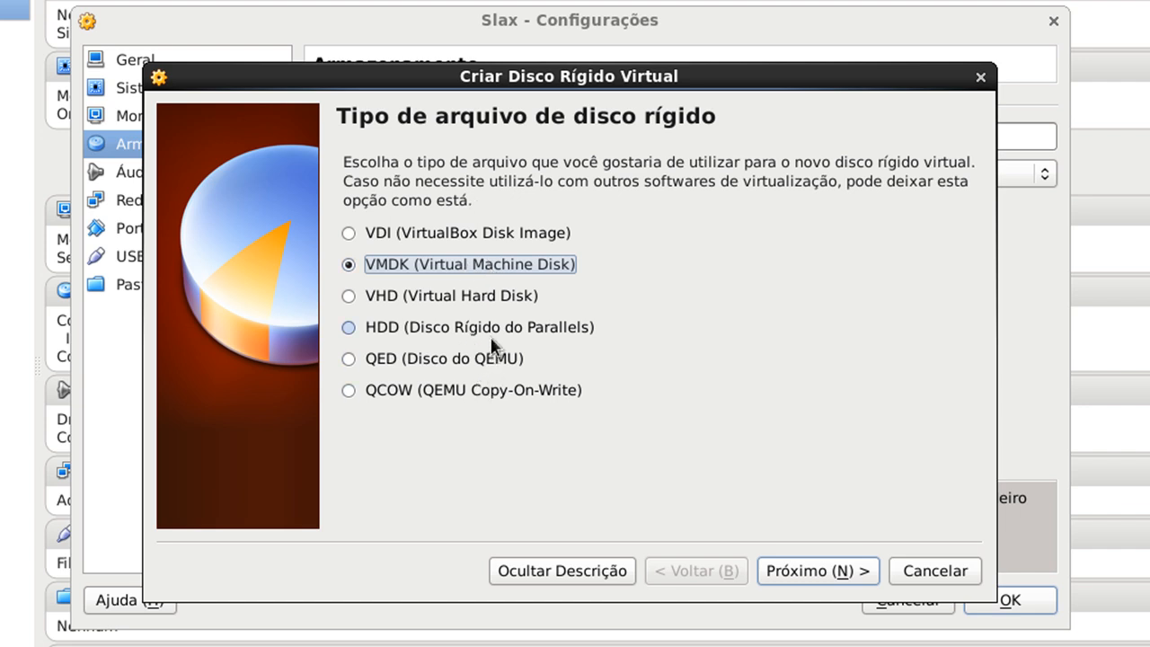
click(498, 241)
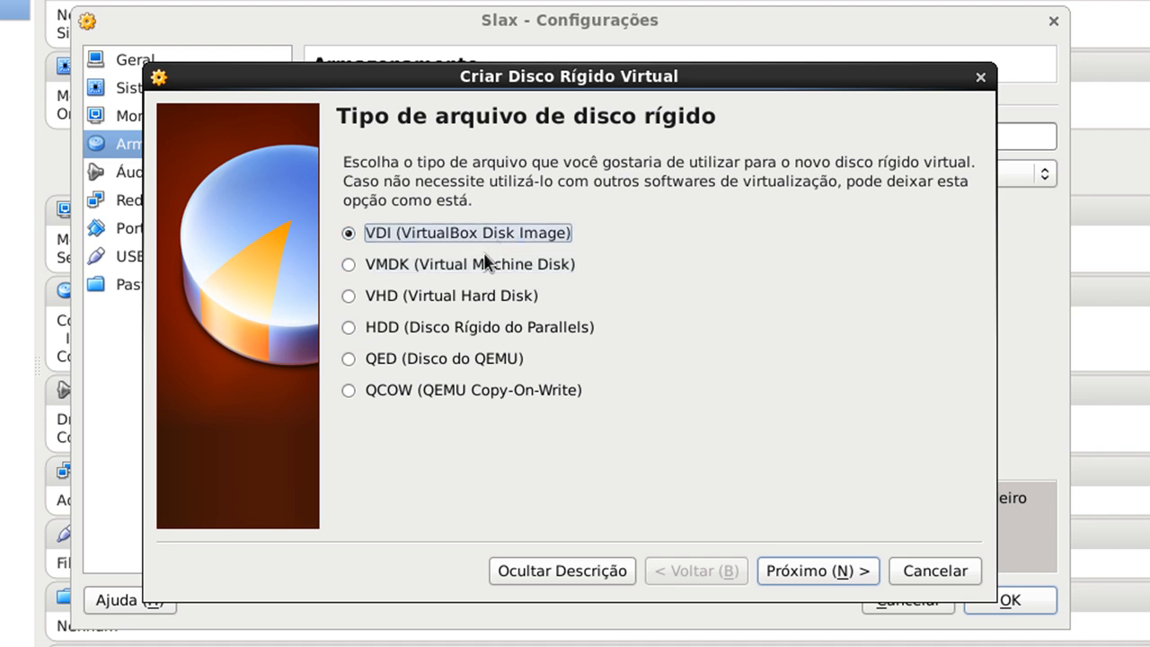
click(469, 265)
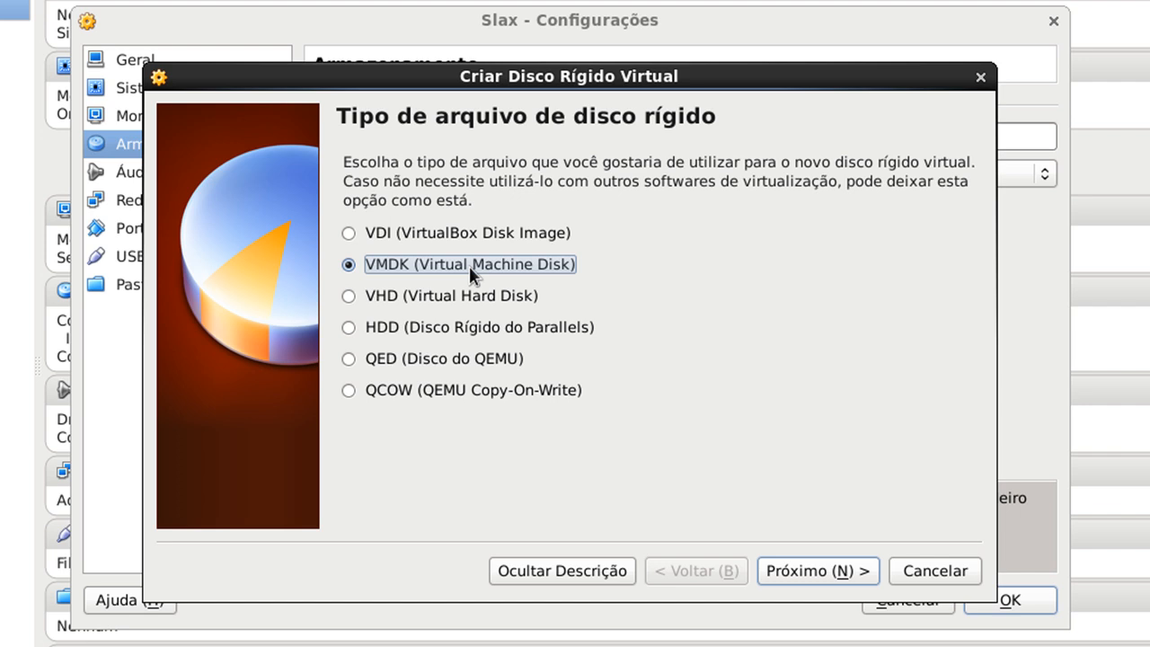
click(467, 298)
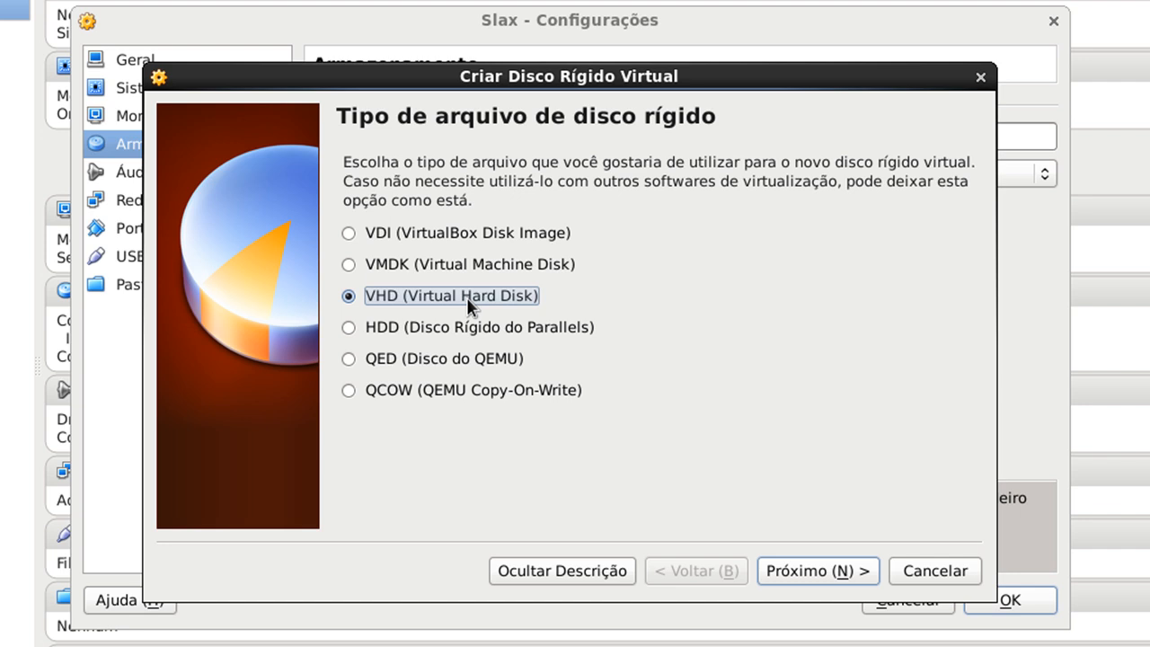
click(460, 330)
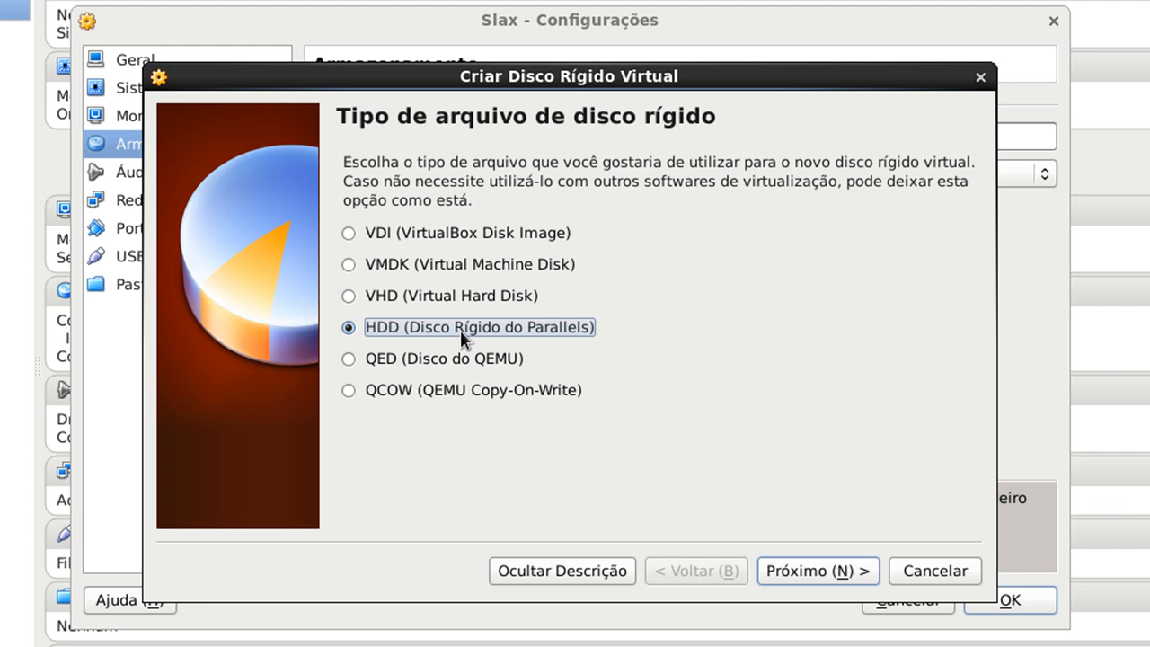
click(454, 365)
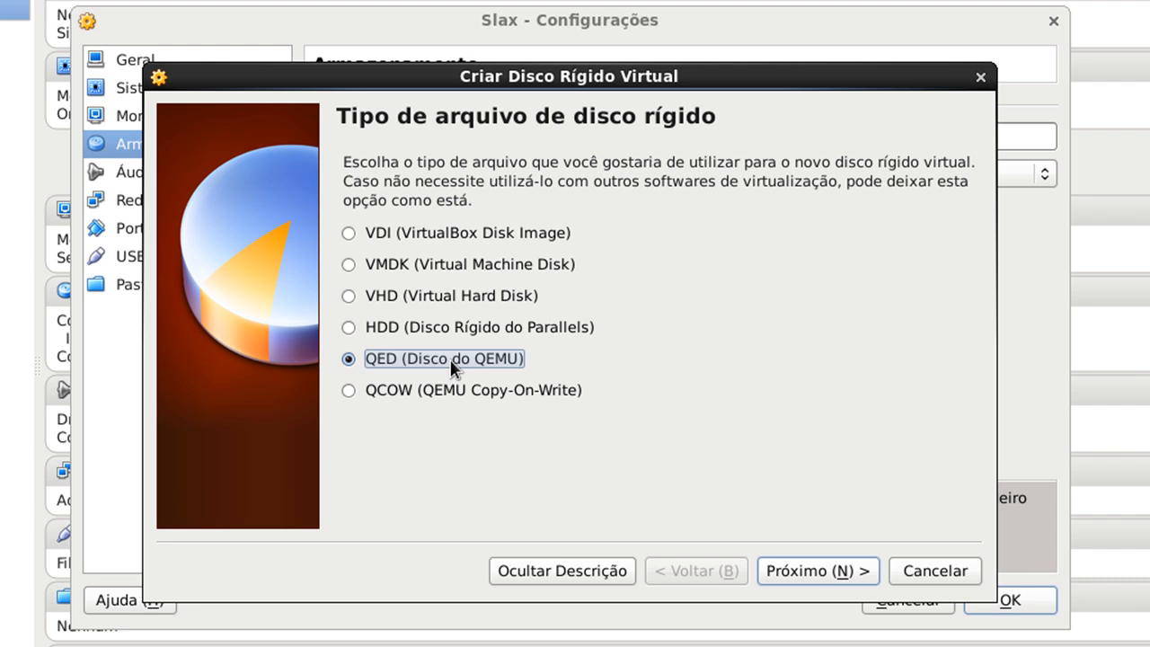
click(427, 389)
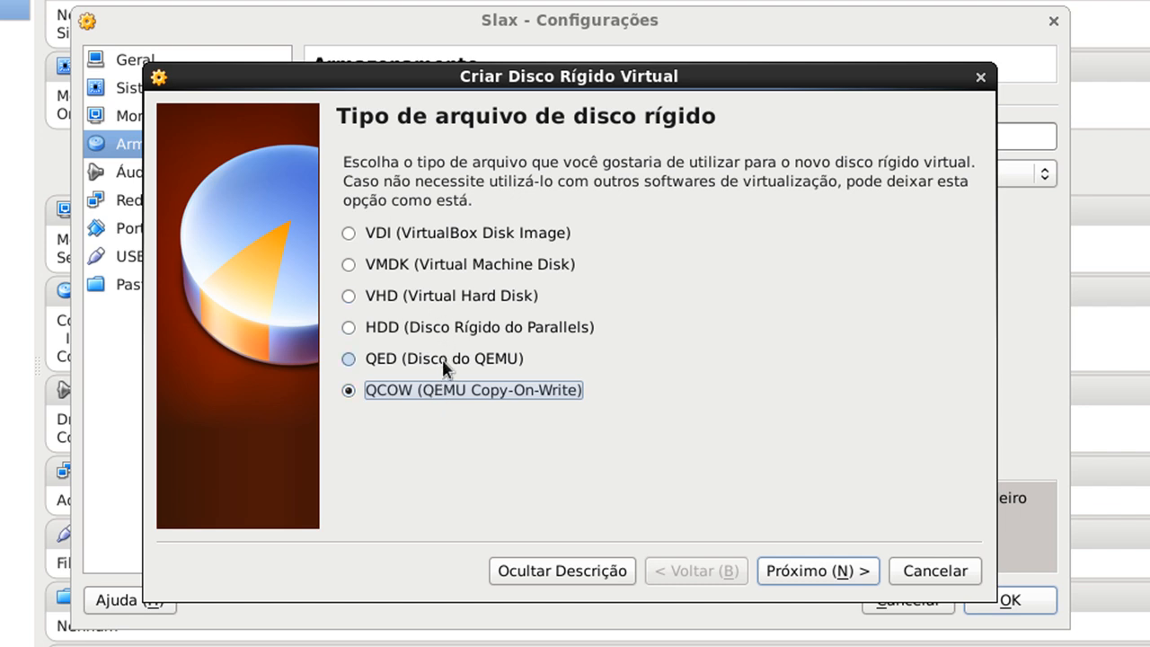
click(442, 359)
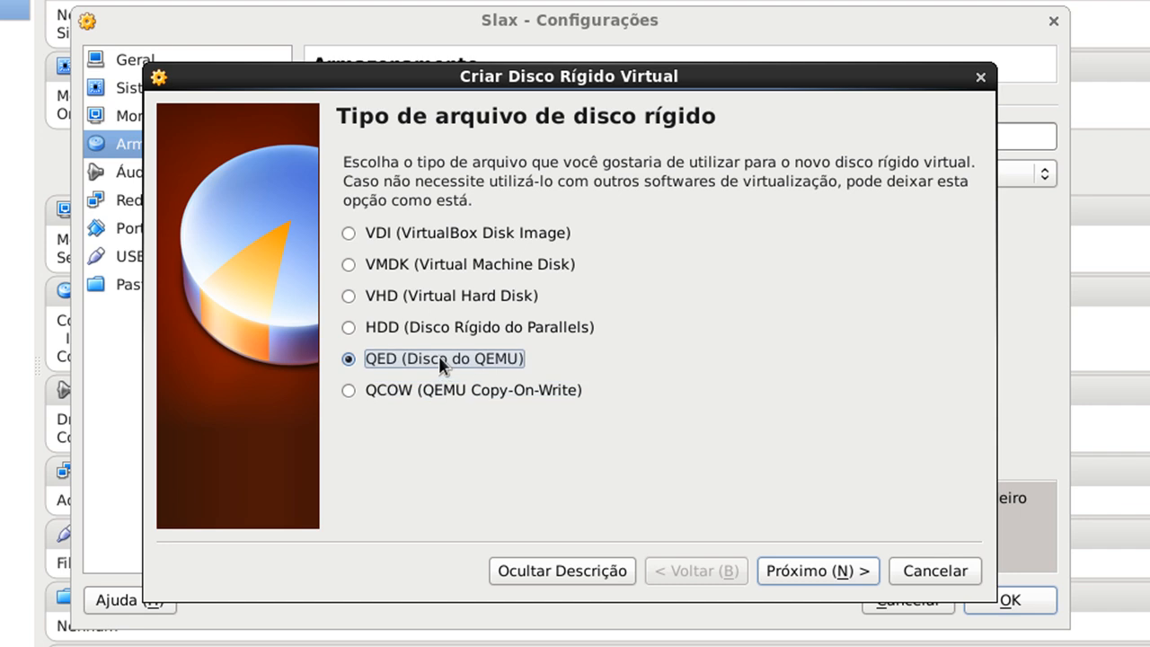
click(457, 329)
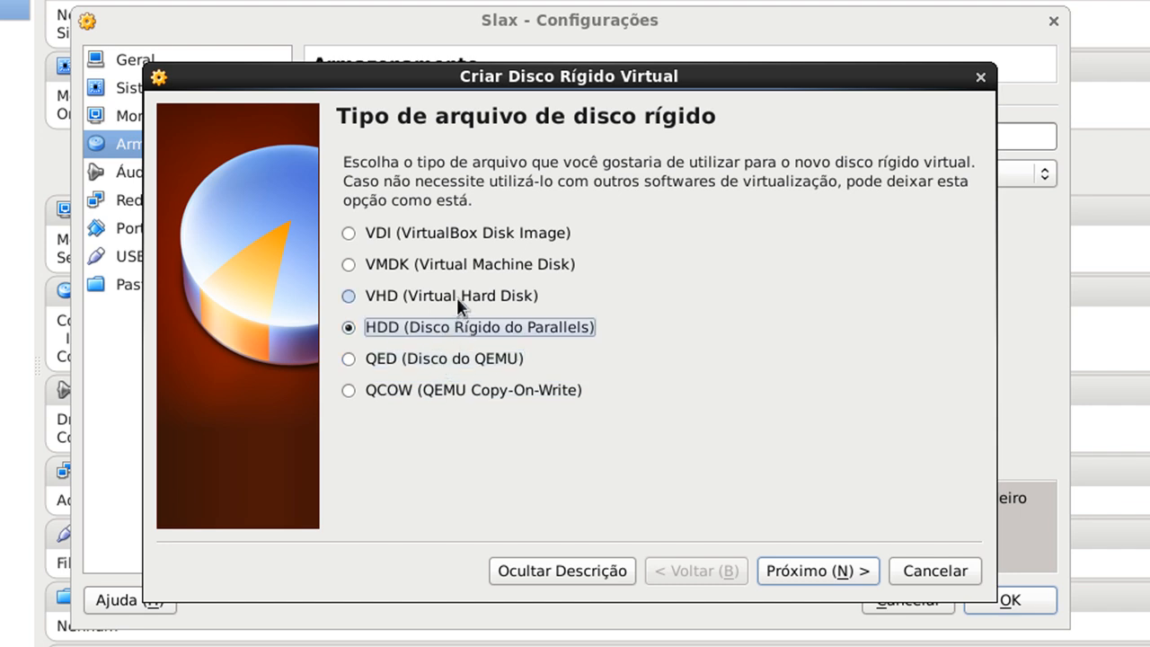
click(456, 297)
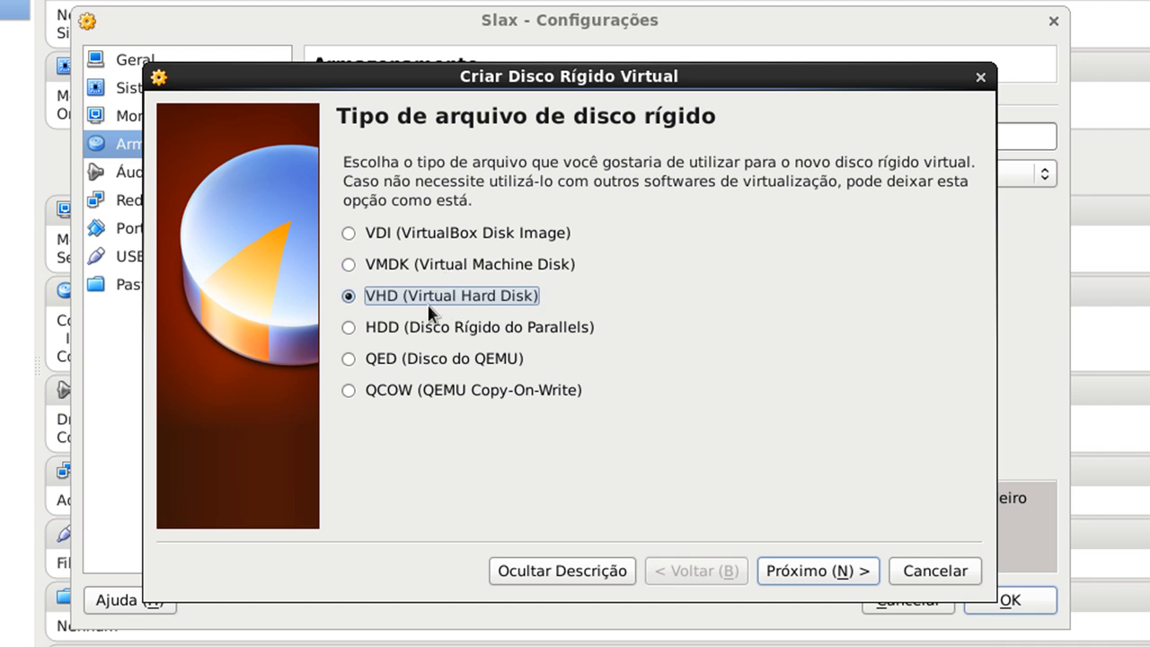
click(432, 266)
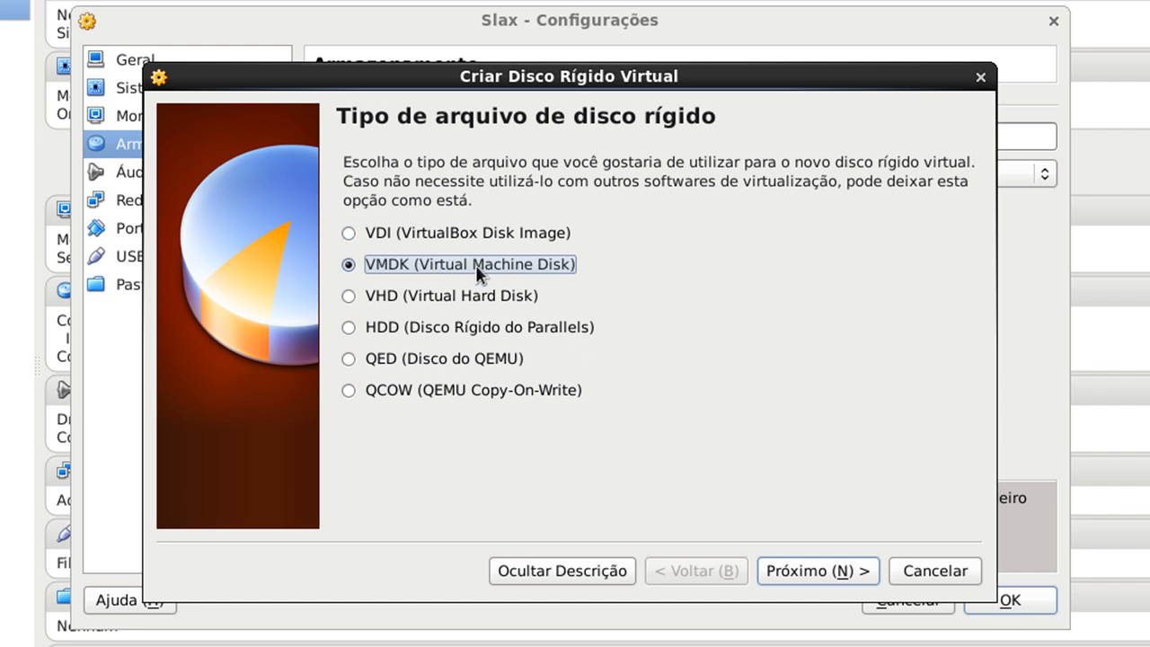
key(Up)
click(477, 265)
click(537, 307)
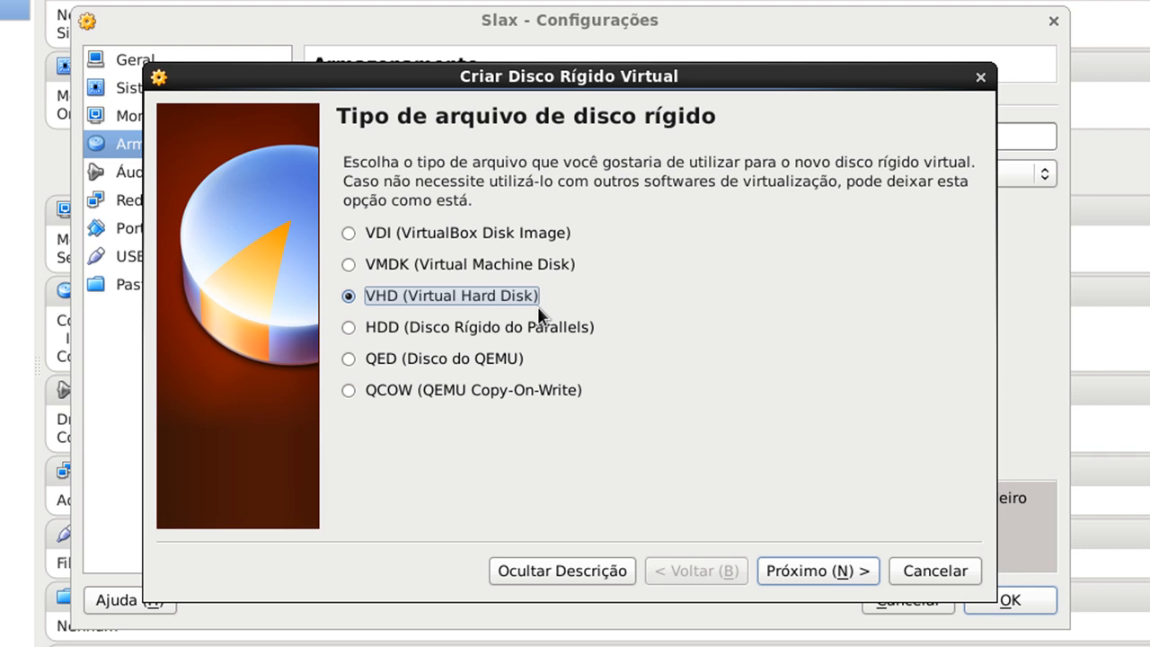
Choose the VMDK file type and dynamically allocated storage for the new hard disk.
click(496, 263)
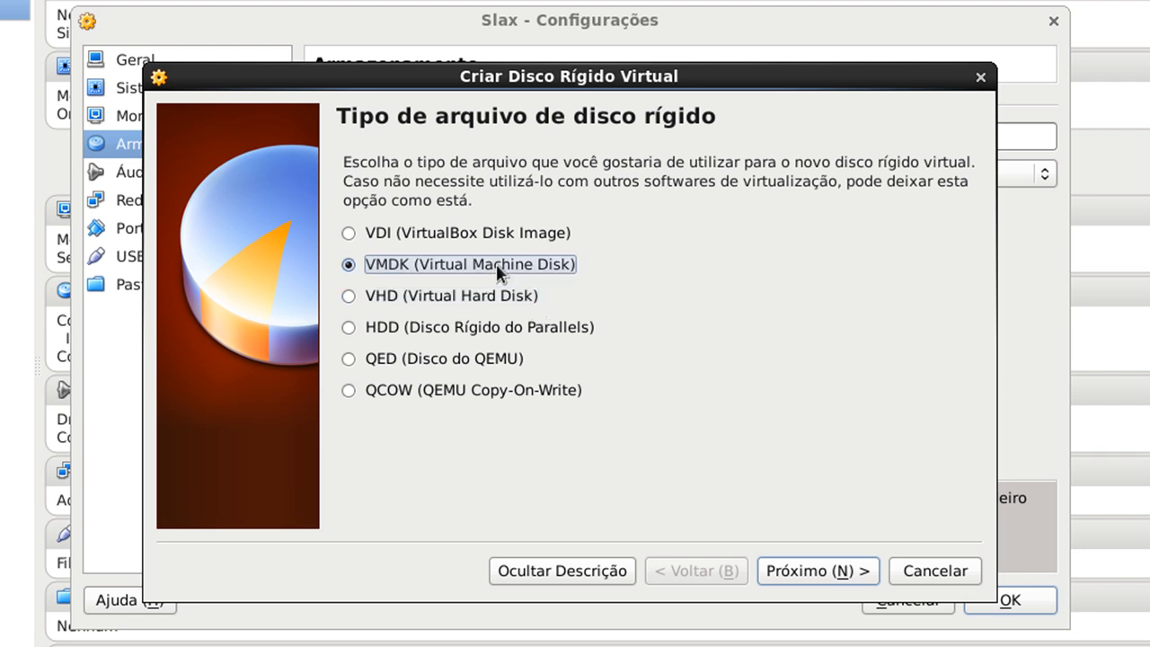
click(795, 573)
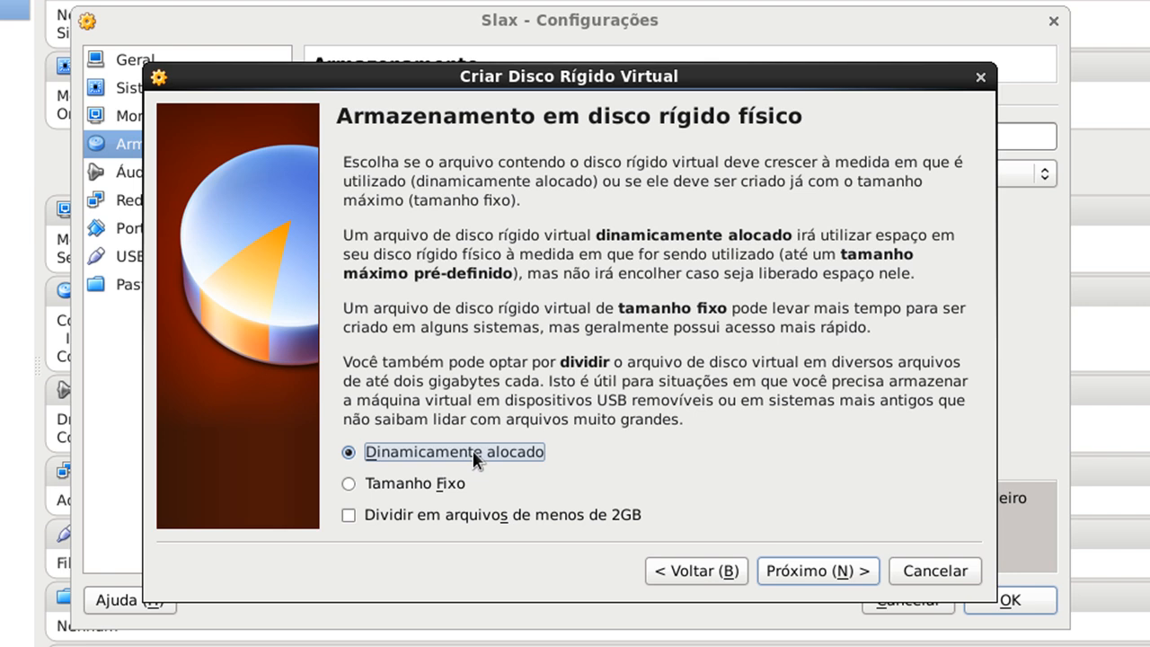
click(415, 484)
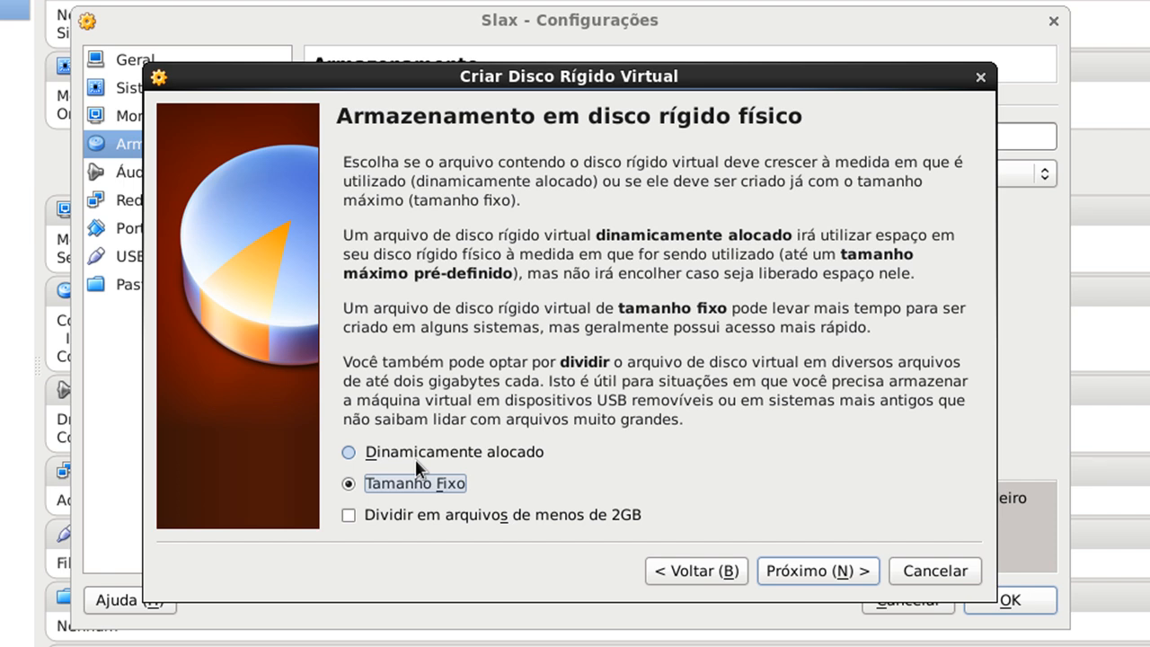
click(415, 457)
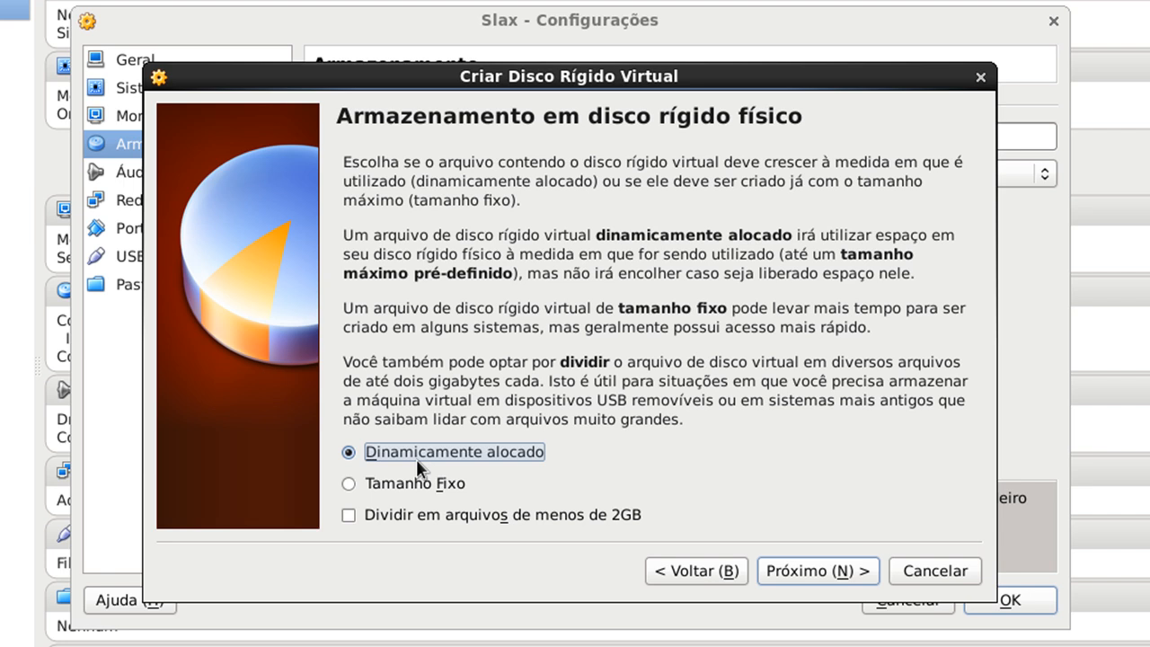
click(808, 573)
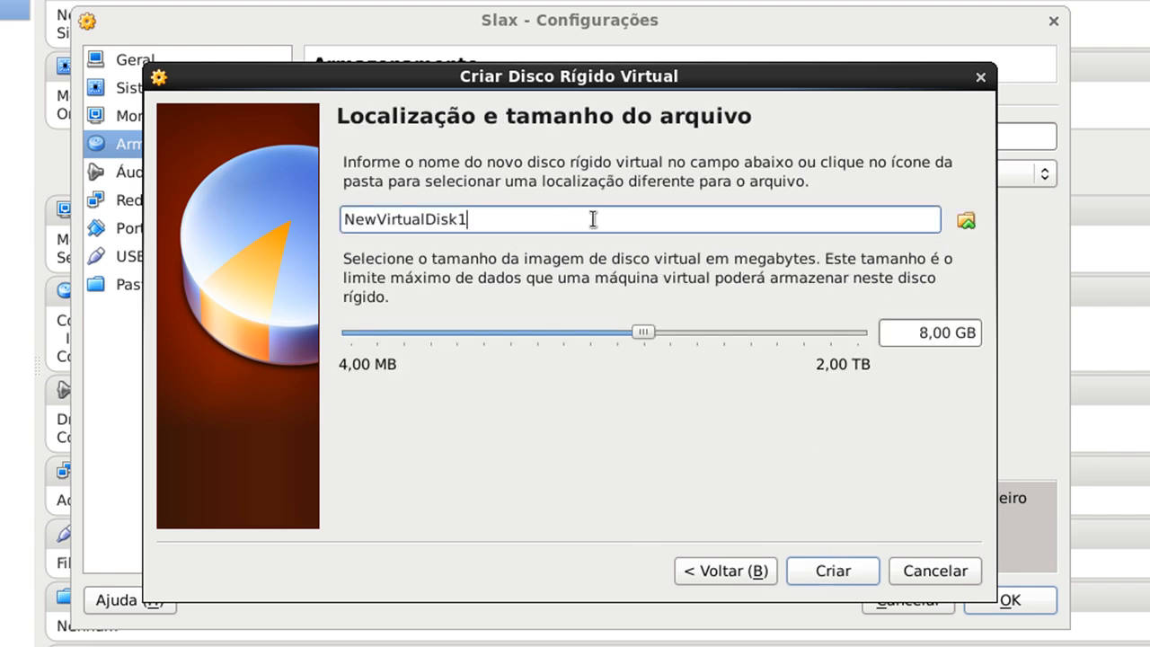
Check the folders offered for saving the new disk file, and leave the location dialog without choosing one.
drag(580, 222, 169, 228)
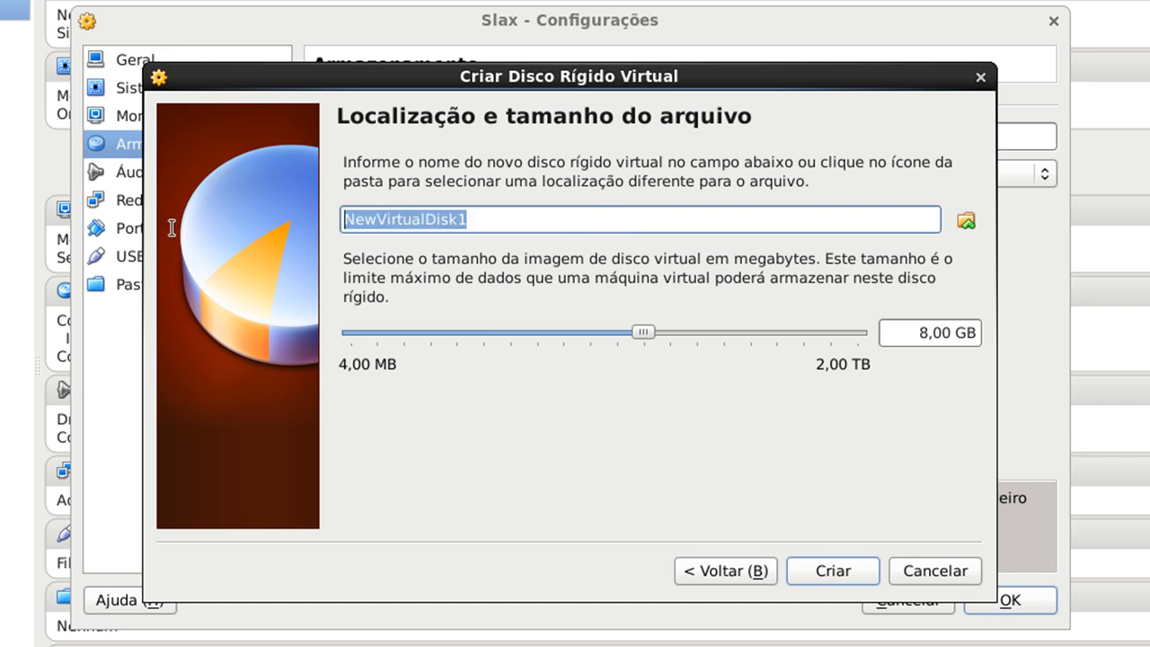
click(961, 225)
click(660, 297)
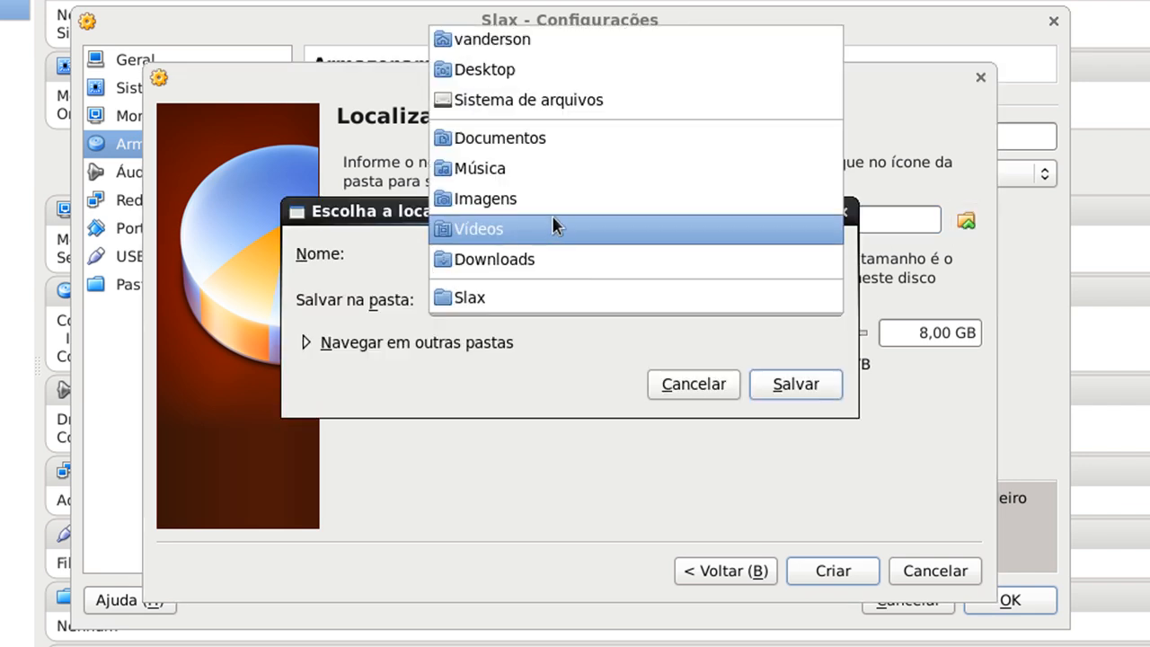
click(553, 370)
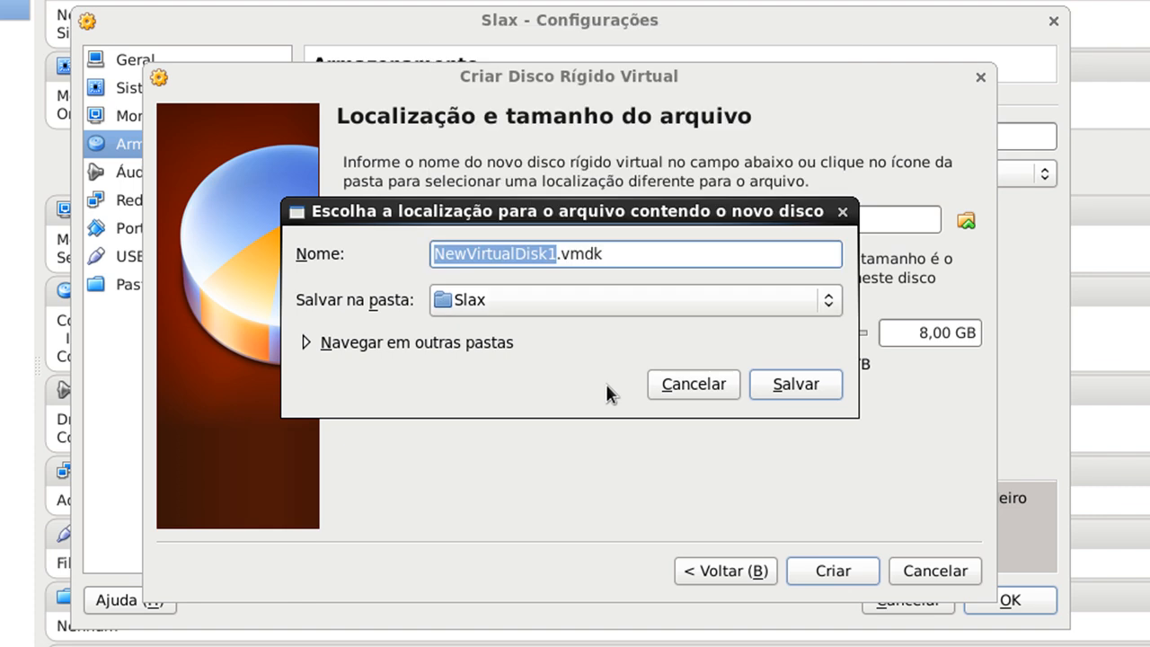
click(677, 389)
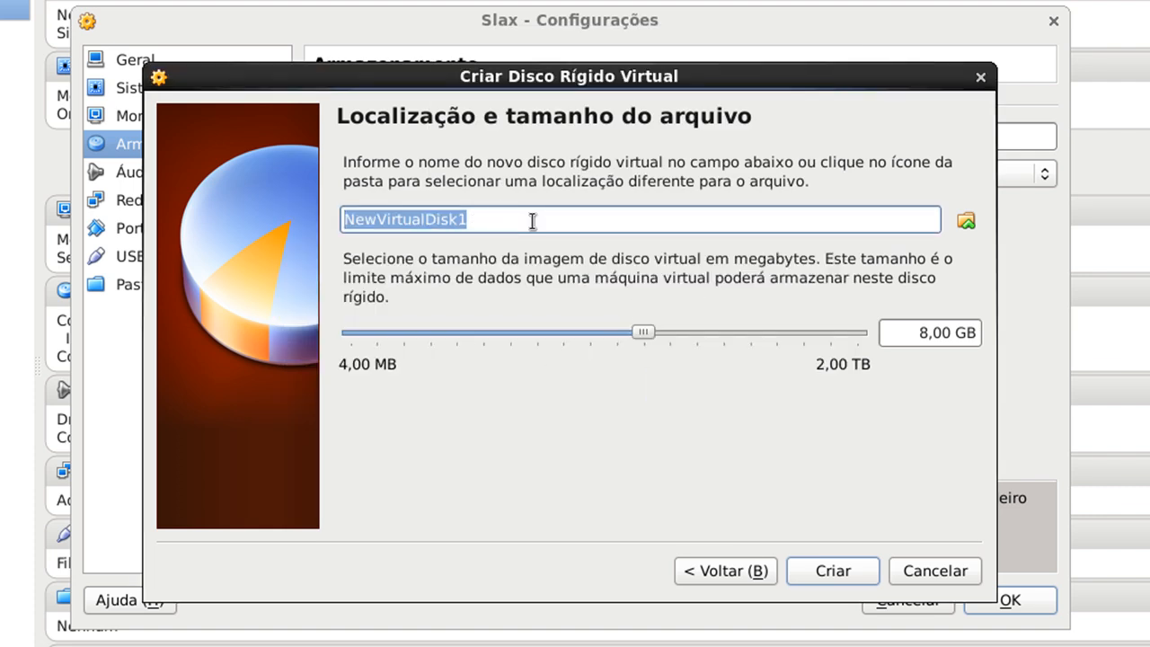
Name the new virtual disk Slax, set its size to 10 GB, and create it.
text(Slax)
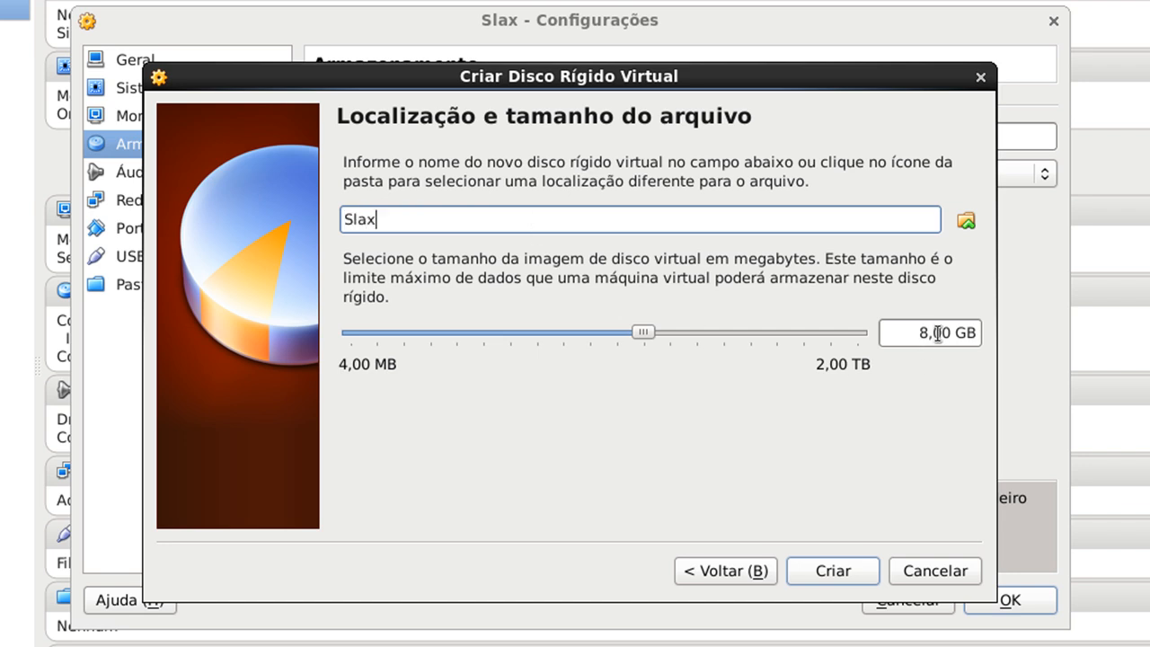
drag(942, 333, 852, 349)
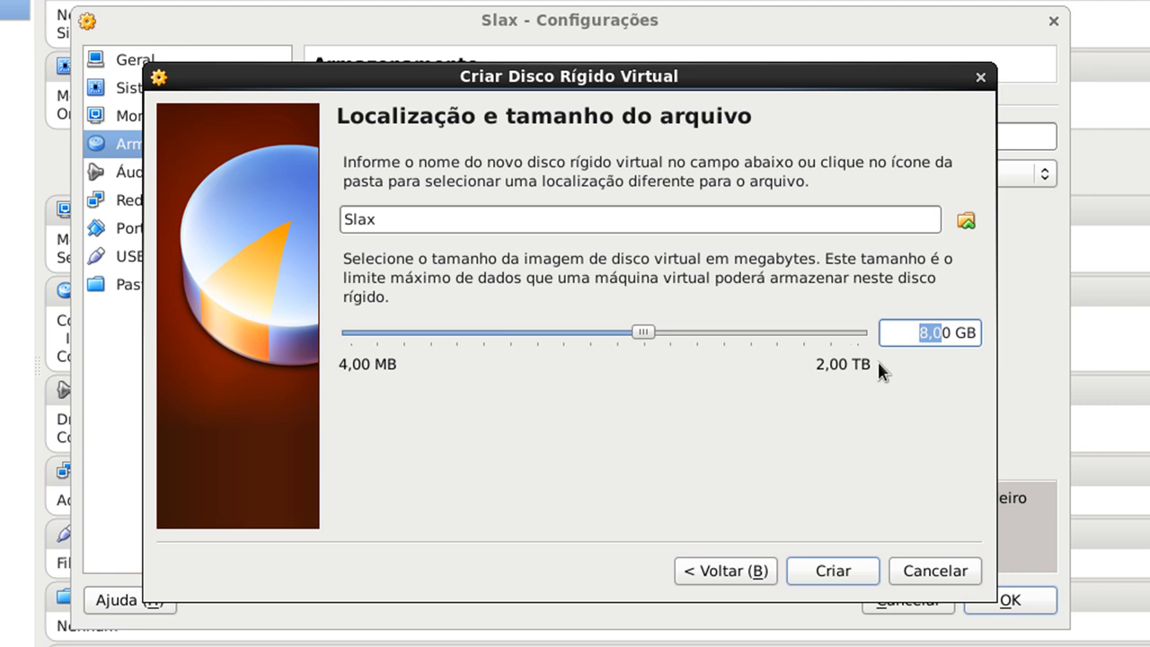
text(1)
click(828, 572)
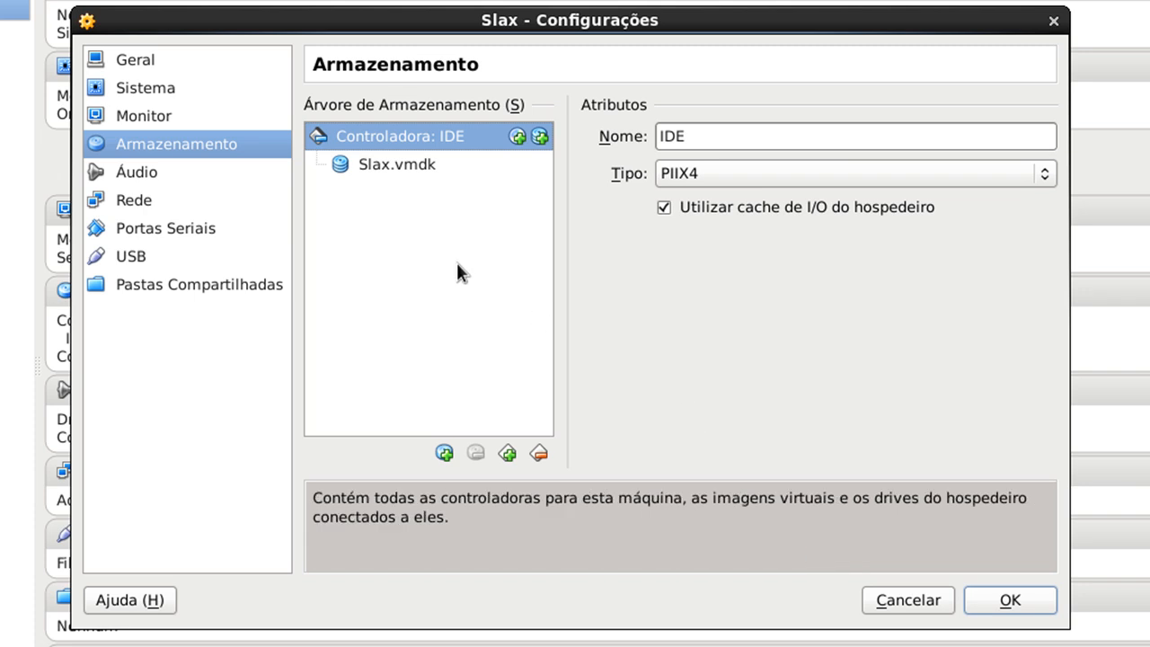
Review the attributes of the Slax.vmdk disk and its IDE controller.
click(436, 166)
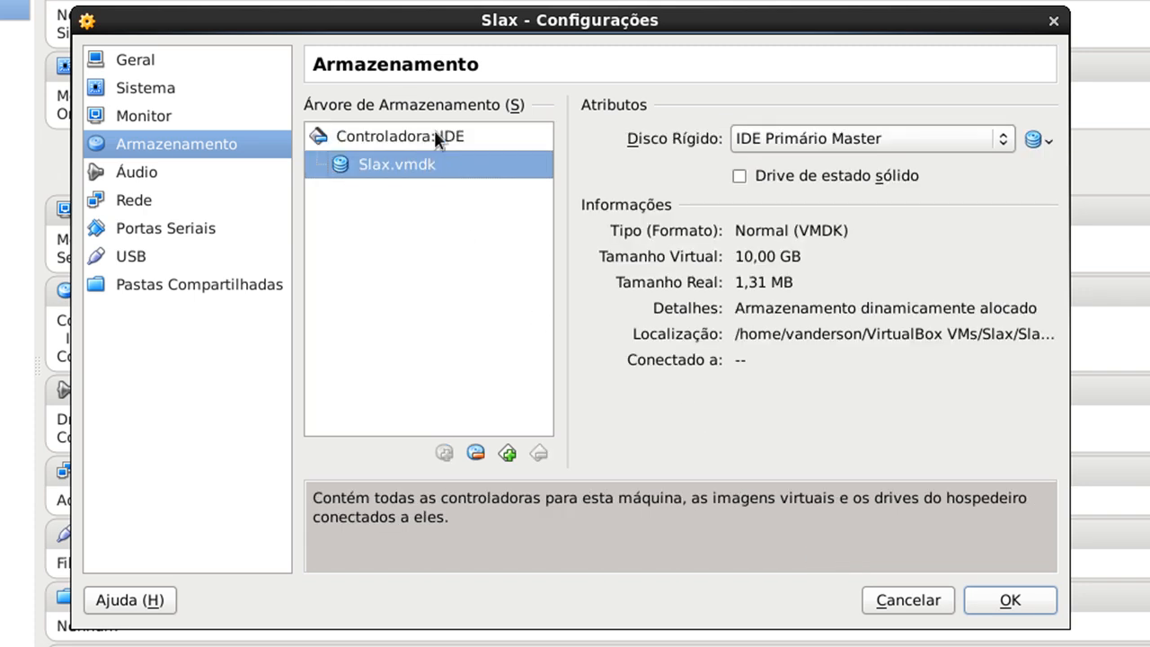
click(457, 145)
click(446, 165)
Add SATA, SCSI, SAS and floppy controllers to Slax's storage tree.
click(508, 452)
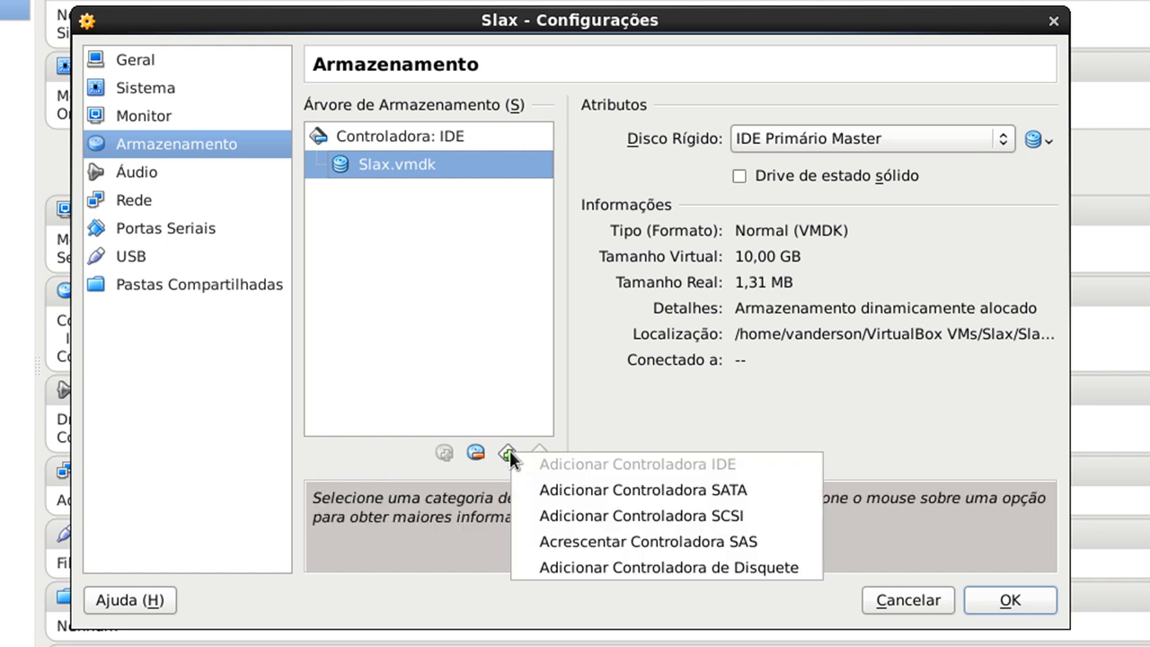
click(577, 492)
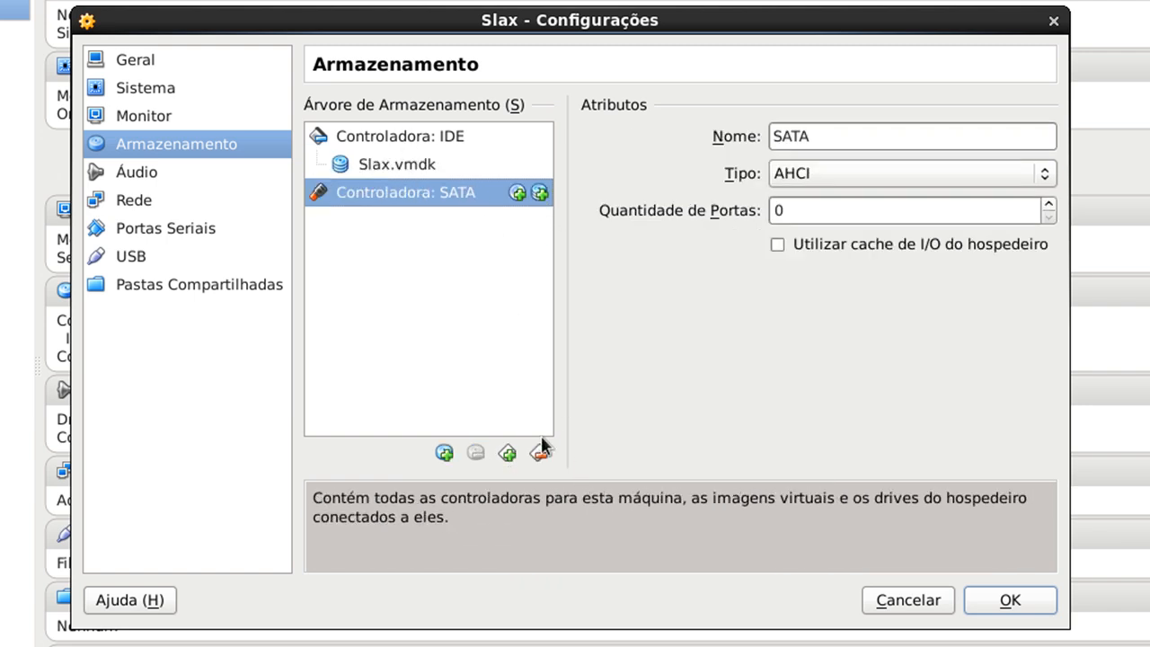
click(504, 457)
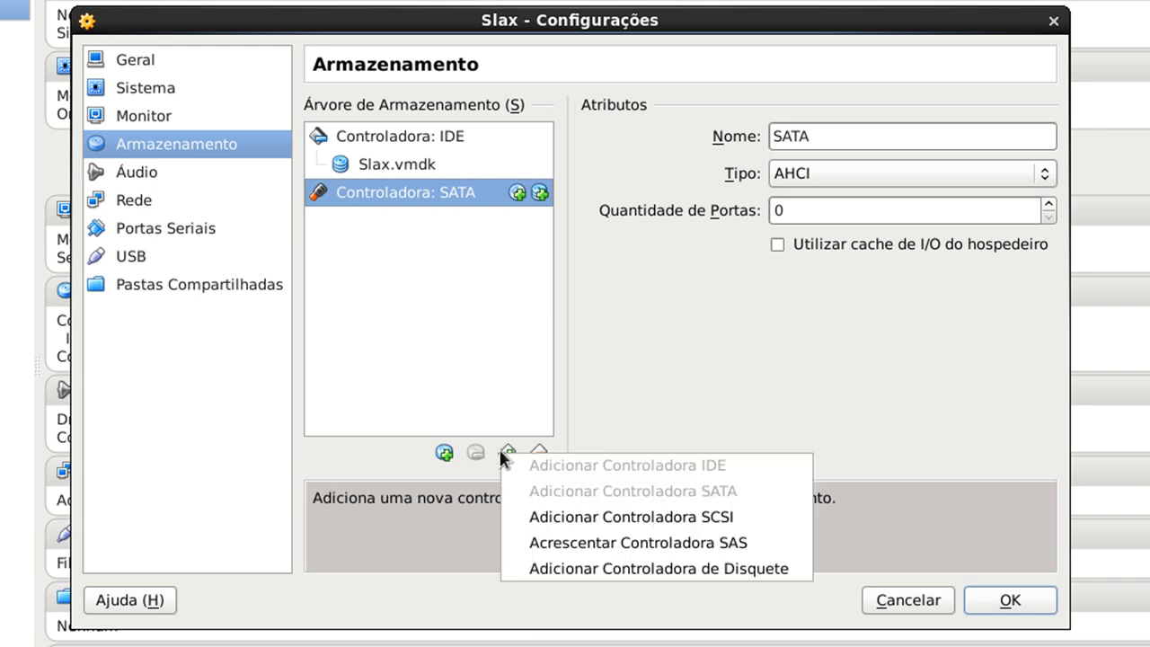
click(583, 518)
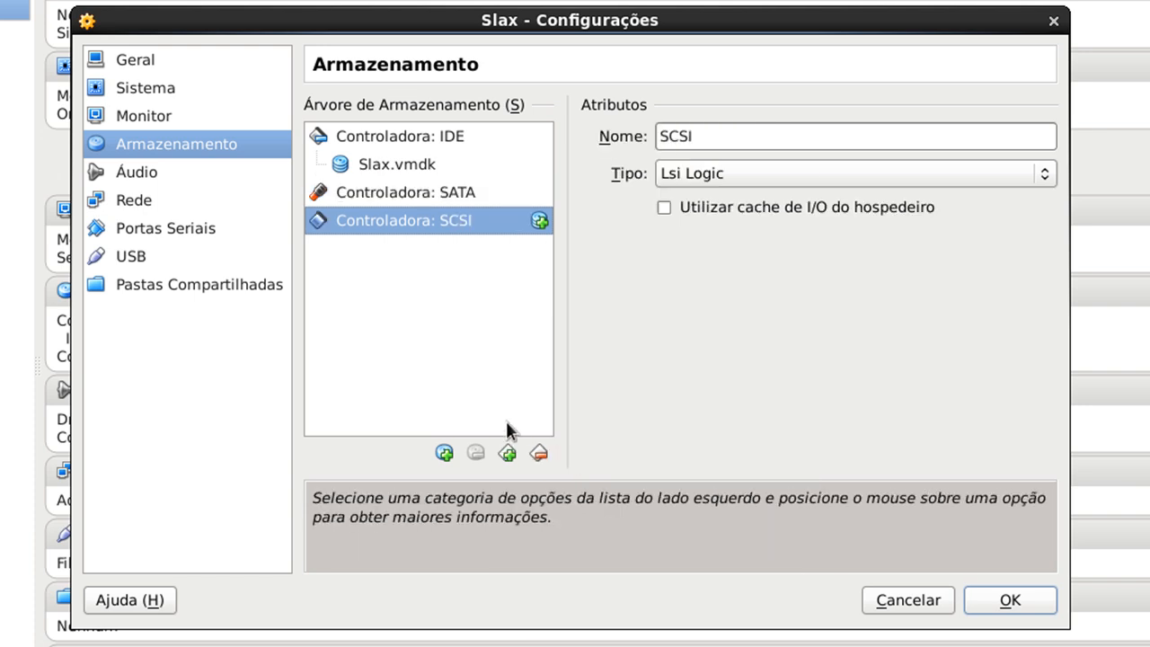
click(505, 455)
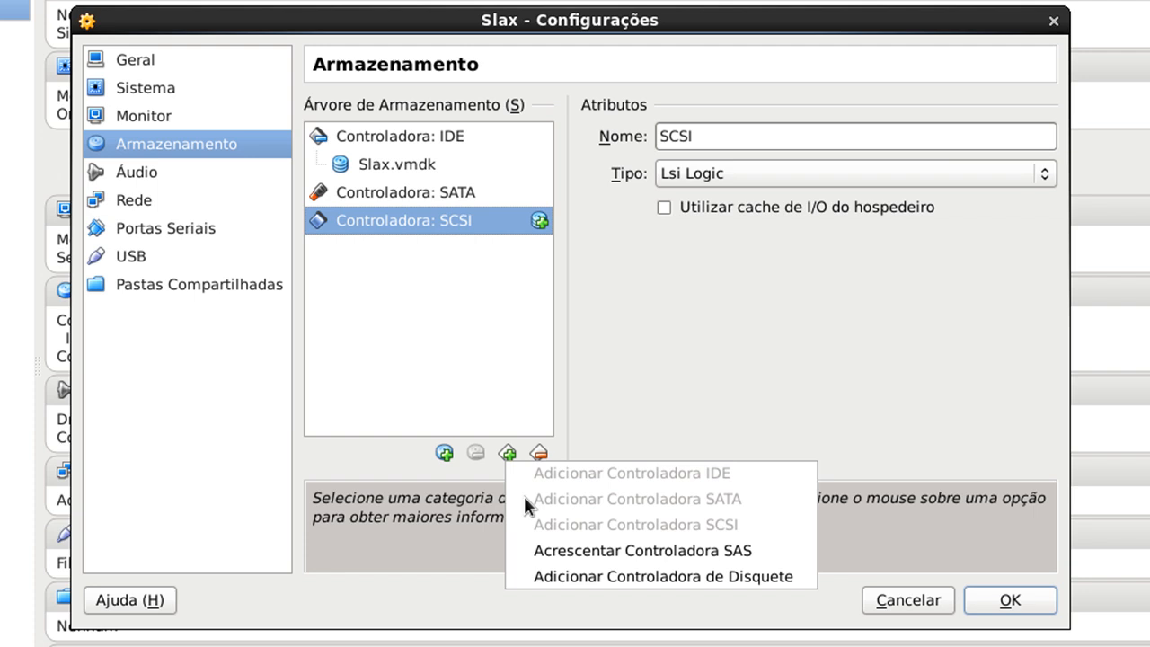
click(557, 545)
click(499, 455)
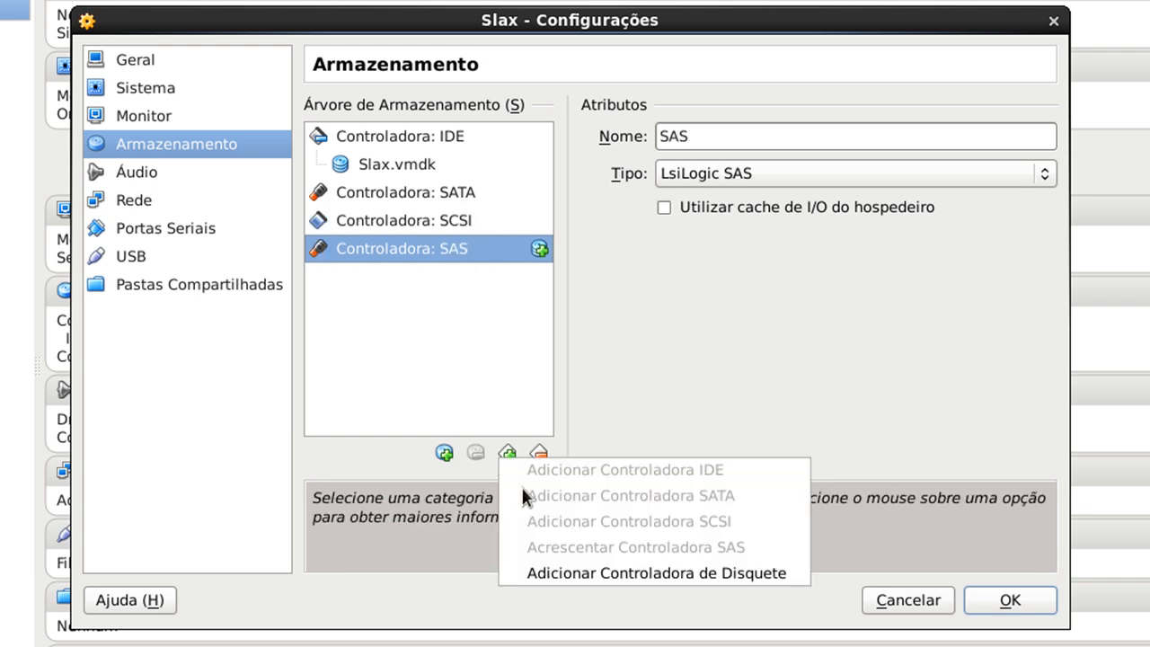
click(557, 568)
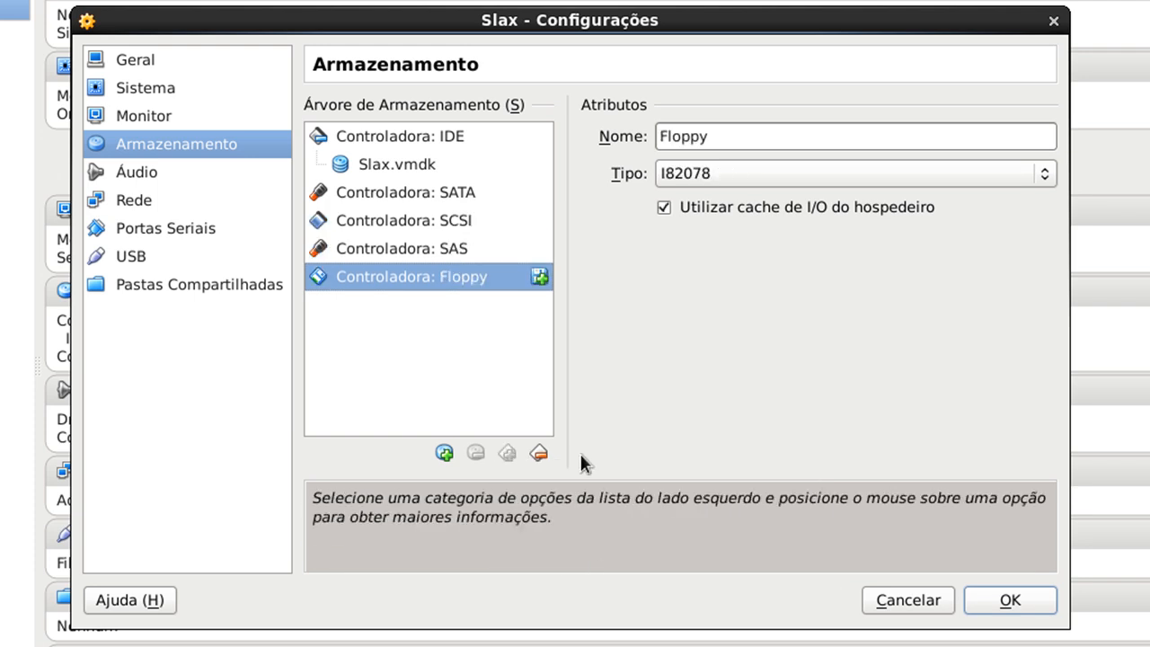
Add an empty floppy drive to the Floppy controller in Slax's storage tree.
click(540, 276)
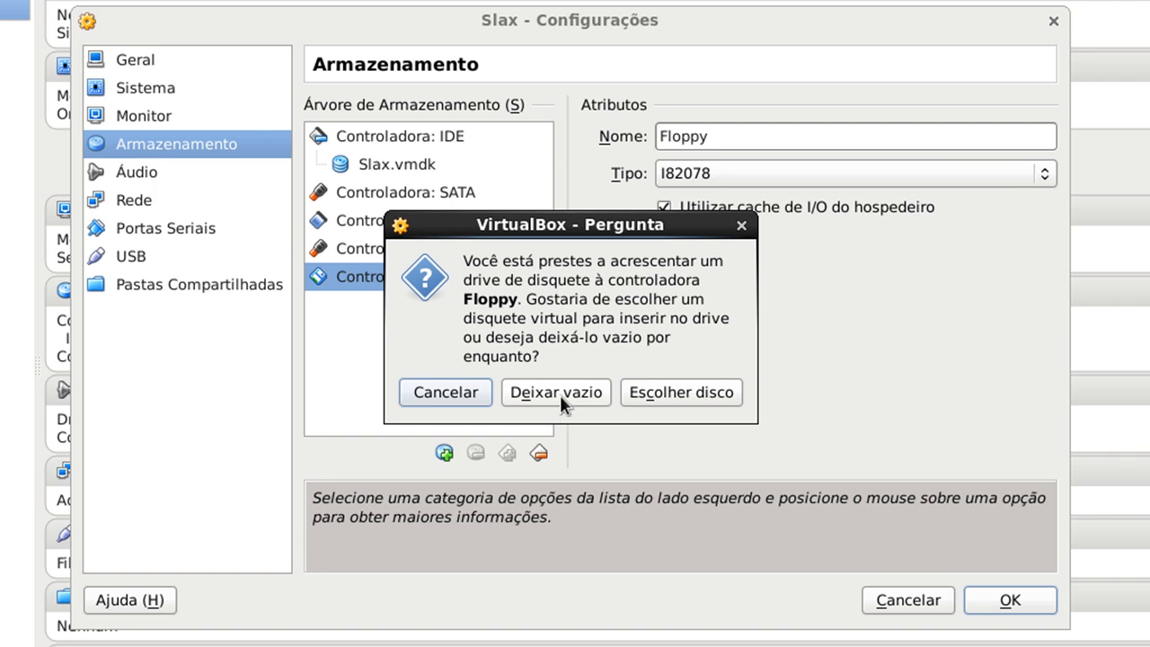
click(528, 393)
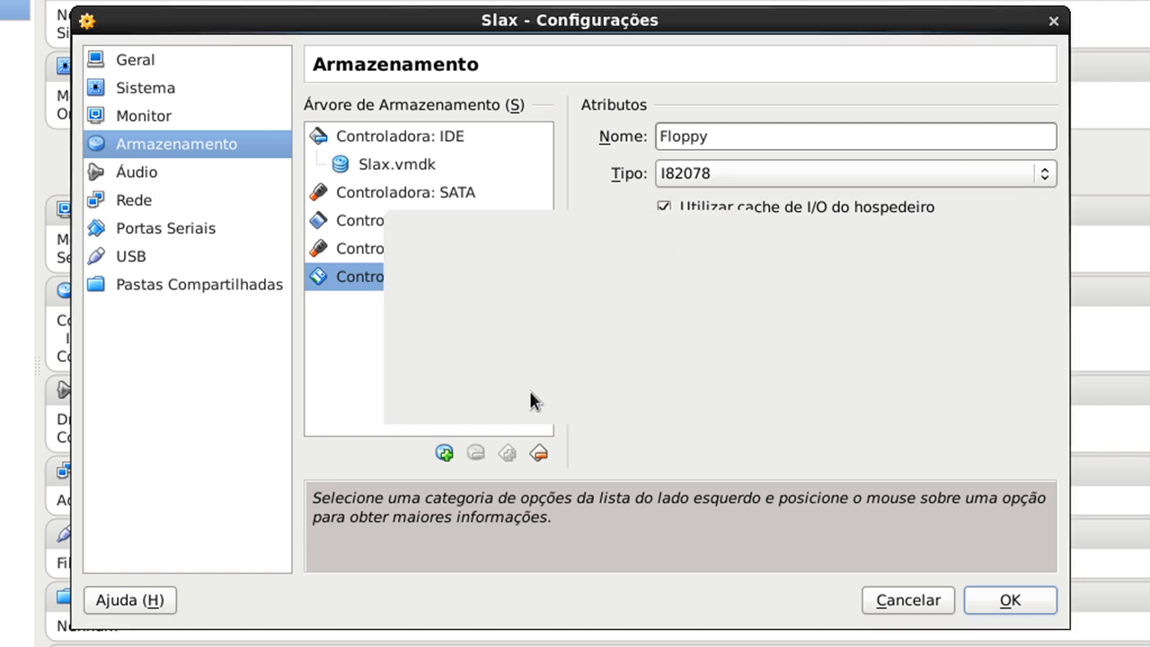
click(398, 314)
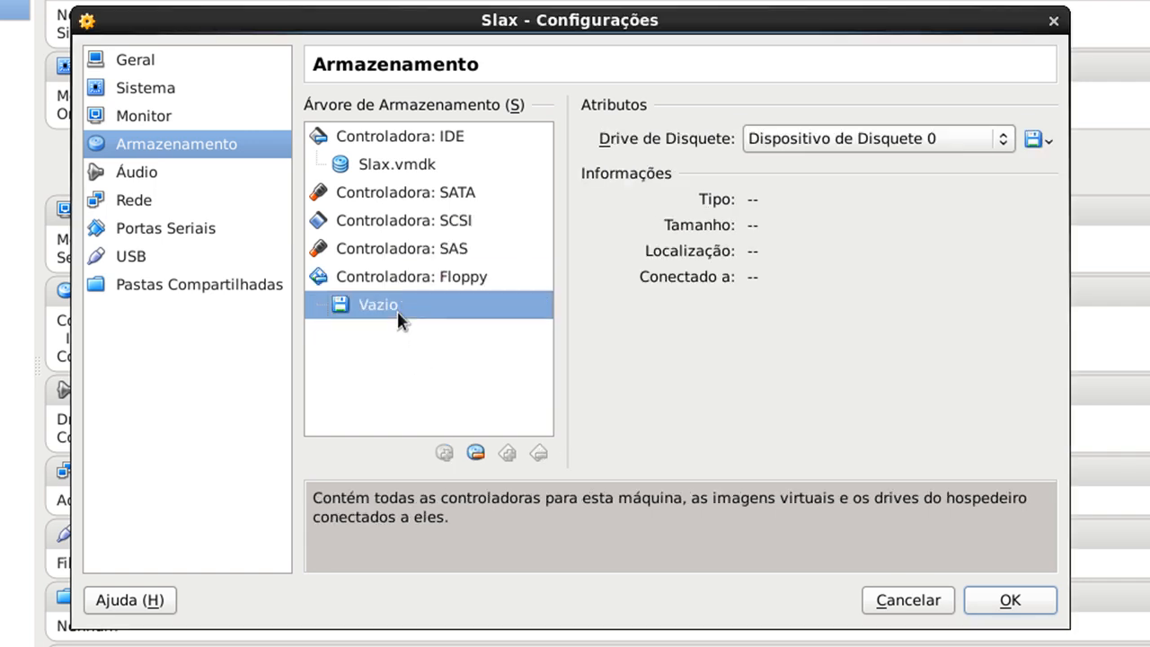
click(396, 282)
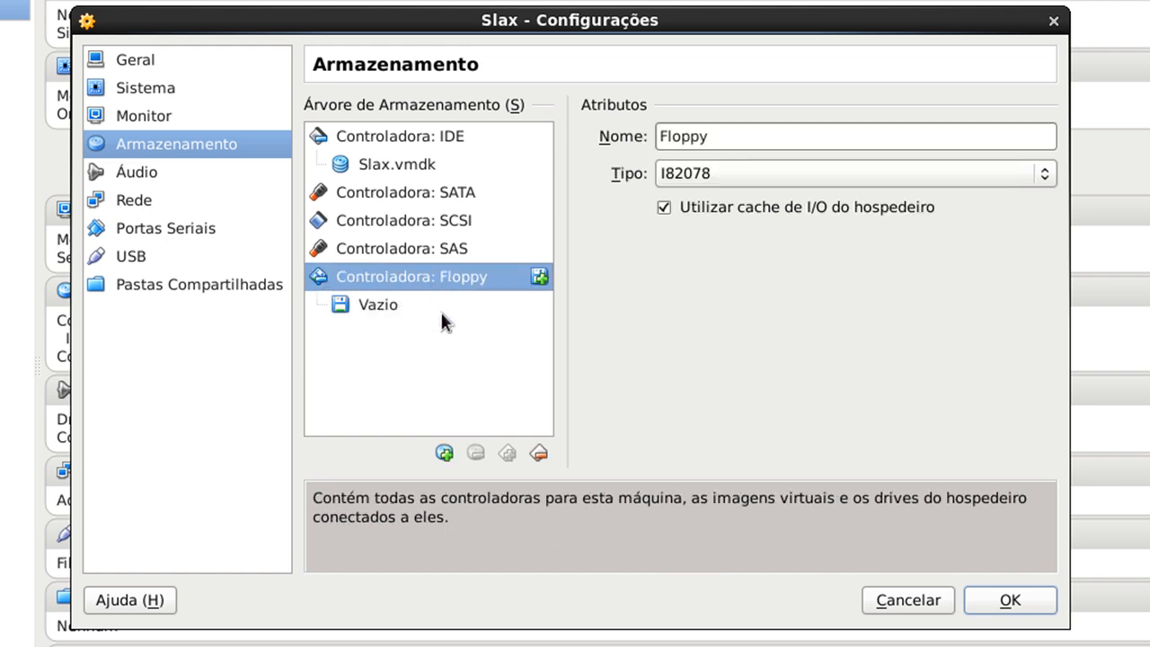
Remove the Floppy, SAS, SCSI and SATA controllers from Slax's storage tree, keeping only the IDE controller.
click(429, 136)
click(425, 221)
click(431, 249)
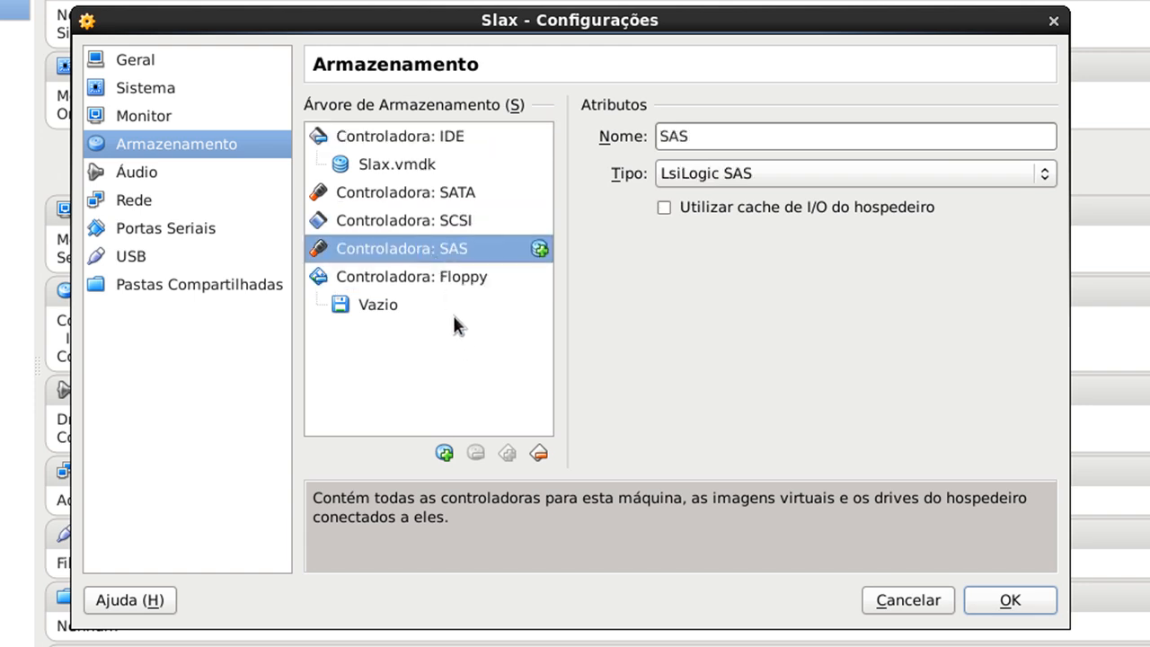
click(450, 278)
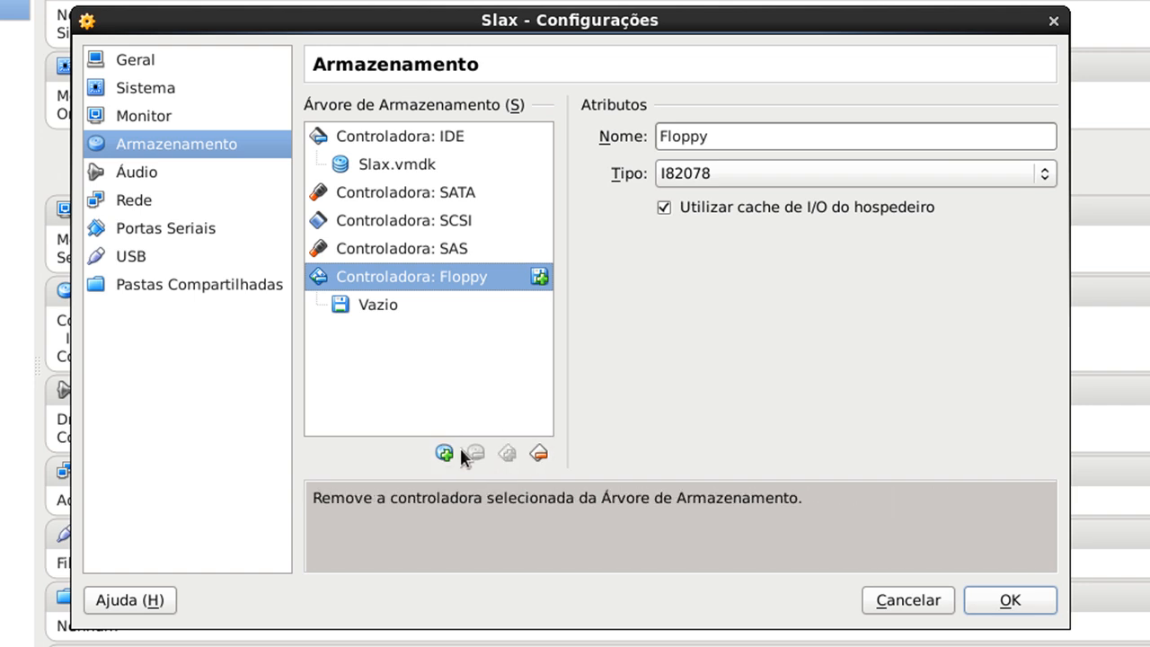
click(540, 453)
click(539, 453)
click(539, 453)
click(540, 453)
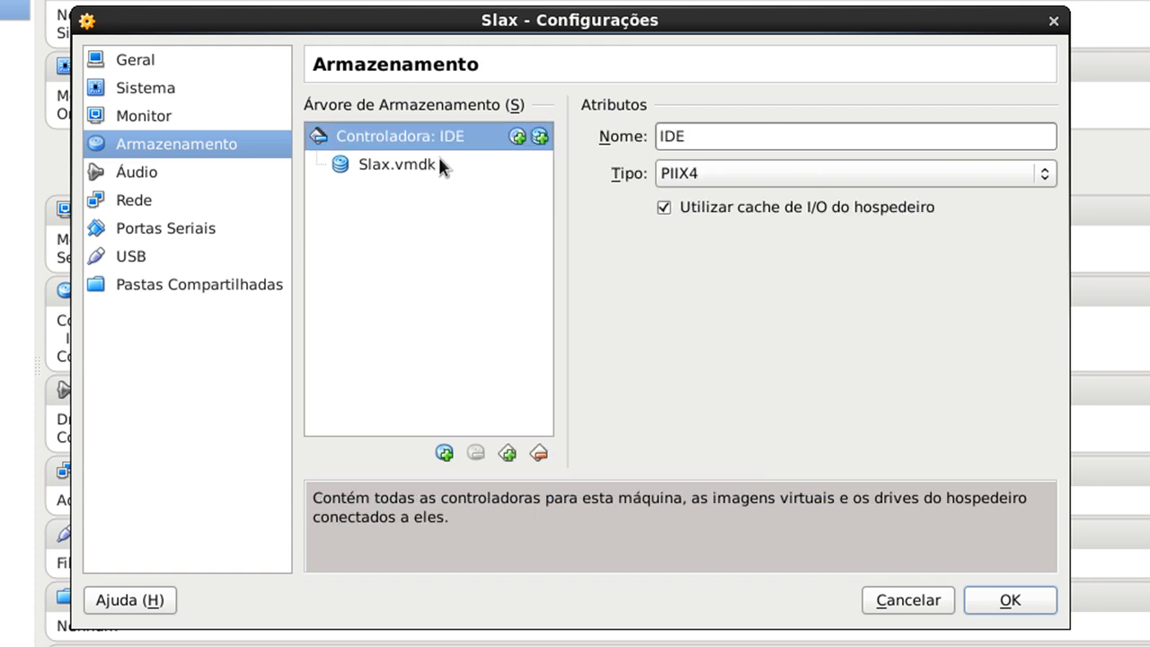
Add a CD/DVD drive to the IDE controller and leave it empty.
click(515, 138)
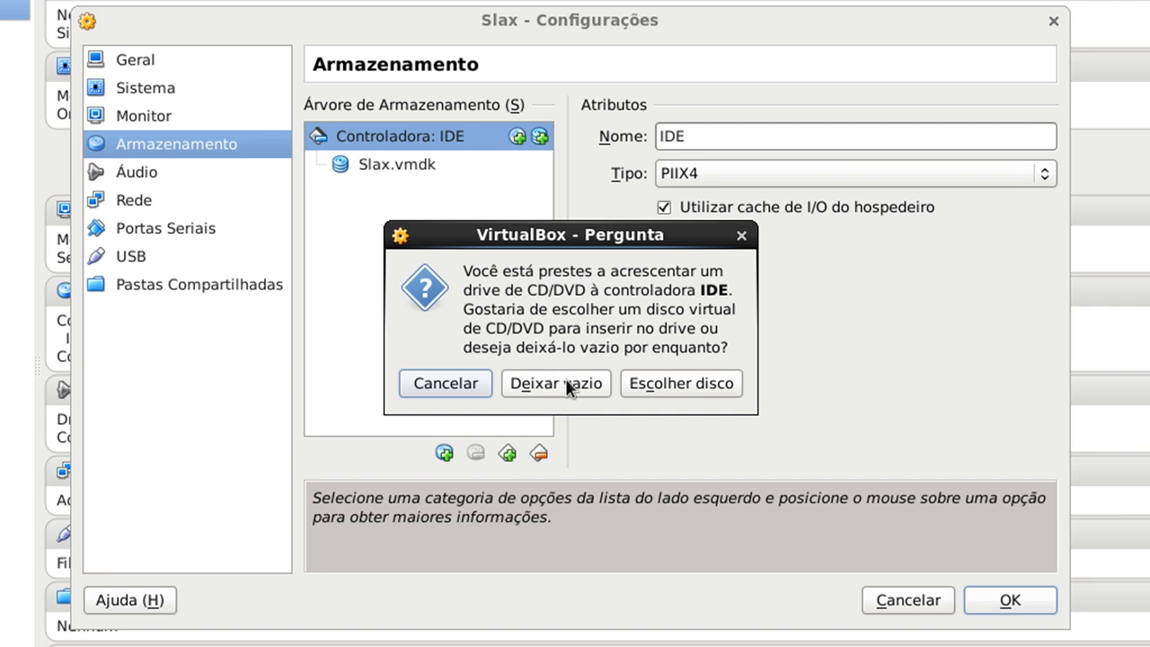
click(569, 384)
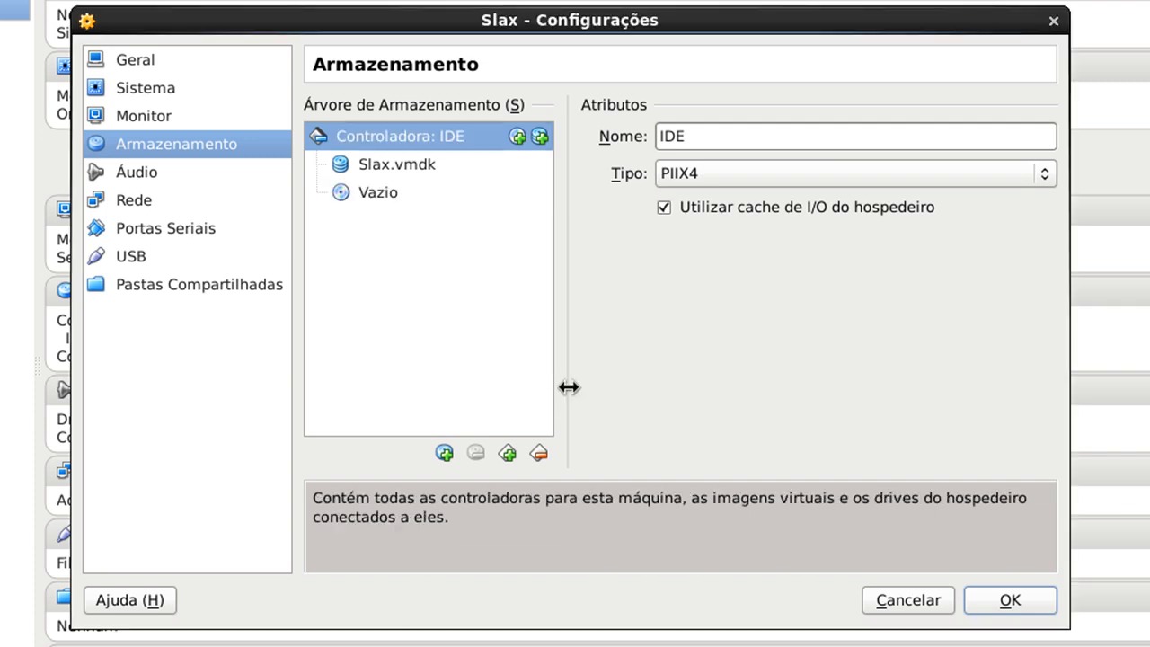
click(405, 205)
Review the attributes and IDE channel options of the Slax.vmdk disk and the empty CD/DVD drive.
click(408, 163)
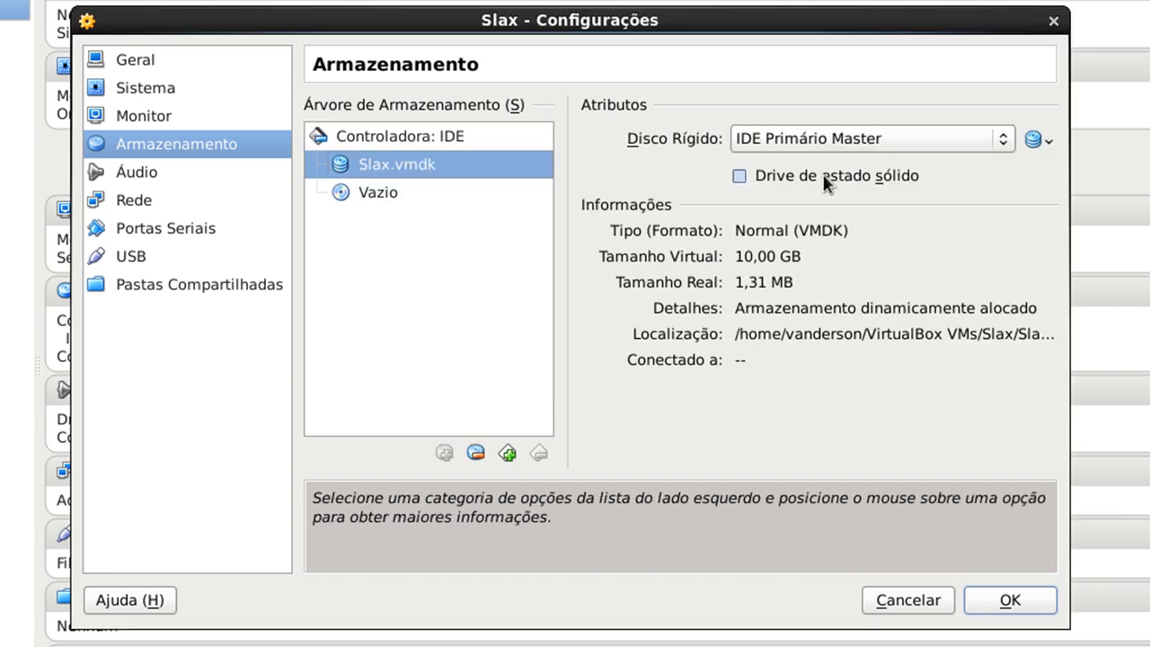
click(856, 142)
click(856, 143)
click(446, 190)
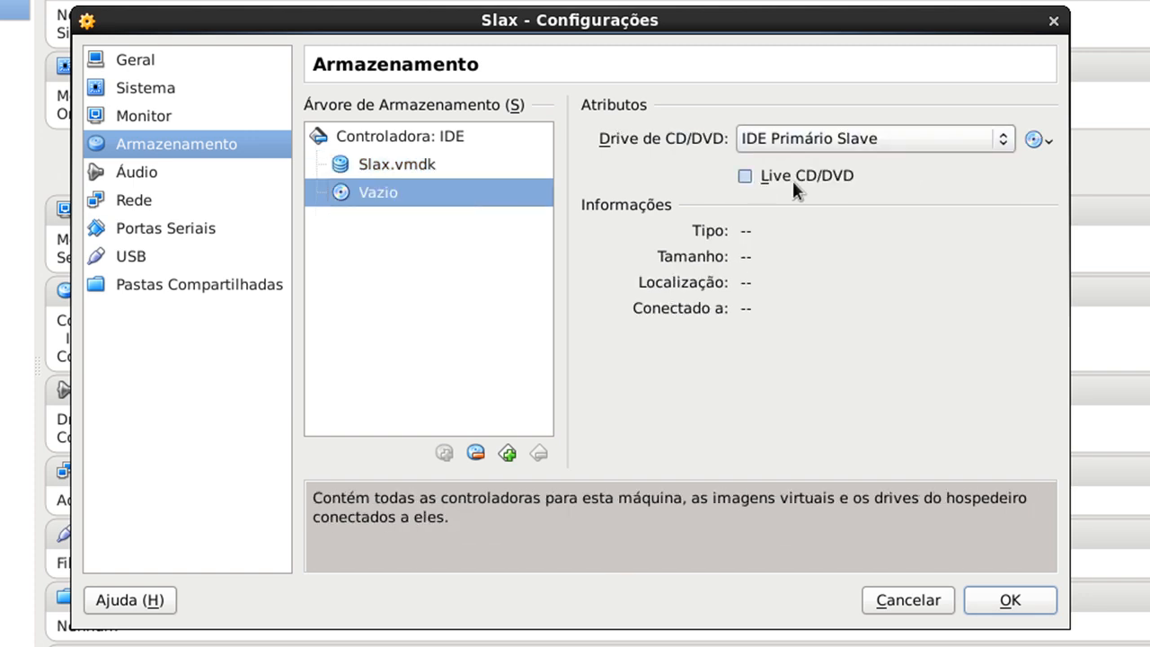
click(847, 139)
click(832, 144)
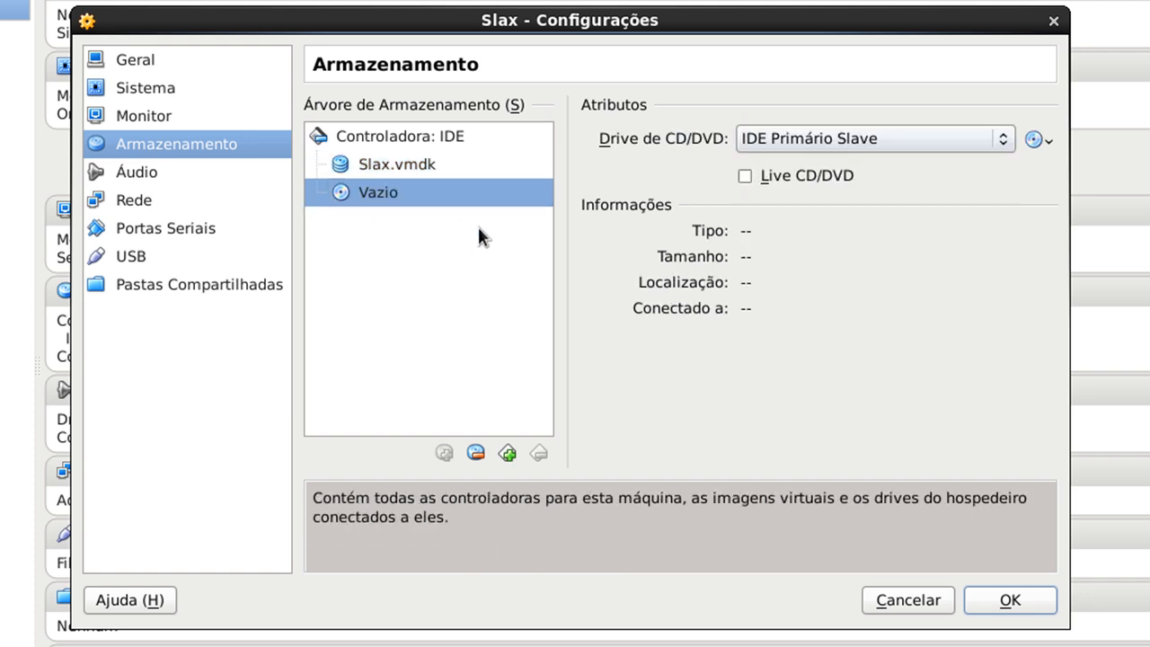
click(422, 134)
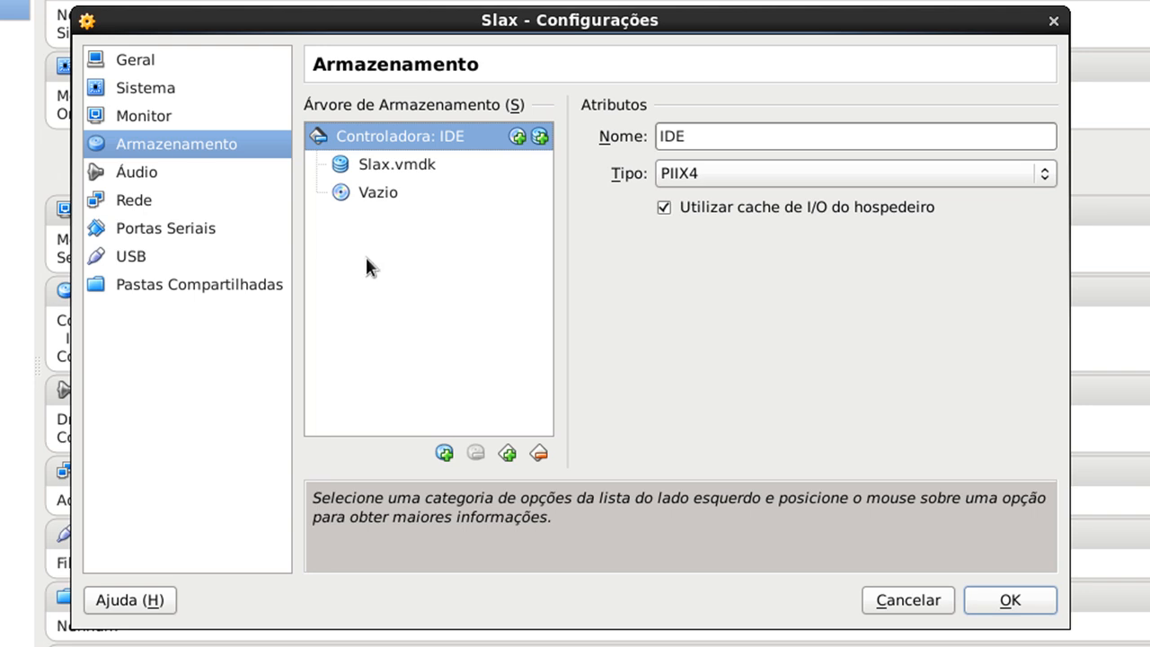
click(375, 191)
click(375, 169)
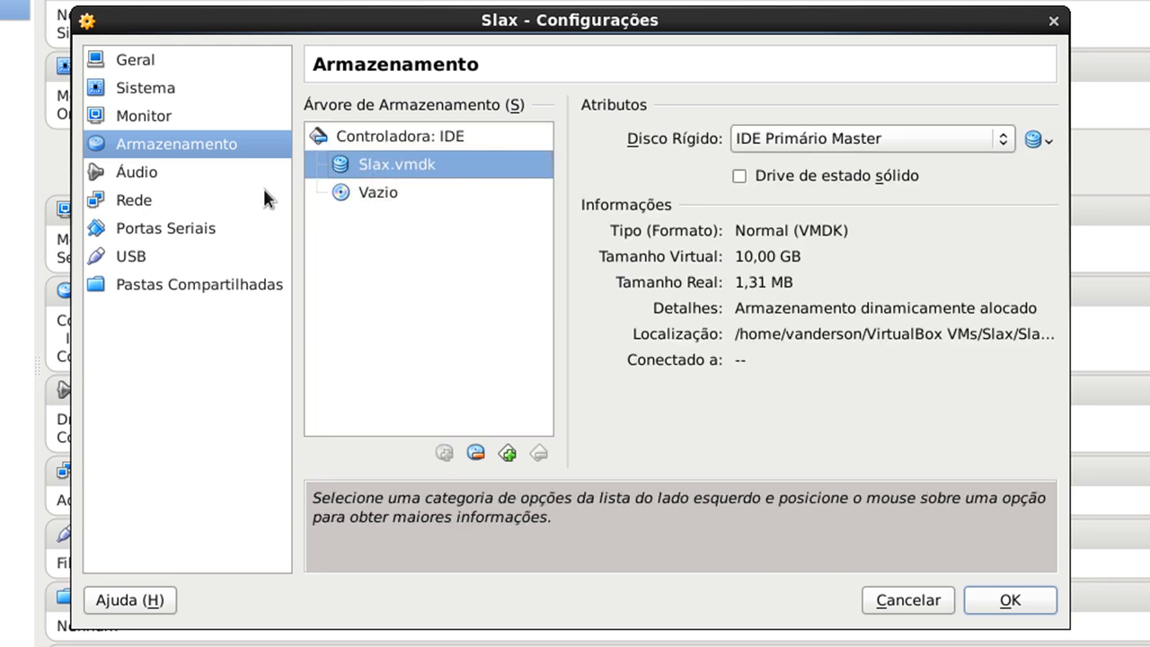
Check the host audio driver options in Slax's audio settings, keeping PulseAudio selected.
click(182, 173)
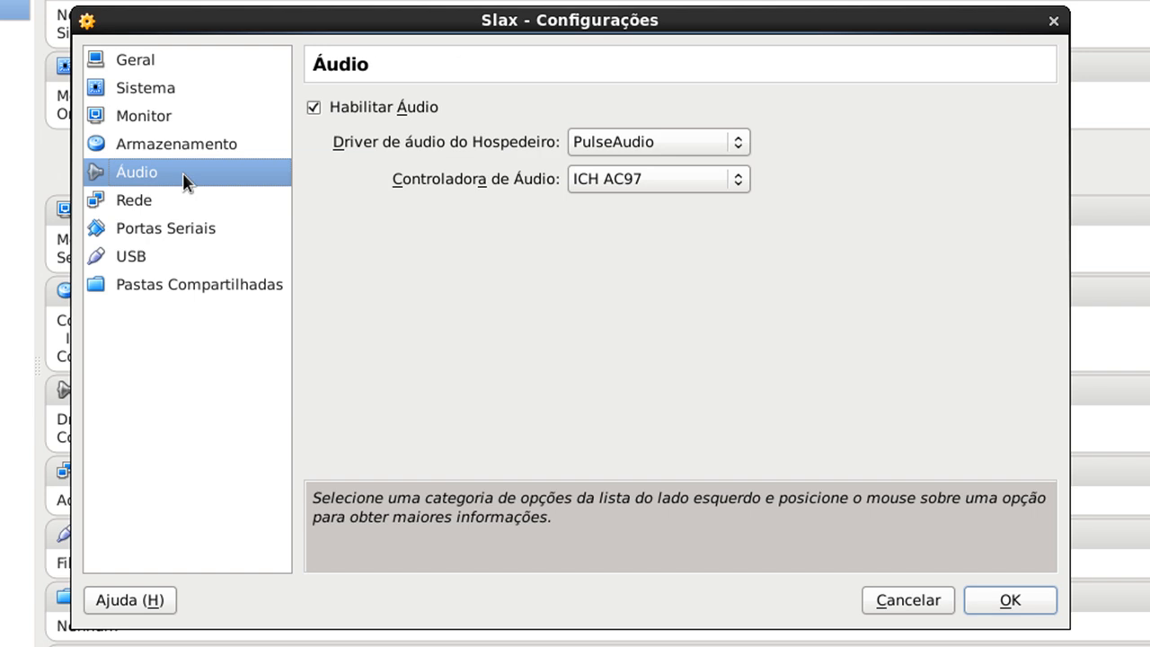
click(691, 146)
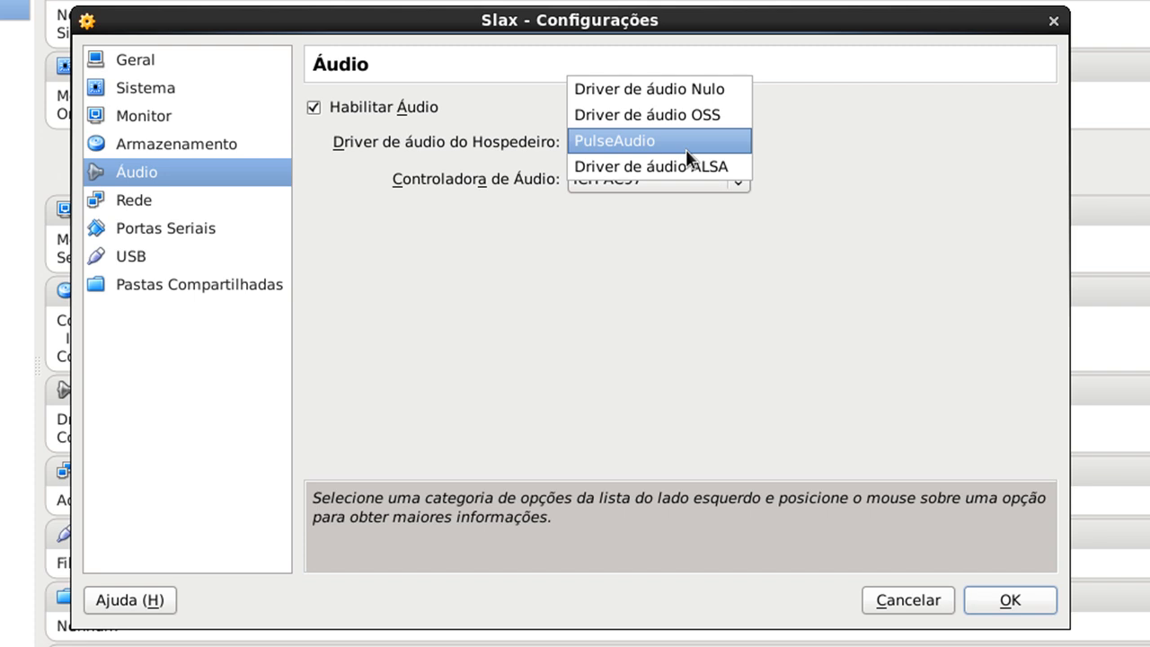
click(687, 144)
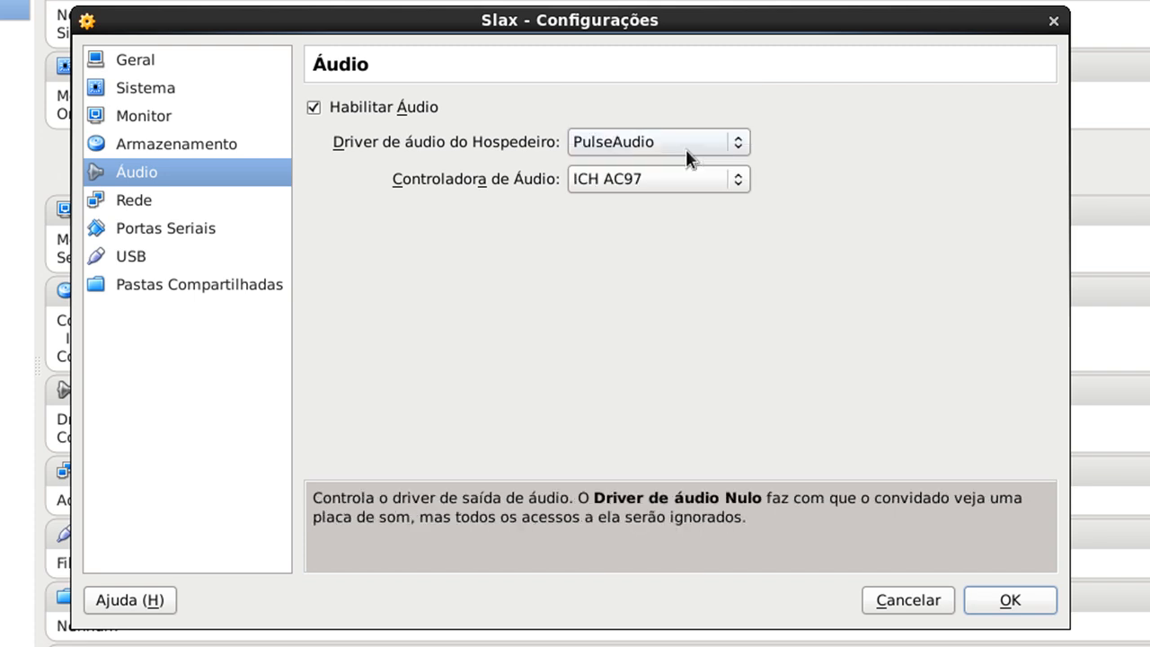
Try Intel HD Audio as the audio controller and switch it back to ICH AC97.
click(581, 178)
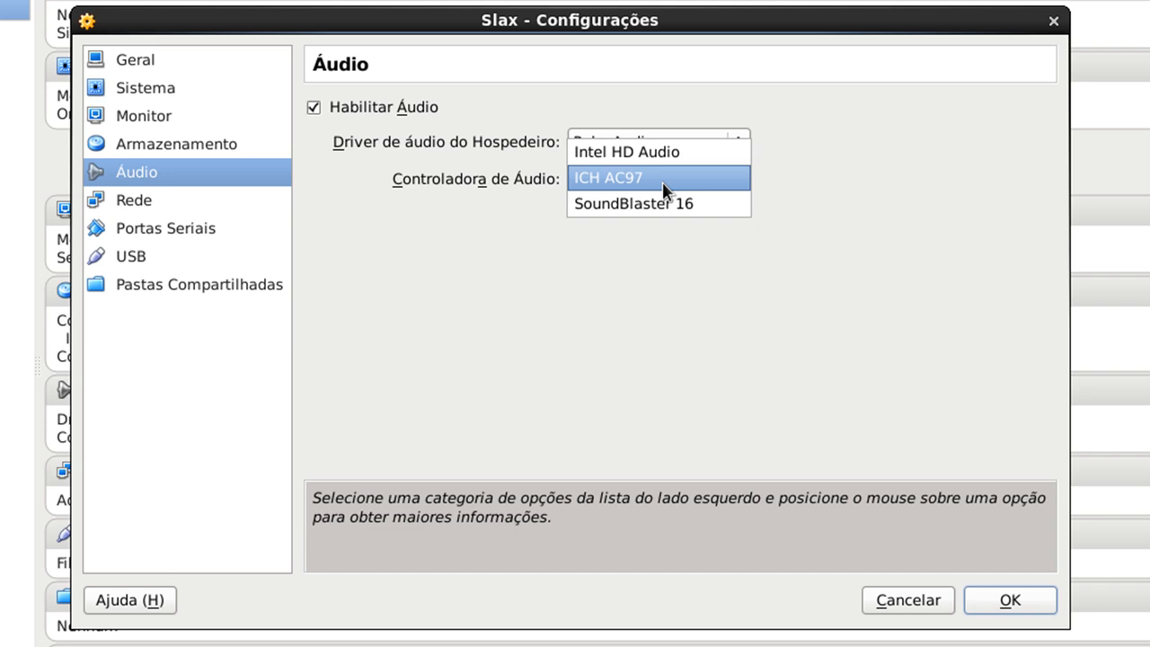
click(662, 154)
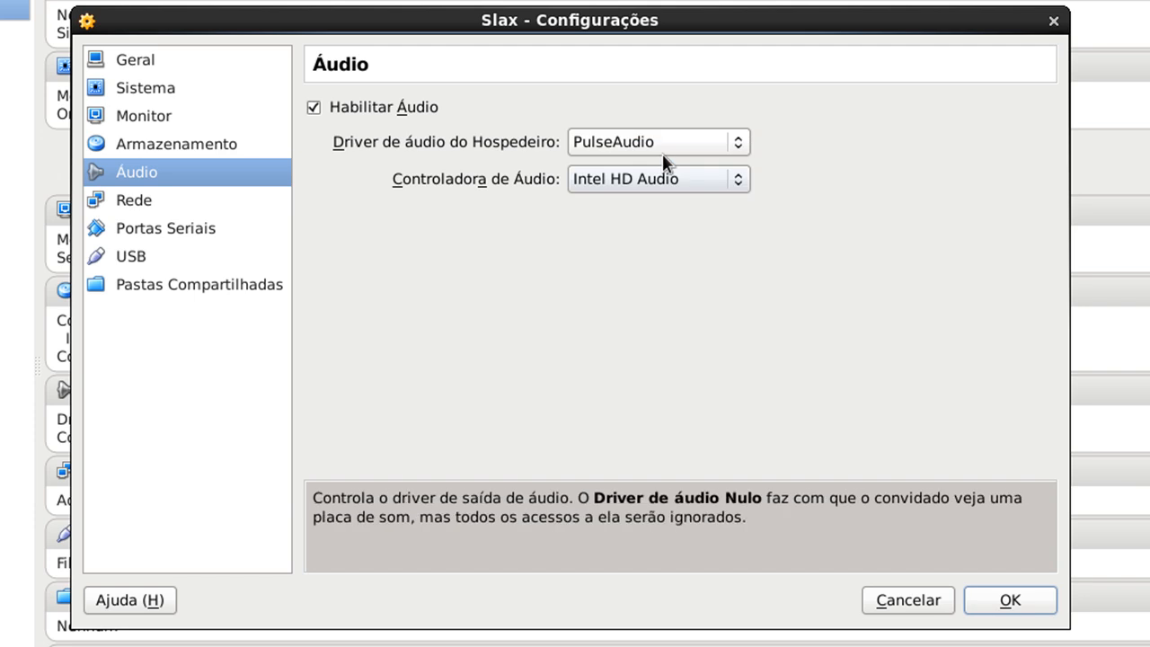
click(667, 180)
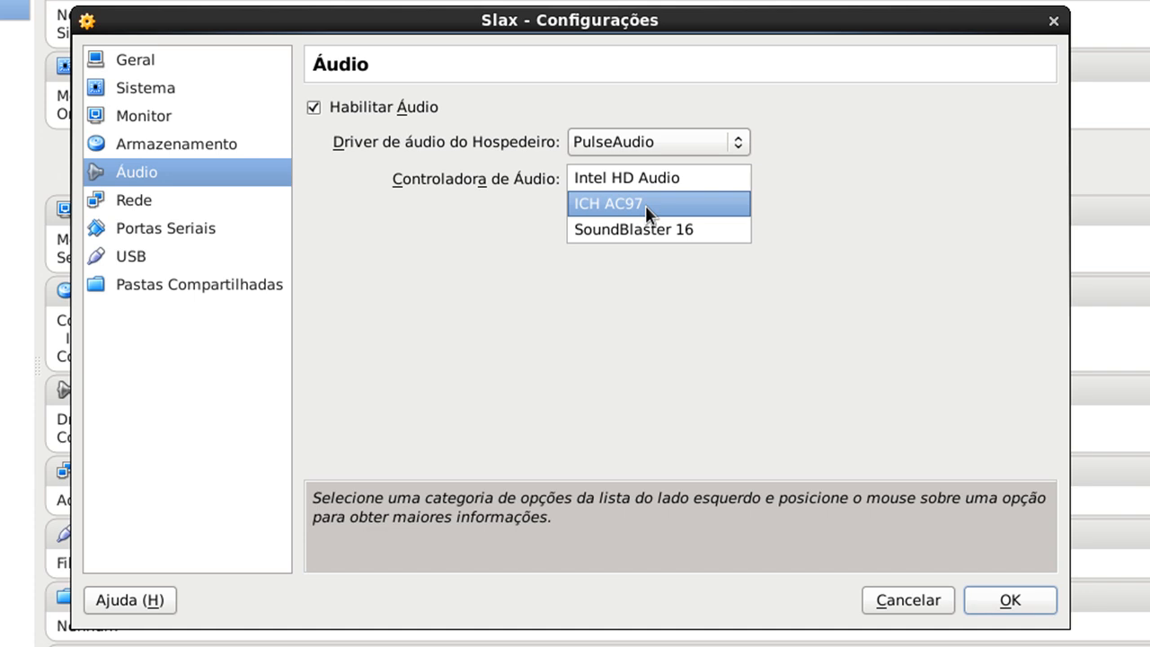
click(645, 205)
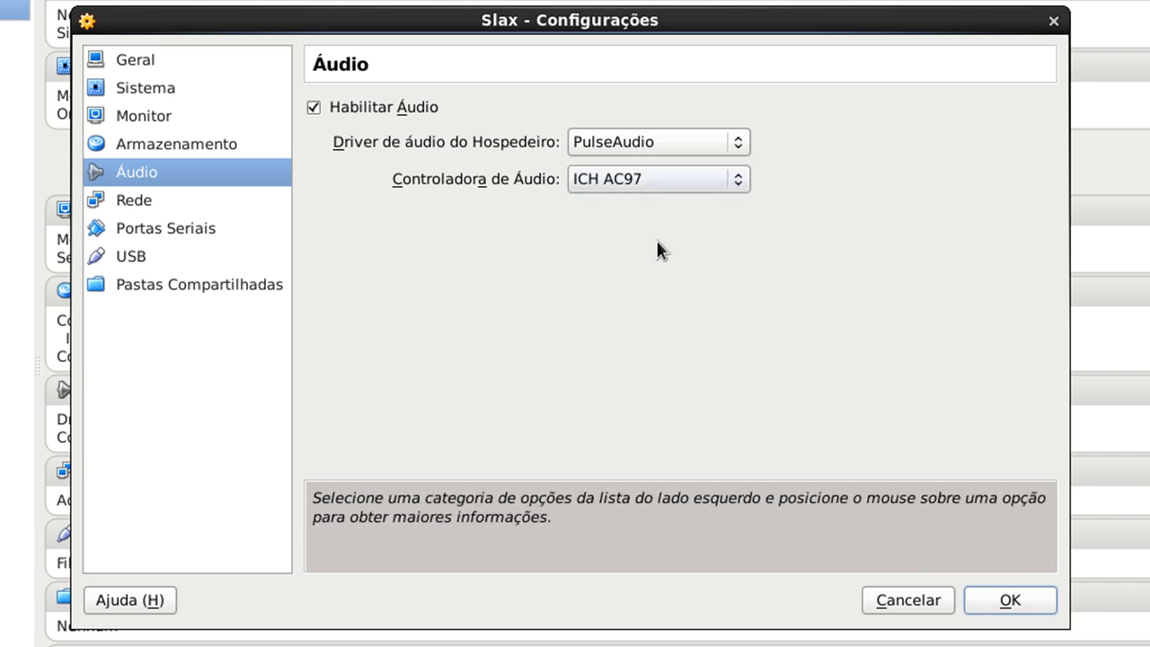
Check the audio controller options, keeping ICH AC97 selected, and disable audio for Slax.
click(639, 184)
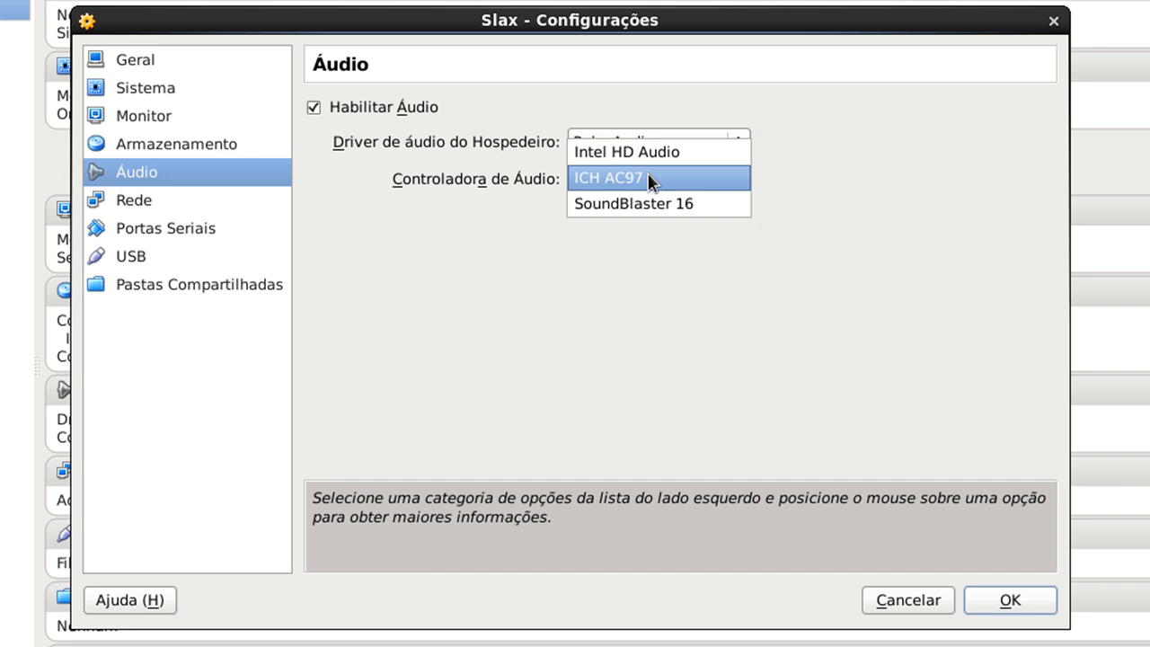
click(649, 180)
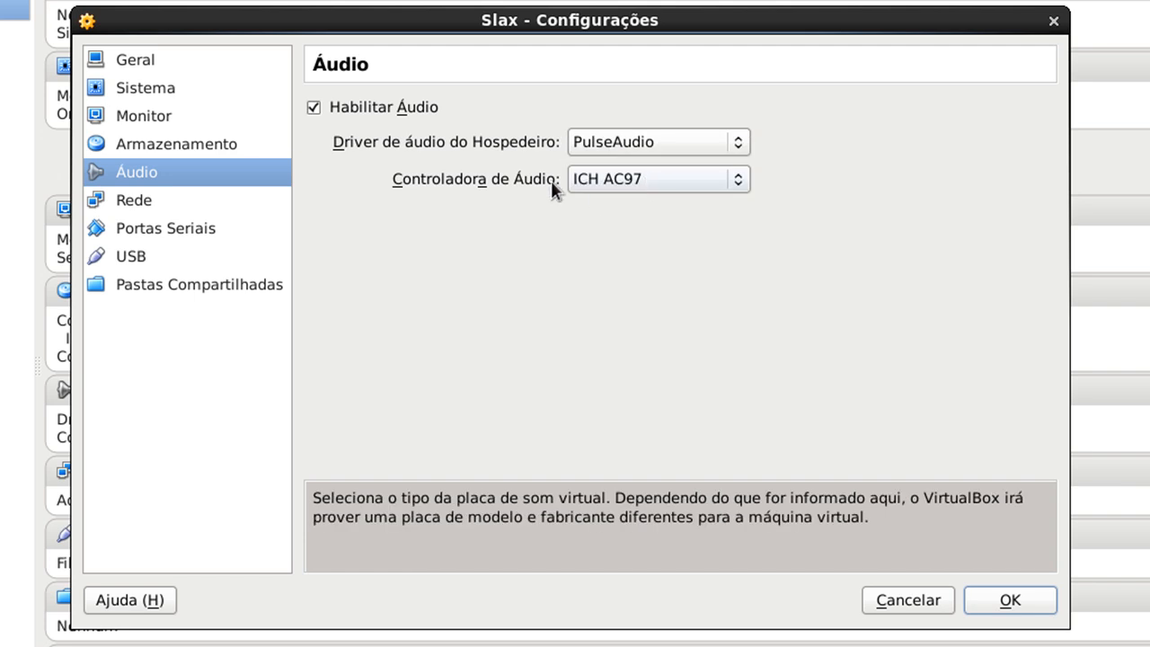
click(659, 187)
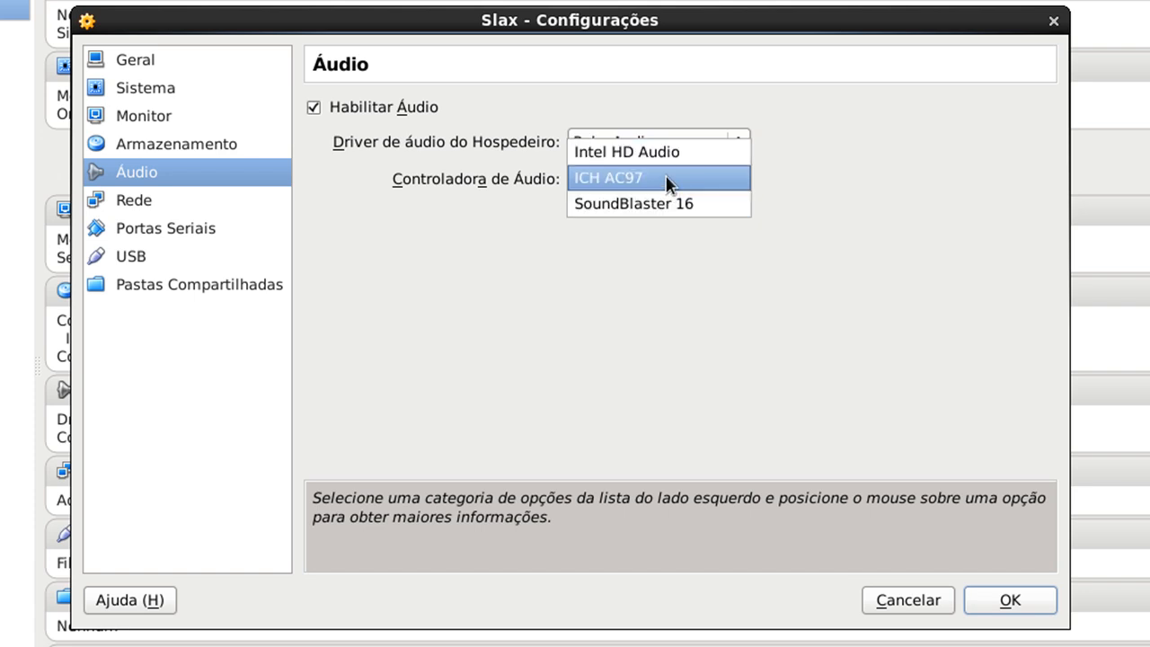
click(667, 180)
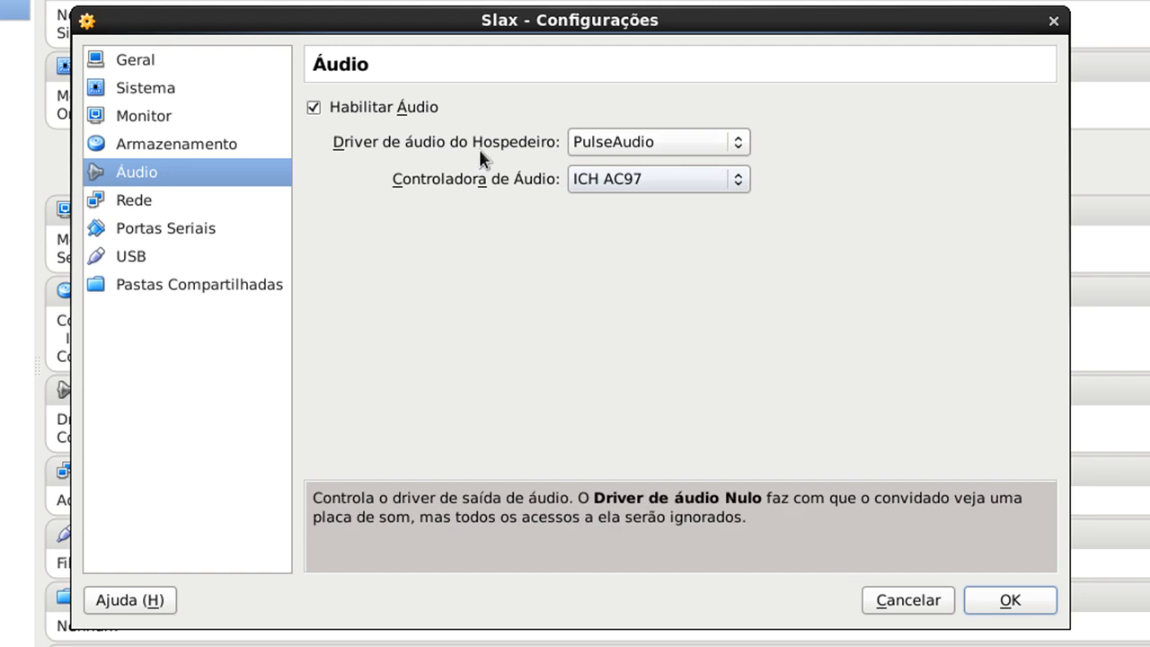
click(654, 178)
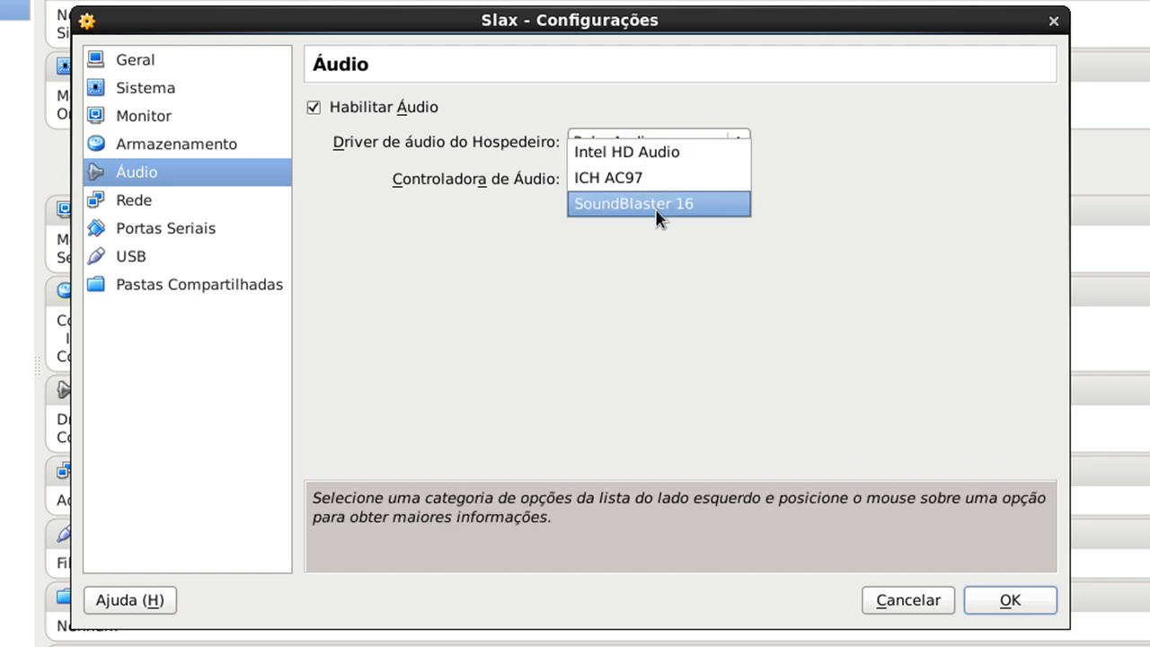
click(642, 185)
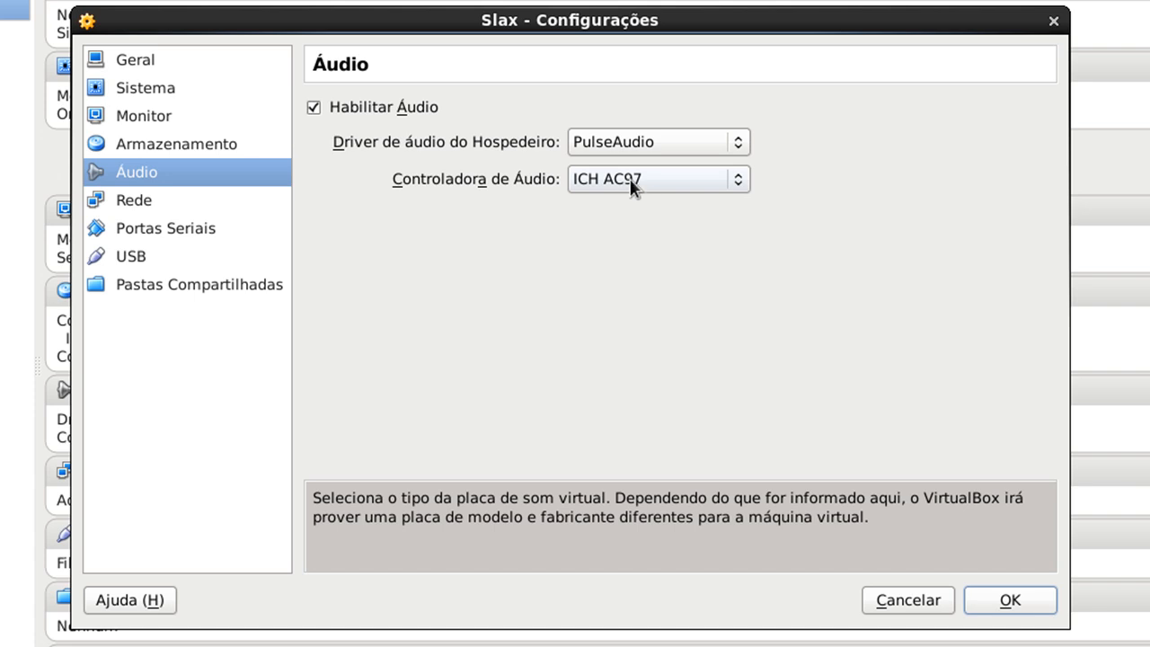
click(314, 111)
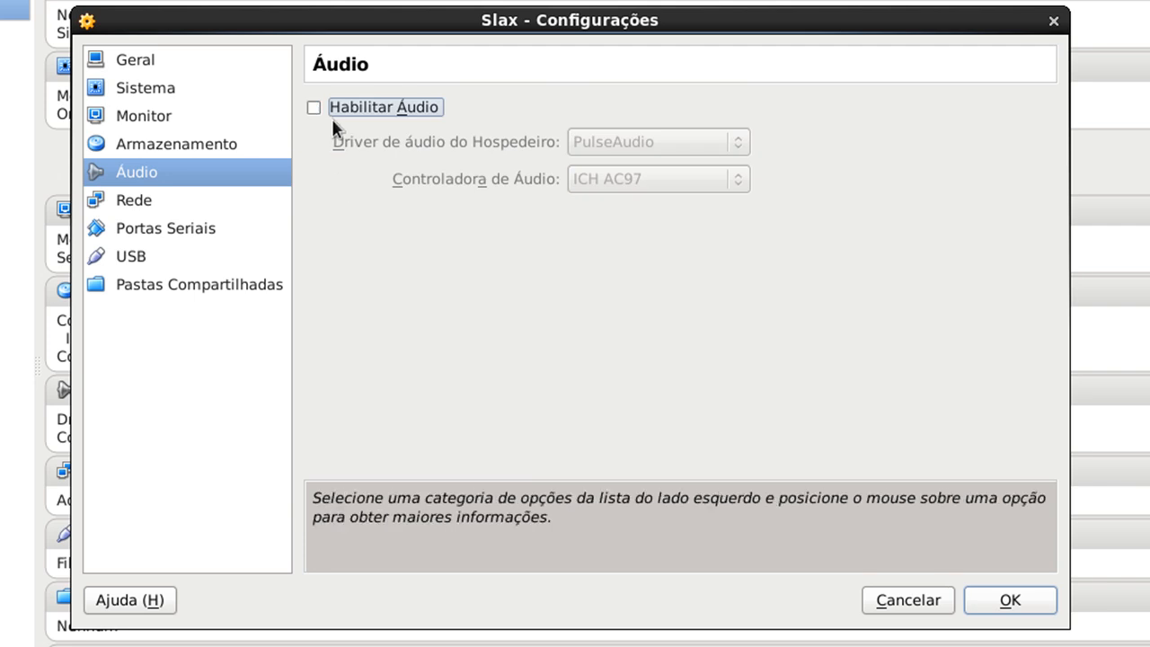
Expand the advanced network options of Adapter 1 and connect the adapter to Placa em modo Bridge.
click(206, 201)
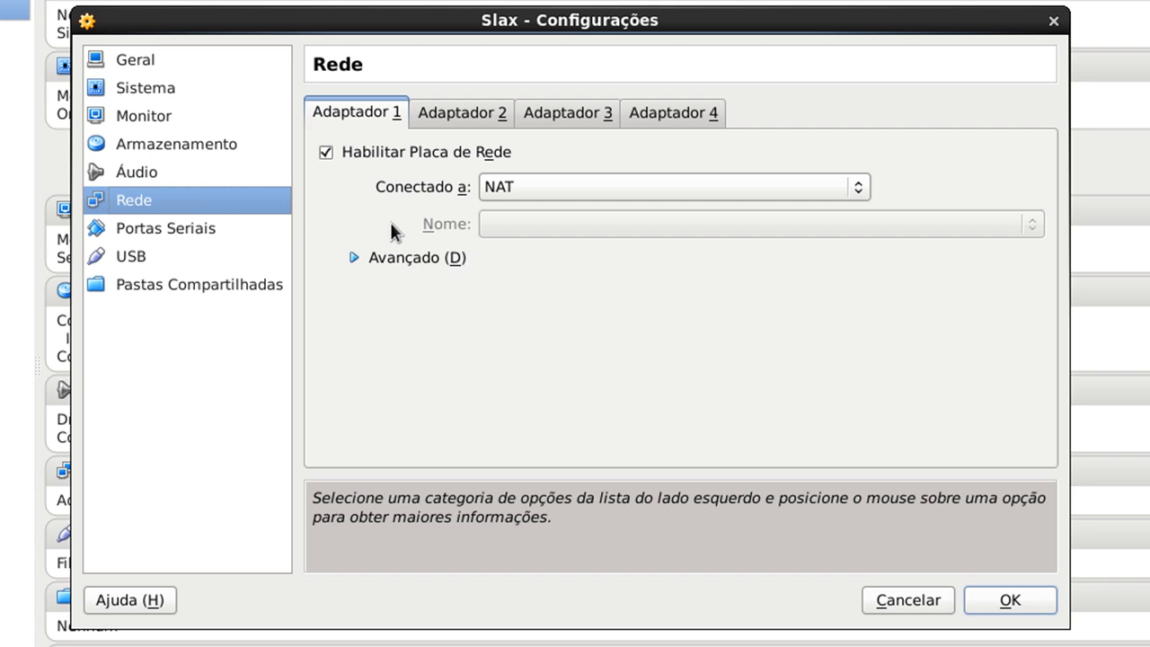
click(402, 259)
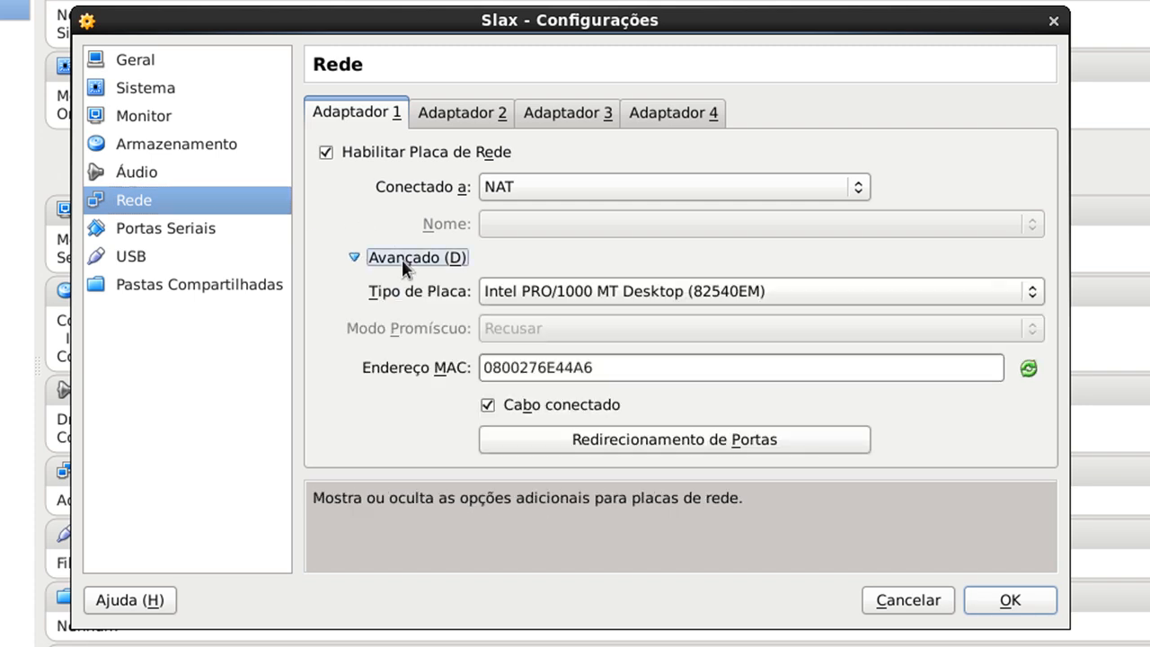
click(642, 186)
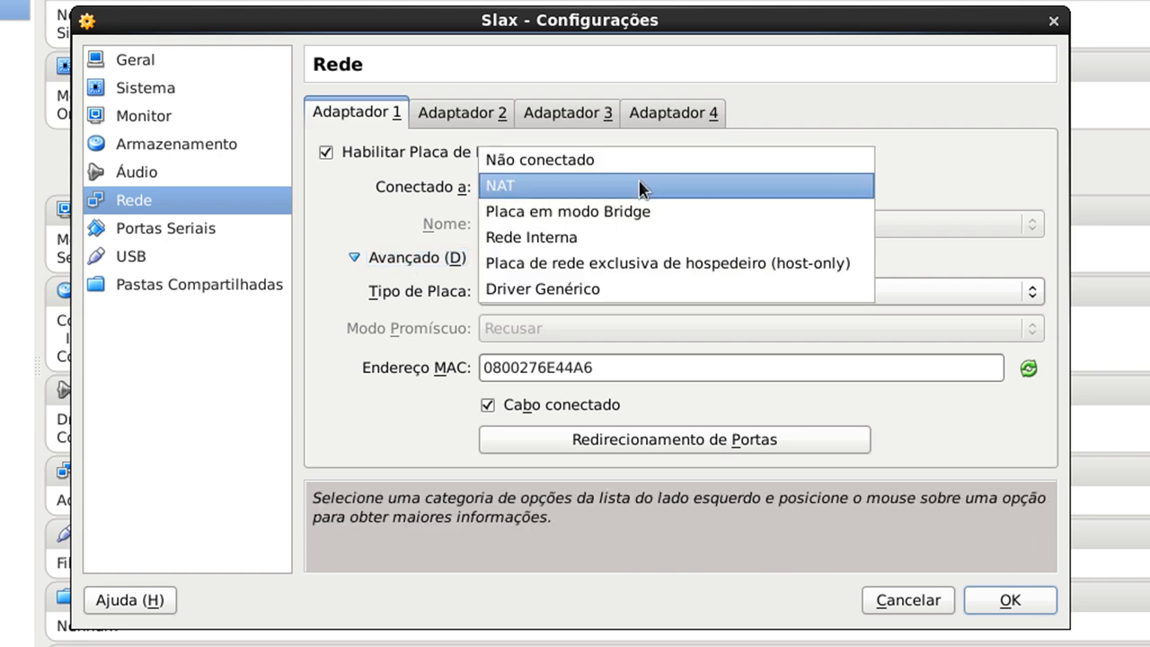
click(642, 186)
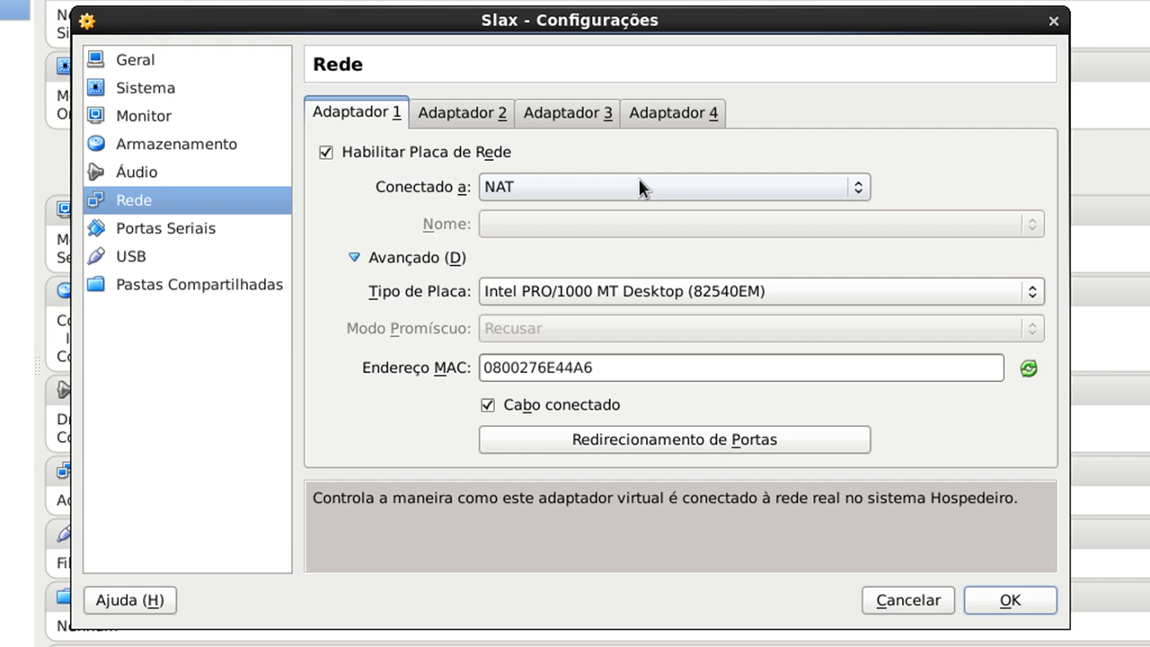
click(640, 187)
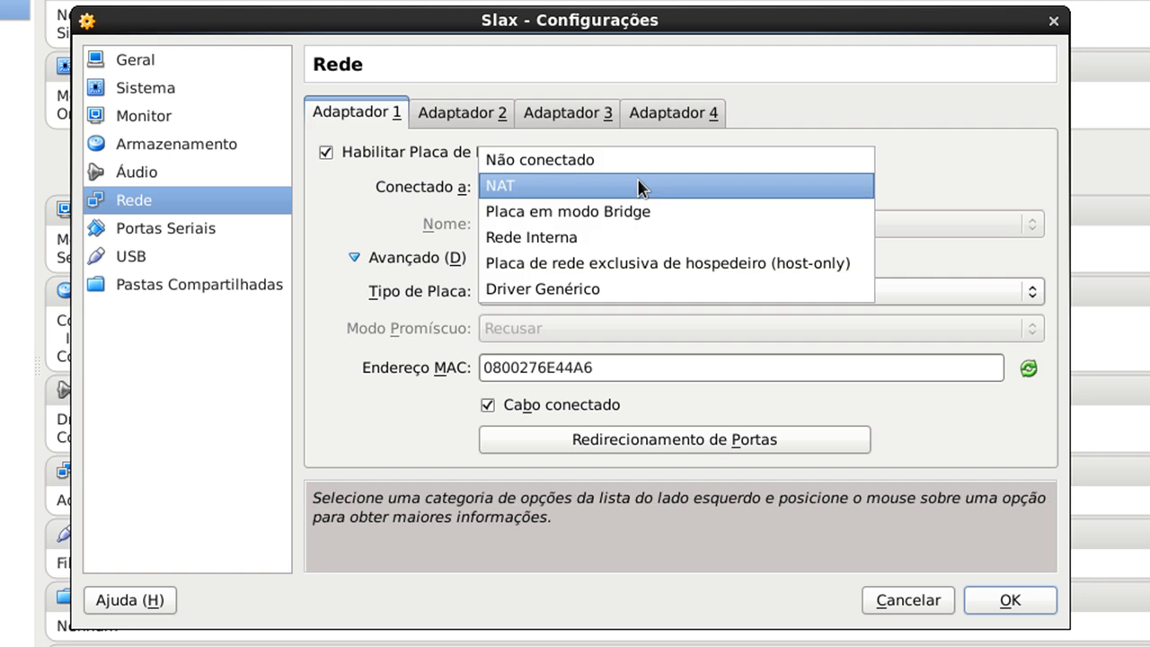
click(646, 210)
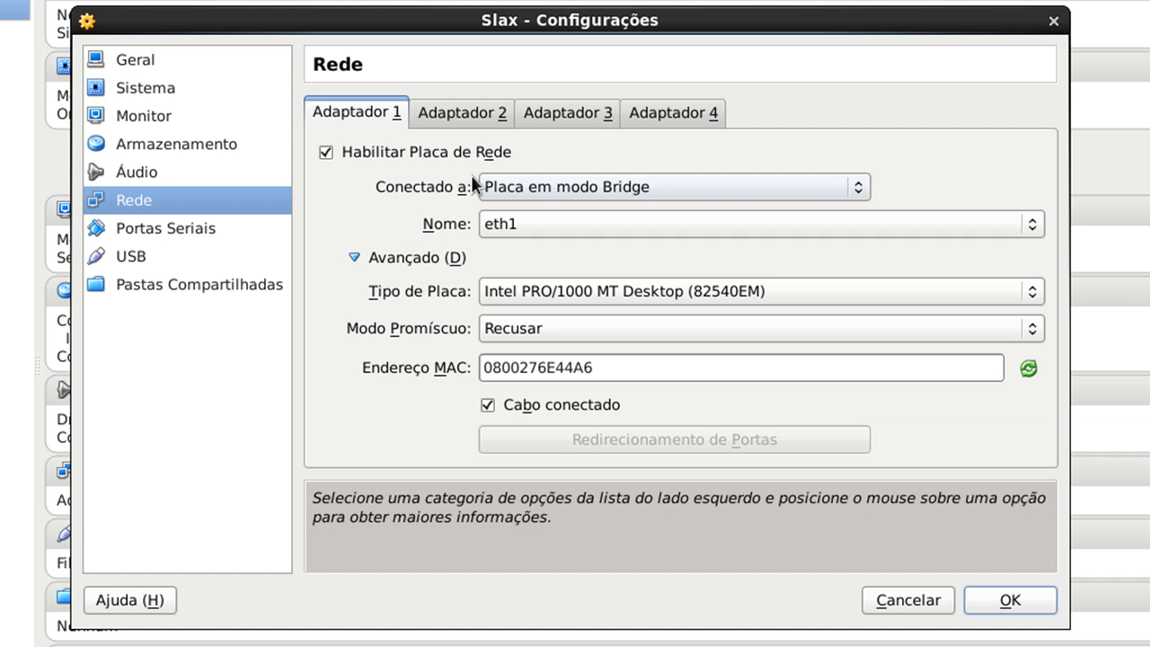
Check Adapter 1's connection modes and bridge interface options, keeping Placa em modo Bridge and eth1 selected.
click(617, 183)
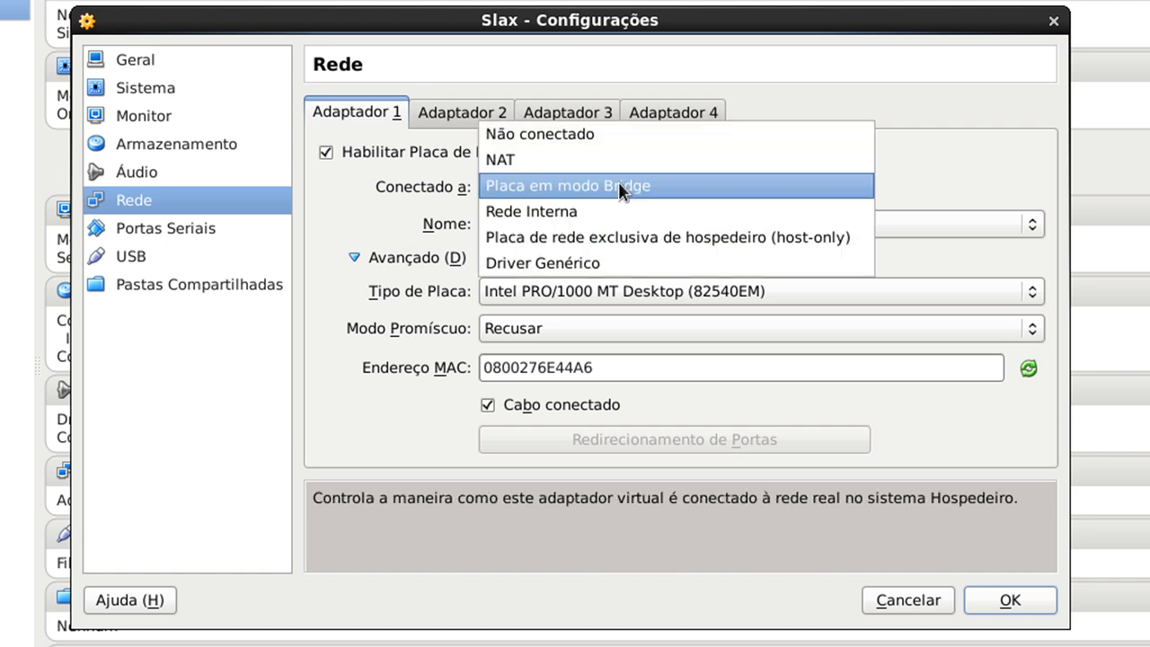
click(618, 185)
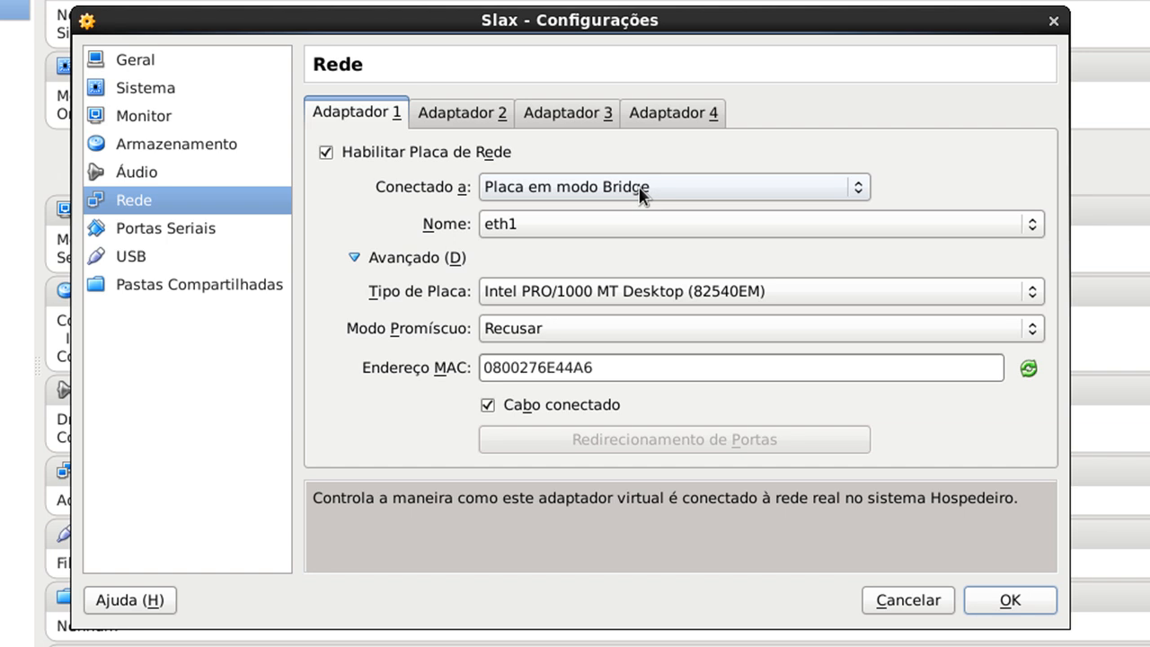
click(594, 224)
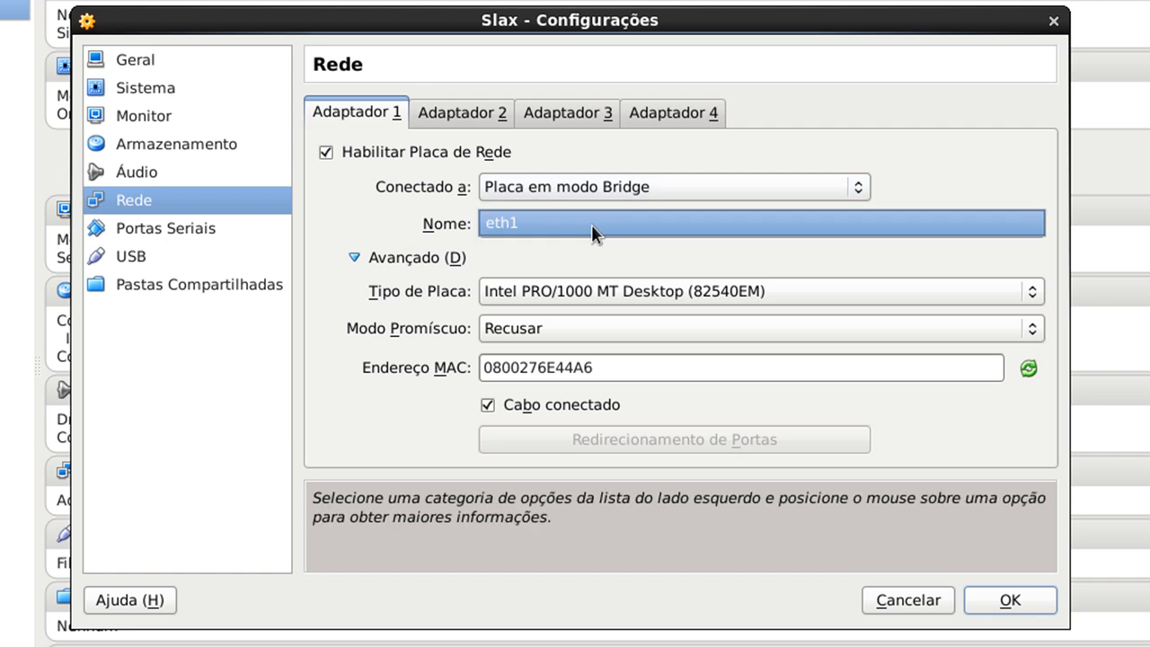
click(592, 223)
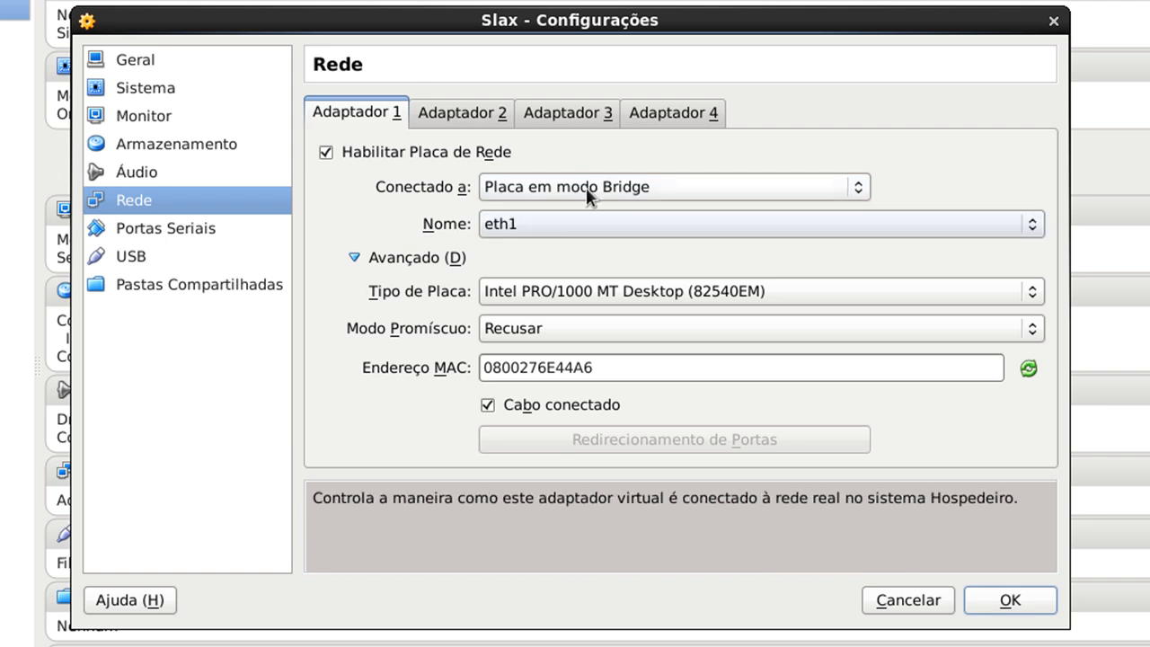
Connect Adapter 1 to NAT and view its port forwarding rules without adding any.
click(587, 187)
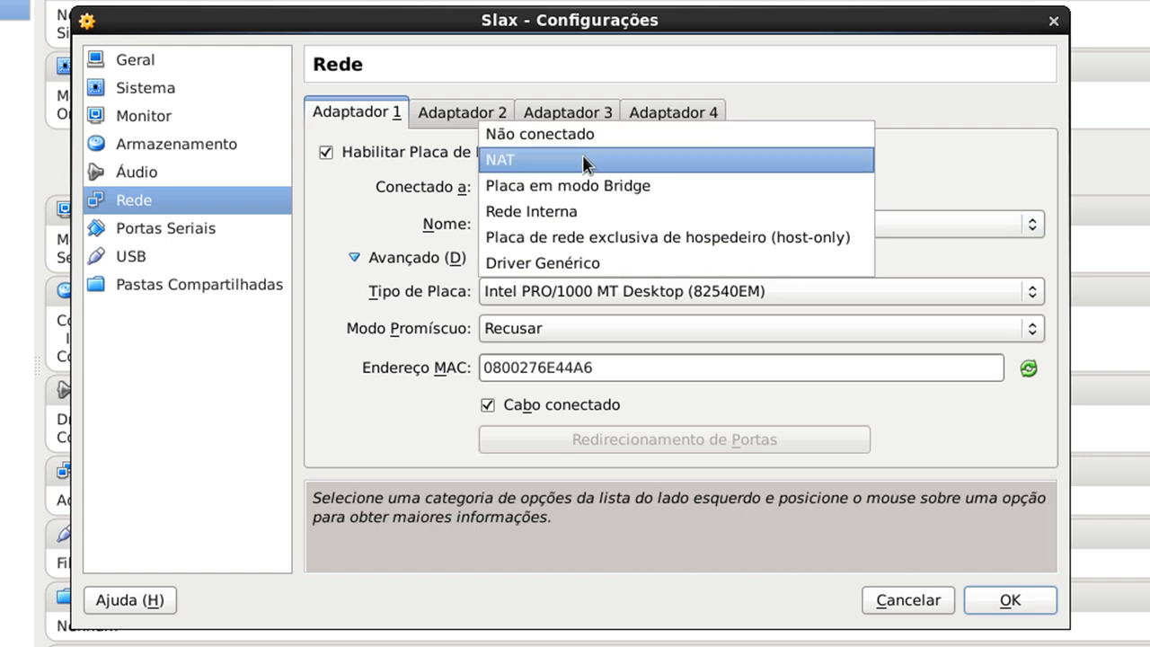
click(582, 155)
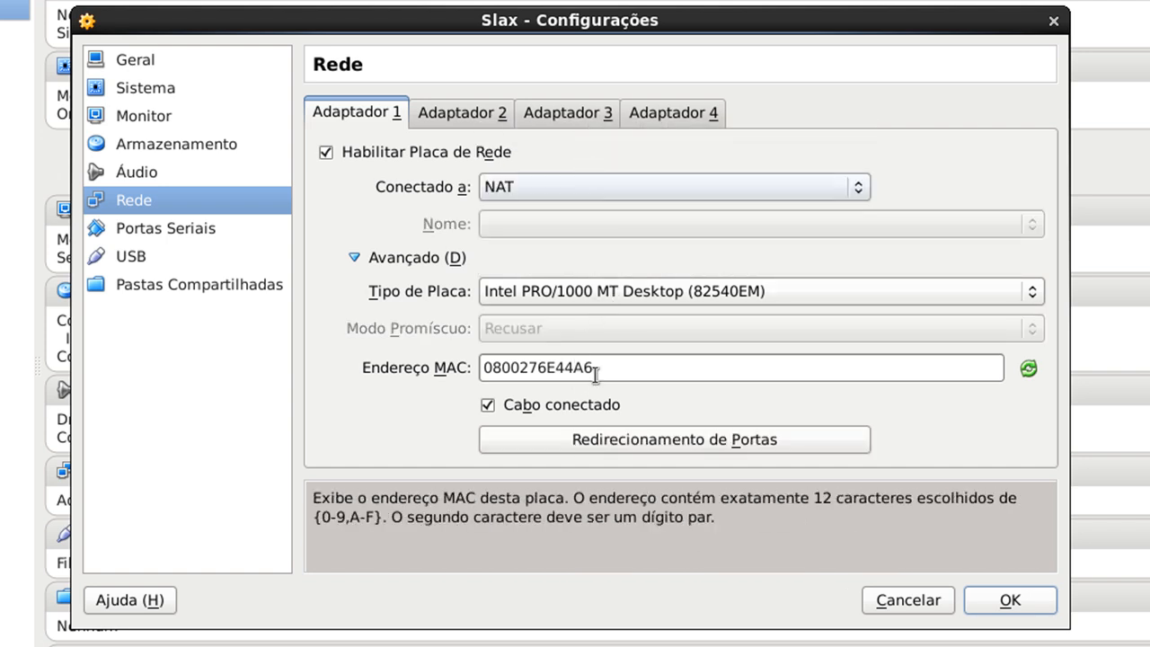
click(681, 437)
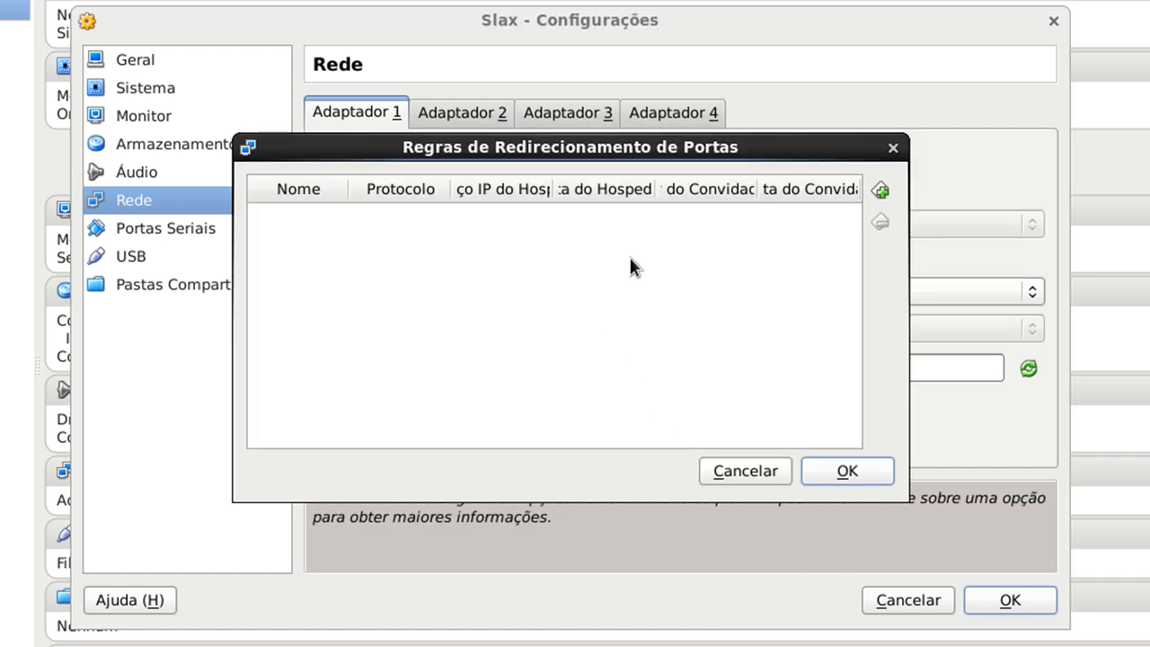
click(894, 147)
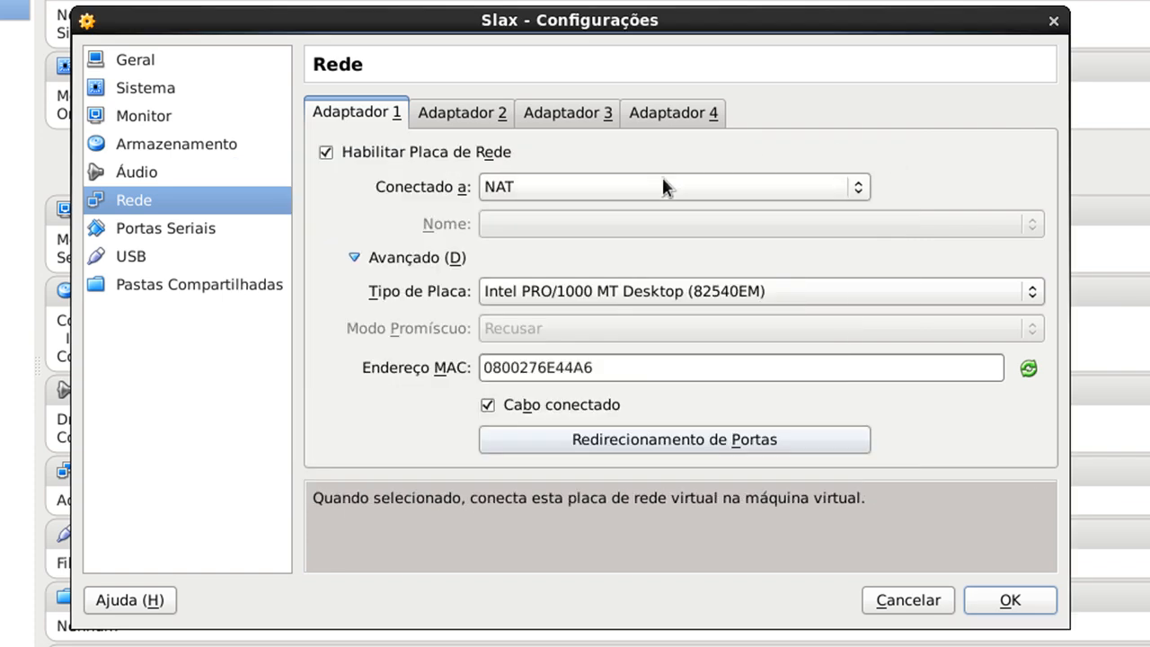
Check the adapter type options without changing them and set Adapter 1's connection to Não conectado.
click(670, 295)
click(667, 293)
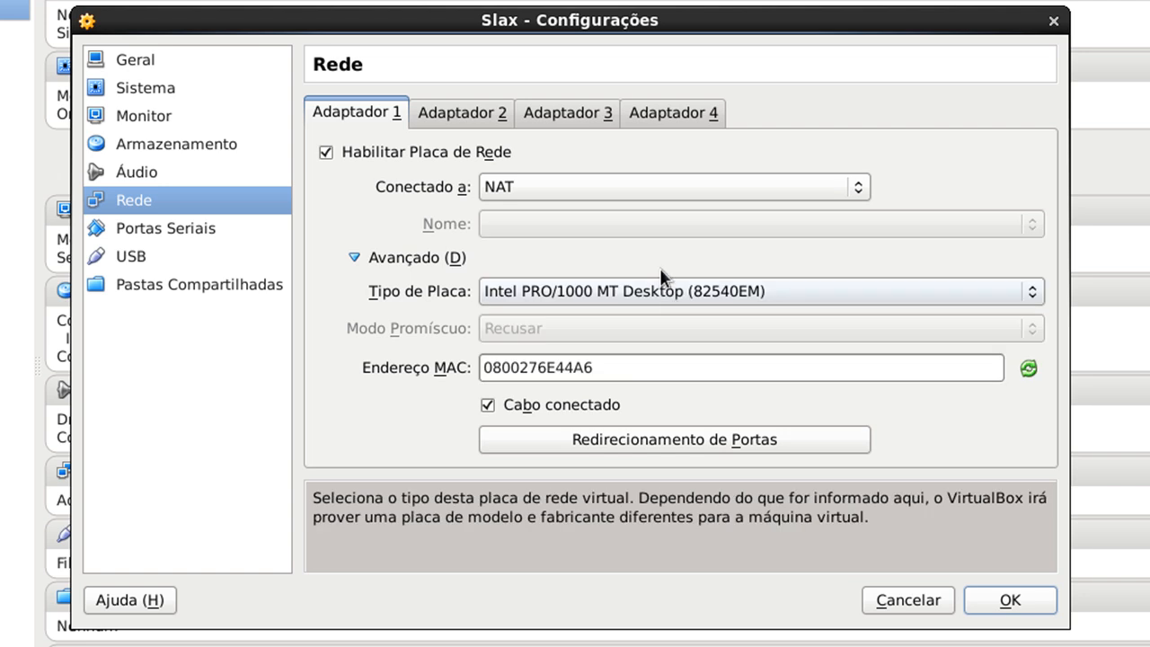
click(640, 194)
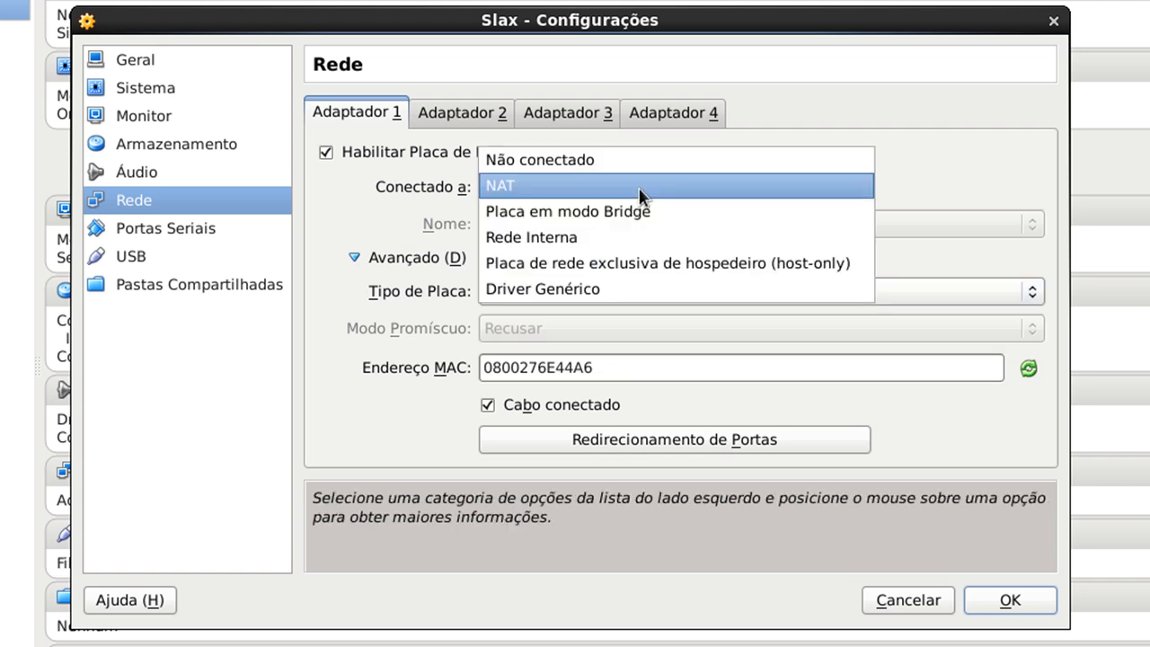
click(637, 159)
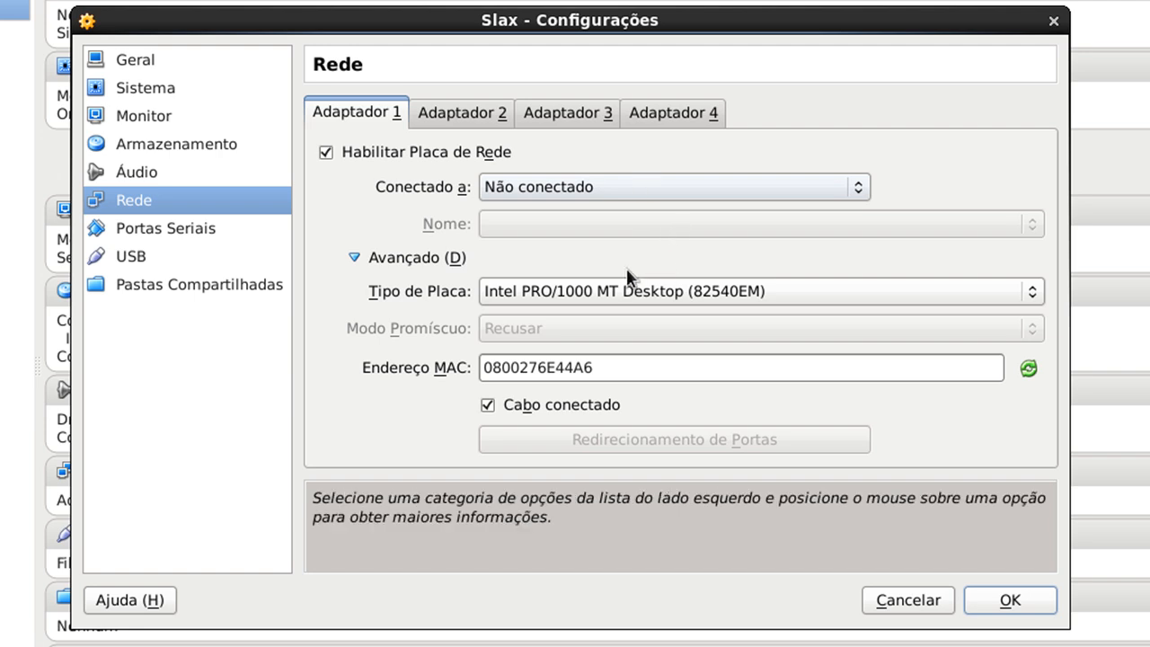
Try PCnet-PCI II (Am79C970A) and PCnet-FAST III (Am79C973) as the adapter type and switch back to Intel PRO/1000 MT Desktop (82540EM).
click(529, 291)
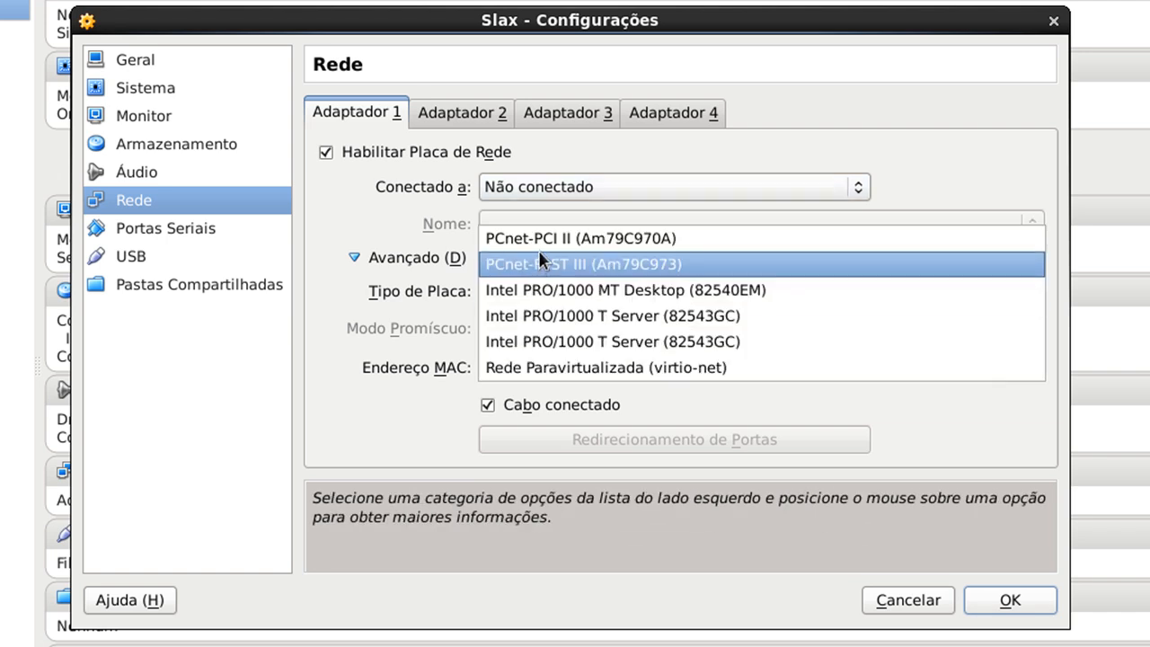
click(586, 241)
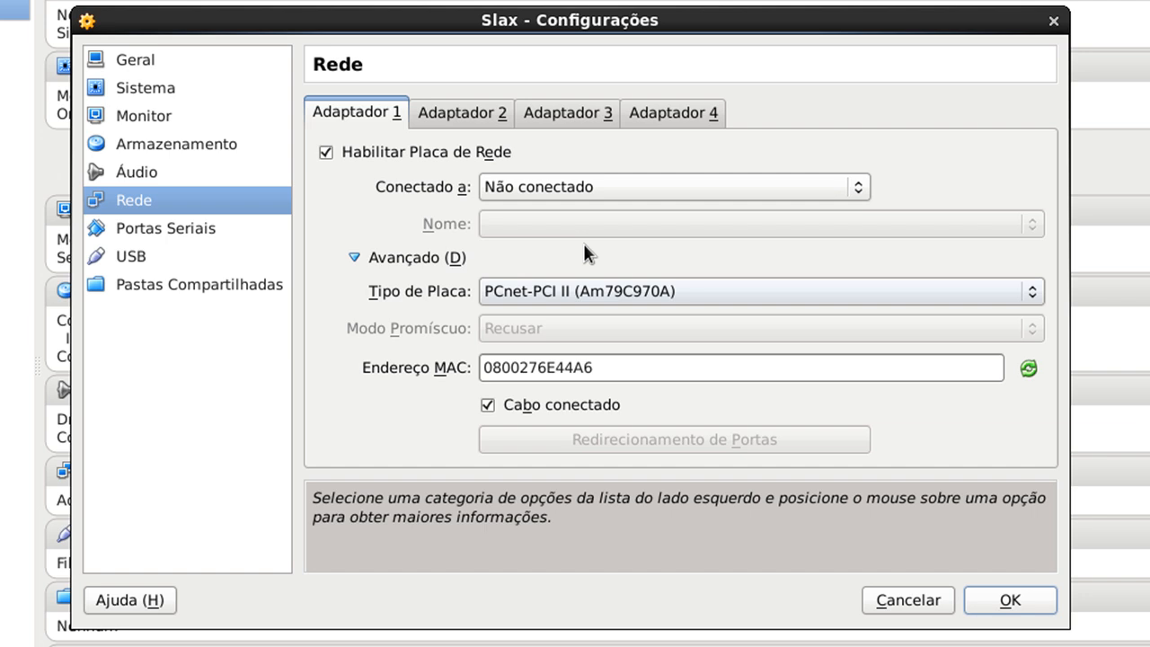
click(622, 288)
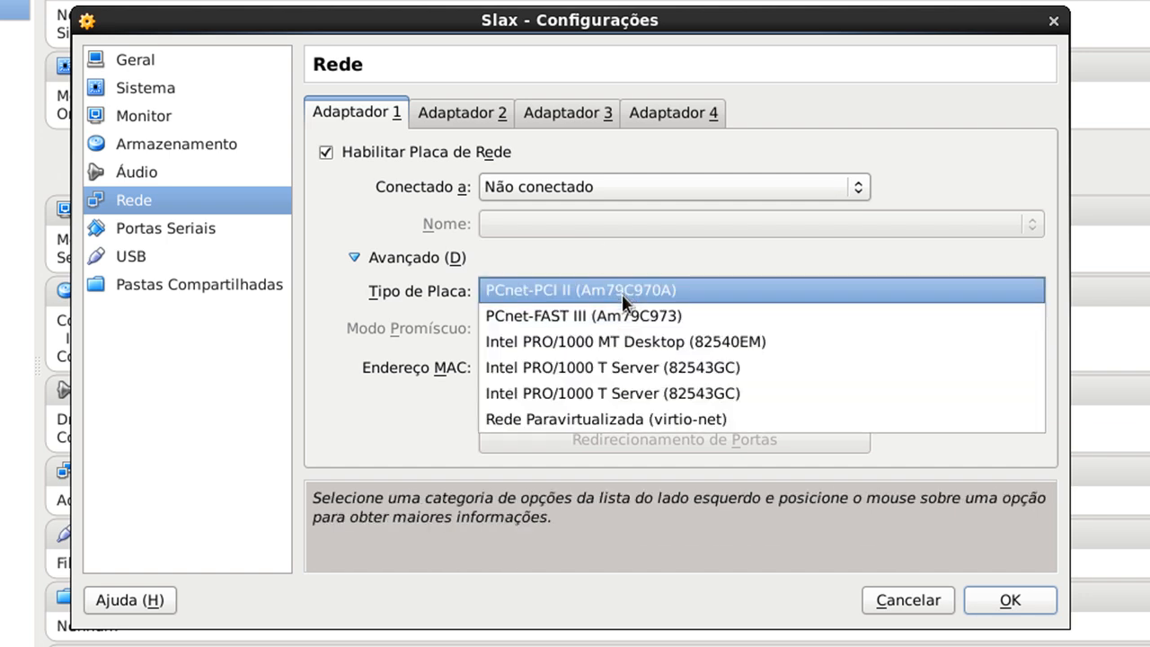
click(620, 318)
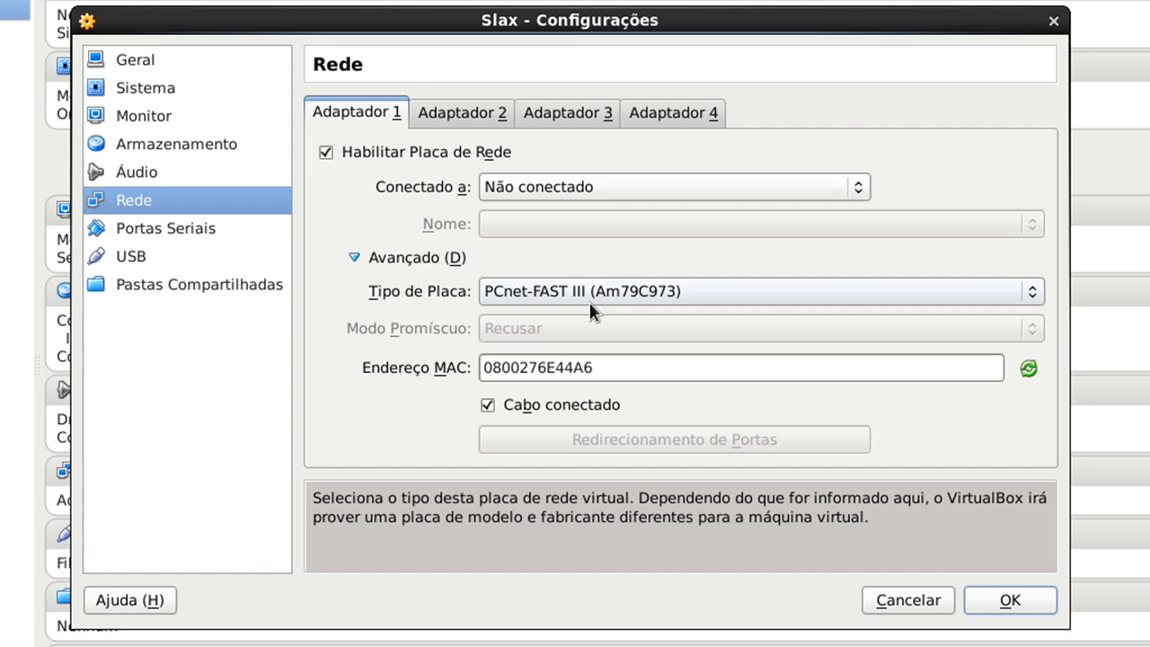
click(590, 294)
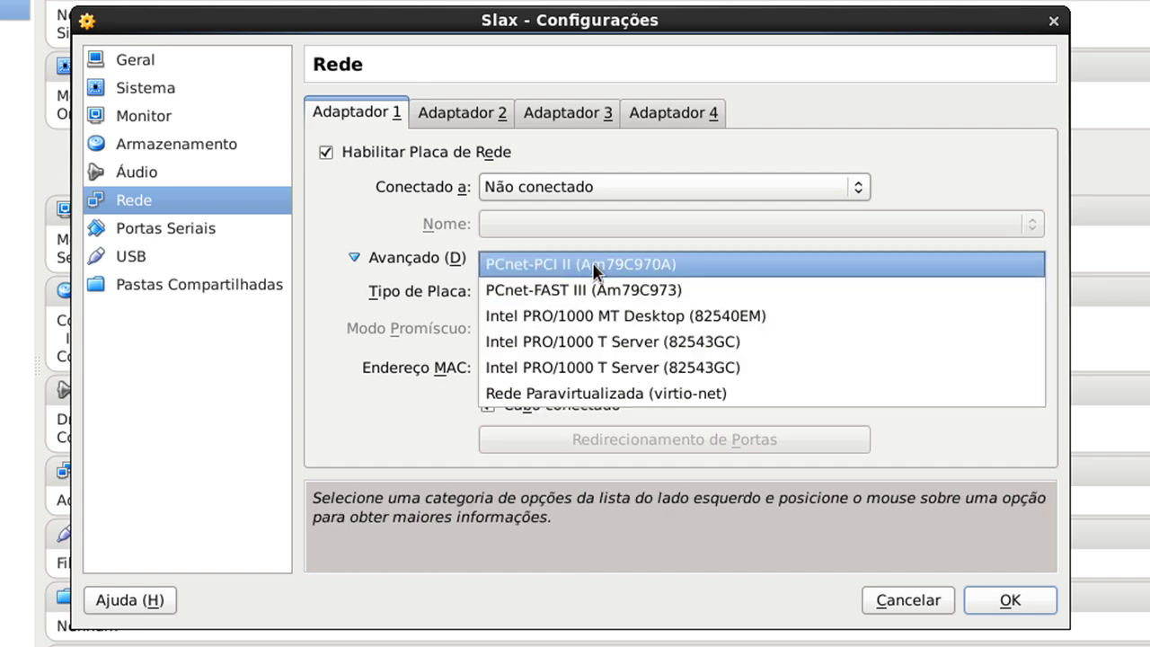
click(587, 316)
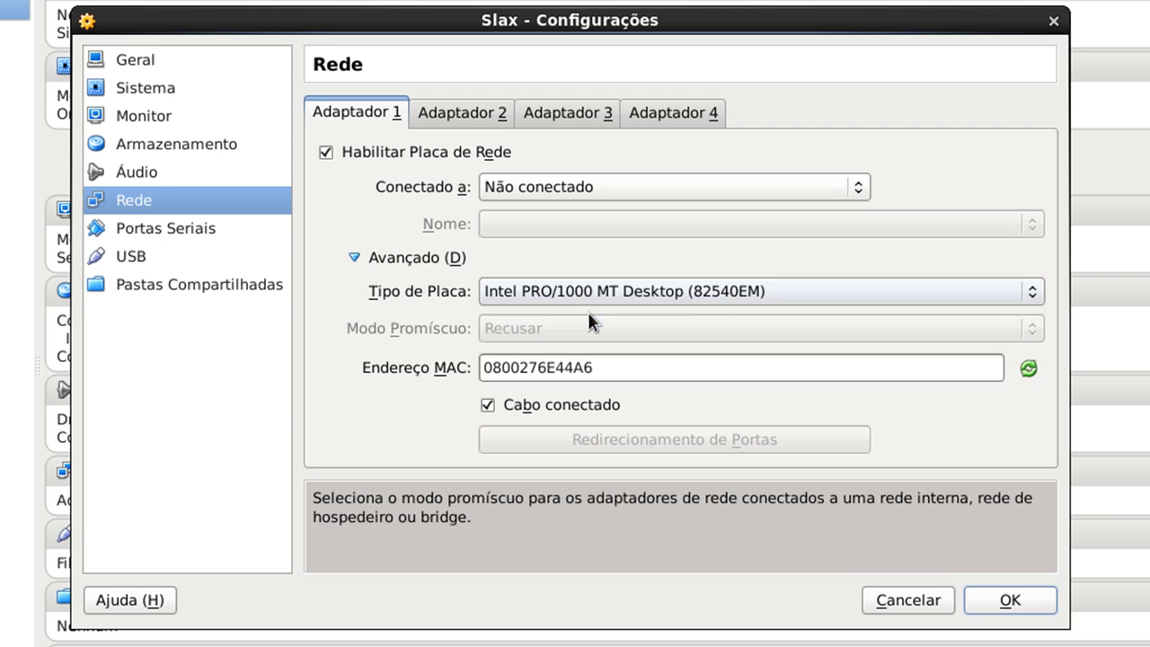
Set Adapter 1's type to the second Intel PRO/1000 T Server (82543GC) entry, rechecking the available types.
click(546, 288)
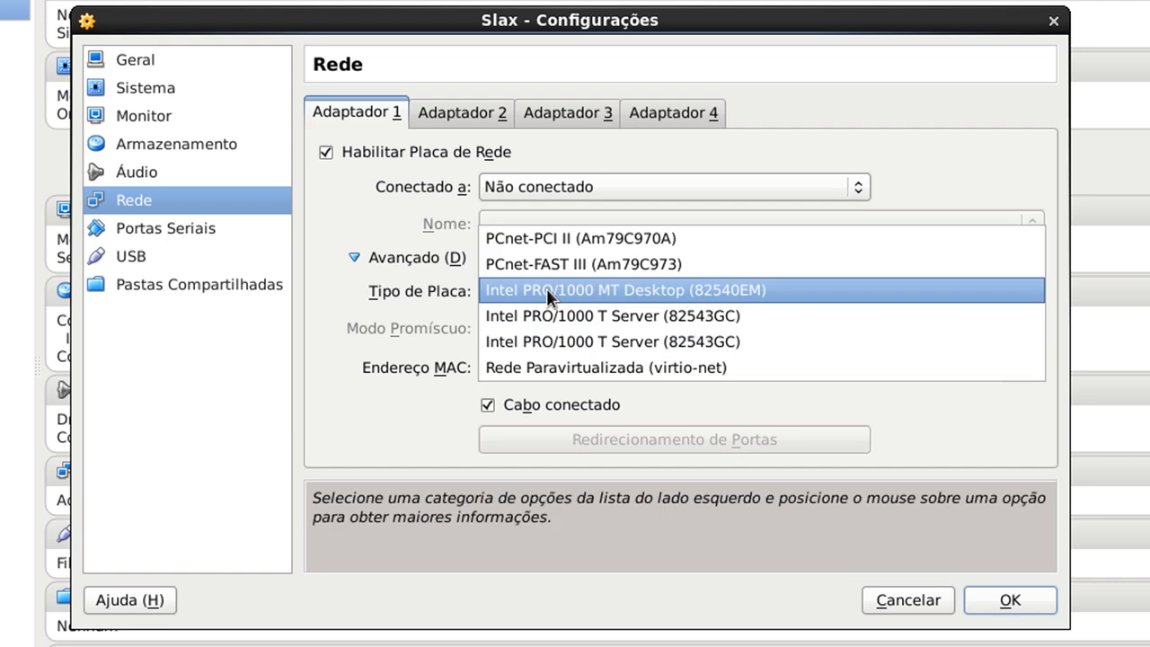
click(530, 342)
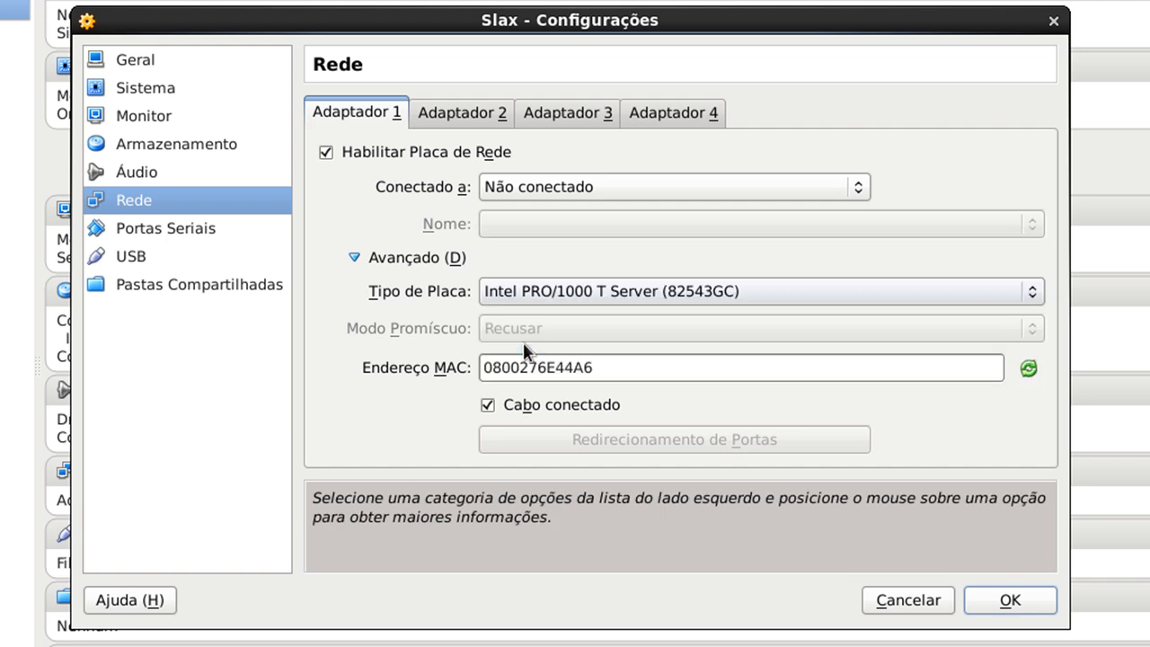
click(641, 294)
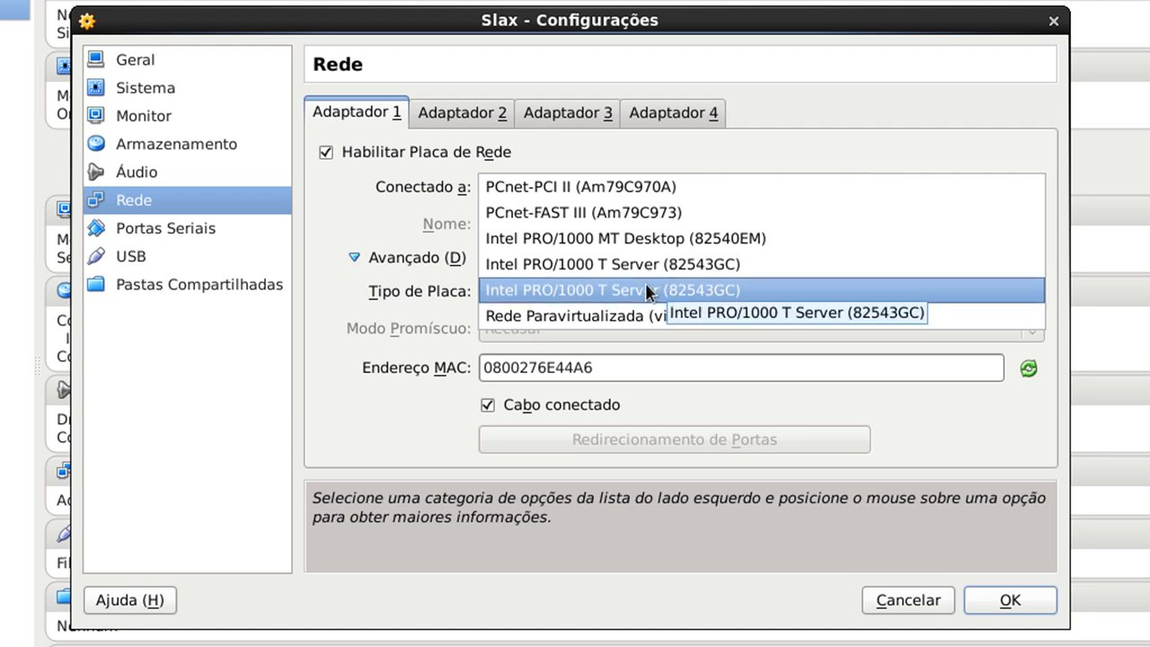
click(657, 291)
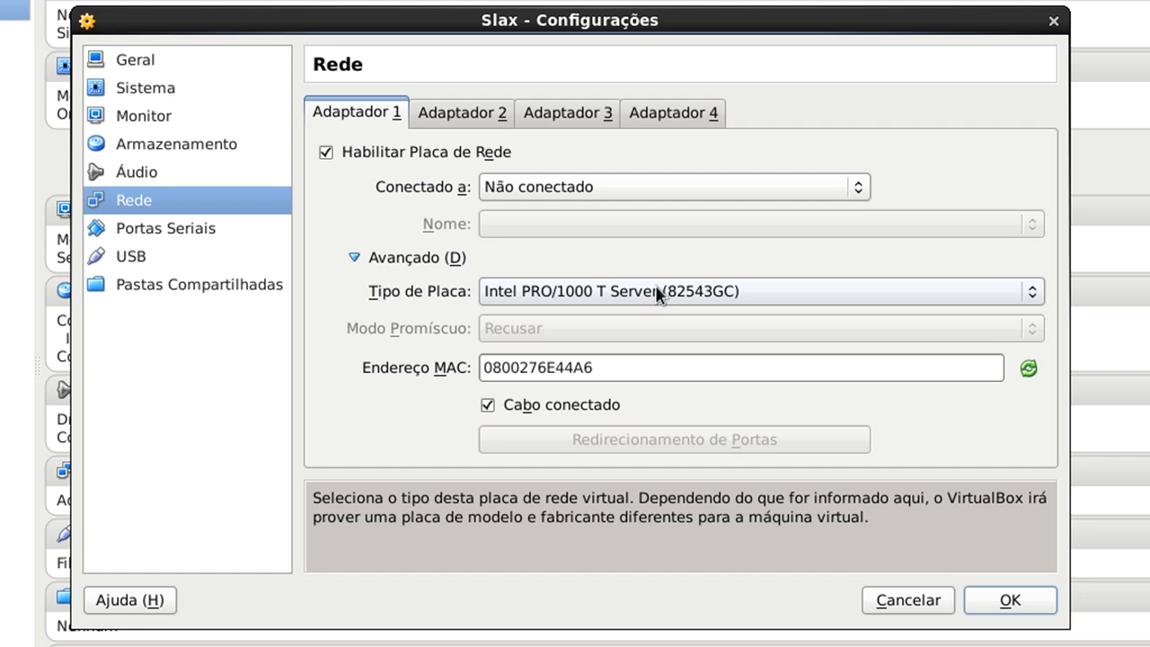
click(655, 289)
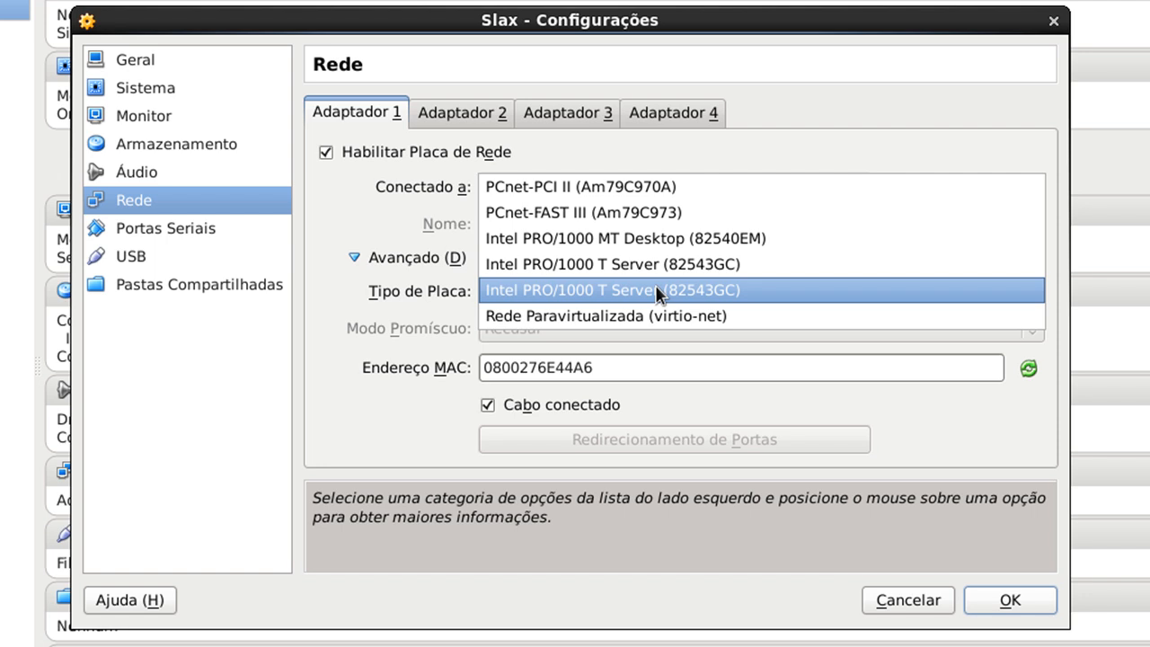
click(656, 289)
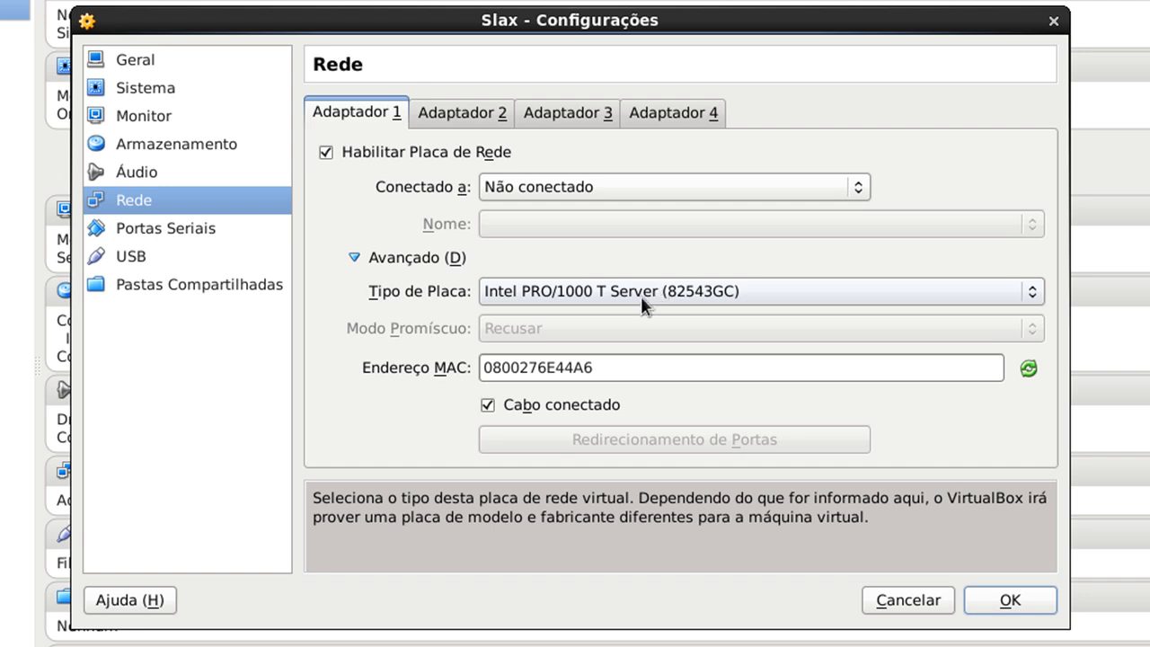
Generate new random MAC addresses for Adapter 1 several times and examine the resulting address.
click(1032, 370)
click(1030, 368)
click(1031, 369)
click(1030, 368)
click(1030, 368)
click(1031, 369)
click(1031, 369)
click(1031, 369)
click(1031, 370)
click(1030, 369)
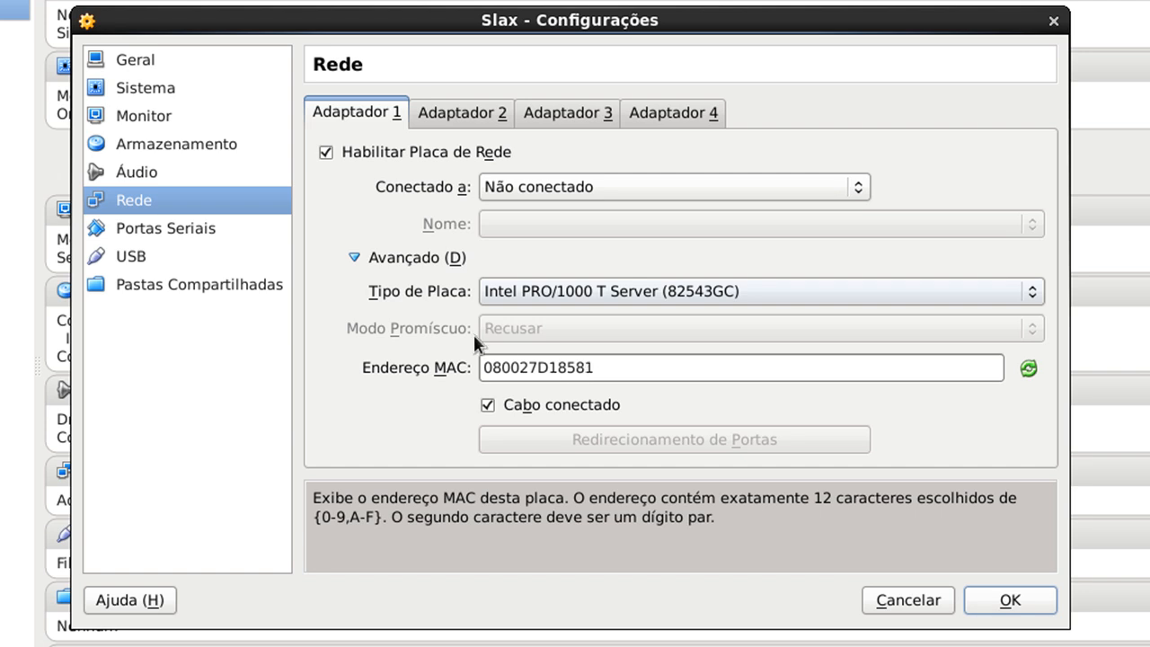
click(496, 366)
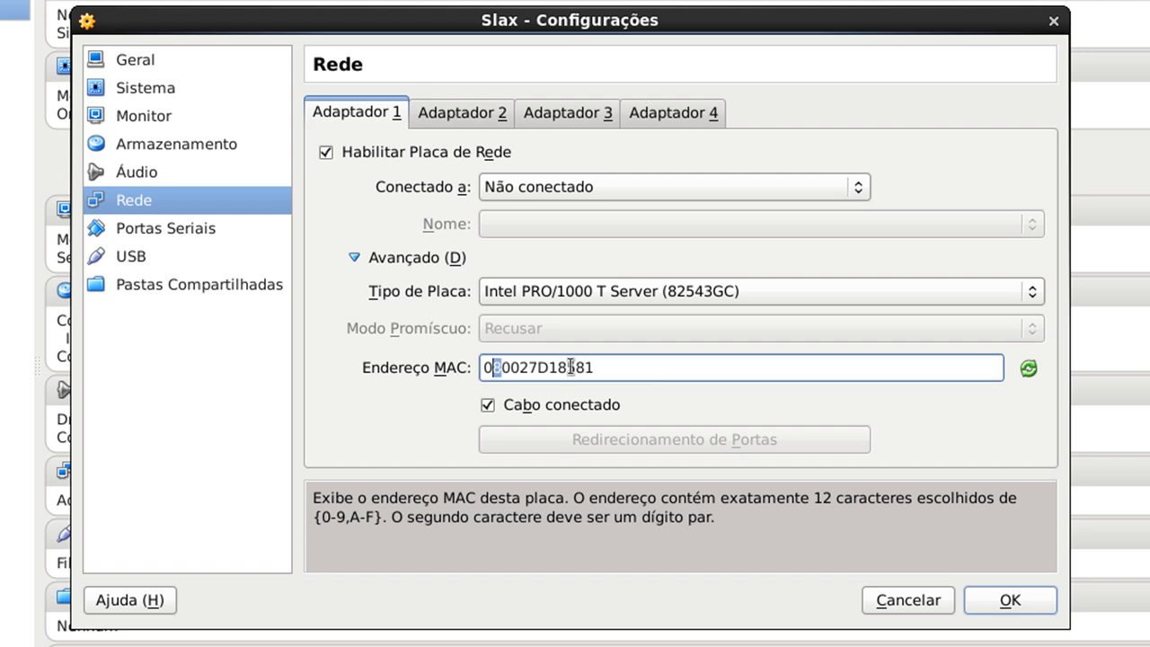
click(620, 367)
Connect Adapter 1 to Placa em modo Bridge after trying NAT, and set its promiscuous mode to Permitir Tudo.
click(584, 185)
click(582, 211)
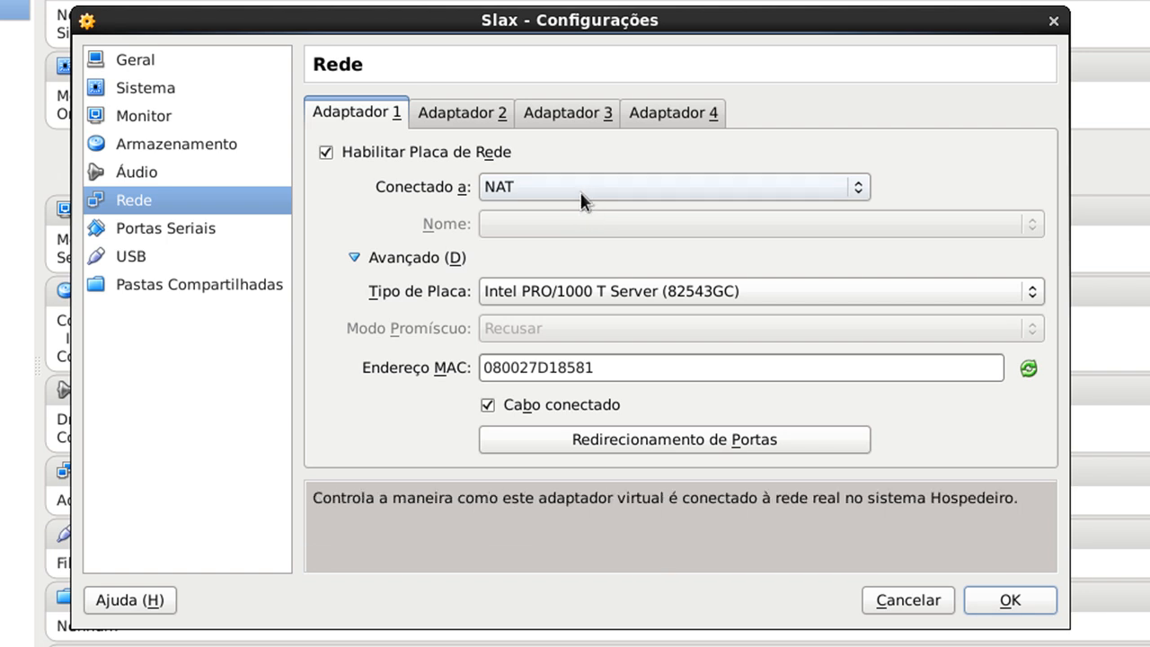
click(580, 190)
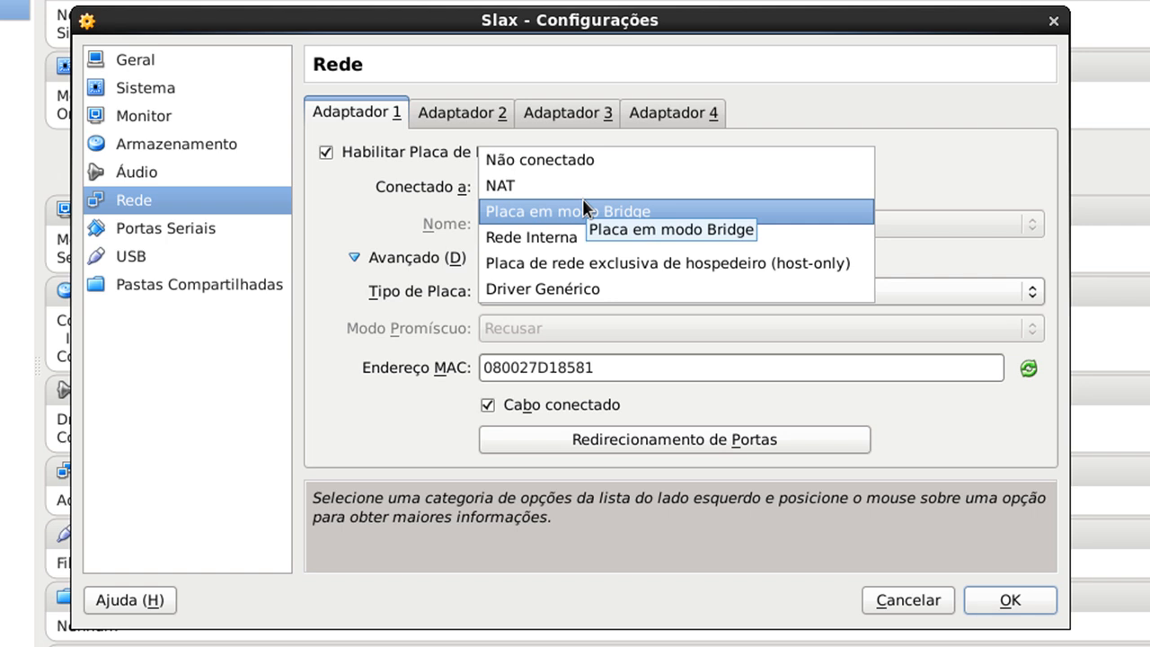
click(580, 203)
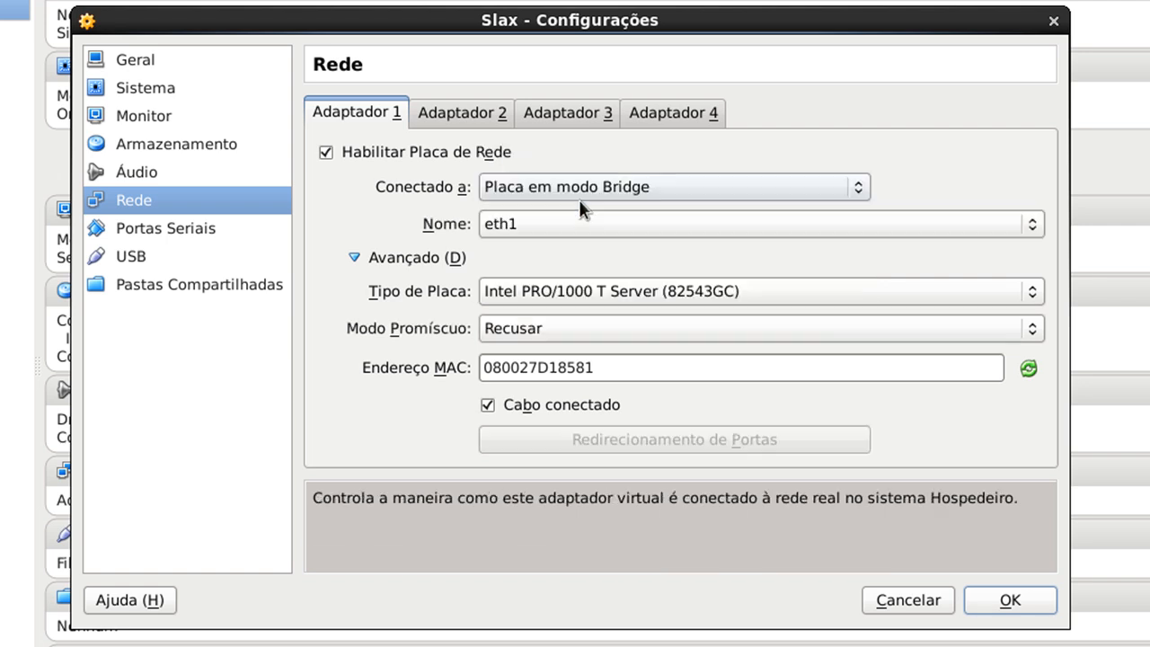
click(539, 323)
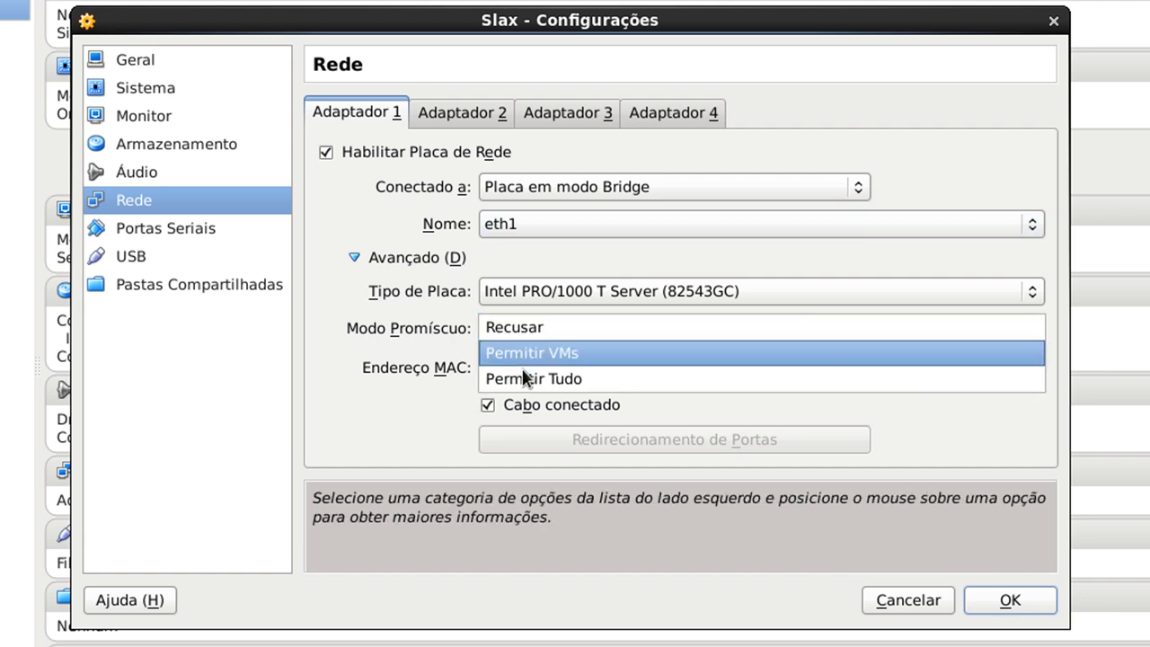
click(537, 379)
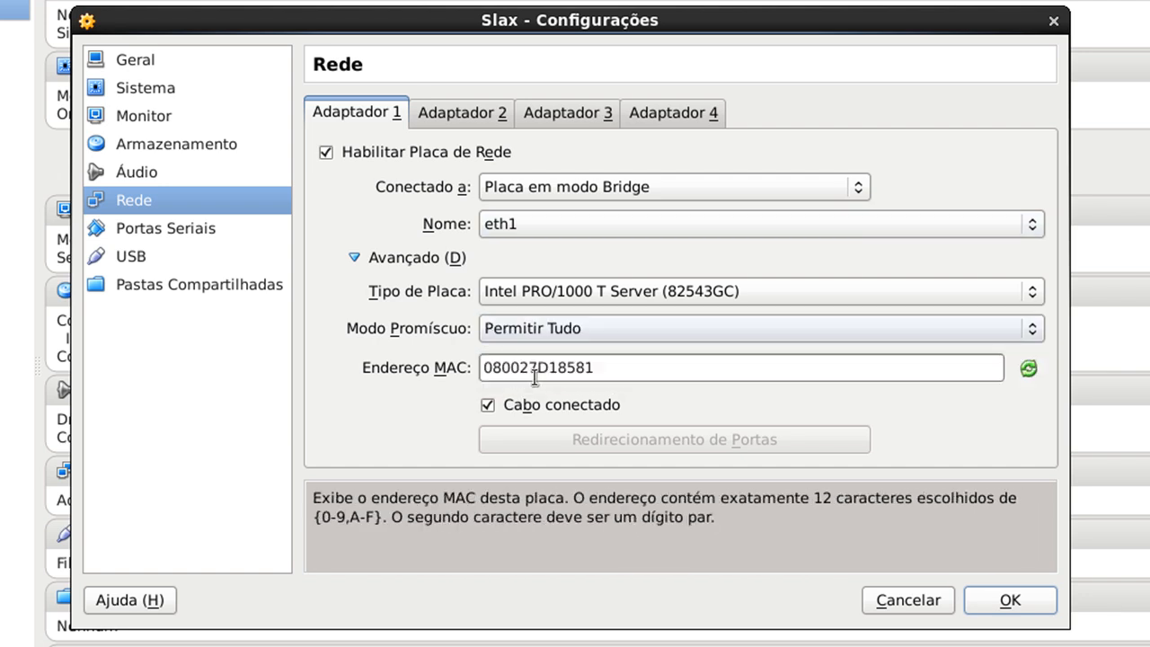
Connect Adapter 1 to Rede Interna and check the network name options, keeping intnet.
click(561, 197)
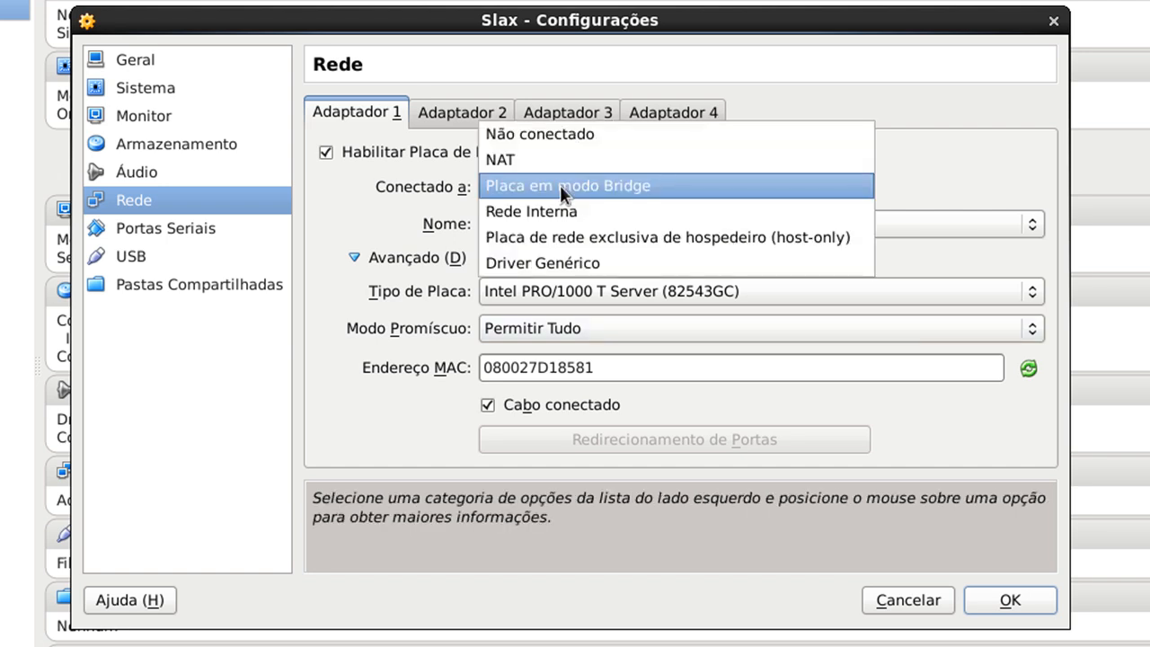
click(561, 211)
click(607, 231)
click(1030, 232)
click(1030, 236)
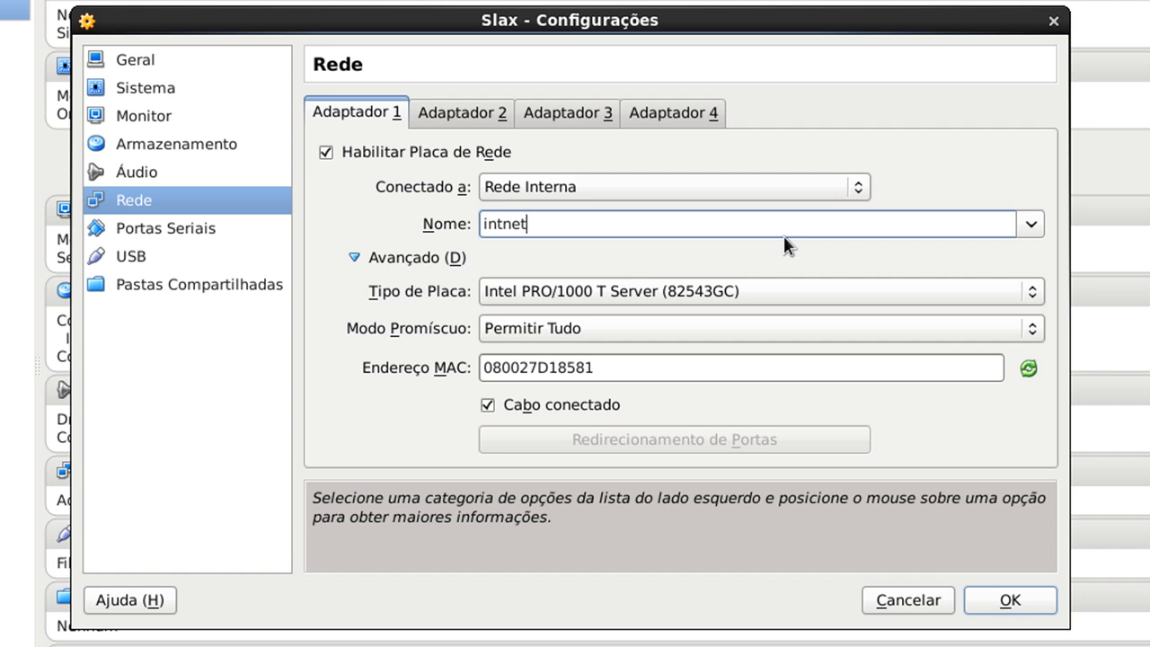
Connect Adapter 1 to Placa de rede exclusiva de hospedeiro (host-only) and check the available interface names.
click(727, 186)
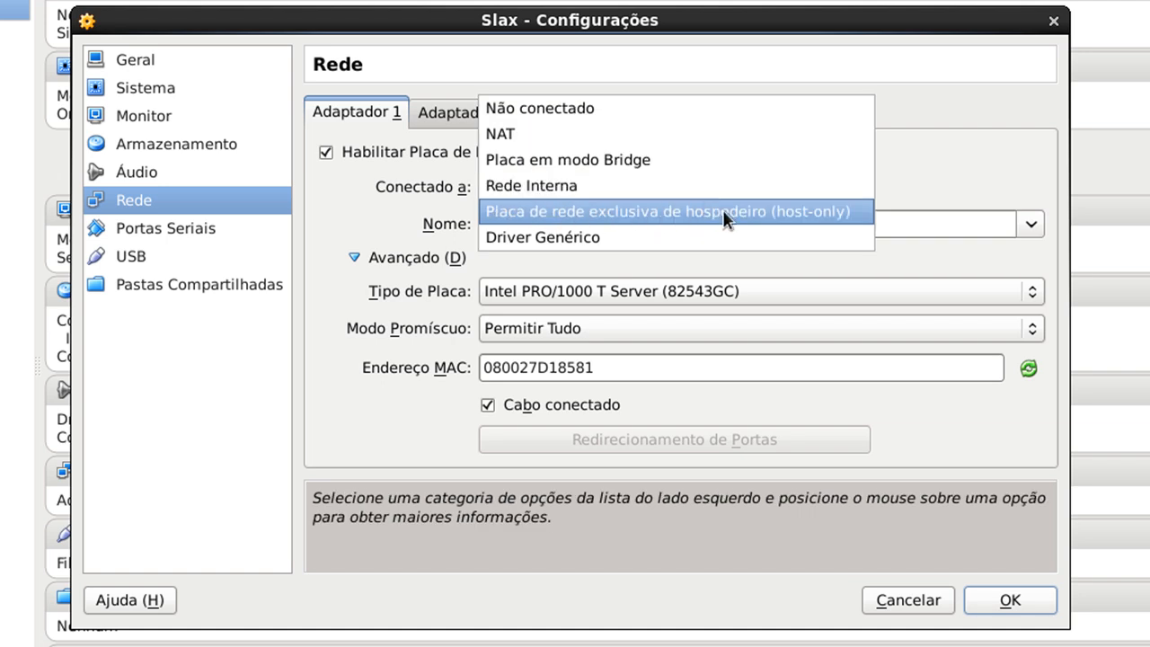
click(762, 211)
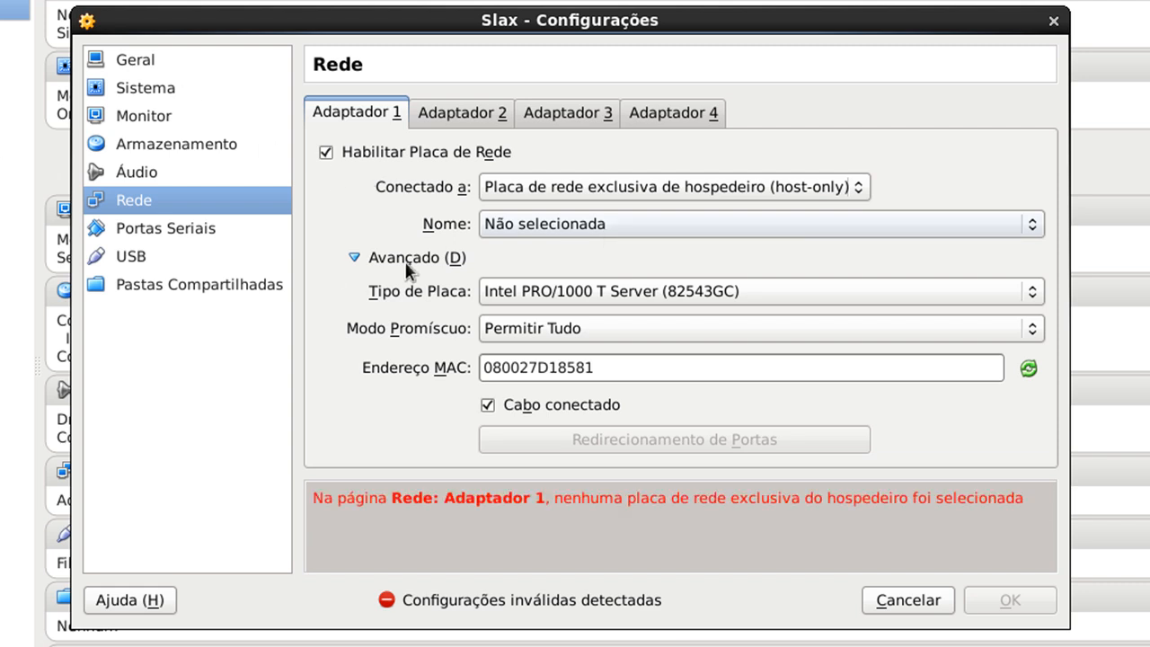
click(681, 226)
click(682, 225)
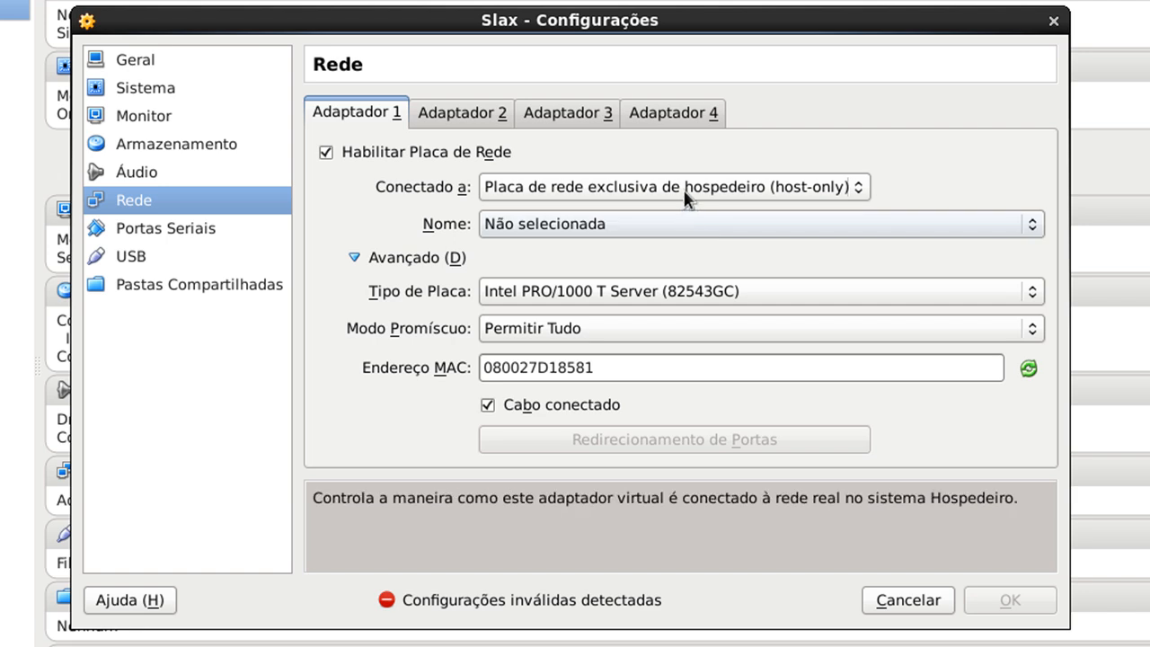
Try connecting Adapter 1 to Driver Genérico and check the available driver names.
click(684, 196)
click(686, 206)
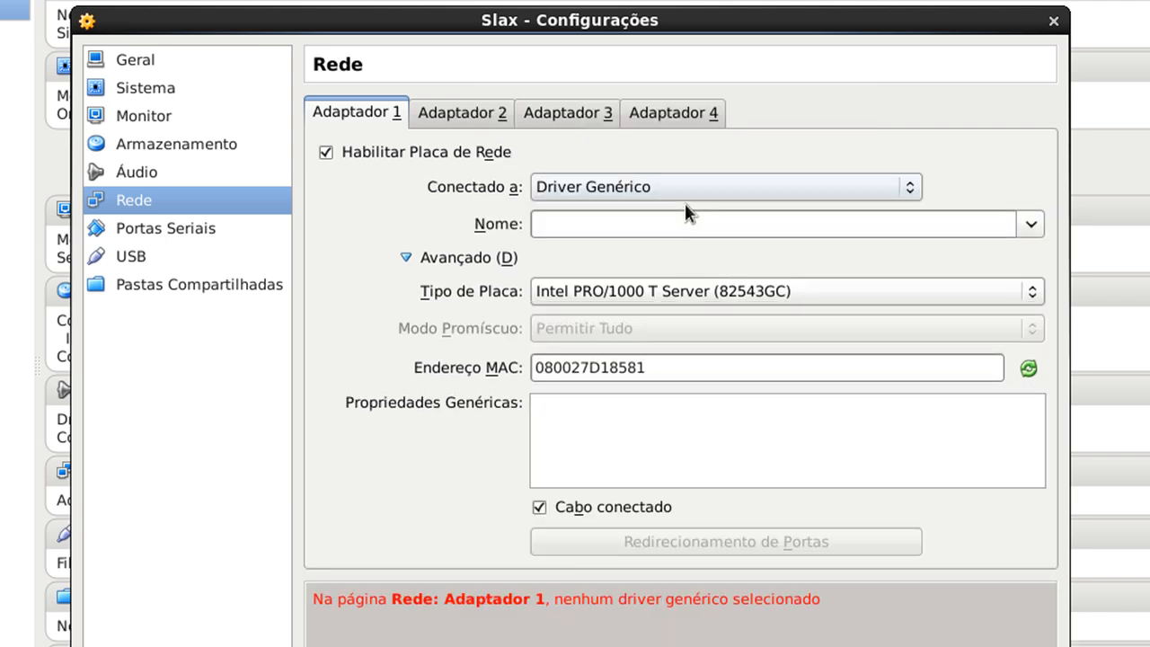
click(1029, 225)
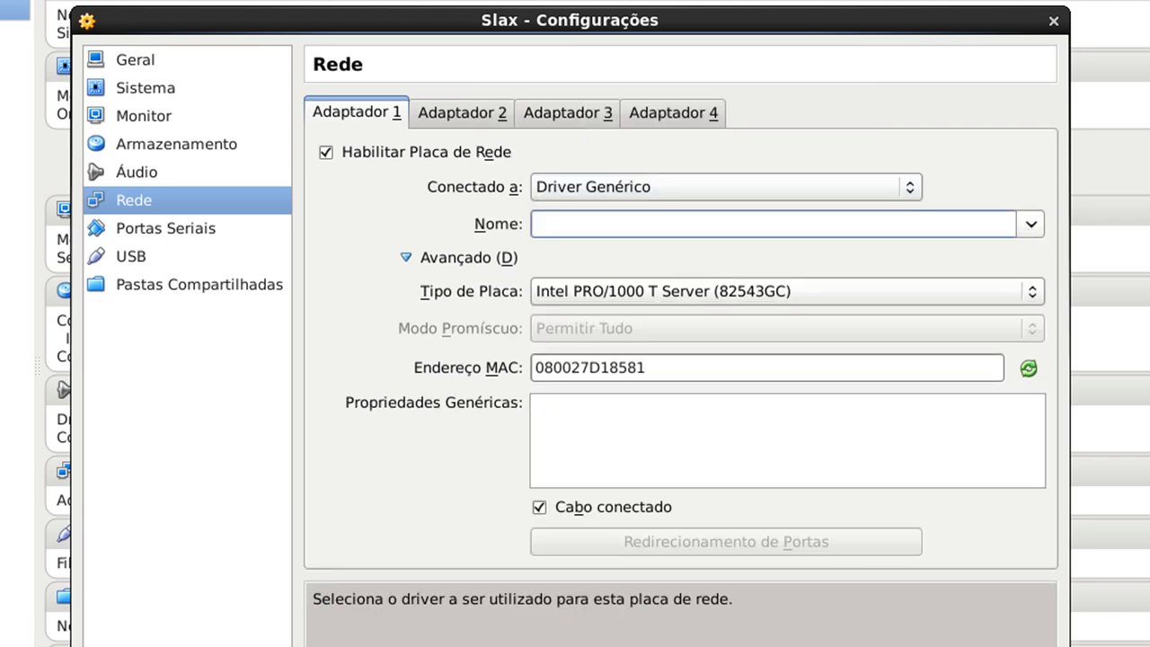
Connect Adapter 1 to Placa em modo Bridge on eth1 and choose Intel PRO/1000 T Server (82543GC) as the card type.
click(648, 196)
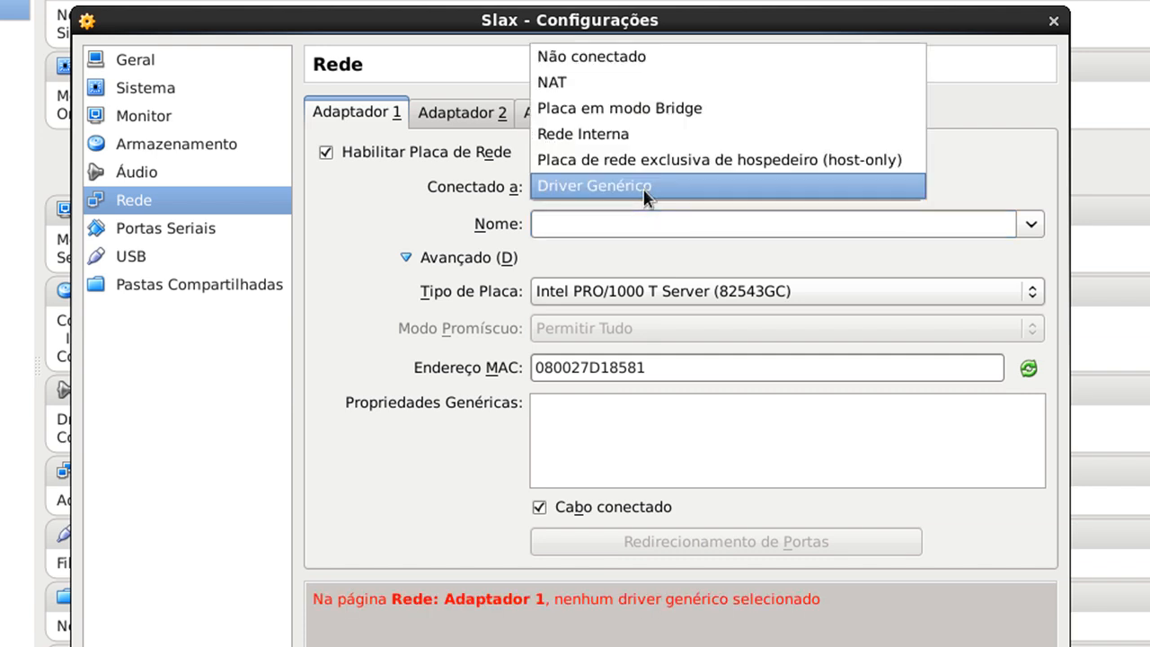
click(649, 108)
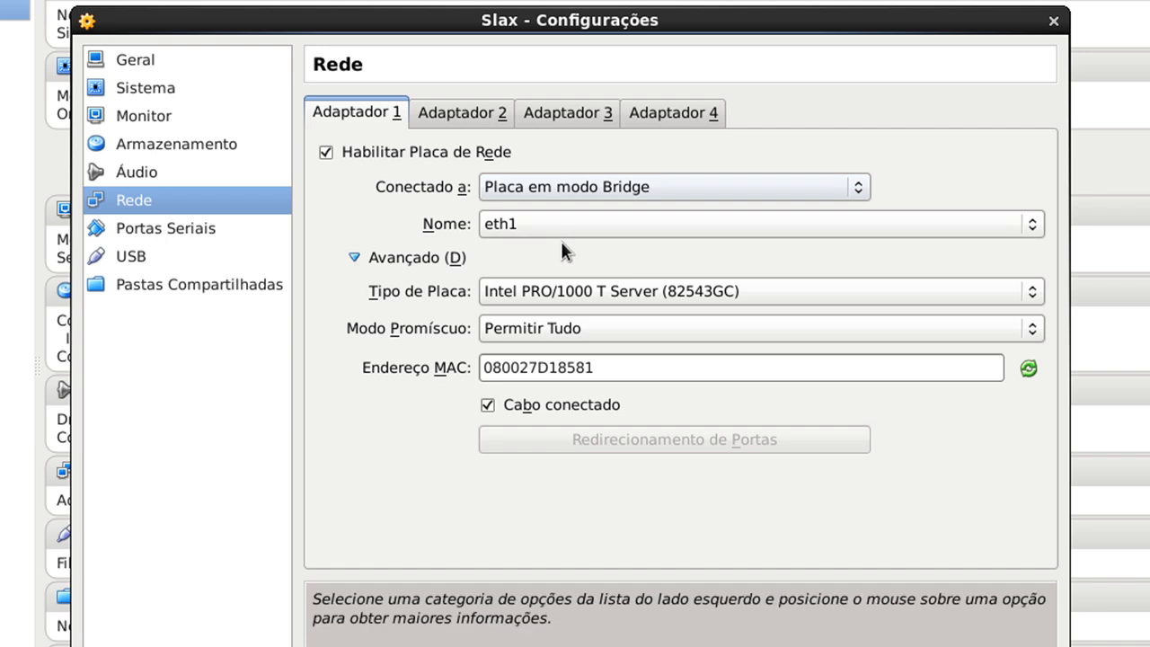
click(571, 297)
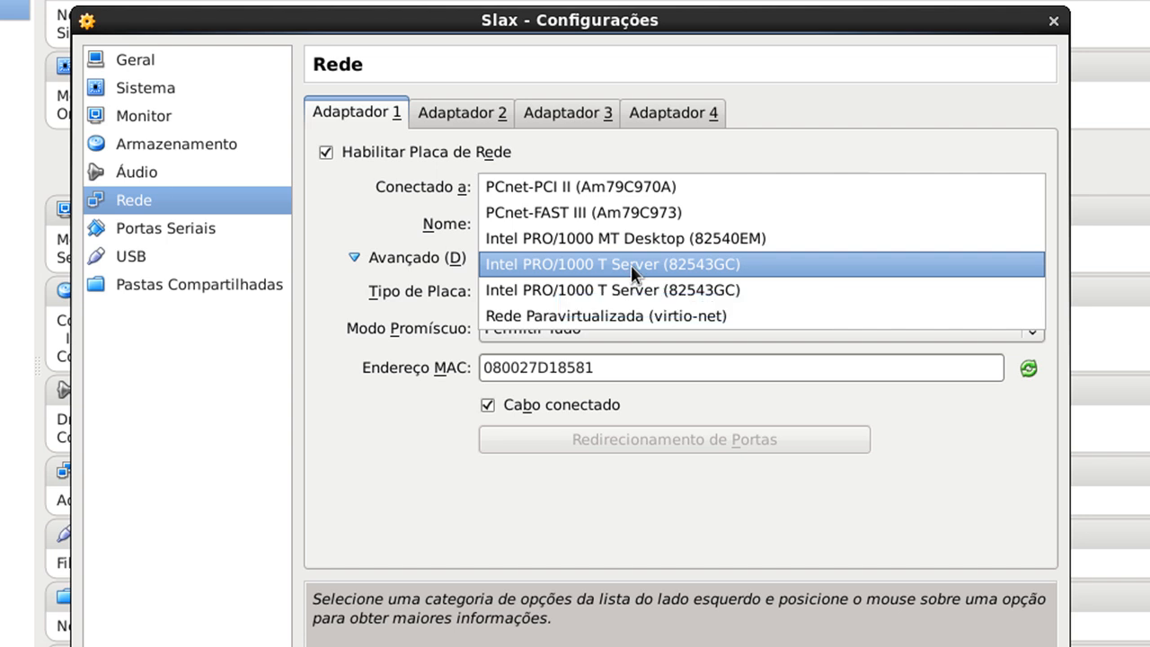
click(631, 265)
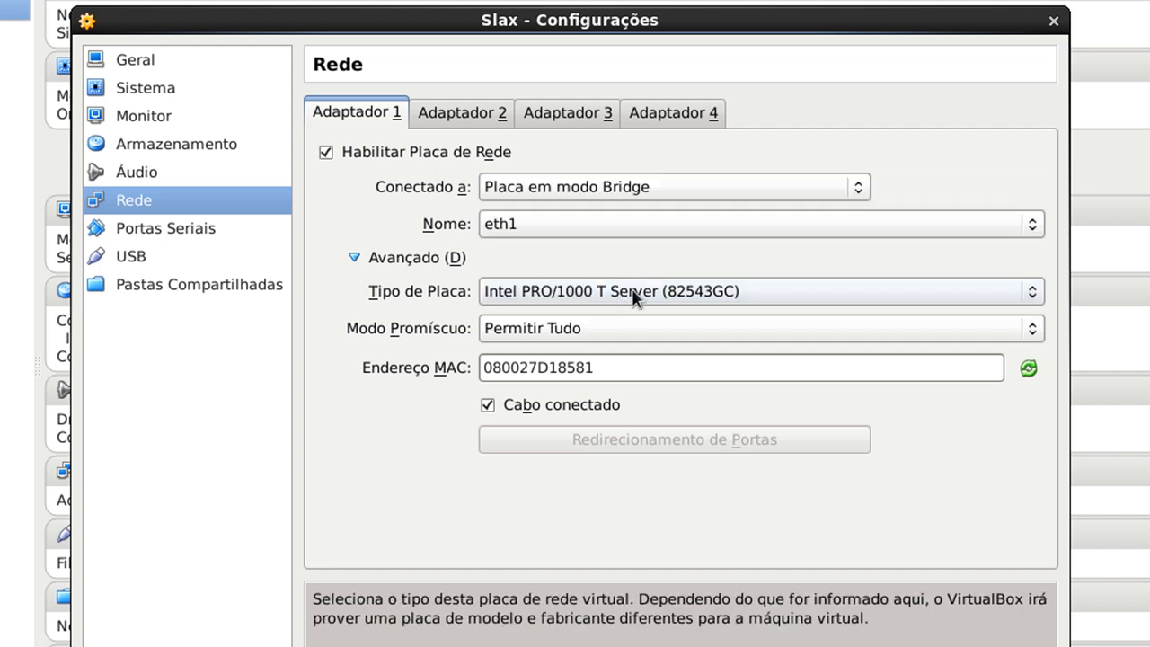
click(631, 288)
click(631, 311)
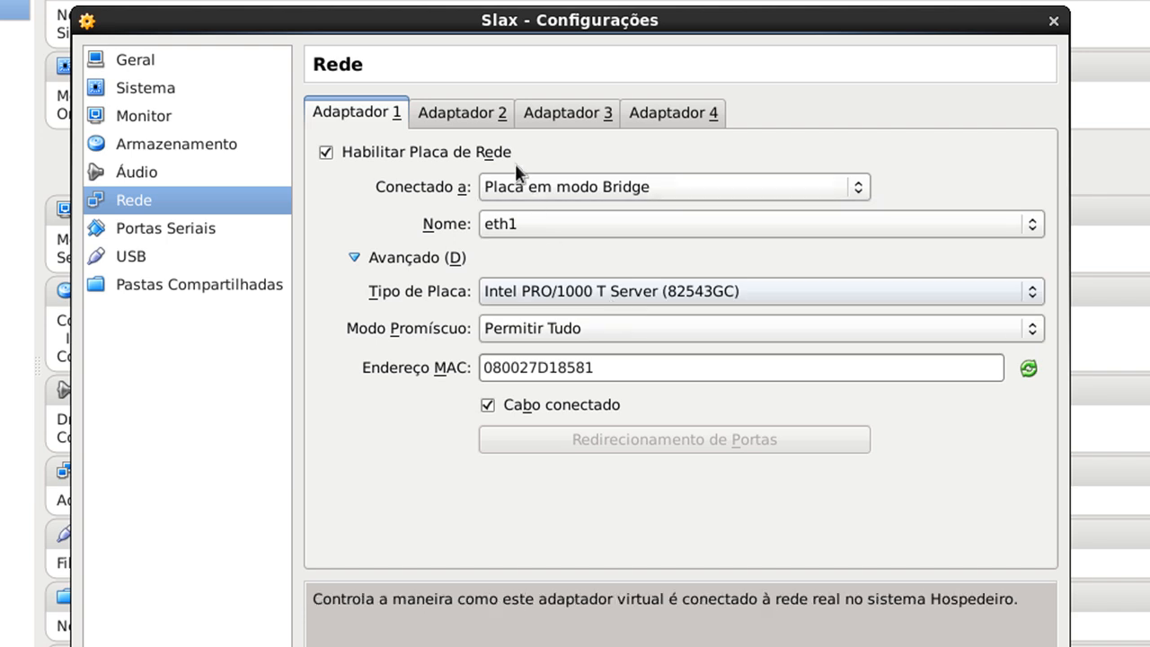
Examine the settings of Adapters 2, 3 and 4, briefly enabling and disabling Adapter 2, and return to Adapter 1.
click(475, 117)
click(370, 117)
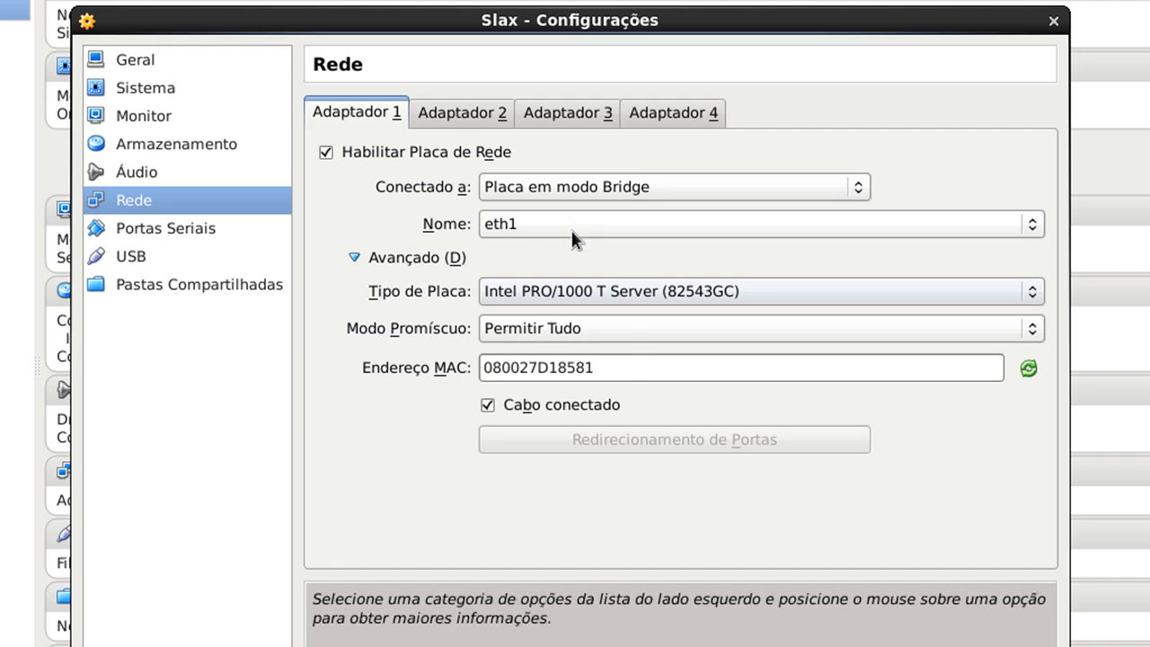
click(485, 118)
click(480, 155)
click(480, 155)
click(555, 120)
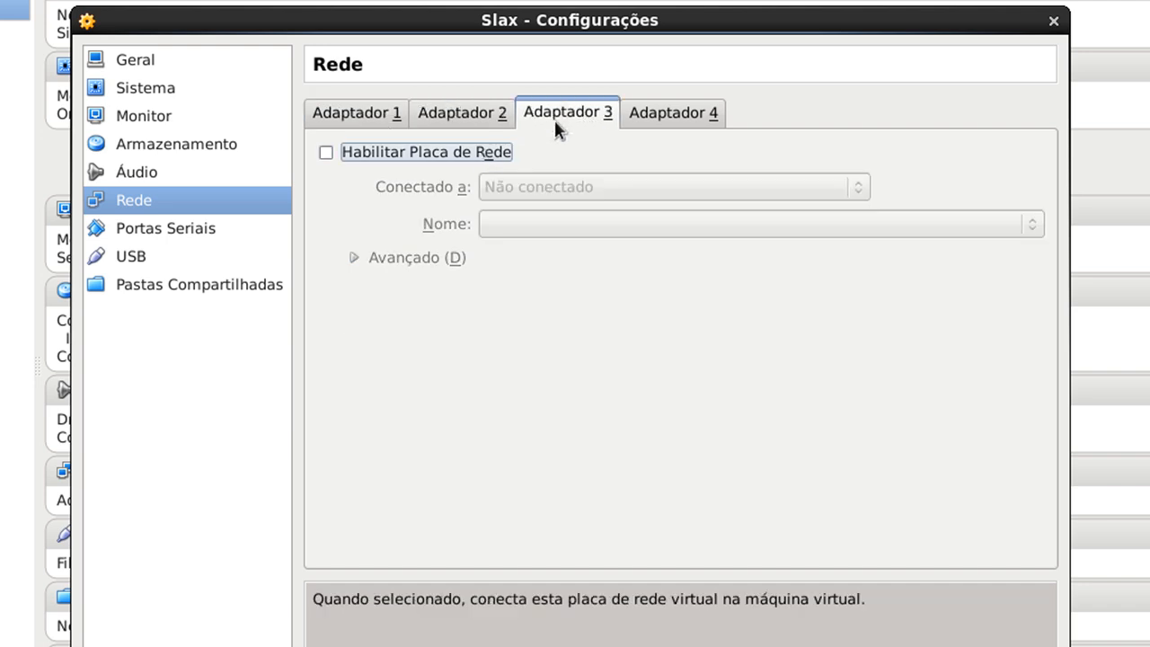
click(631, 119)
click(342, 120)
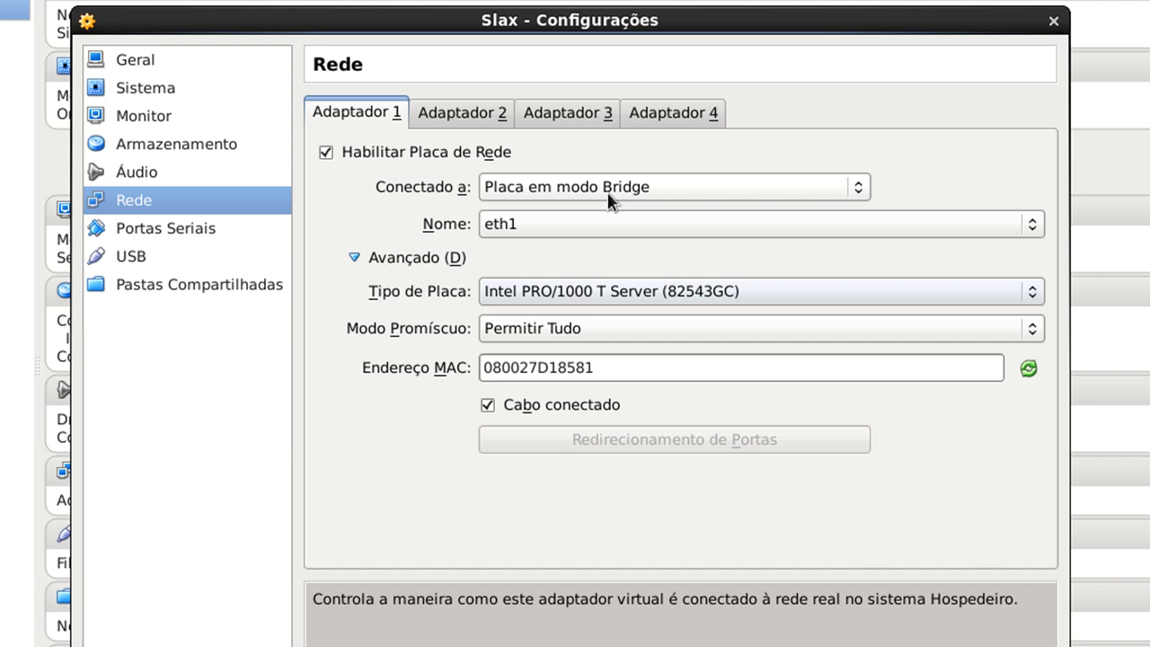
click(436, 116)
click(381, 116)
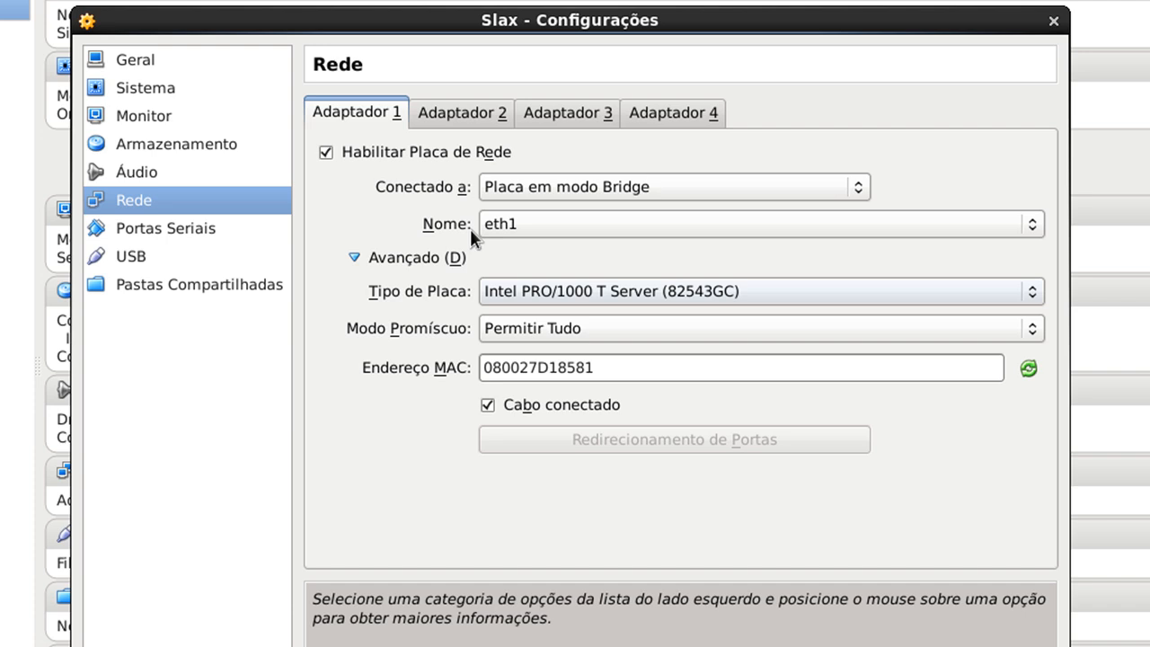
Try enabling serial port 1, check its port modes and numbers, disable it again, and look at serial port 2.
click(224, 222)
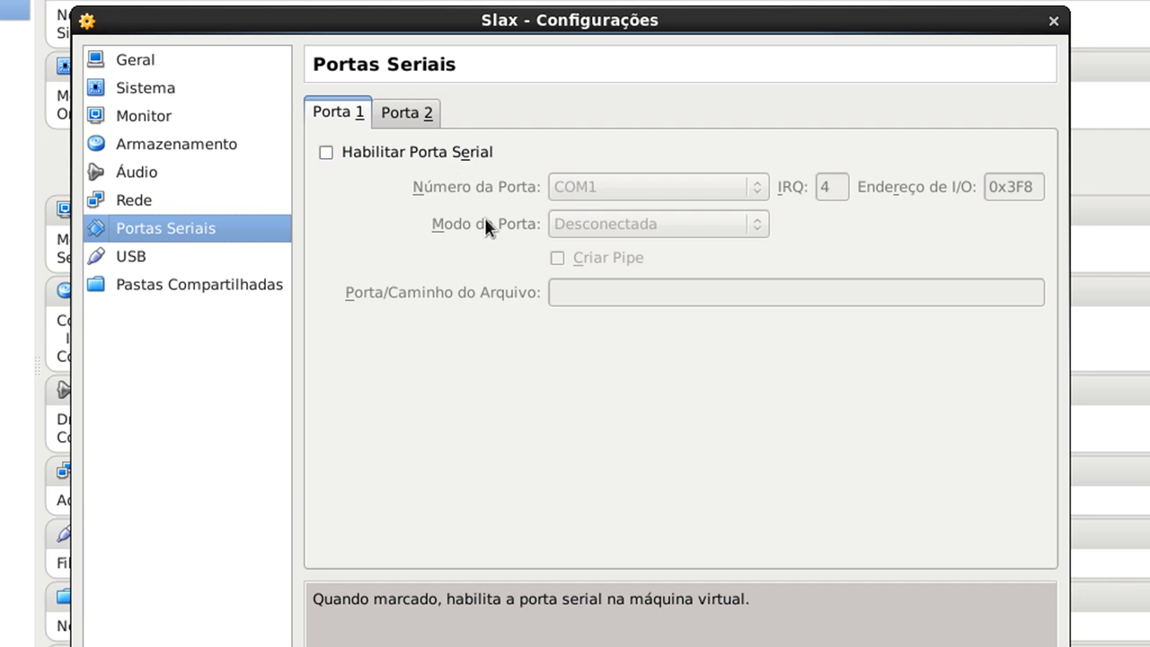
click(415, 152)
click(586, 224)
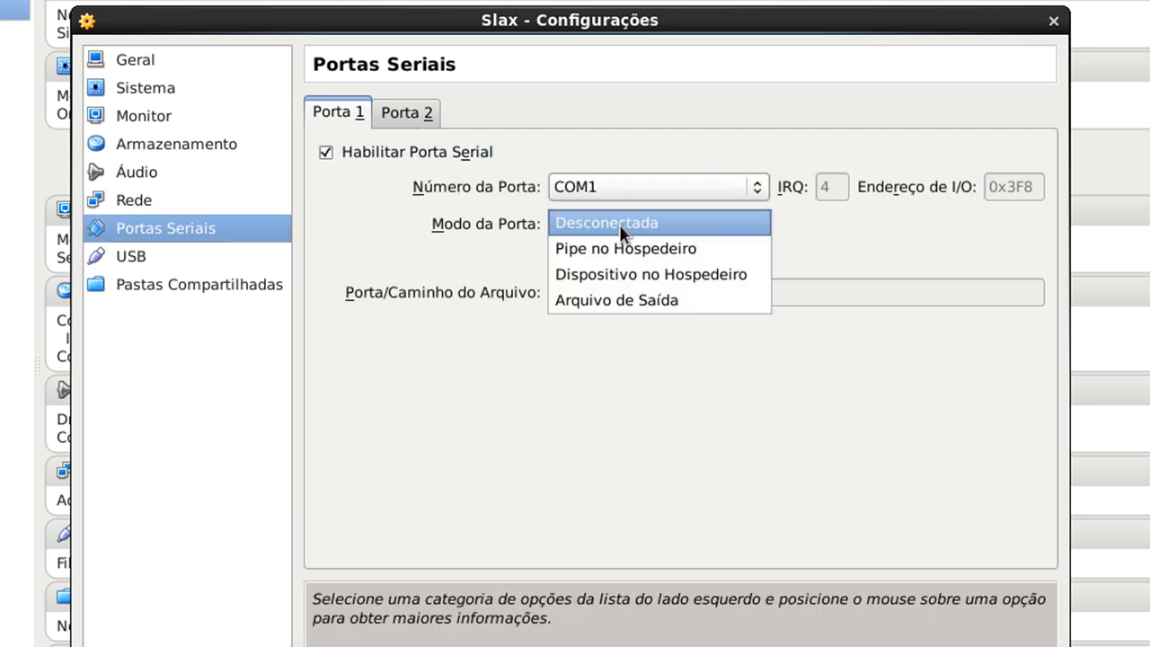
click(622, 228)
click(630, 191)
click(629, 190)
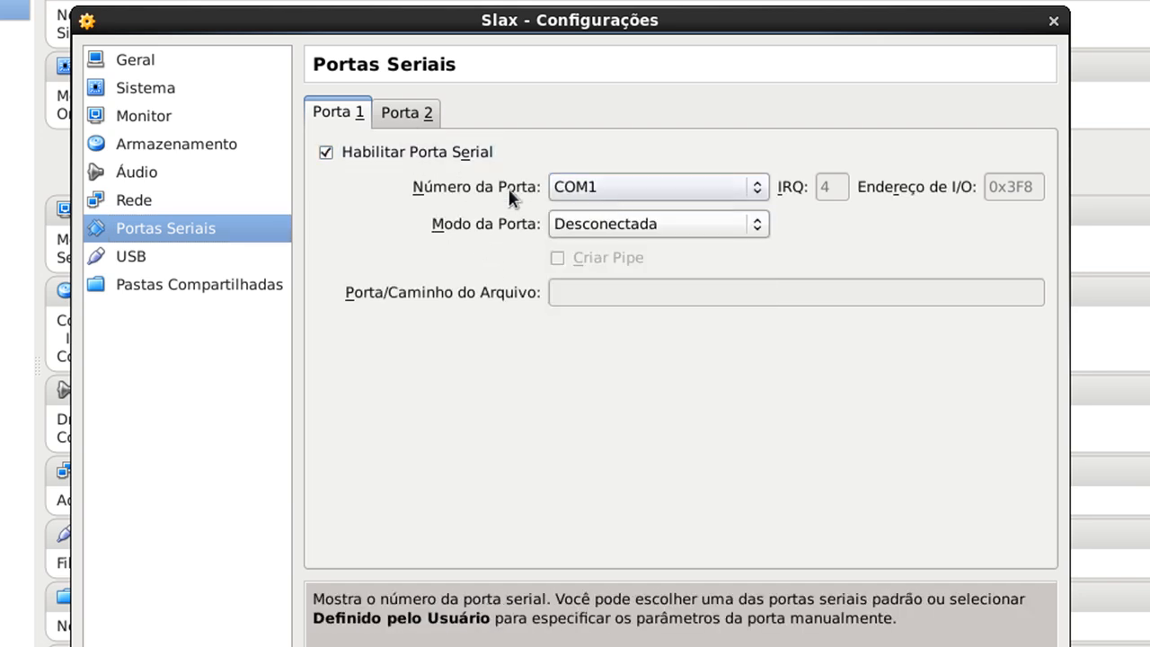
click(434, 153)
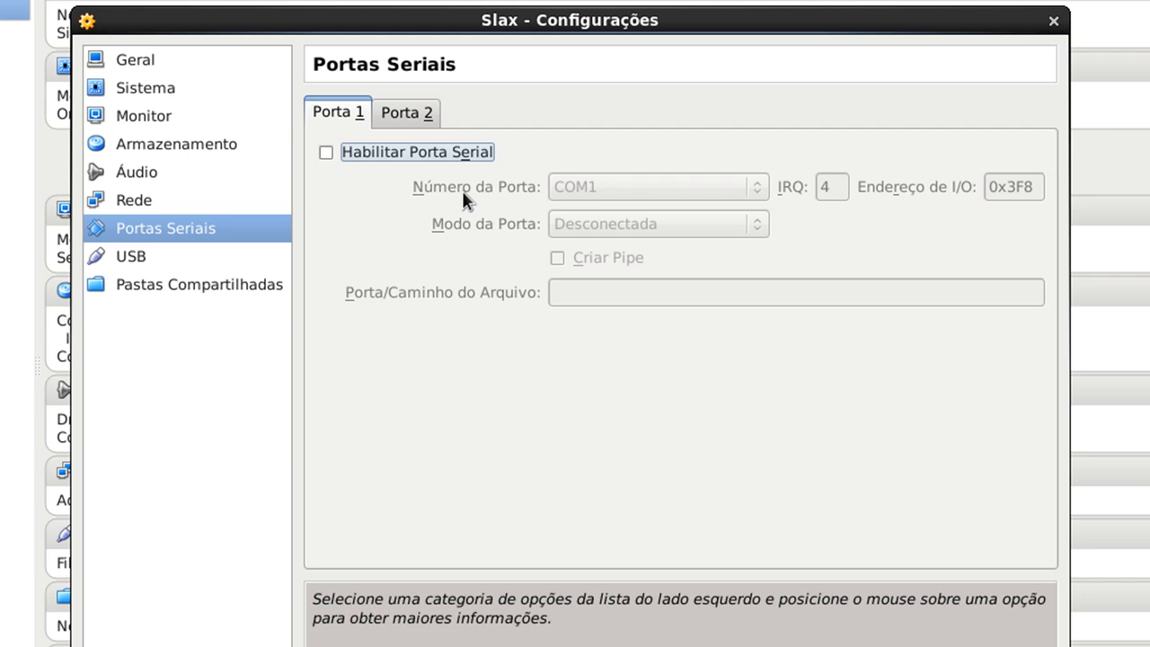
click(428, 115)
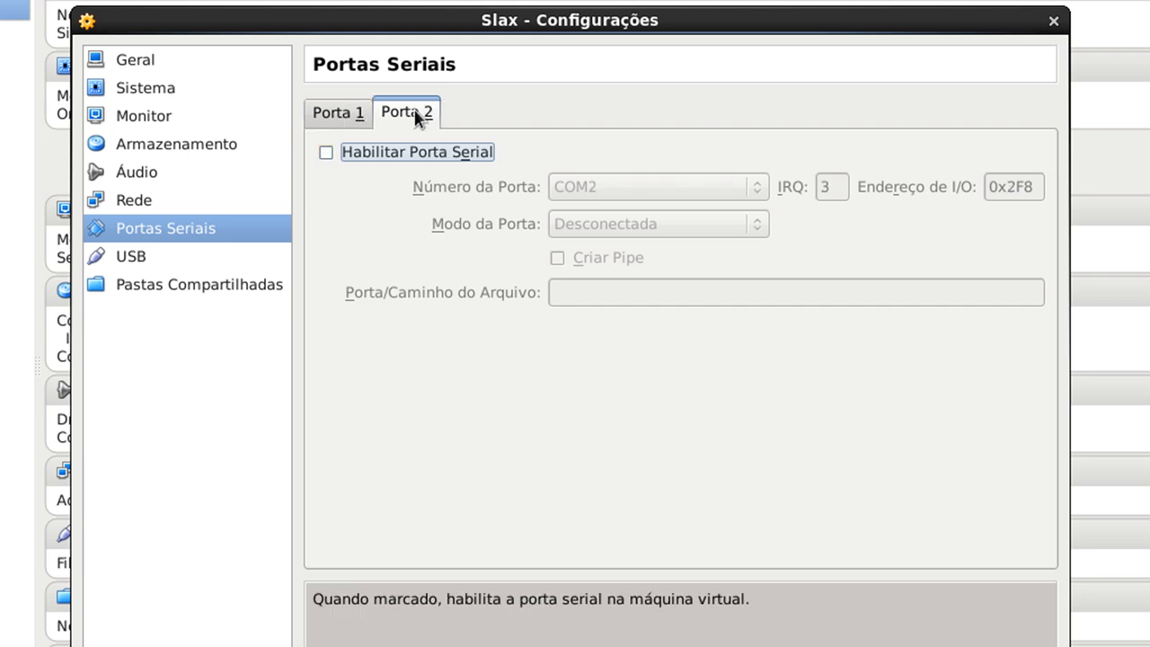
click(329, 113)
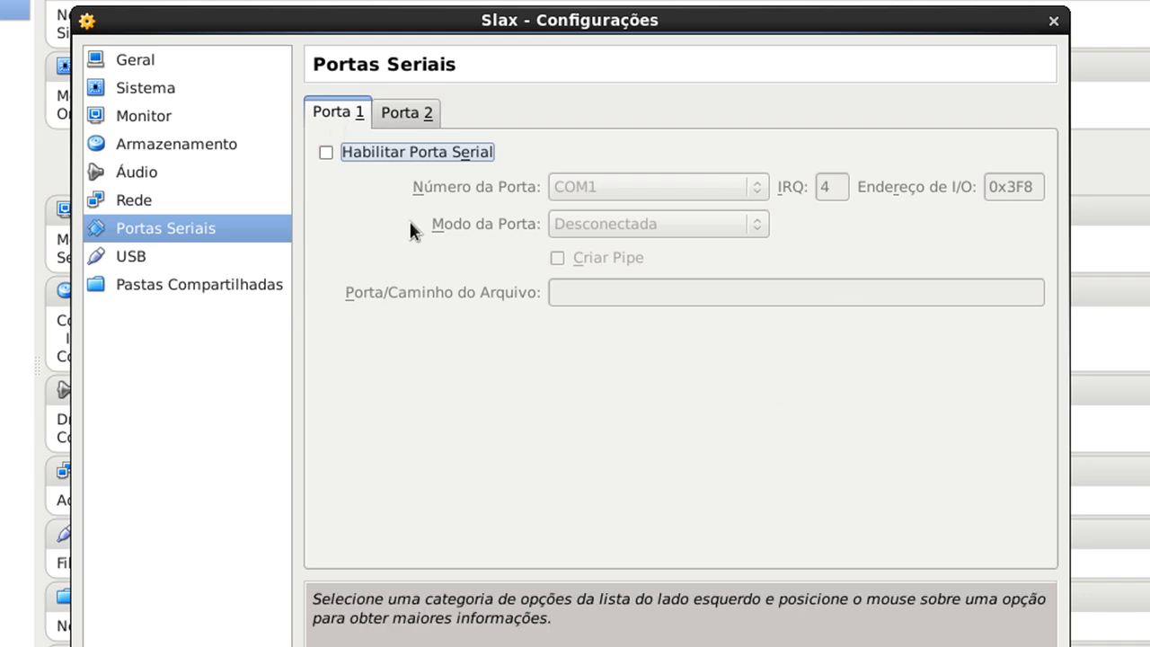
Disable the virtual machine's USB controller.
click(219, 260)
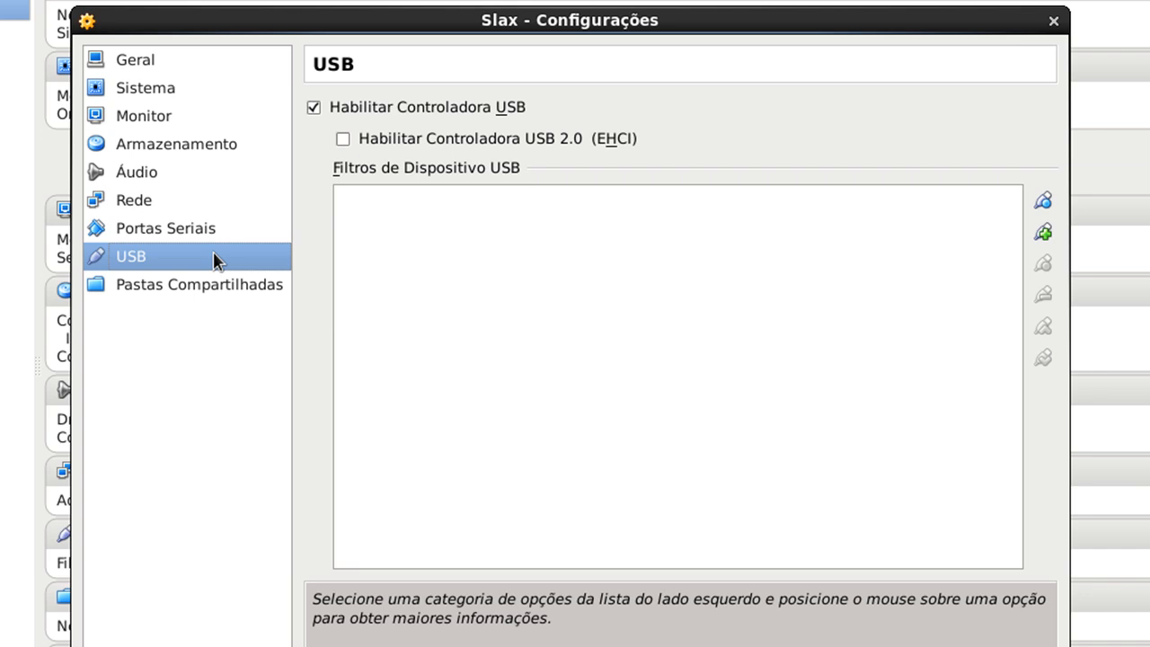
click(375, 107)
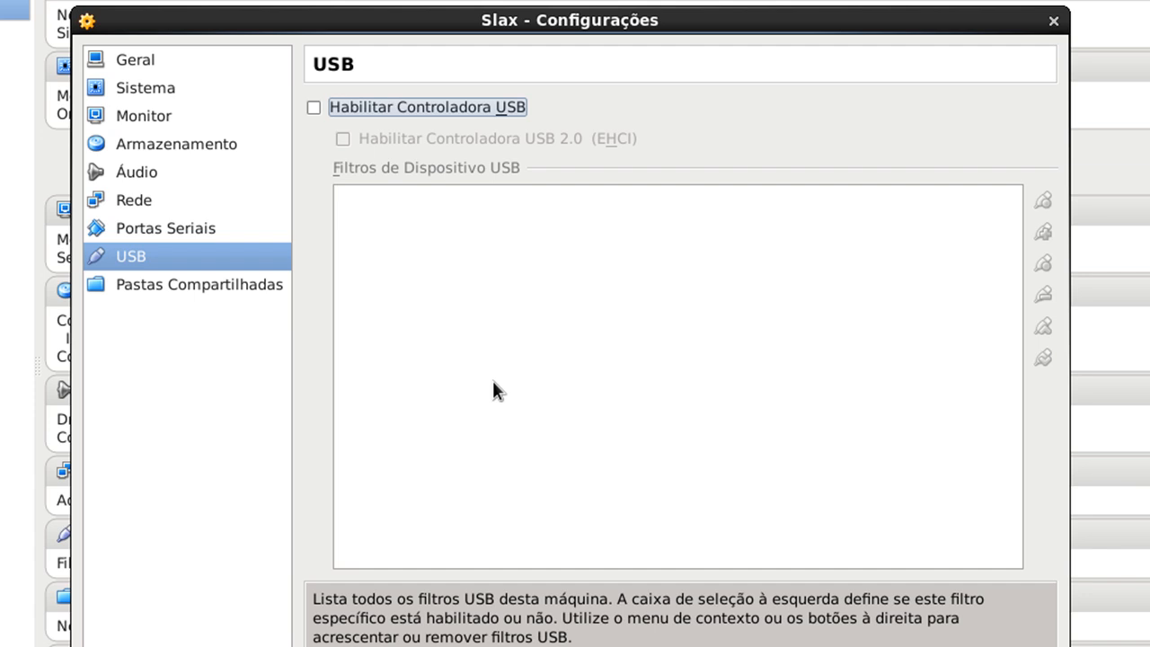
Add the host user's home folder as a shared folder with Montar Automaticamente enabled.
click(269, 299)
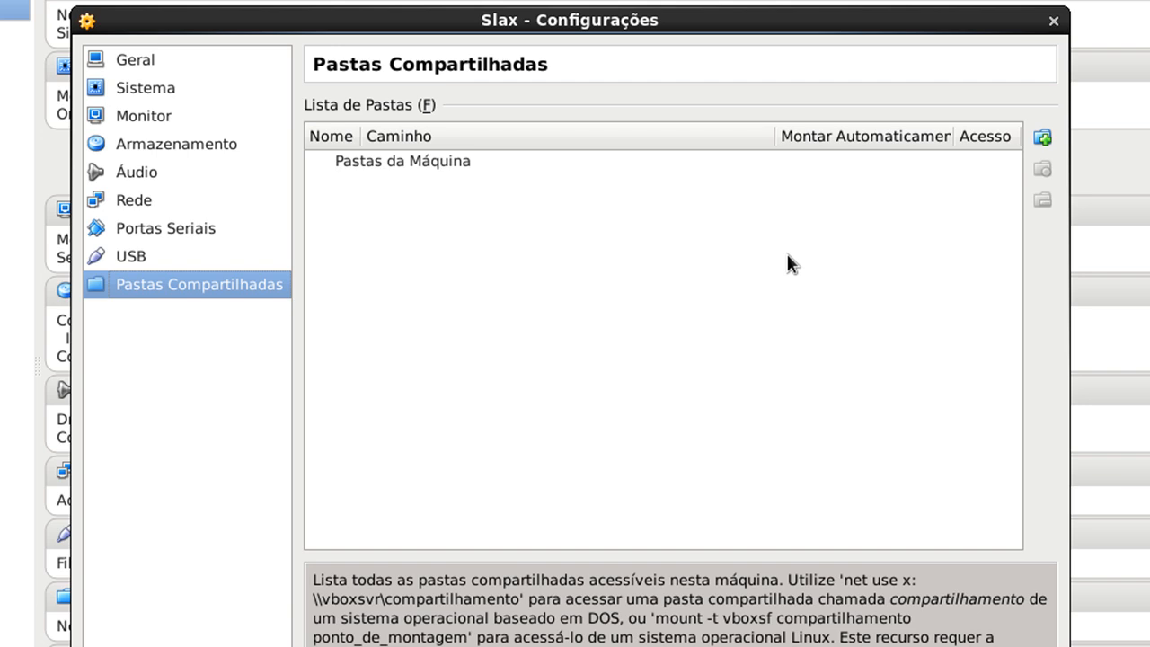
click(1043, 137)
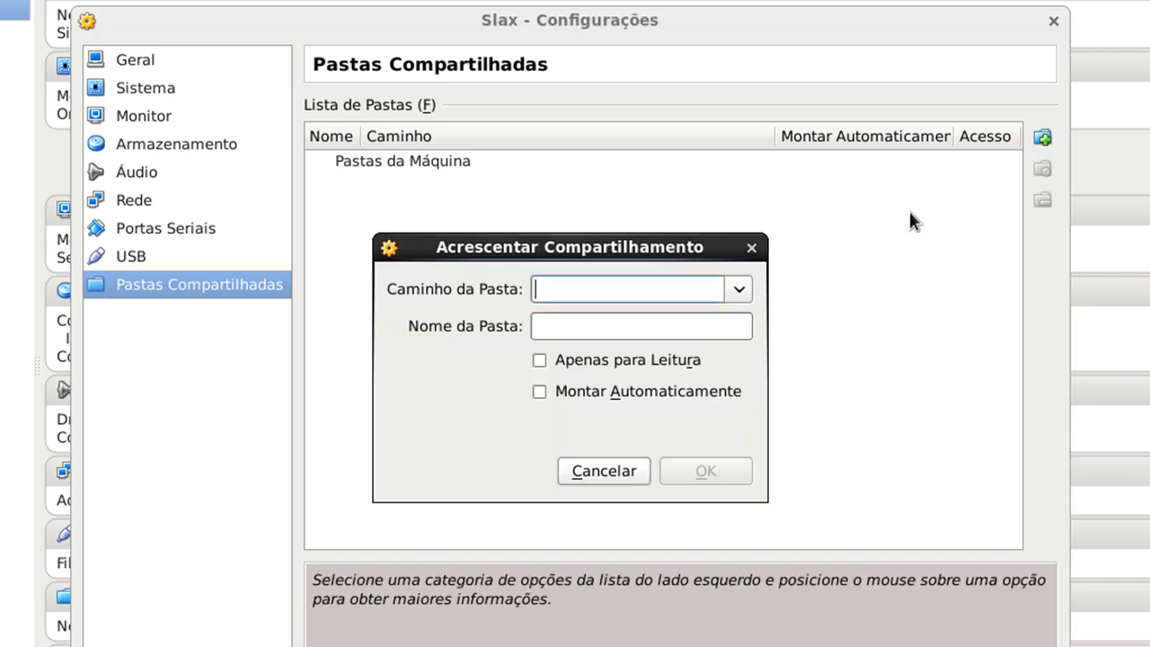
click(749, 289)
click(726, 313)
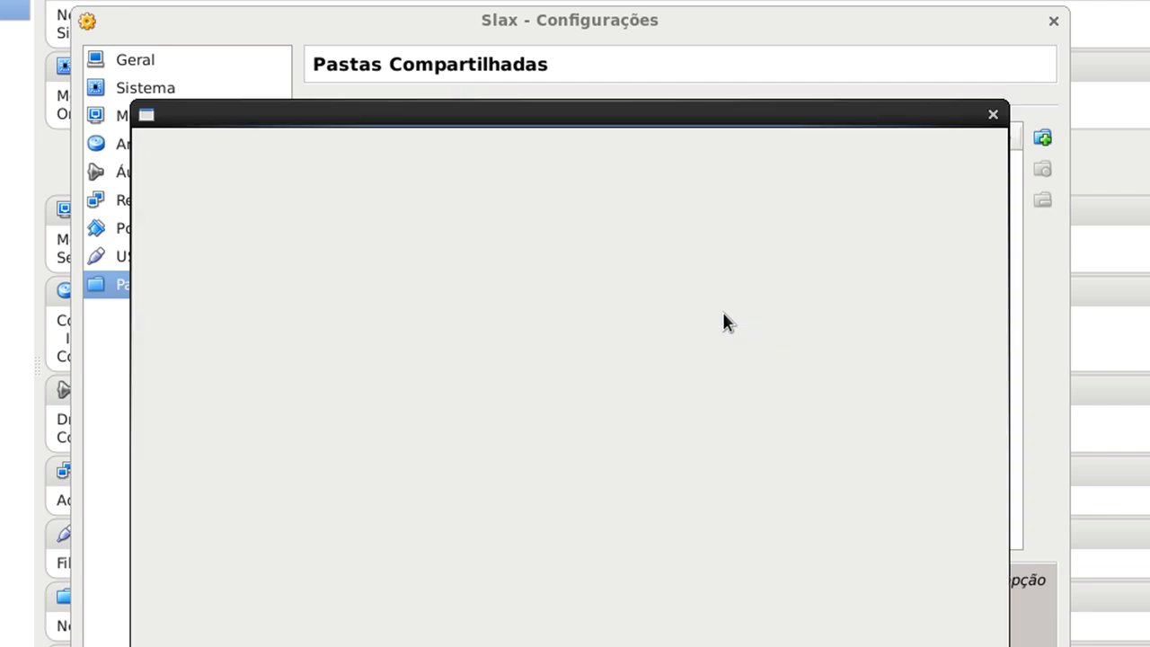
click(949, 646)
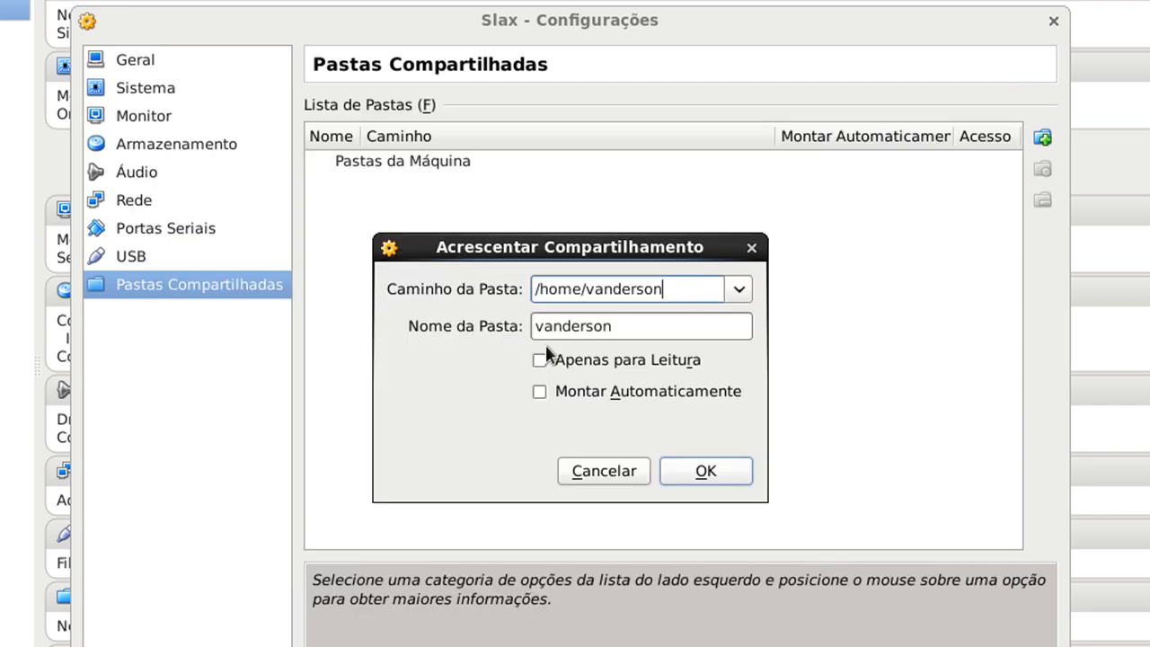
click(595, 396)
click(733, 472)
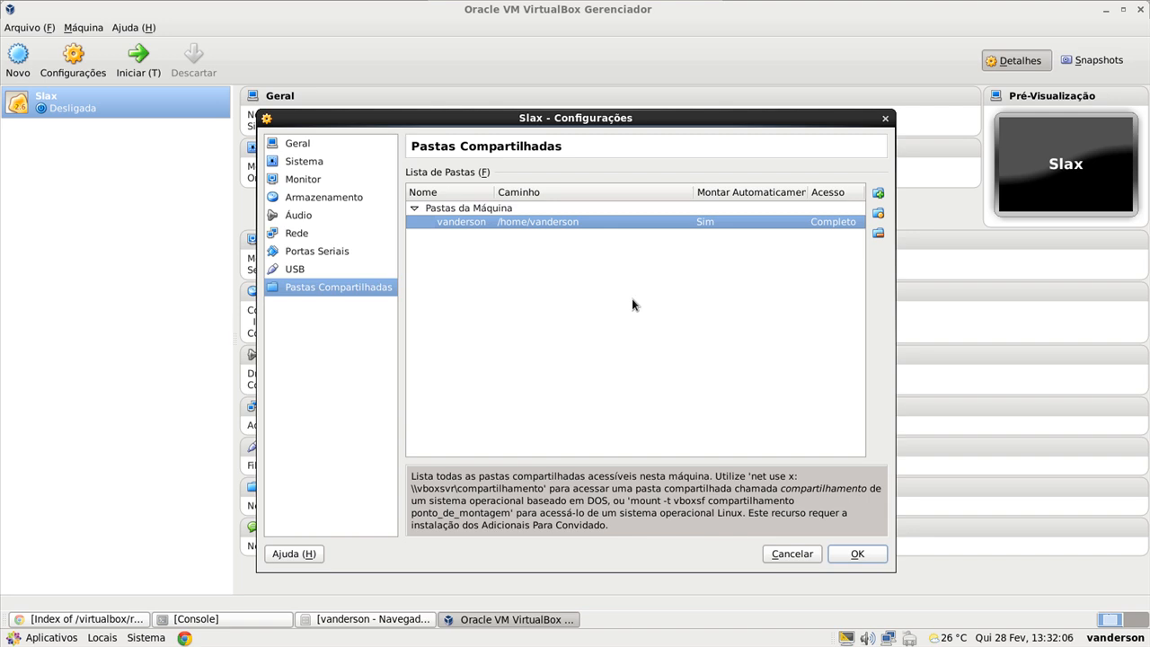
Remove the shared home folder from the machine folders and accept the Slax settings.
click(518, 210)
click(568, 223)
click(879, 232)
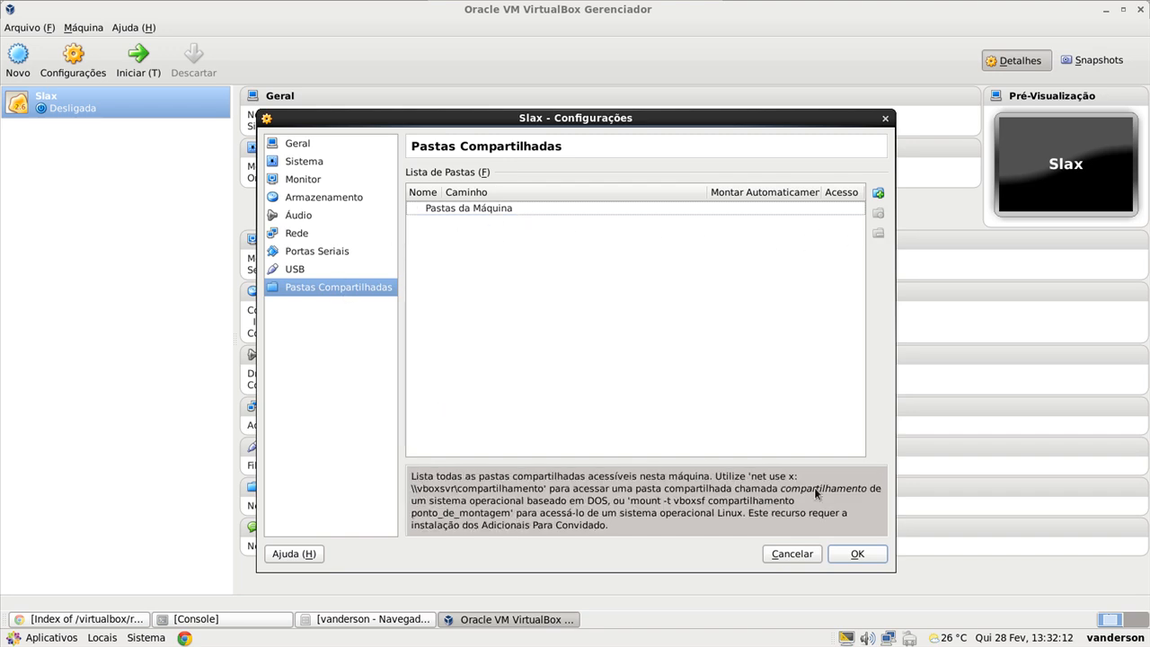
click(857, 556)
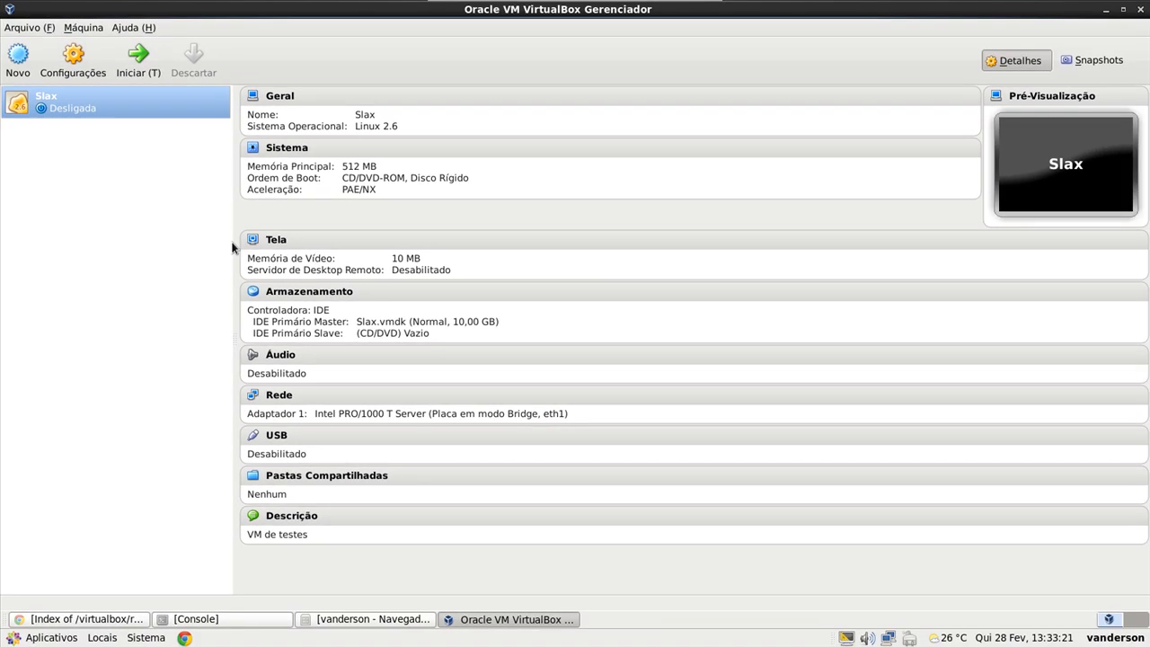
Narrow the machine list, start the Slax virtual machine and dismiss the keyboard auto-capture notice.
drag(225, 239, 89, 239)
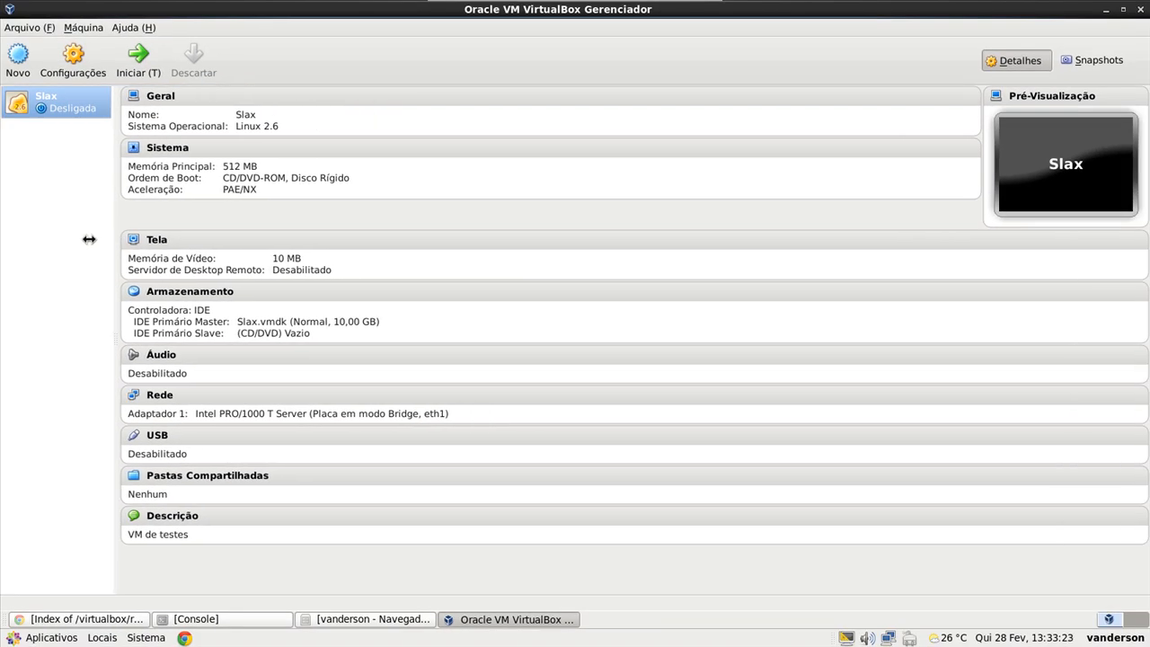
click(139, 57)
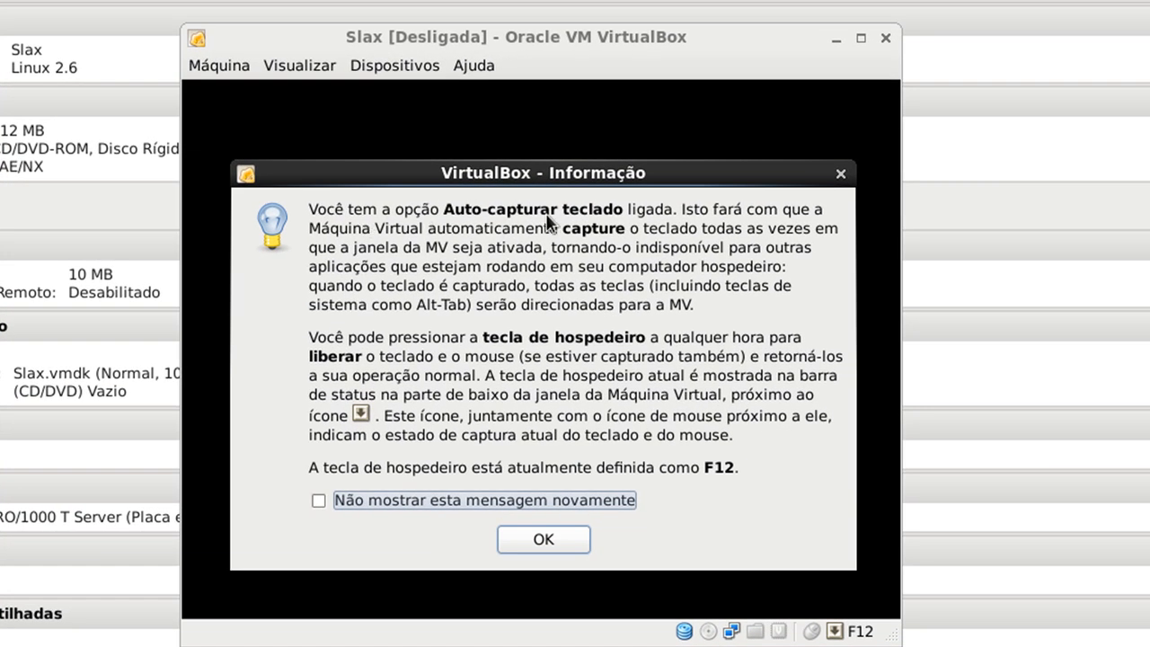
click(560, 537)
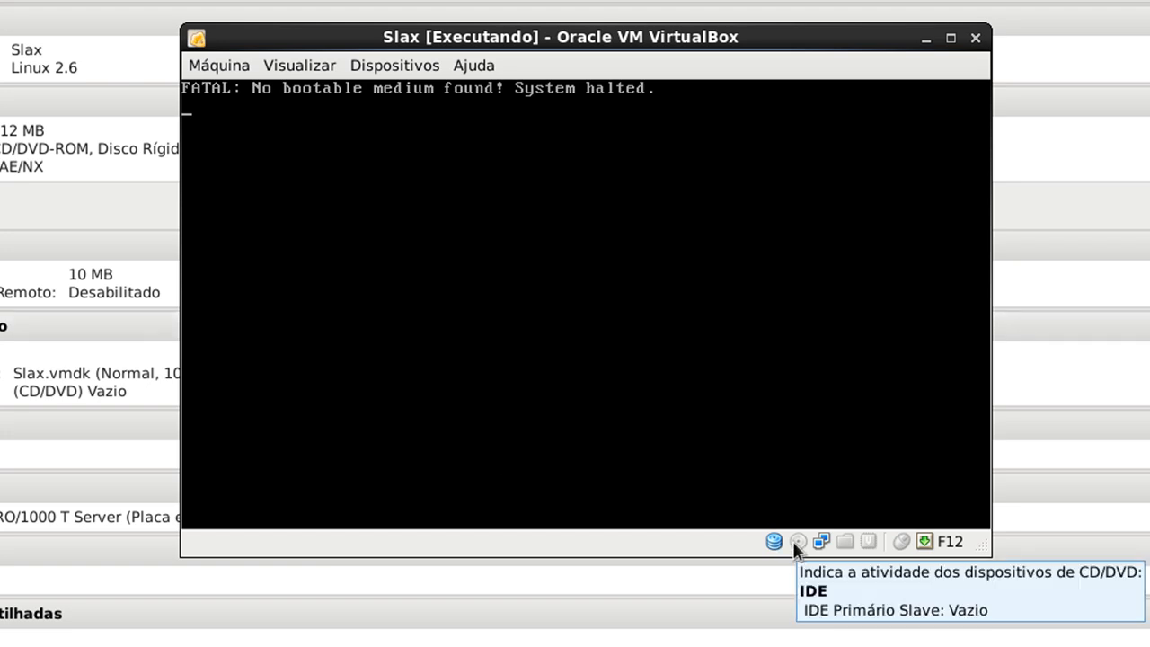
Load slax-6.2.0.iso from the user's home folder into the running machine's virtual CD/DVD drive.
right_click(796, 543)
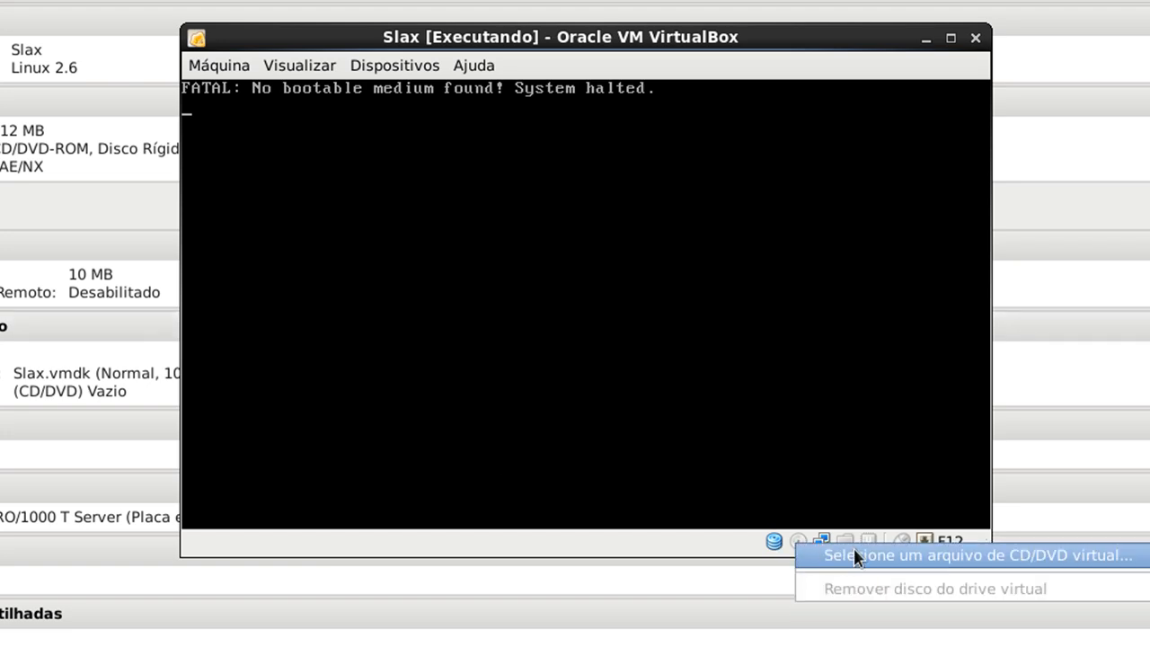
click(995, 556)
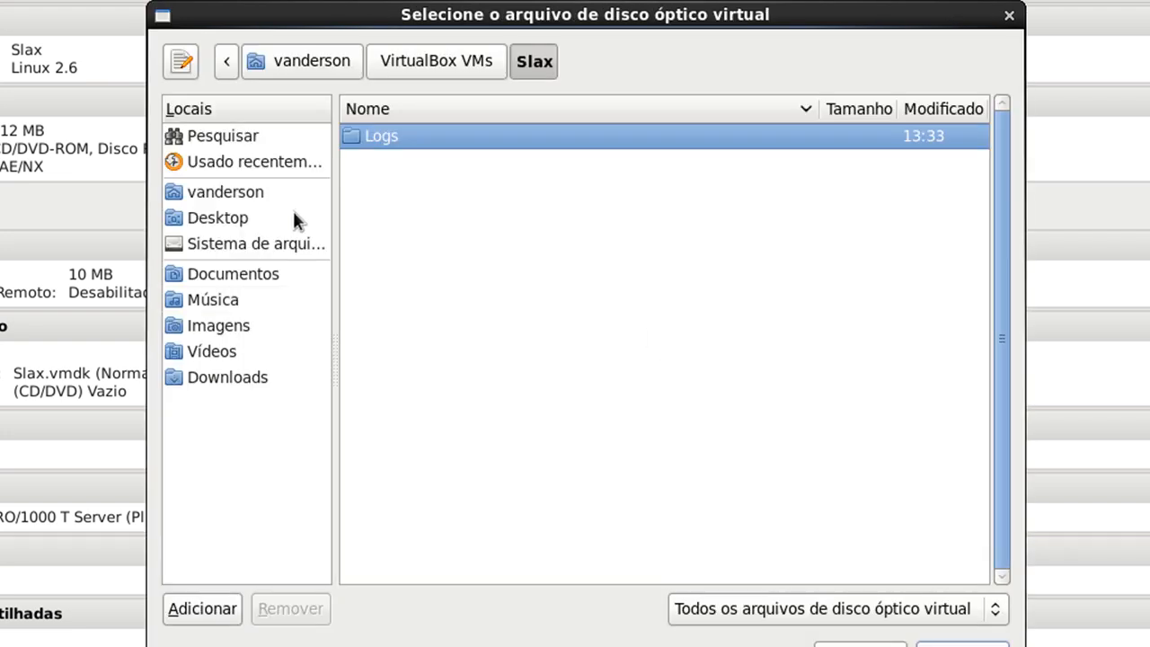
click(284, 219)
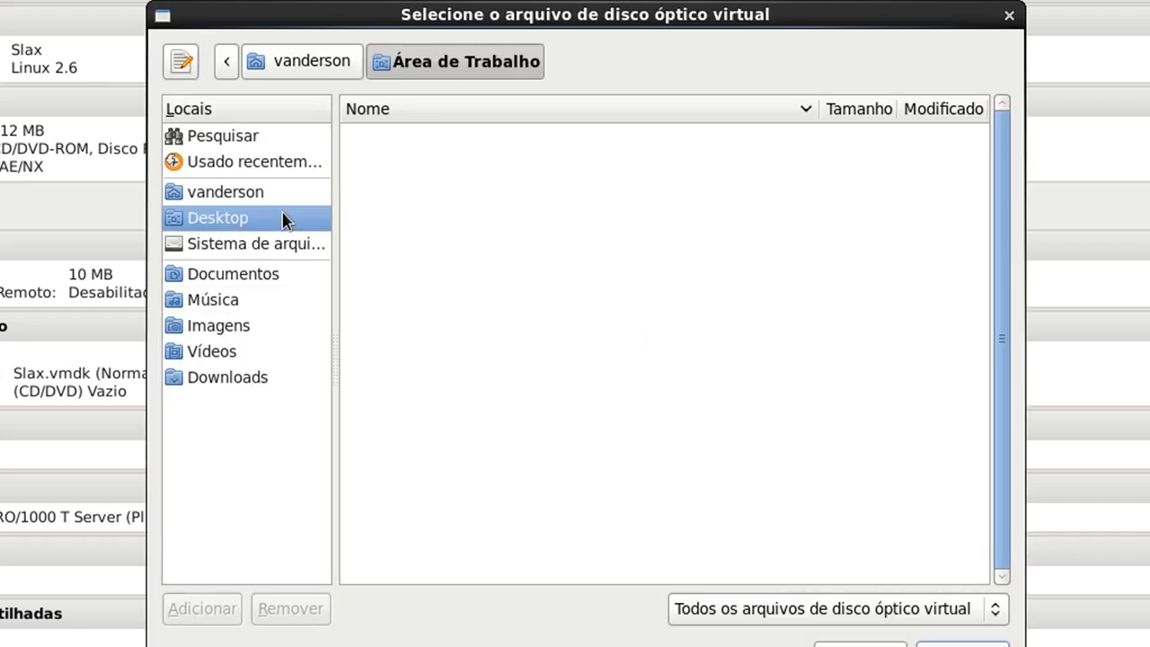
click(280, 194)
click(409, 369)
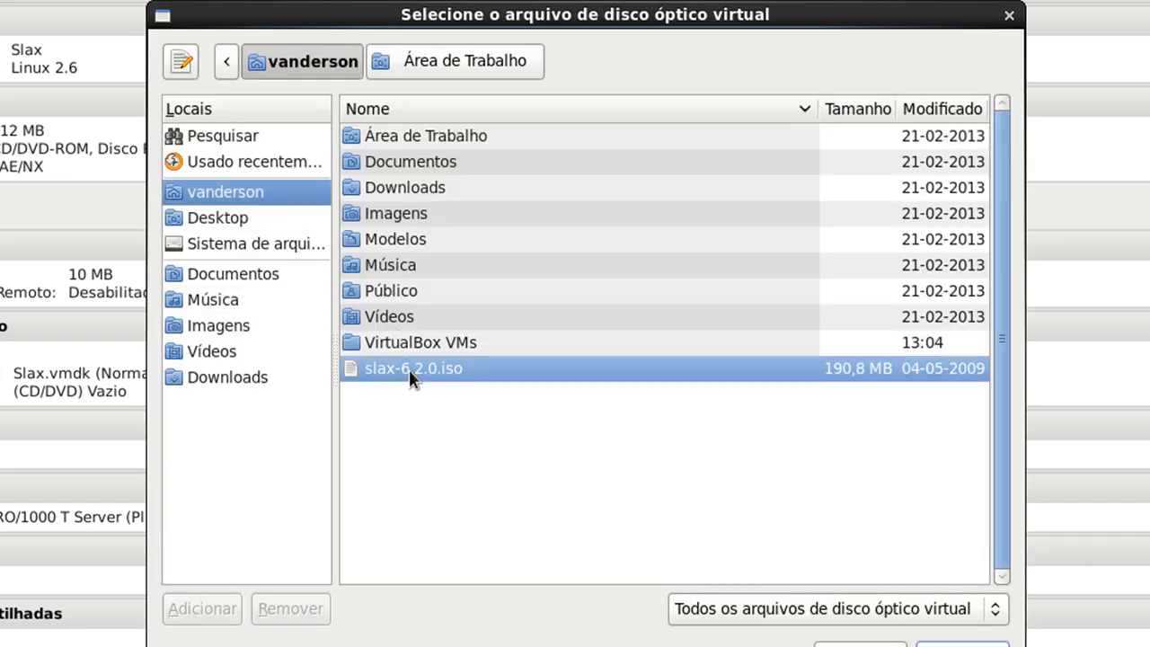
click(962, 644)
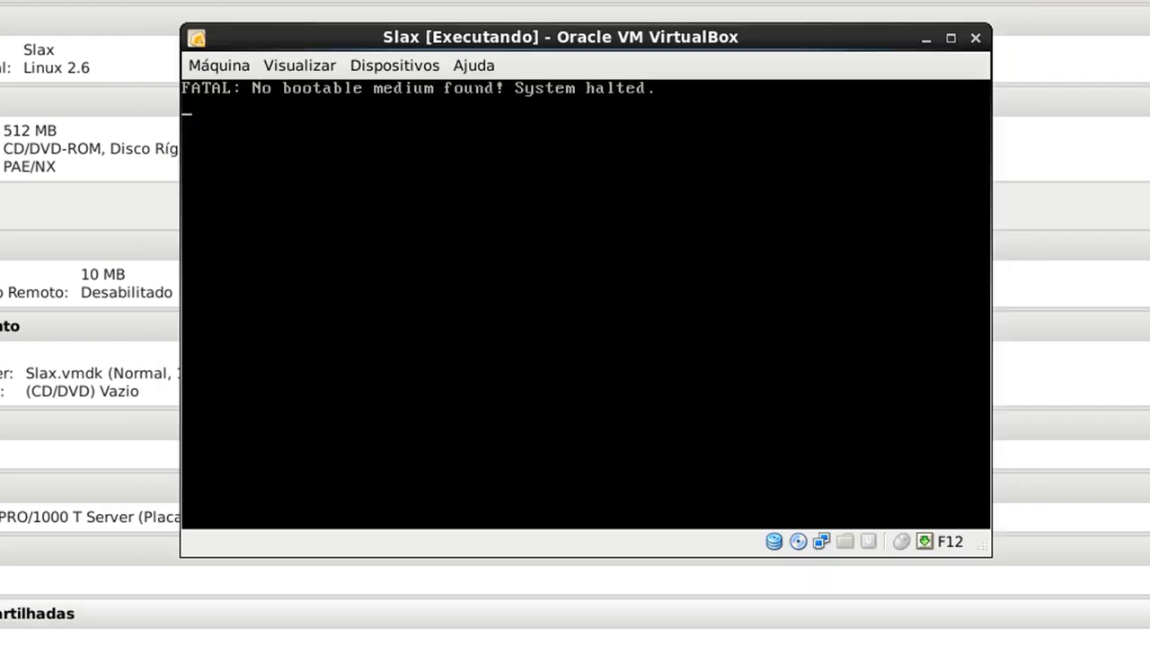
Review the session information of the running Slax machine and close it.
click(207, 65)
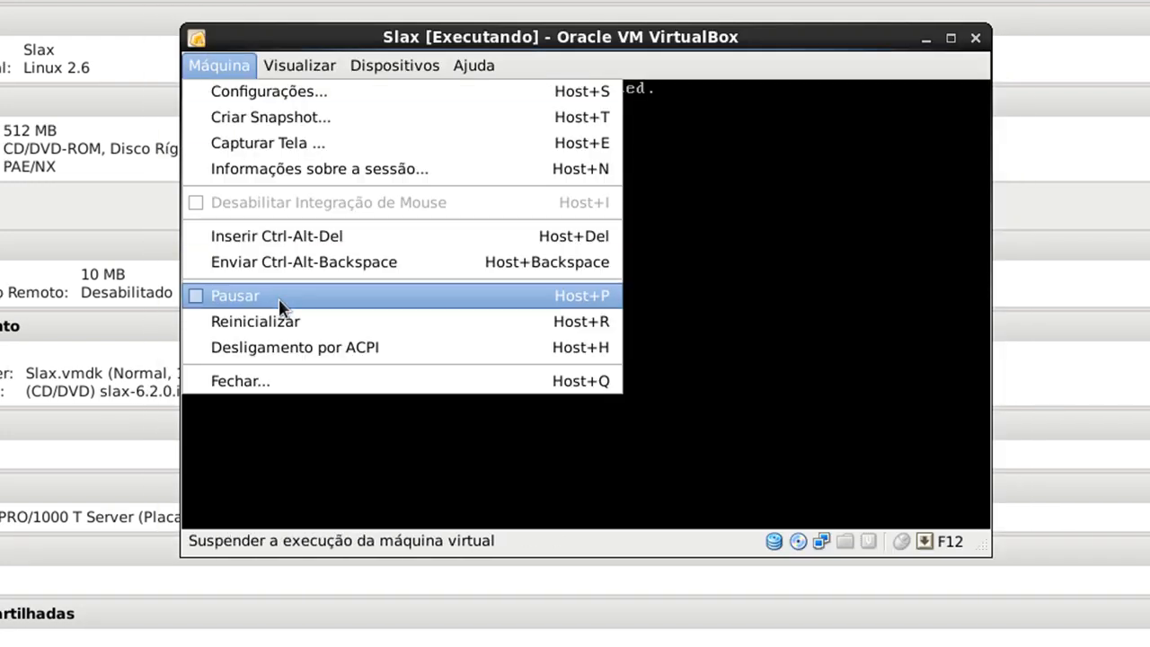
click(286, 170)
scroll(695, 303, down, 5)
click(441, 88)
click(727, 529)
click(238, 66)
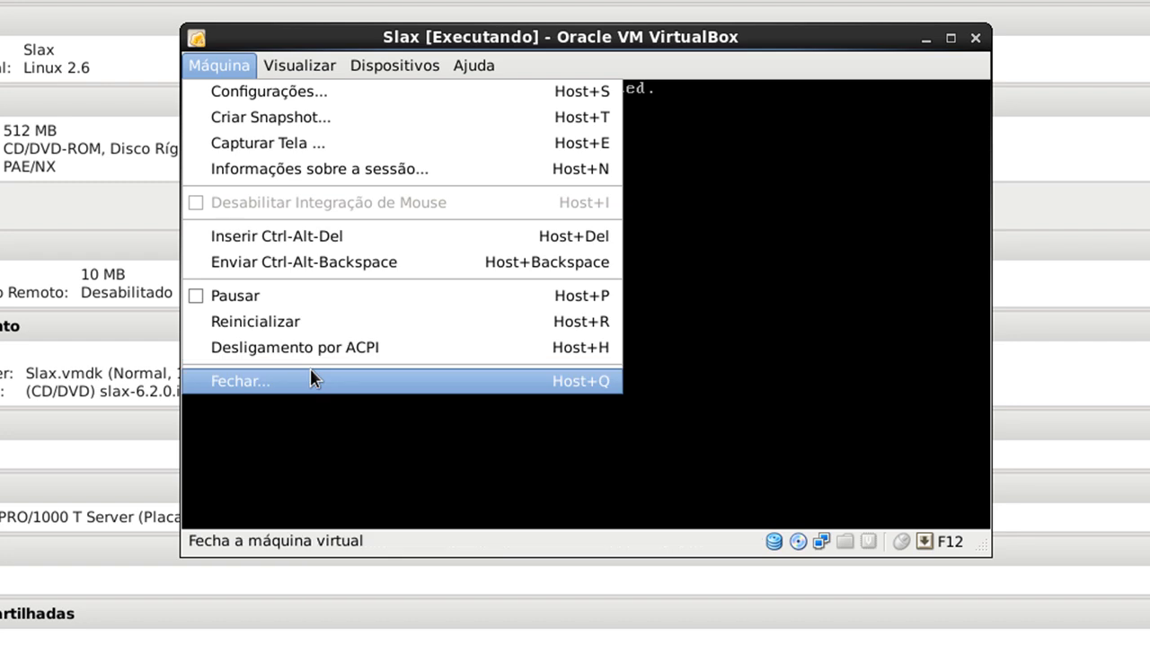
mouse_move(290, 64)
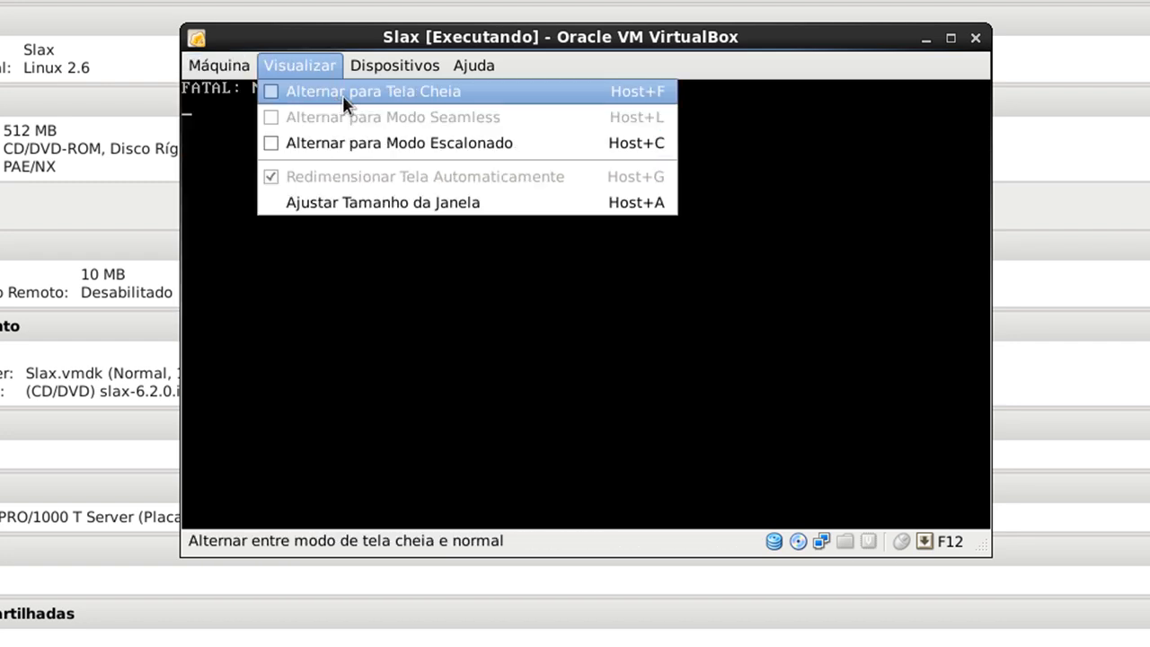
mouse_move(420, 68)
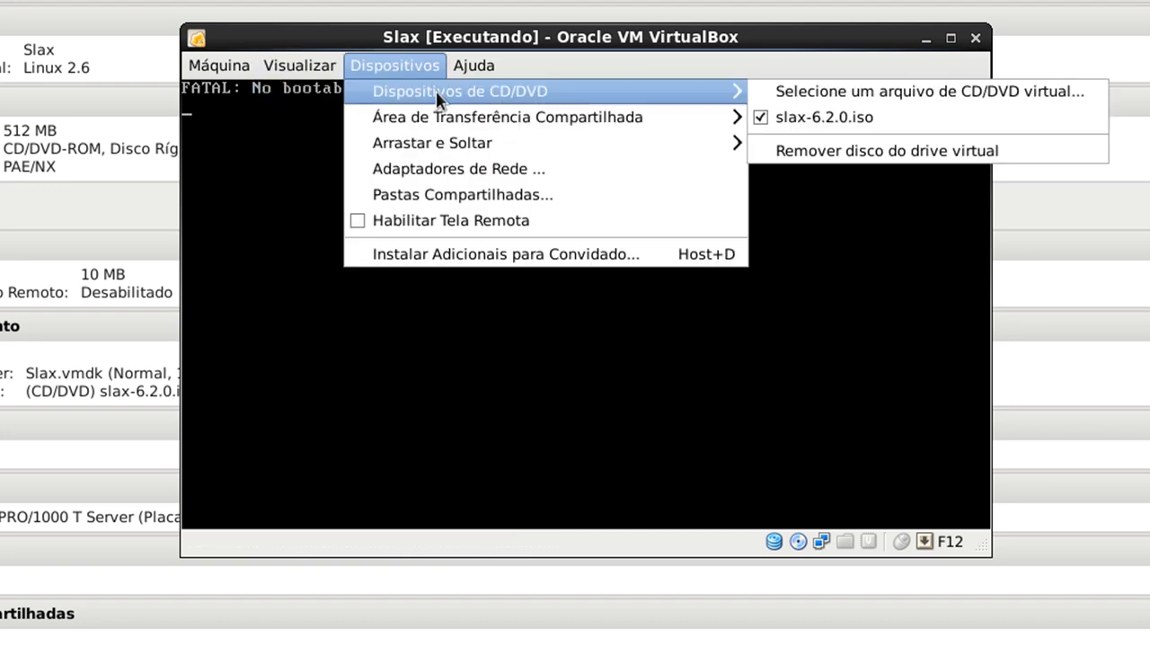
mouse_move(446, 119)
mouse_move(466, 146)
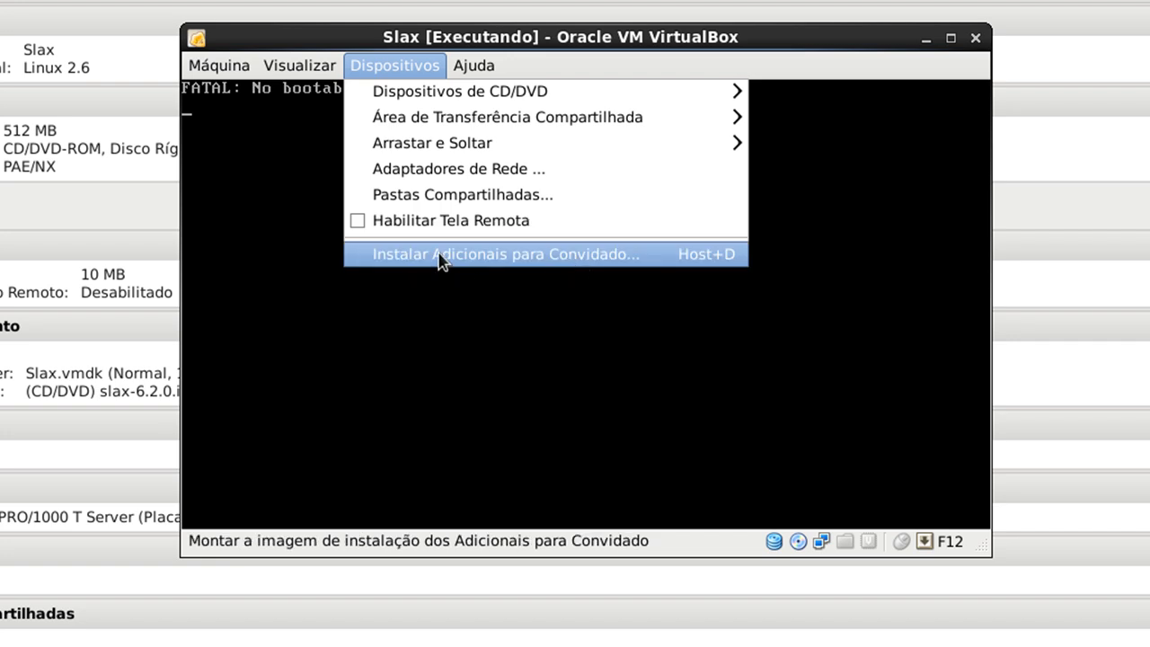
Restart the Slax machine with slax-6.2.0.iso loaded and dismiss the 32-bit colour mode notice.
mouse_move(483, 64)
mouse_move(231, 65)
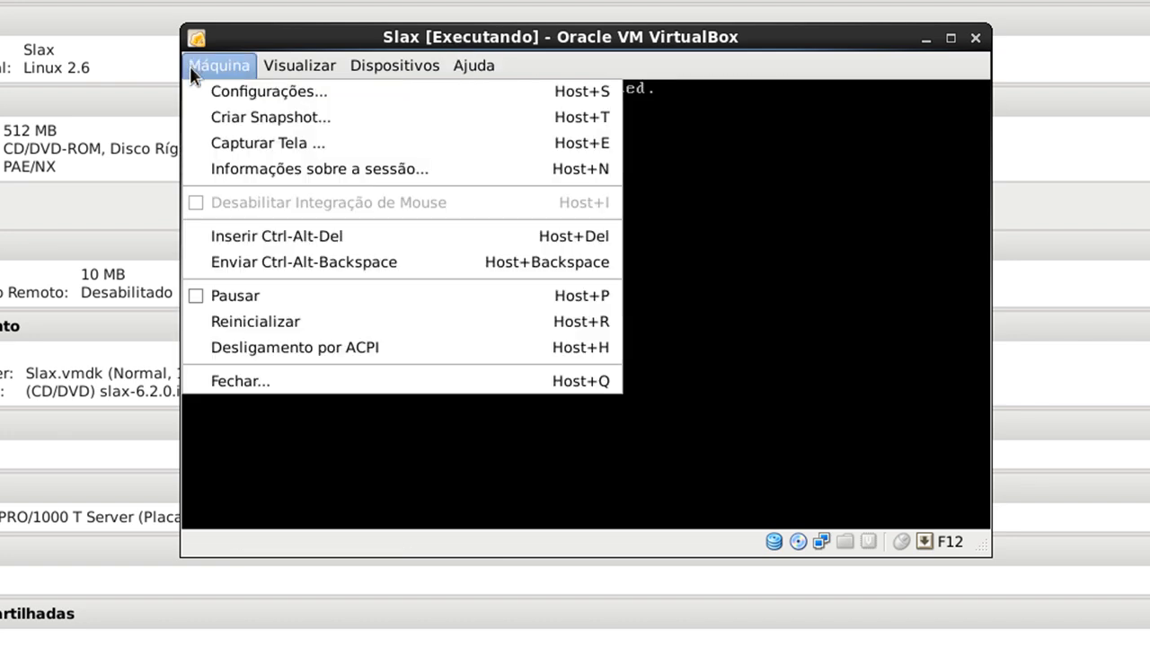
click(261, 321)
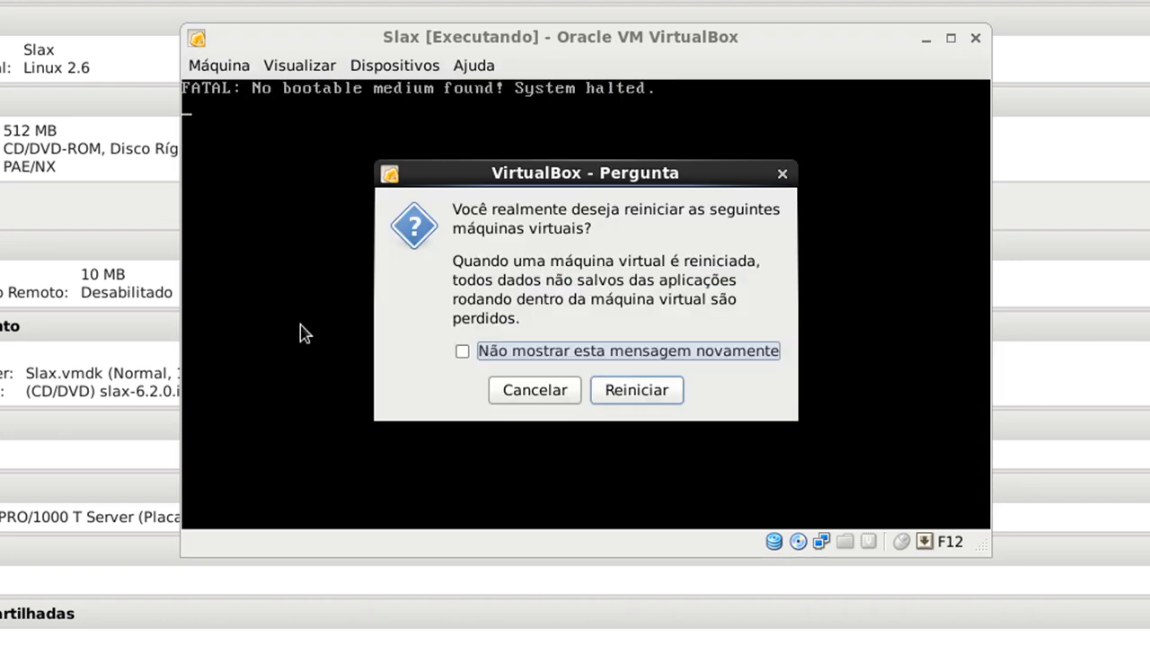
click(629, 395)
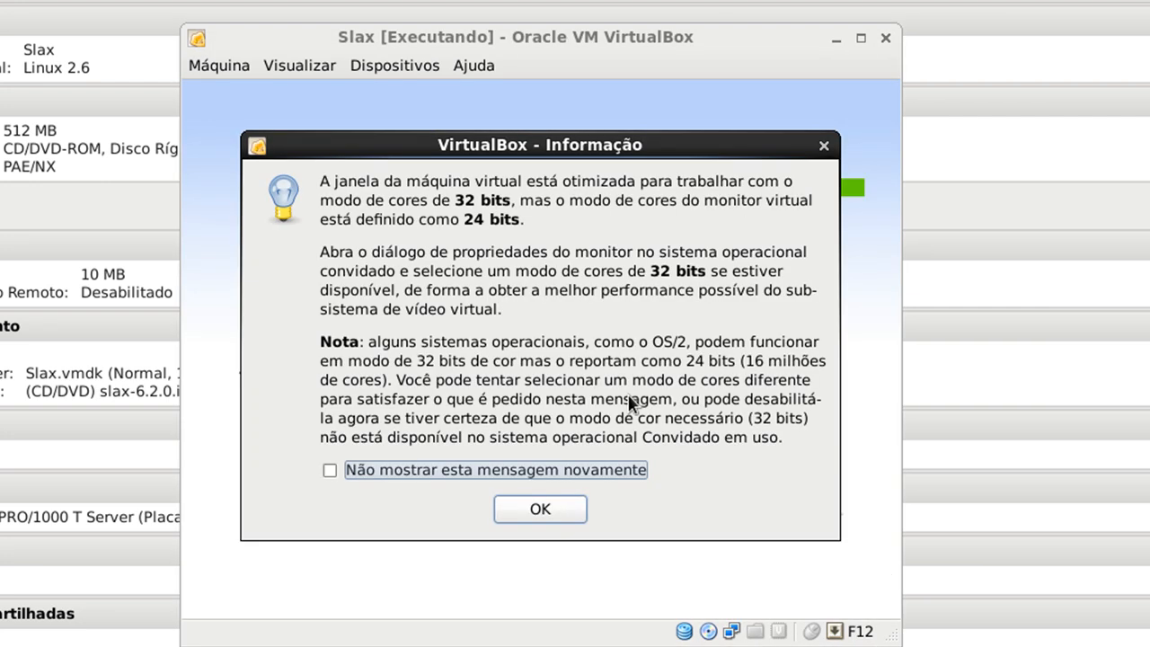
click(546, 503)
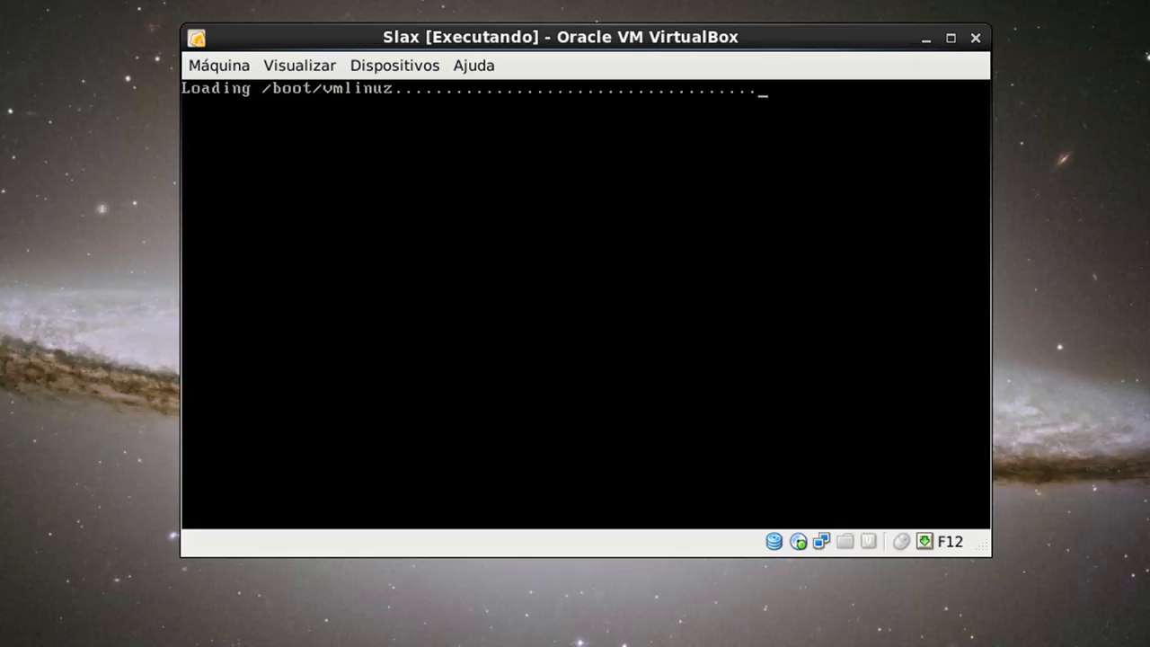
Maximize the Slax machine window and keep it in front of the other open windows while it boots.
click(951, 39)
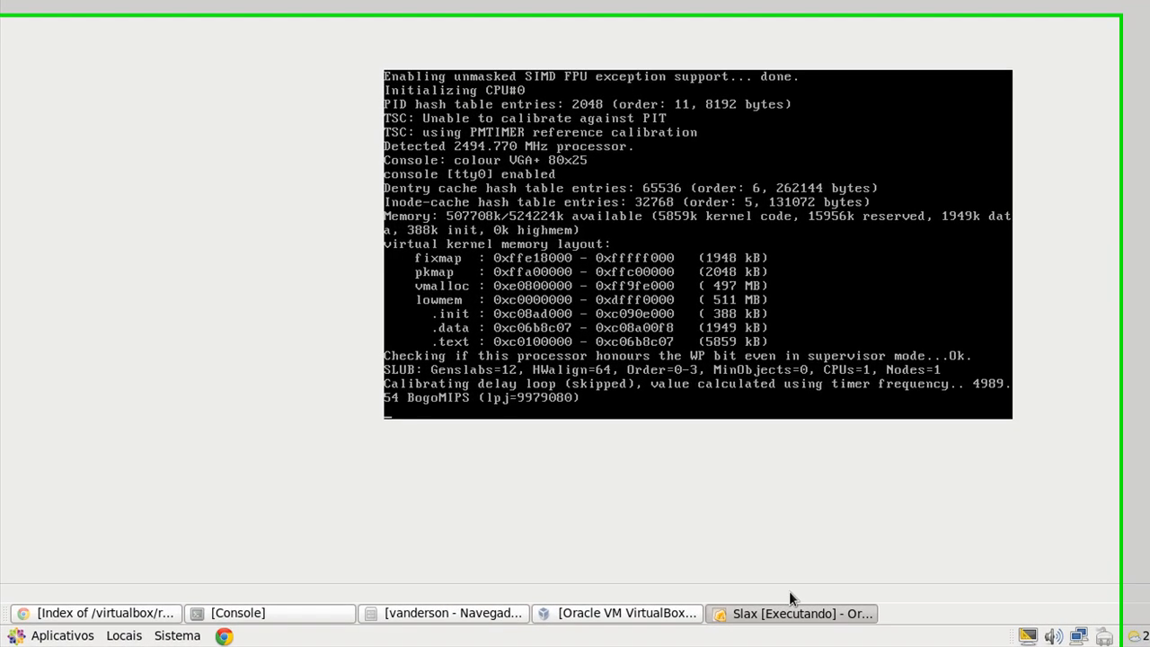
click(817, 613)
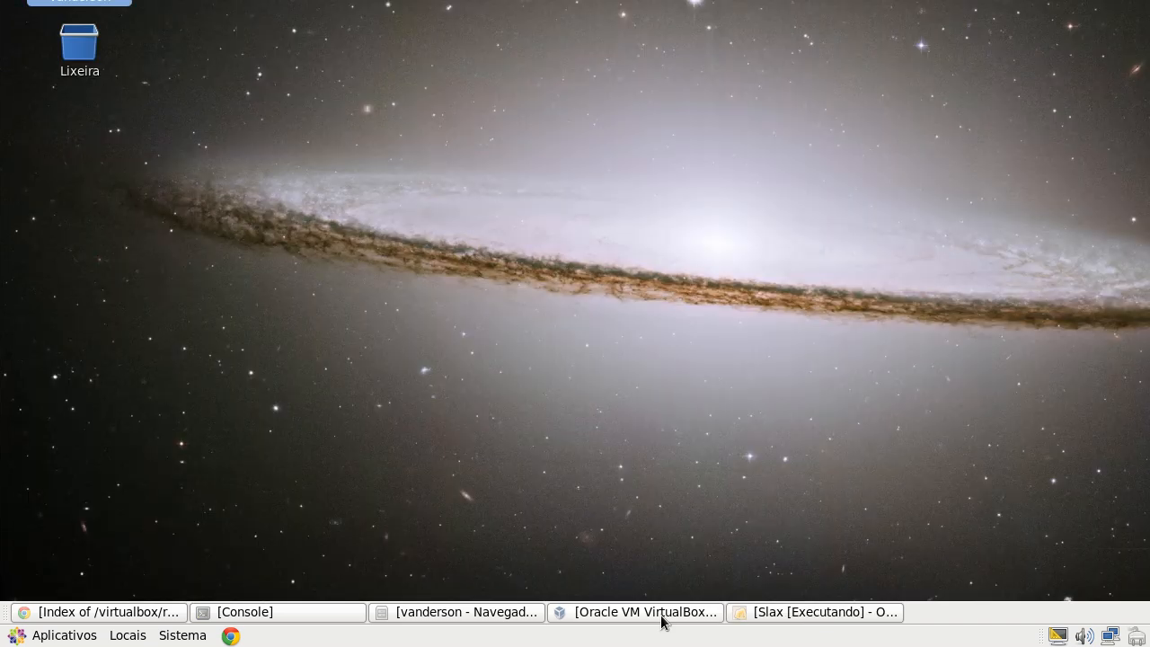
click(663, 620)
click(662, 620)
click(829, 616)
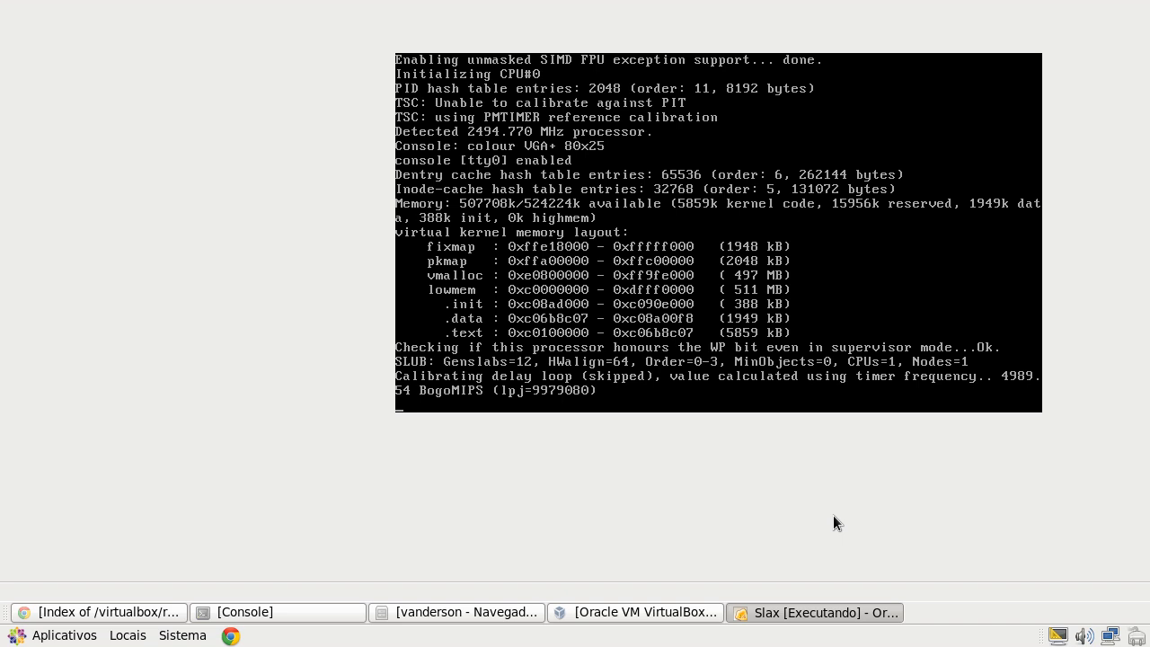
key(Control_R+f)
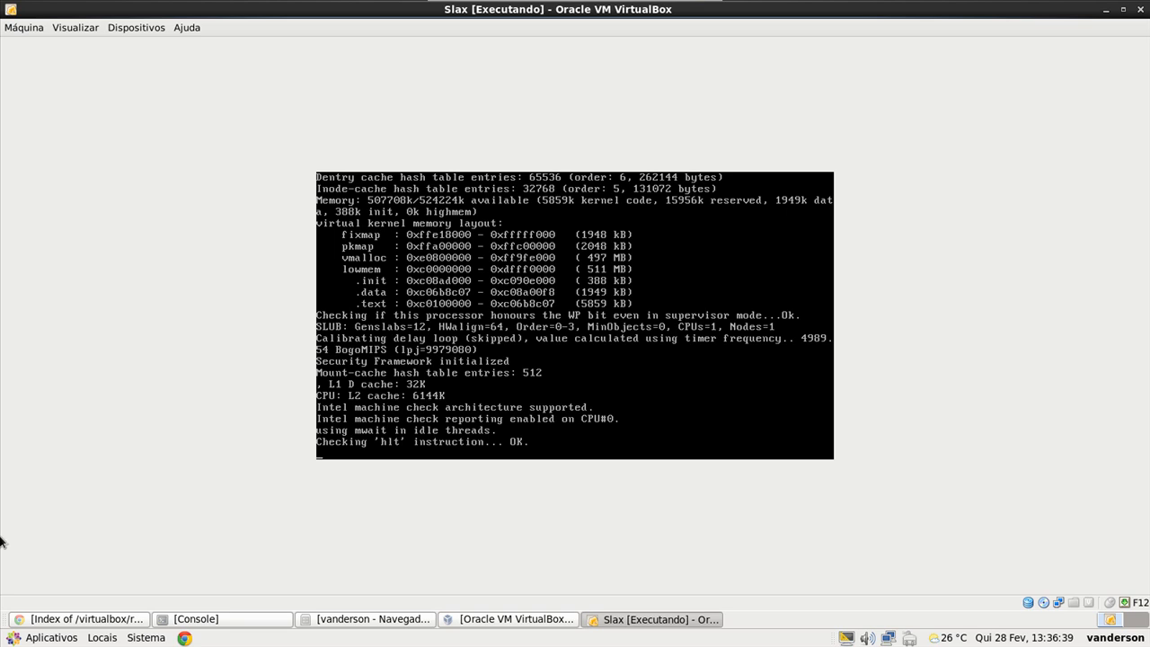
click(79, 618)
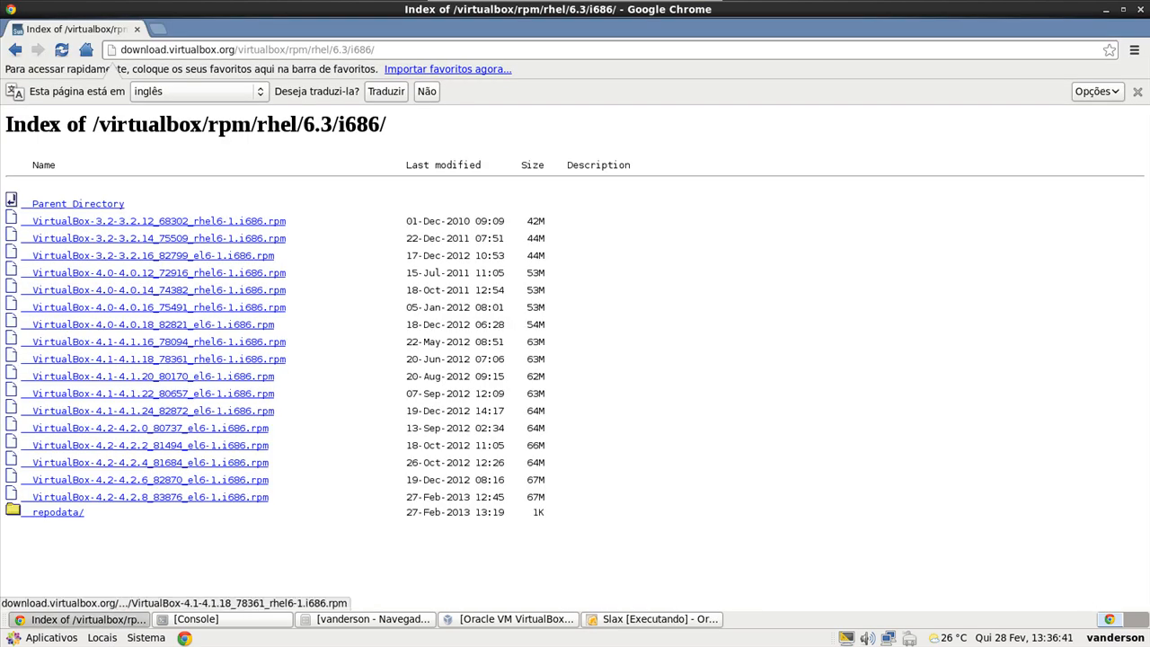
click(665, 620)
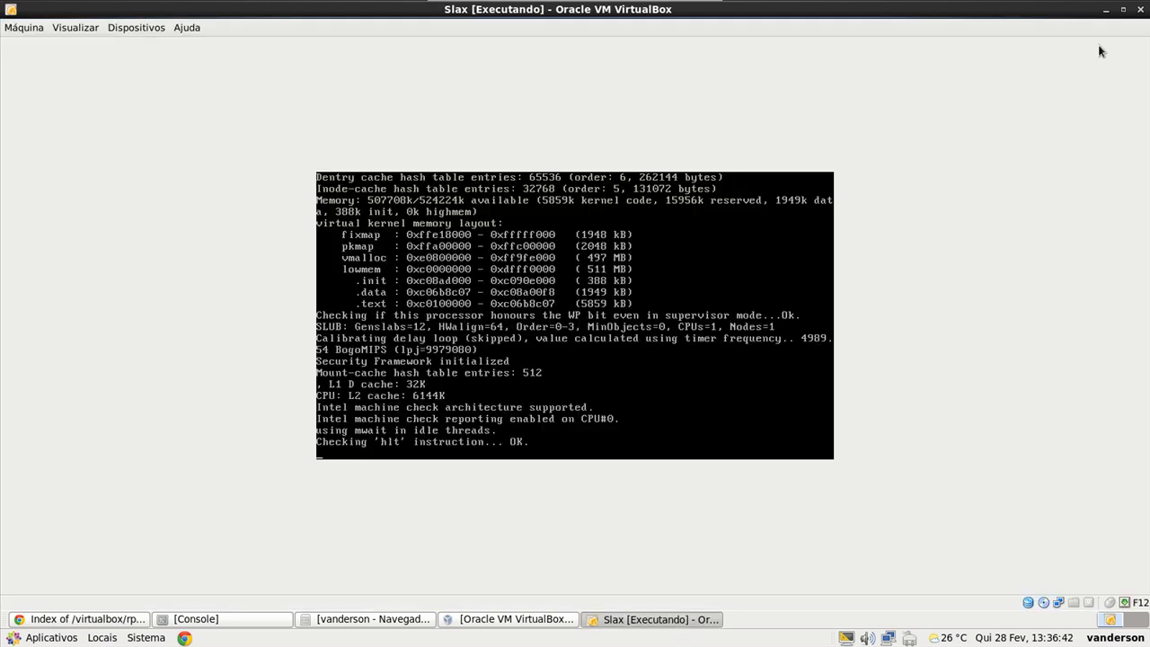
Close the running Slax machine, confirming its shutdown, and minimize the browser window.
click(1141, 9)
click(640, 364)
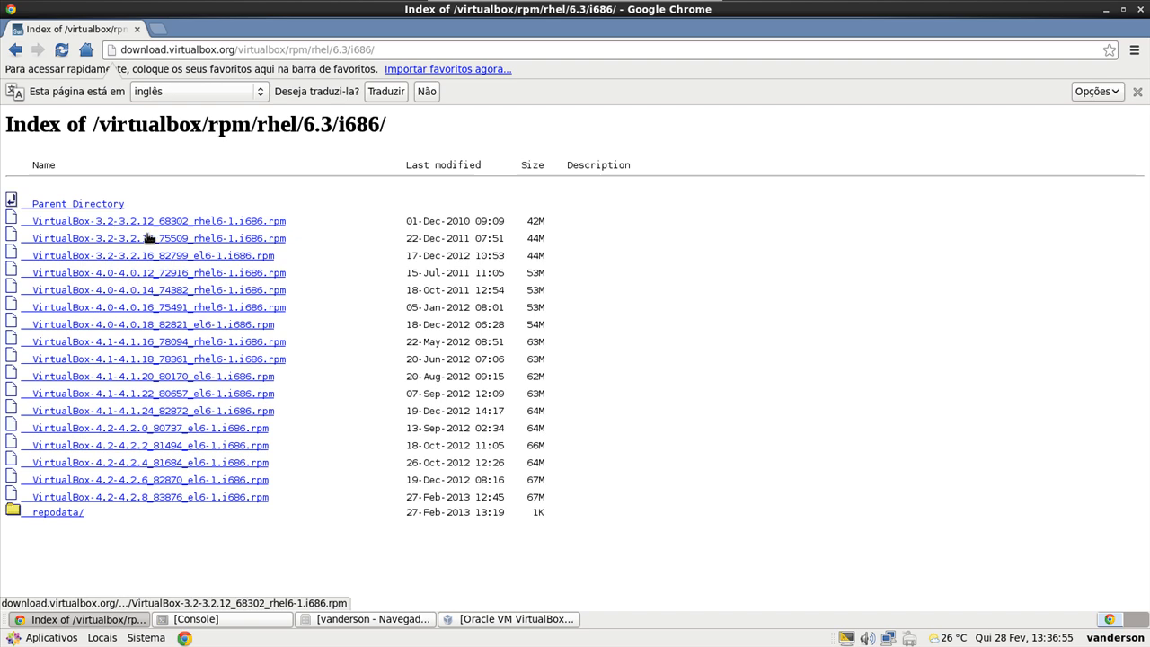
click(104, 621)
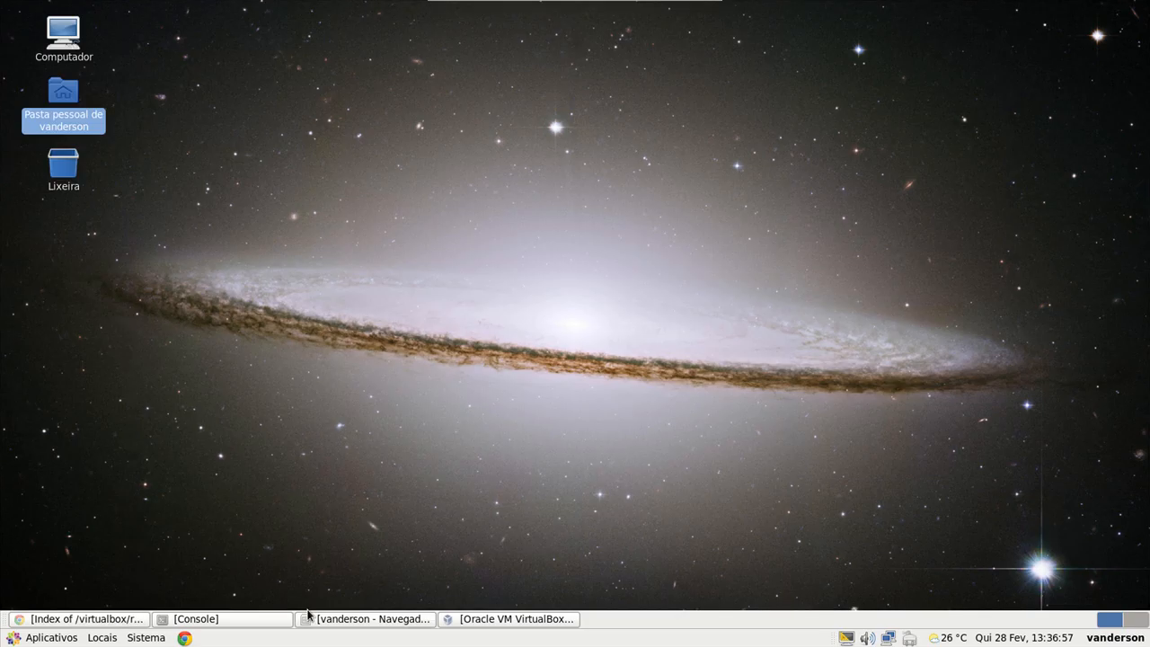
Close the VirtualBox manager and the home folder's file browser, and leave the browser minimized.
click(492, 622)
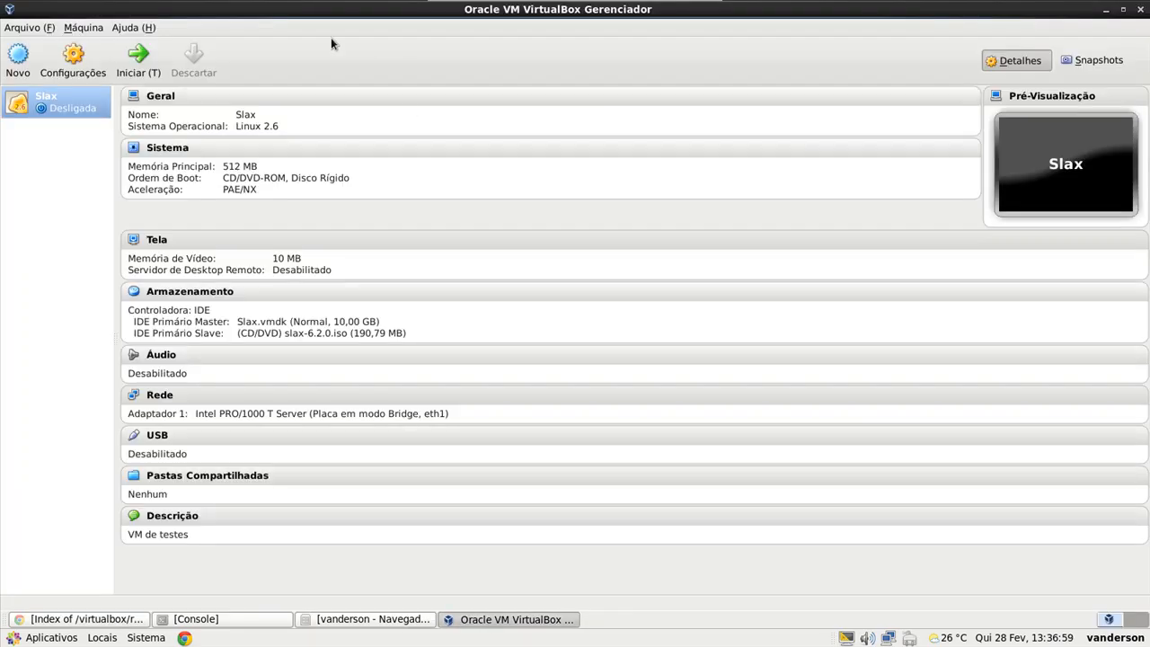
click(1139, 10)
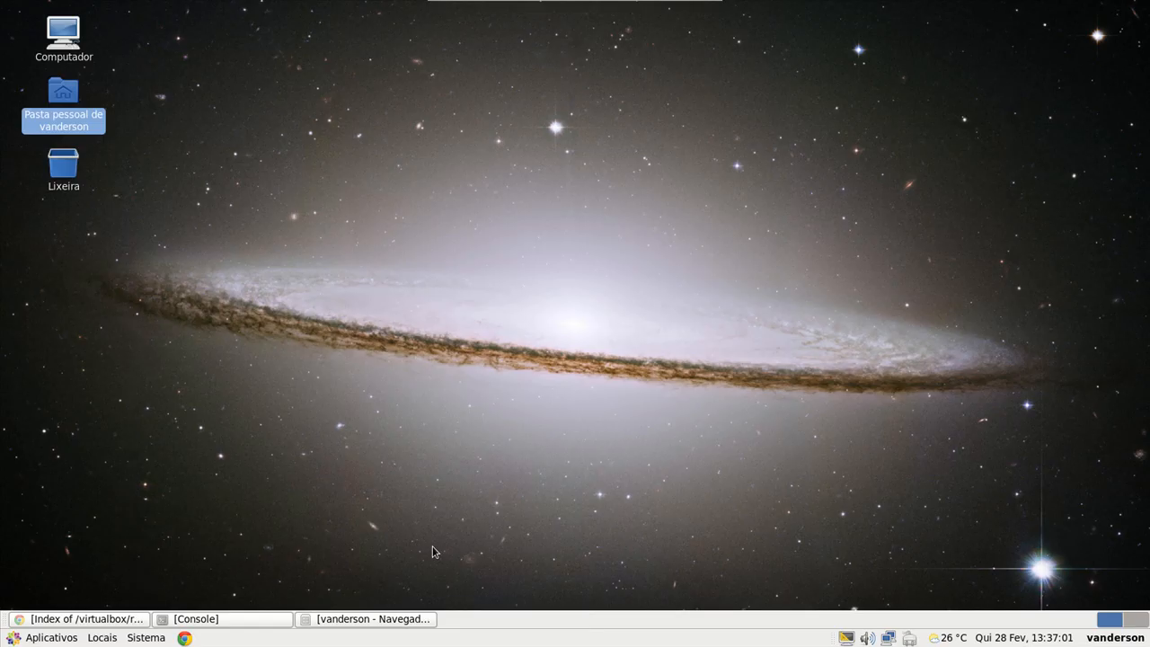
click(360, 621)
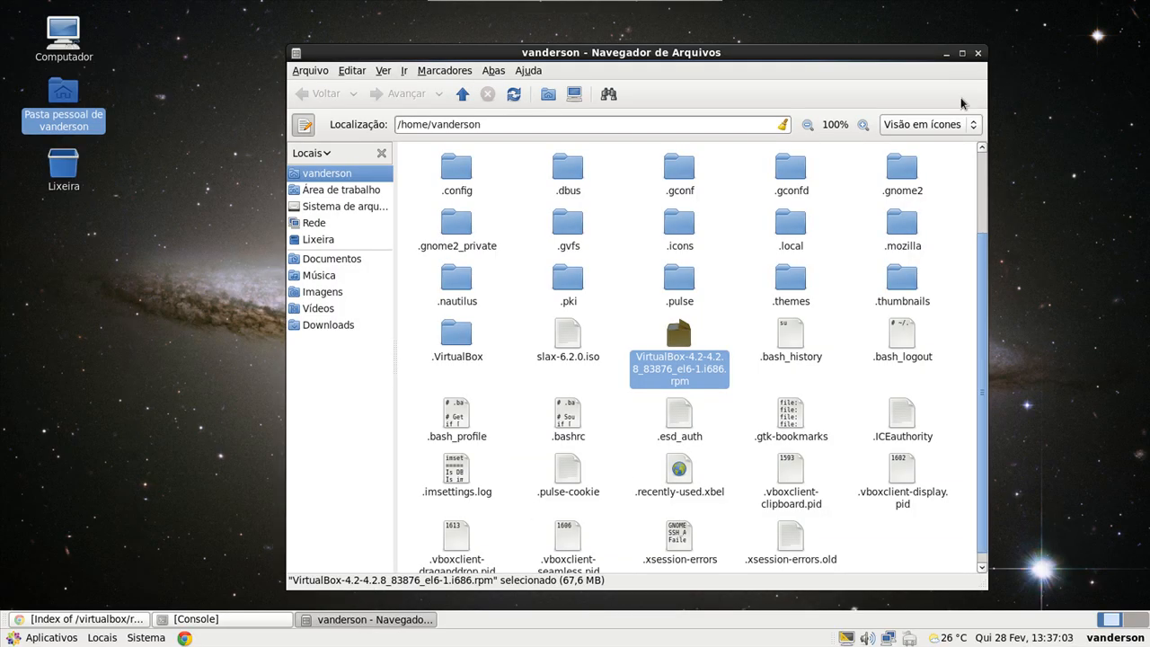
click(978, 54)
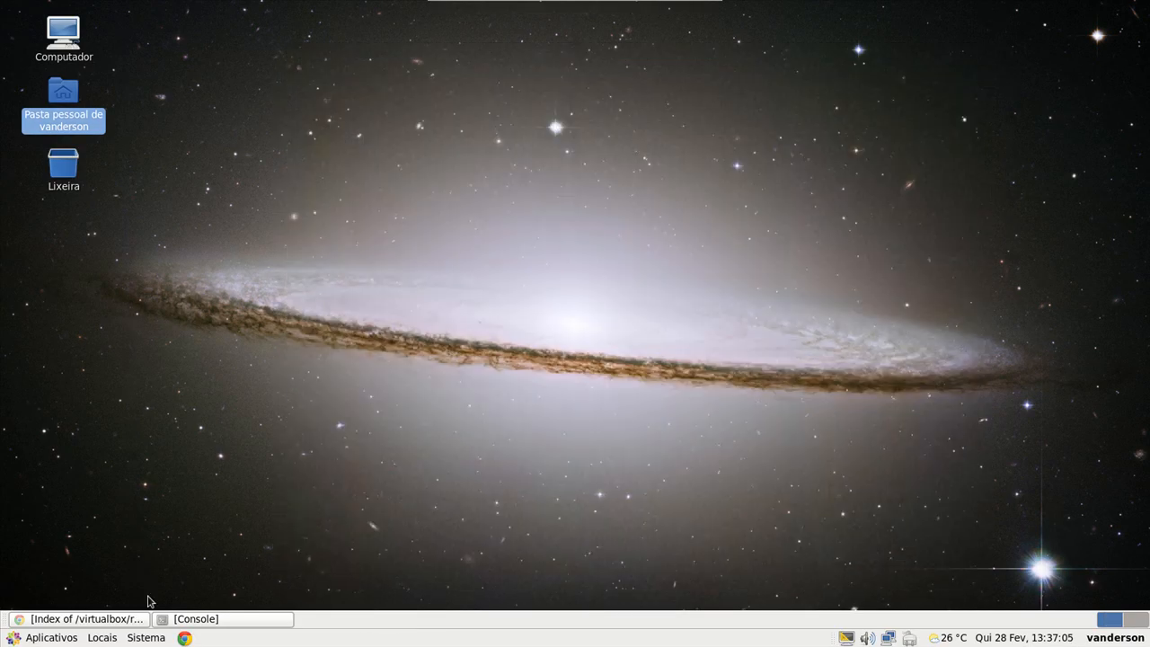
click(90, 619)
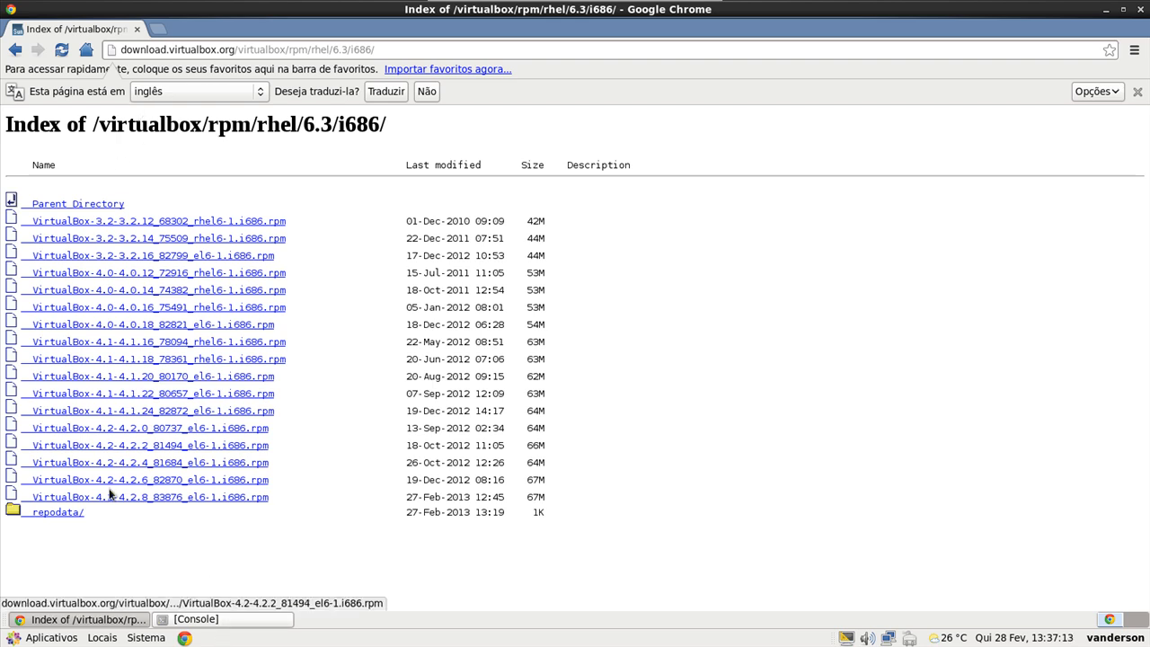
click(81, 620)
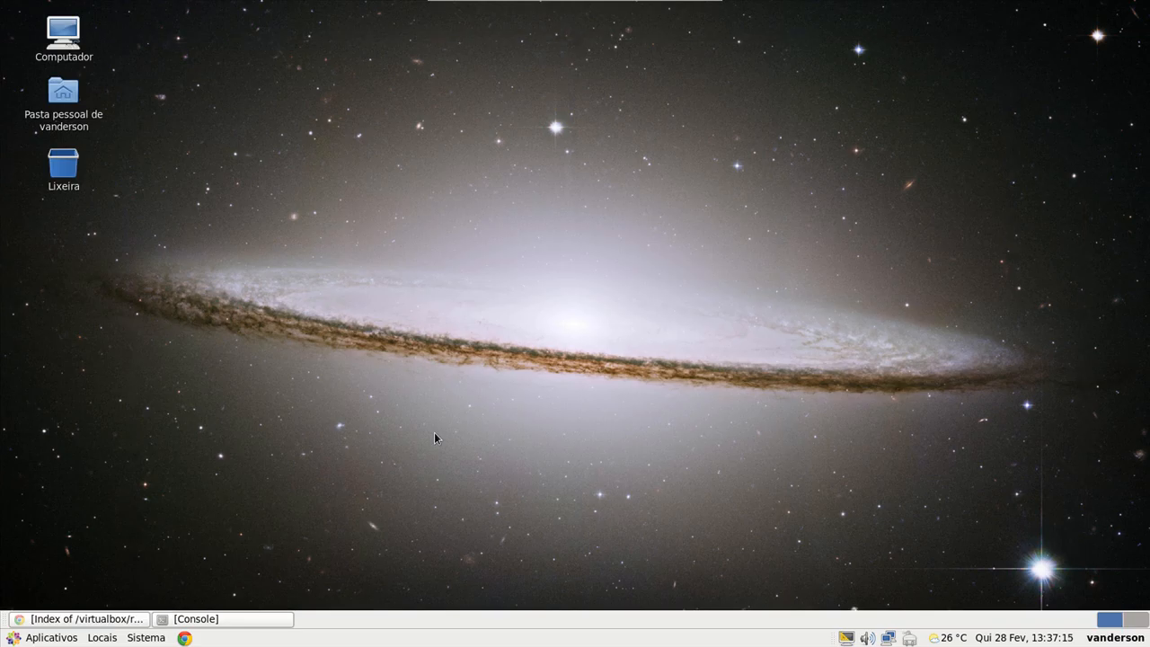